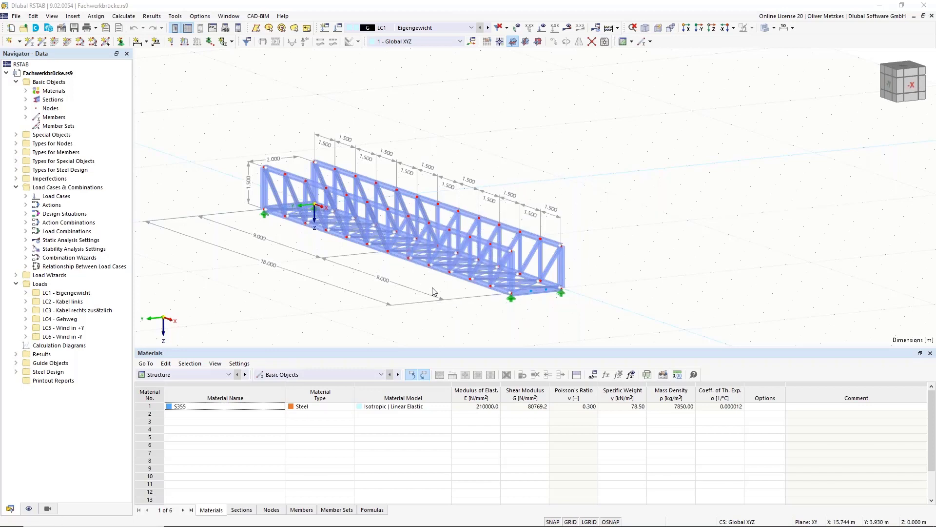
# Step: Inspect the existing truss bridge model from its end and in a closer oblique view
pyautogui.keyDown('ctrl'); pyautogui.moveTo(436, 292); pyautogui.dragTo(379, 281, button='middle'); pyautogui.keyUp('ctrl')
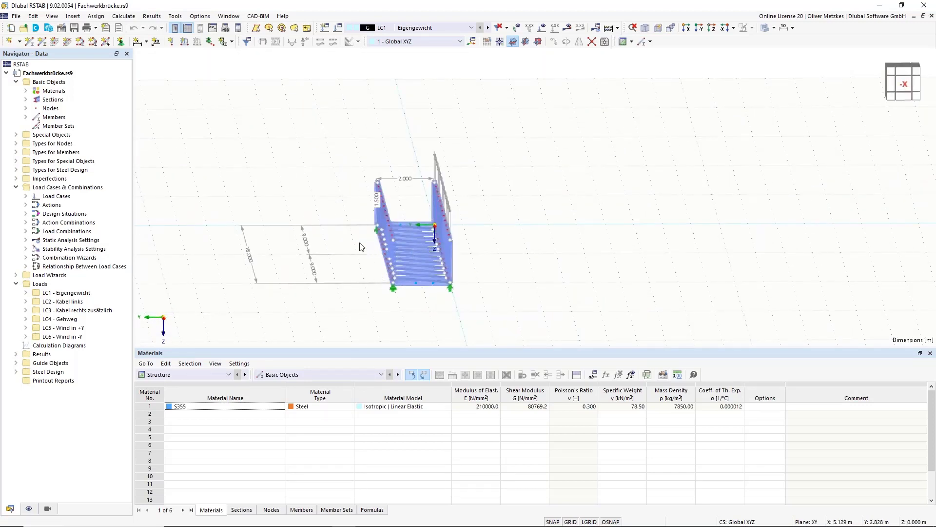
pyautogui.keyDown('ctrl'); pyautogui.moveTo(363, 264); pyautogui.dragTo(359, 250, button='middle'); pyautogui.keyUp('ctrl')
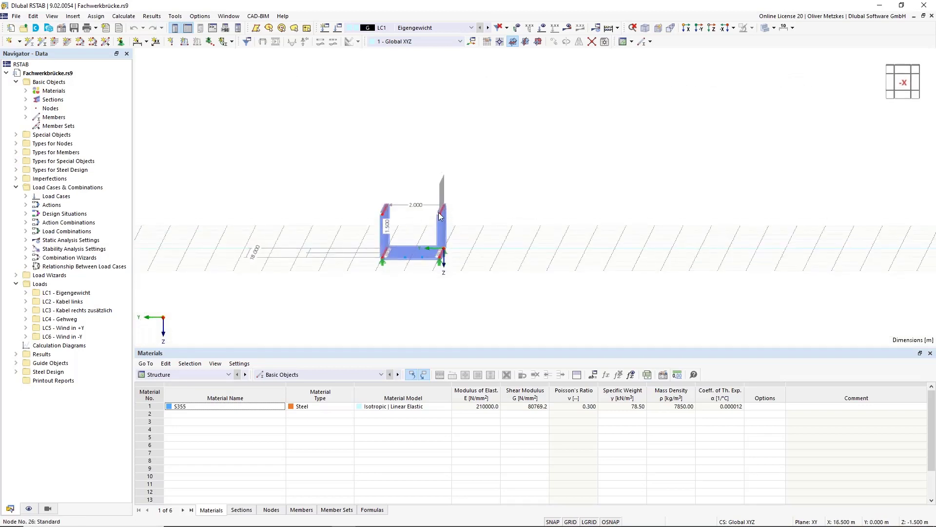
pyautogui.scroll(2, 426, 217)
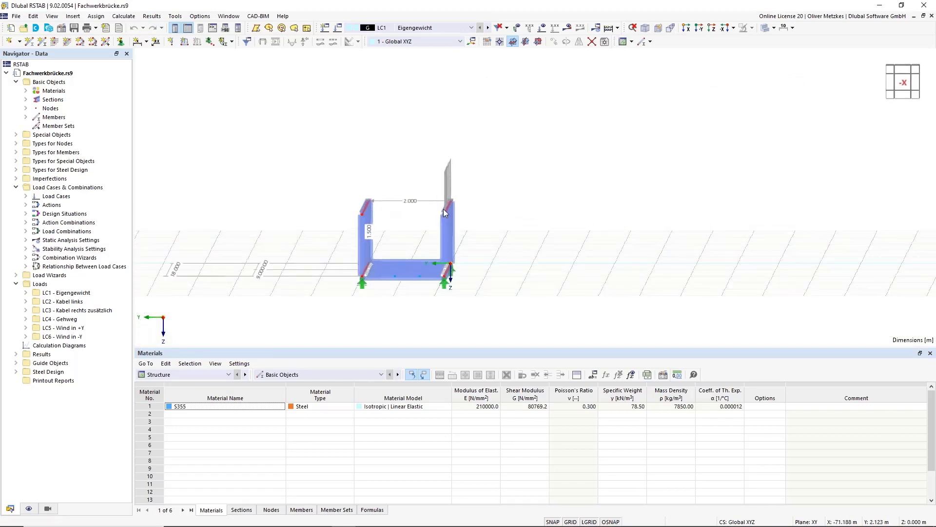
pyautogui.keyDown('ctrl'); pyautogui.moveTo(429, 226); pyautogui.dragTo(445, 233, button='middle'); pyautogui.keyUp('ctrl')
pyautogui.scroll(5, 446, 233)
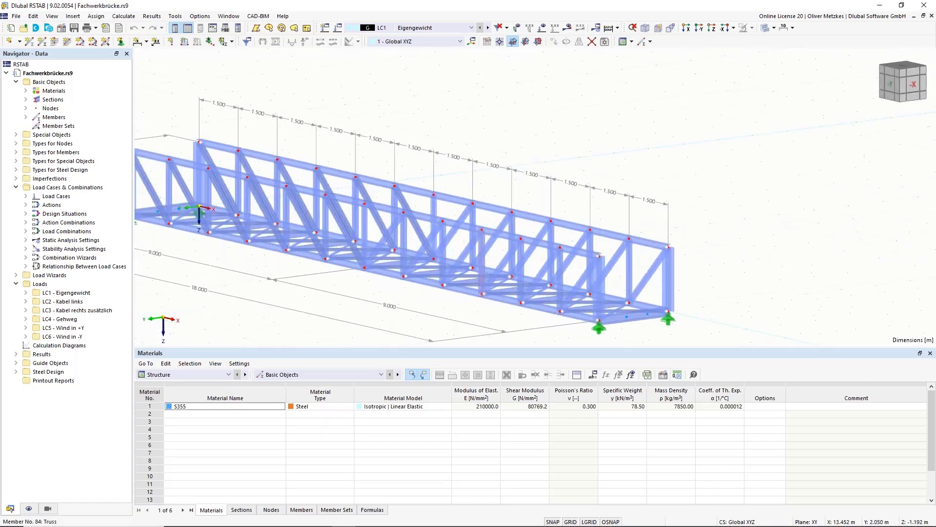
pyautogui.scroll(-6, 452, 233)
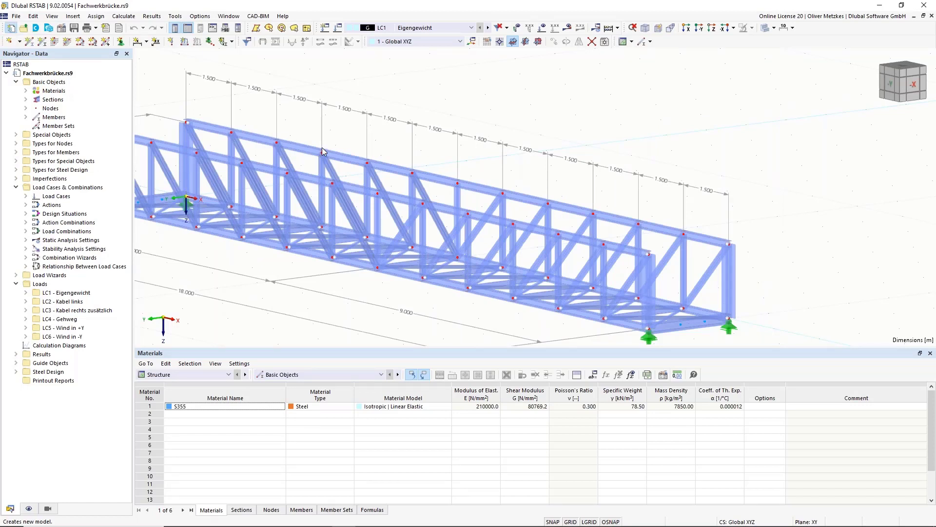
# Step: Start a new 3D model named truss and activate the Structure Stability and Steel Design add-ons
pyautogui.hotkey('ctrl', 'n')
pyautogui.write('trus')
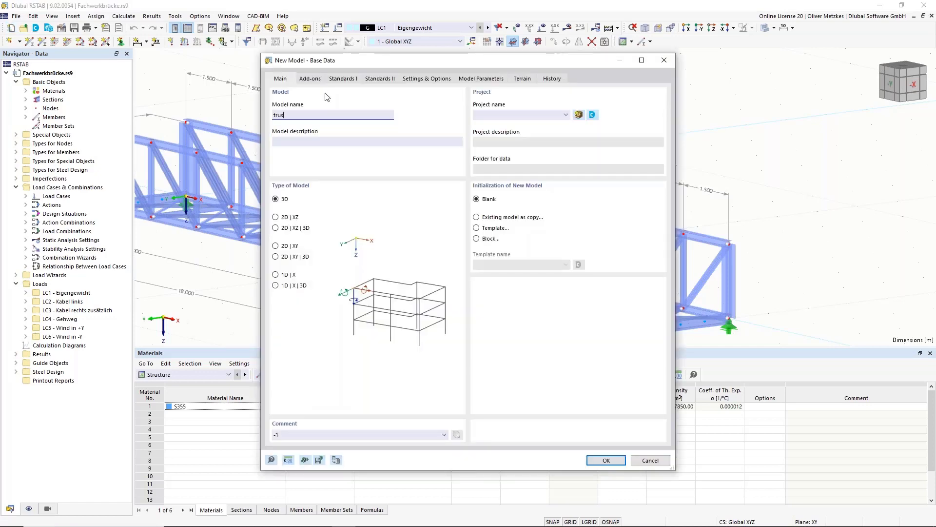
pyautogui.write('s')
pyautogui.click(314, 80)
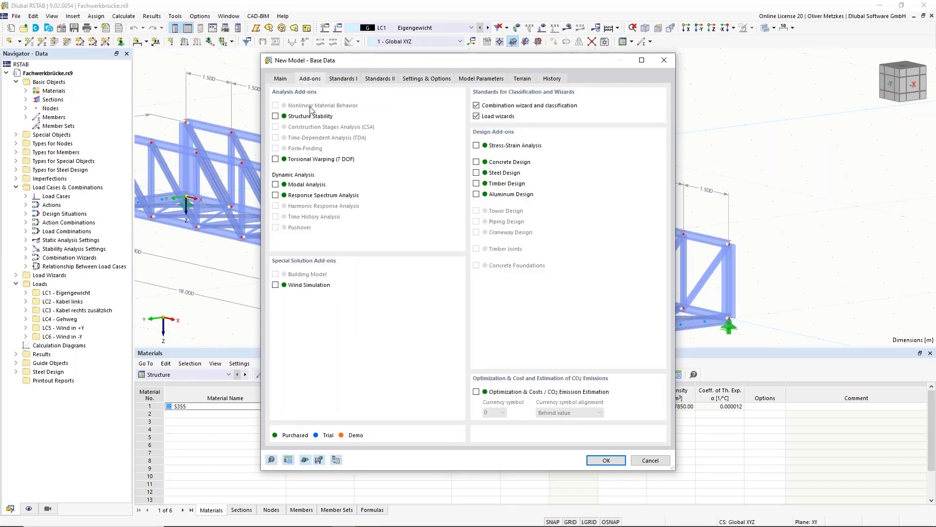
pyautogui.click(303, 120)
# Step: Set the steel design standard EN 1993 to the national annex CEN | 2015-06 and create the model
pyautogui.click(340, 80)
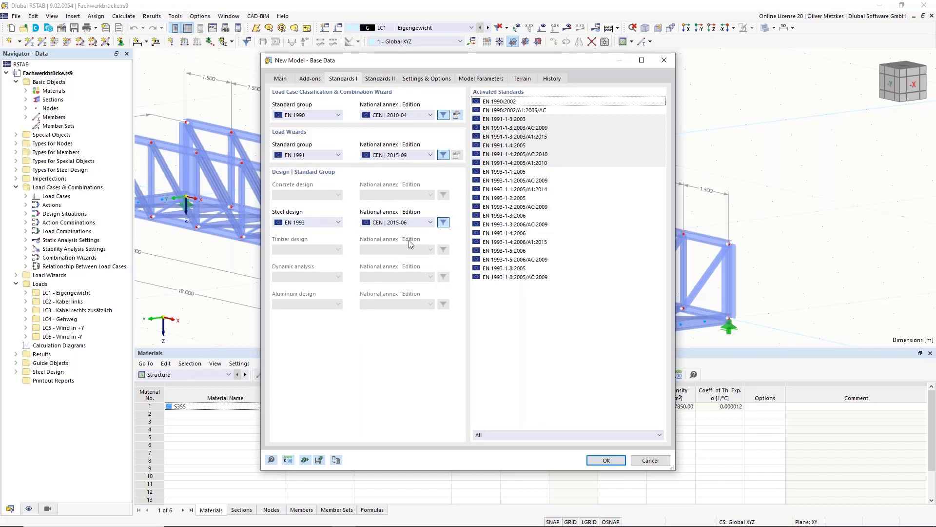
pyautogui.click(413, 225)
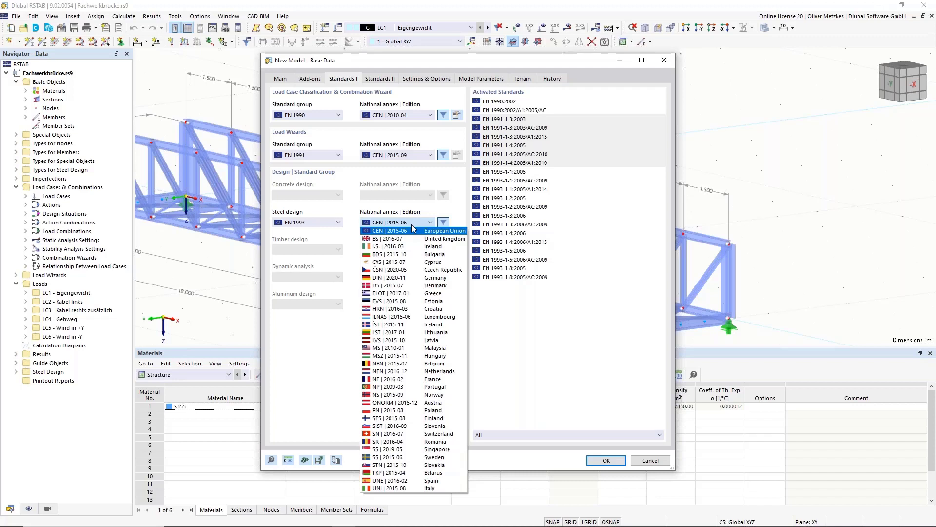
pyautogui.click(398, 232)
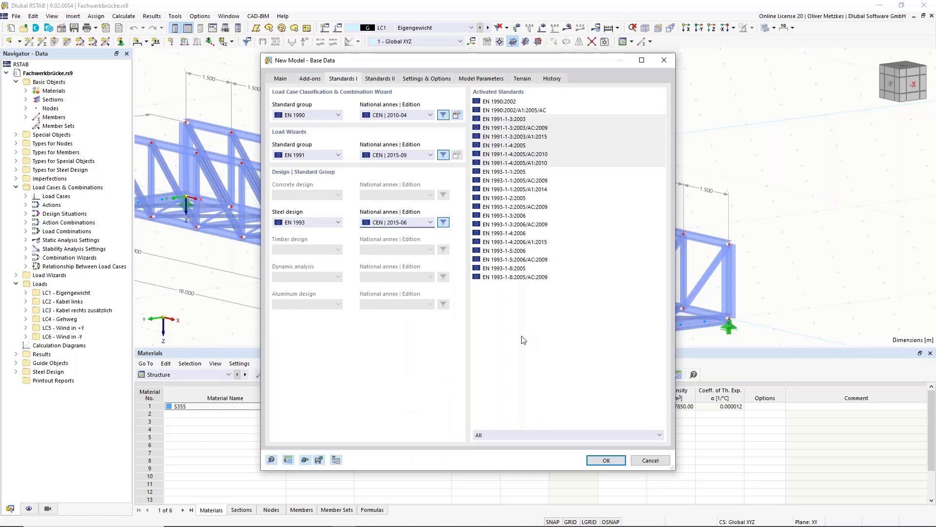
pyautogui.click(607, 460)
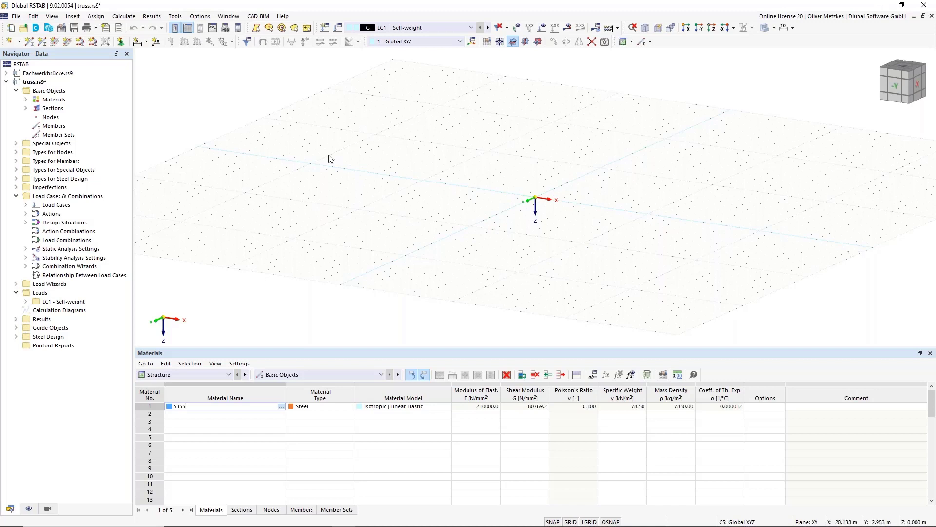
# Step: Delete all predefined materials from the truss model
pyautogui.click(54, 101)
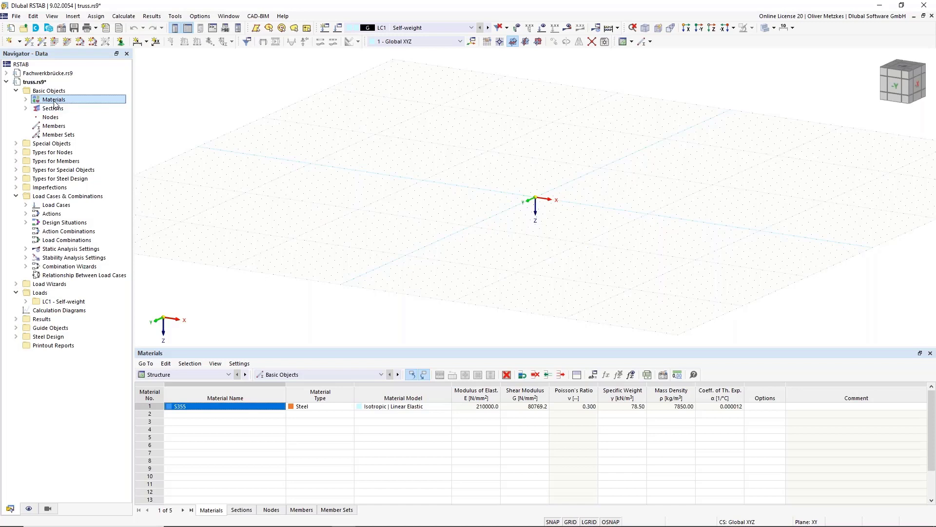
pyautogui.rightClick(54, 102)
pyautogui.click(98, 146)
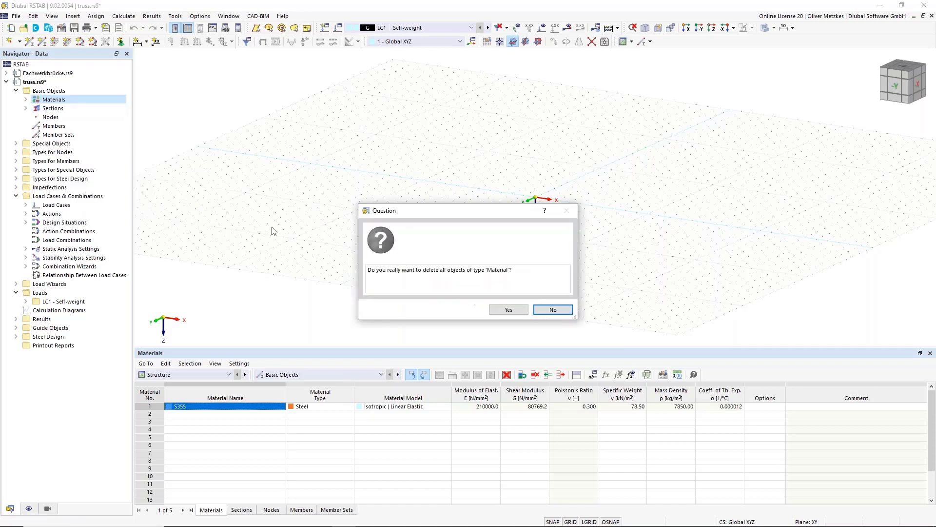
pyautogui.click(508, 309)
# Step: Delete all predefined sections from the truss model
pyautogui.click(53, 109)
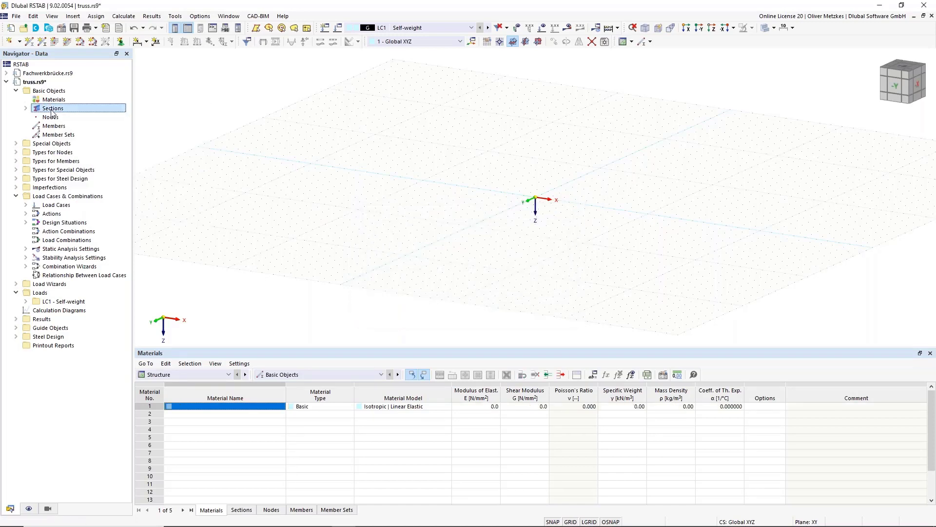
pyautogui.rightClick(52, 111)
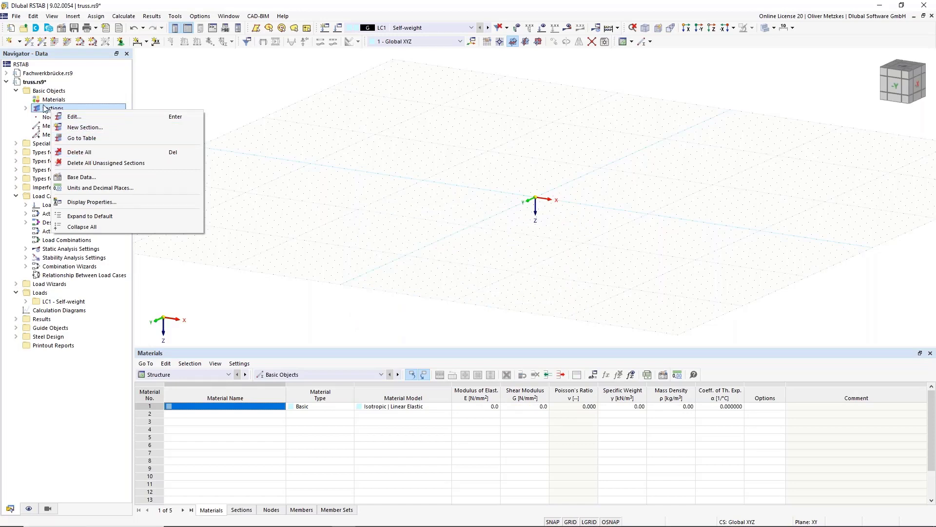
pyautogui.click(90, 153)
pyautogui.click(507, 310)
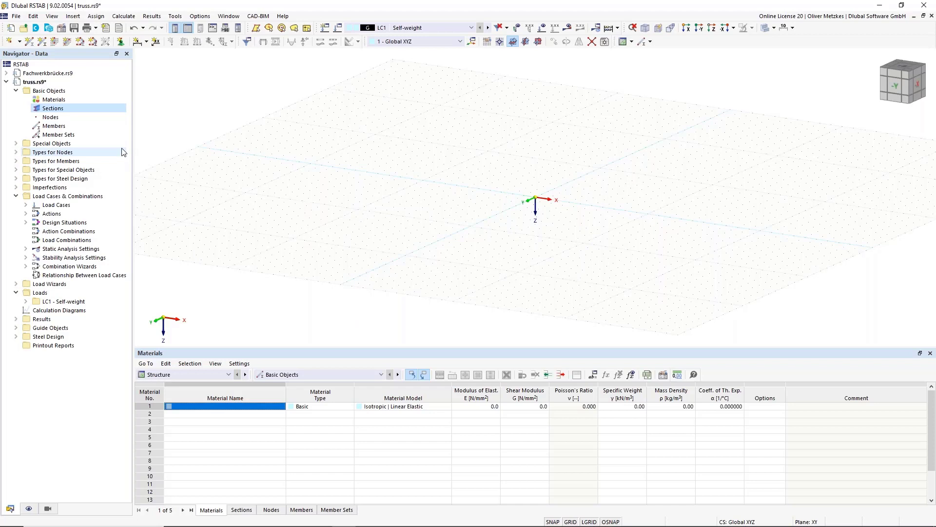
# Step: Start a new section and browse the library's standardized steel I-section series
pyautogui.rightClick(51, 111)
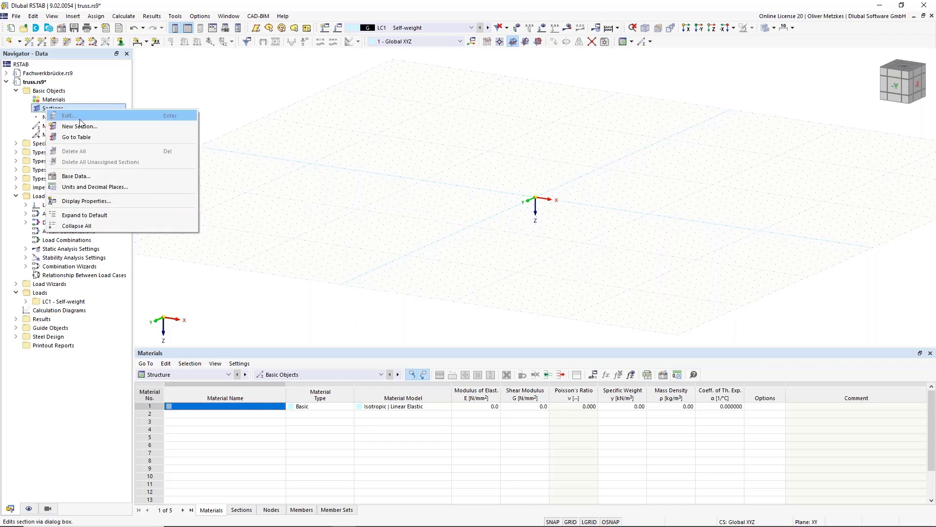
pyautogui.click(83, 128)
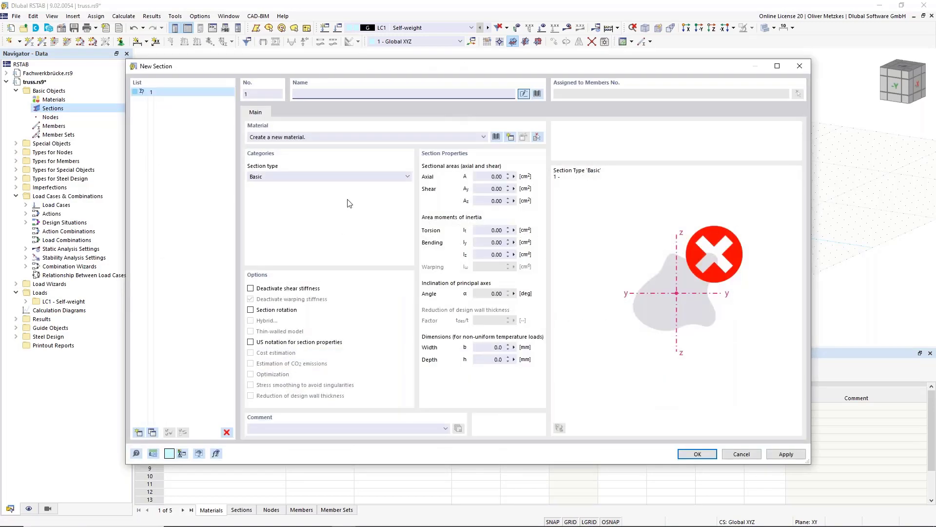
pyautogui.click(540, 95)
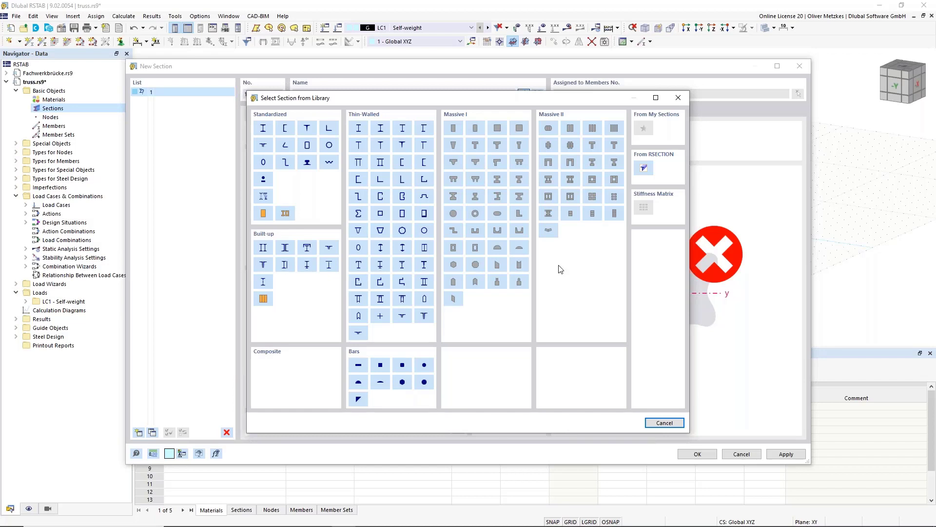
pyautogui.click(268, 129)
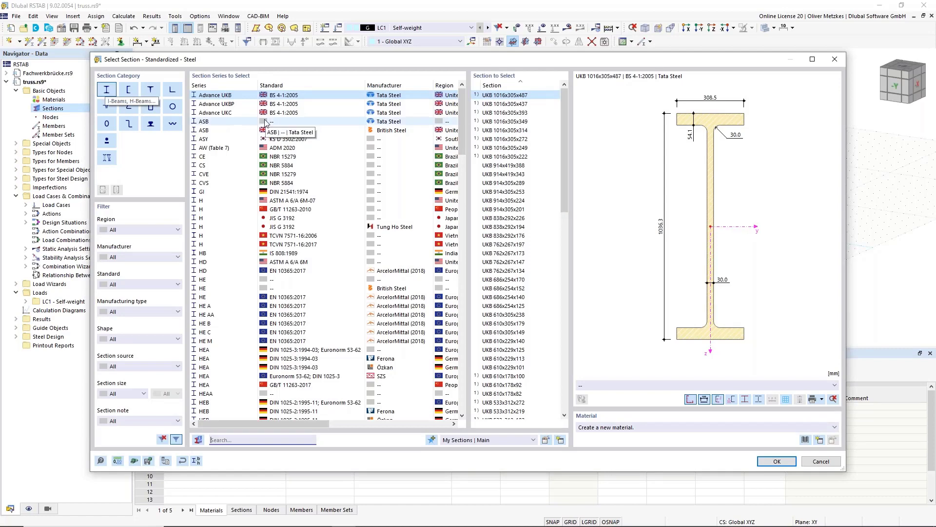
pyautogui.scroll(-12, 342, 117)
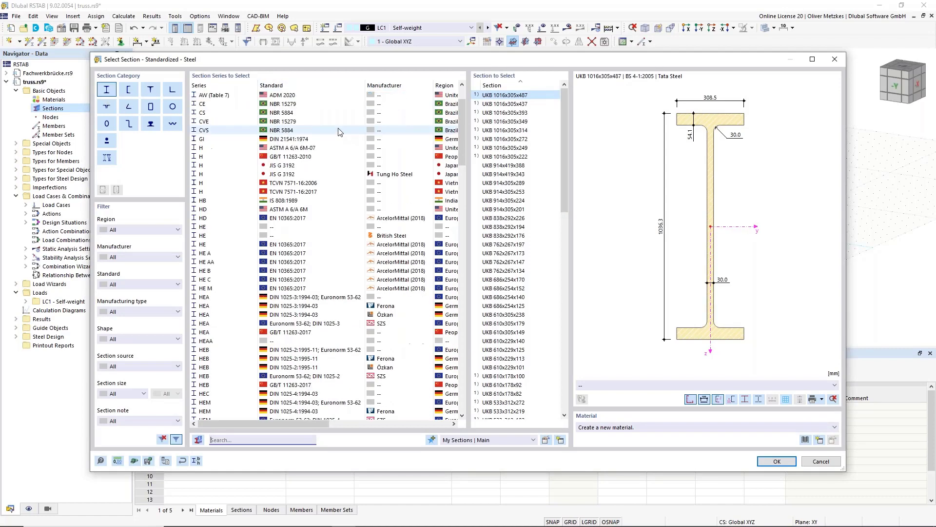
pyautogui.scroll(-8, 336, 137)
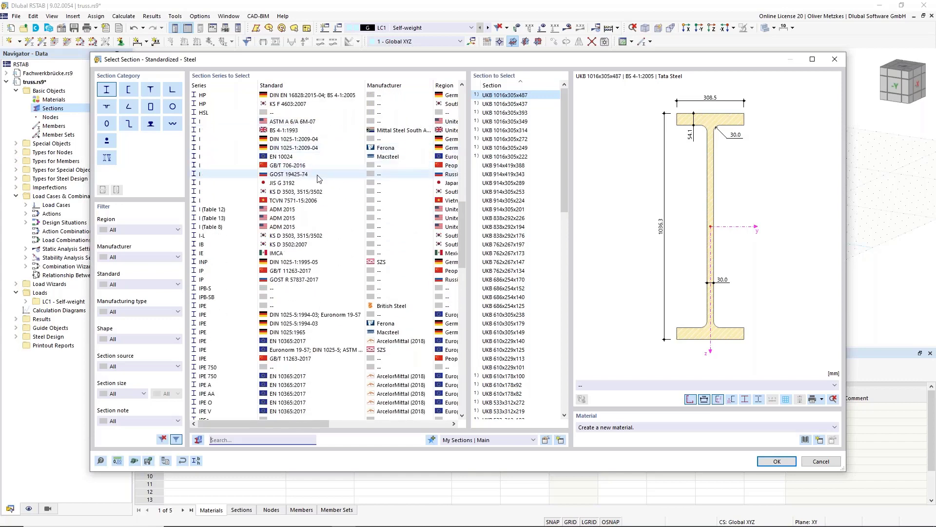
pyautogui.scroll(-4, 336, 251)
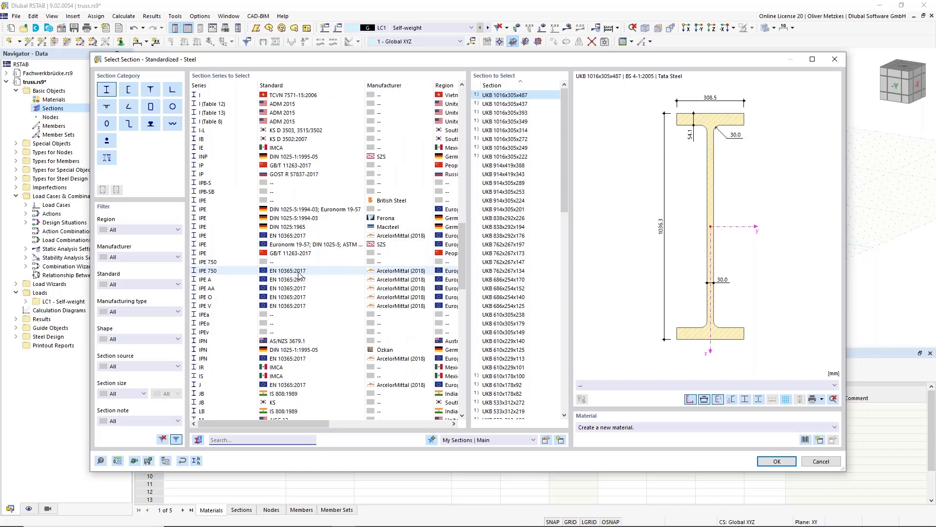
pyautogui.scroll(20, 299, 275)
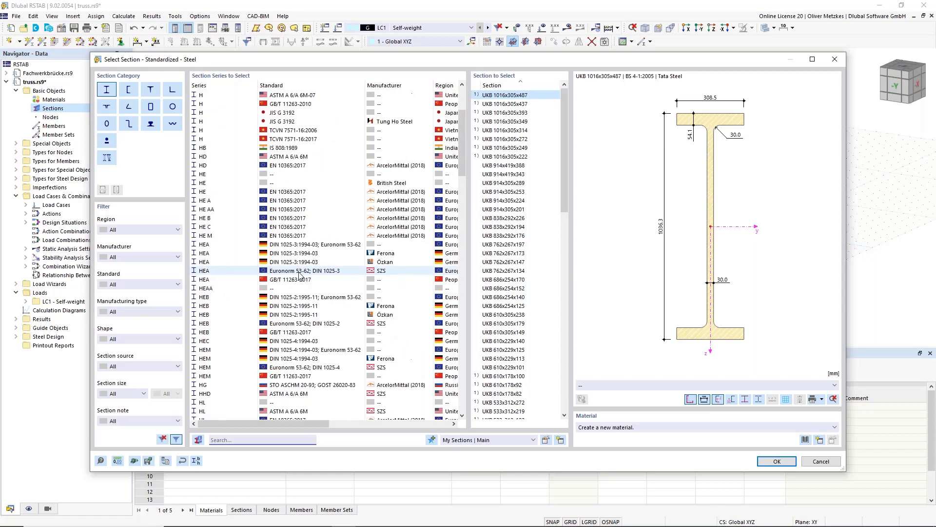
pyautogui.scroll(4, 298, 275)
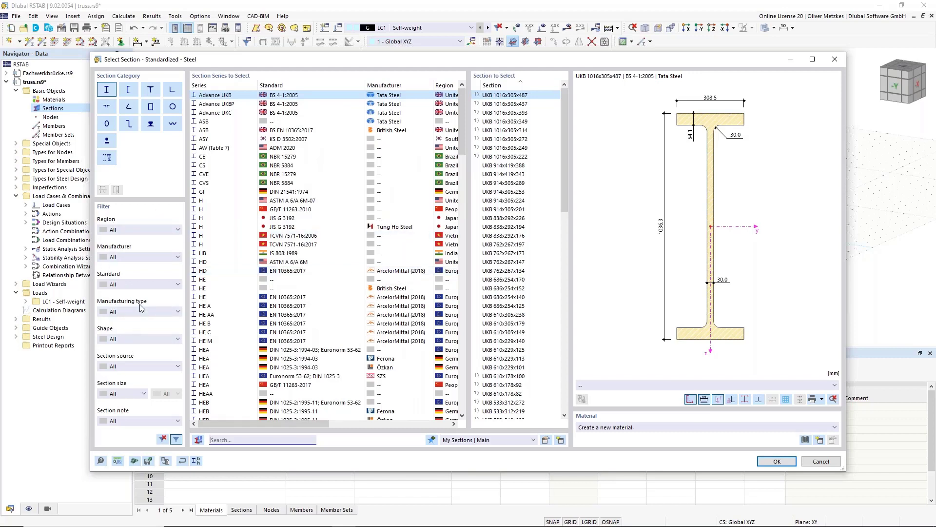
# Step: Filter the section series by the European Union region and select HEB 140 from the DIN 1025-2:1995-11; Euronorm 53-62 series
pyautogui.click(125, 230)
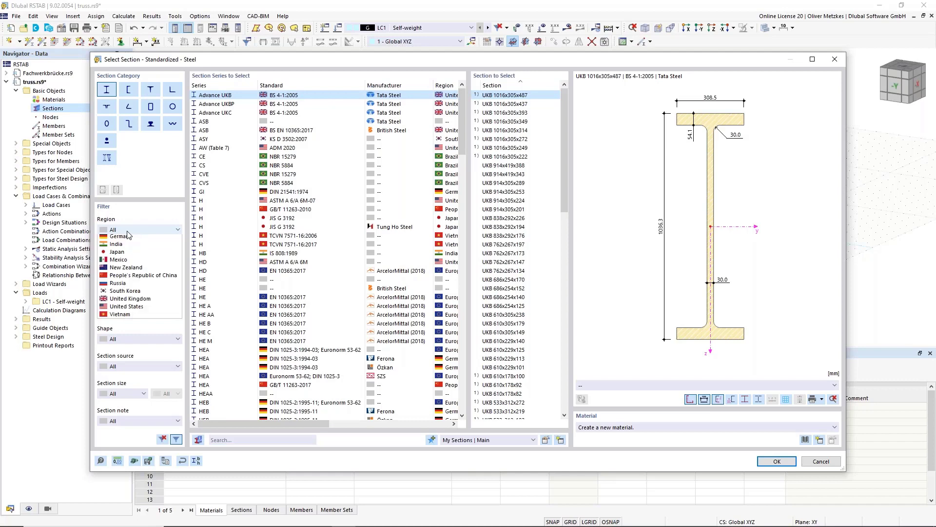
pyautogui.click(126, 277)
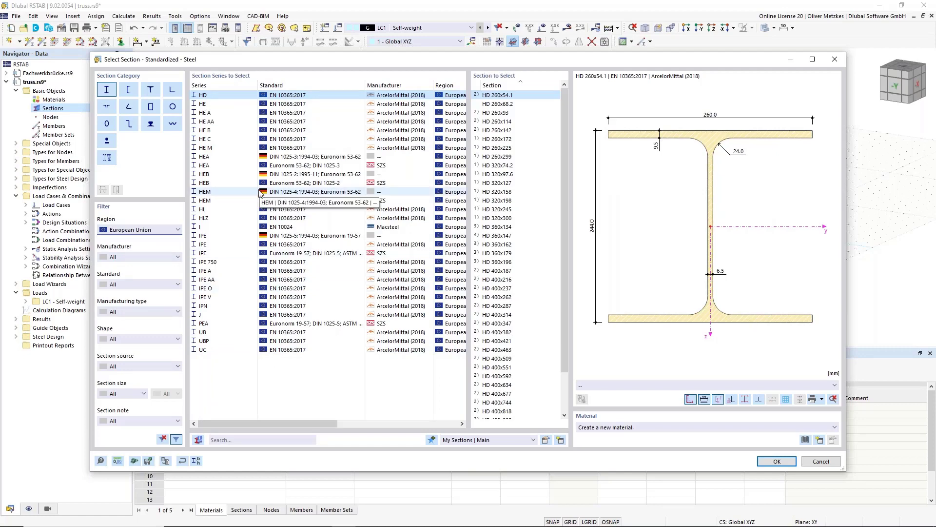
pyautogui.click(212, 175)
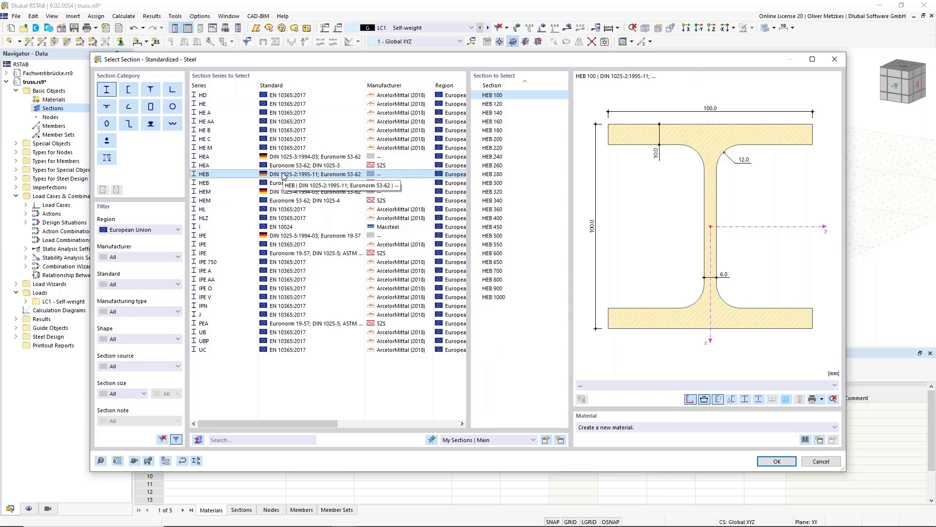
pyautogui.click(506, 113)
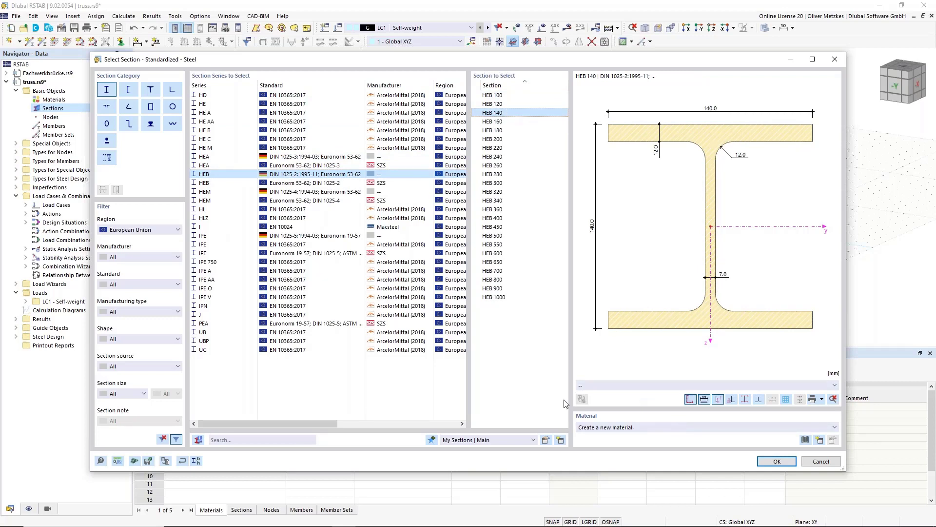
# Step: Open the material library for the section and set its standard filter to All to browse the material series
pyautogui.click(806, 440)
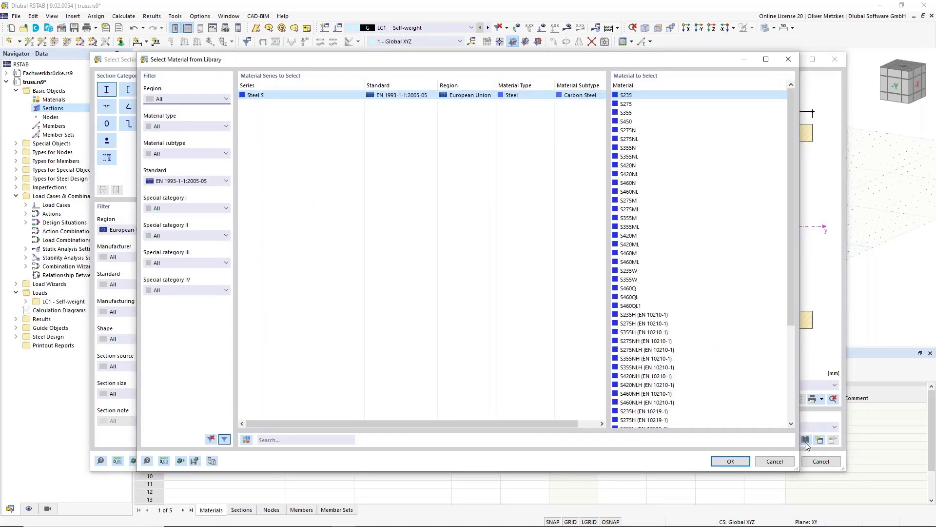
pyautogui.click(172, 181)
pyautogui.scroll(2, 187, 192)
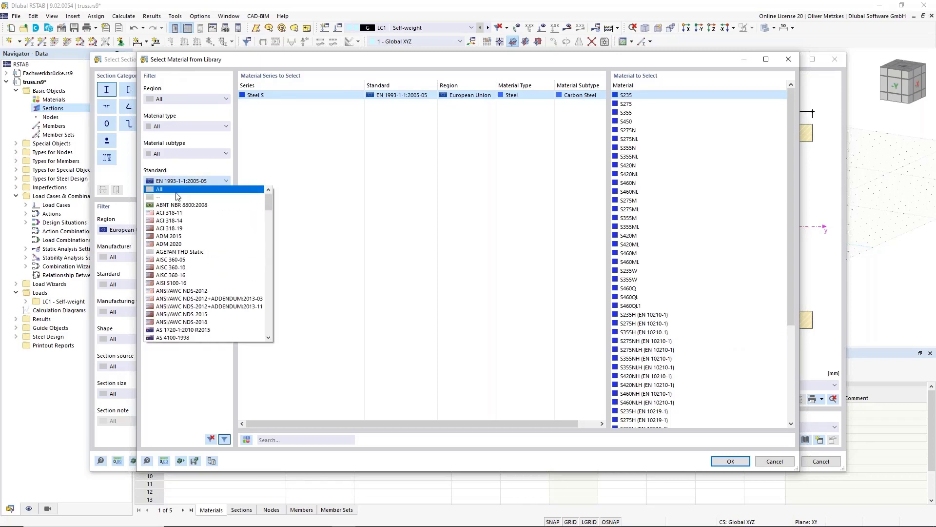
pyautogui.click(187, 189)
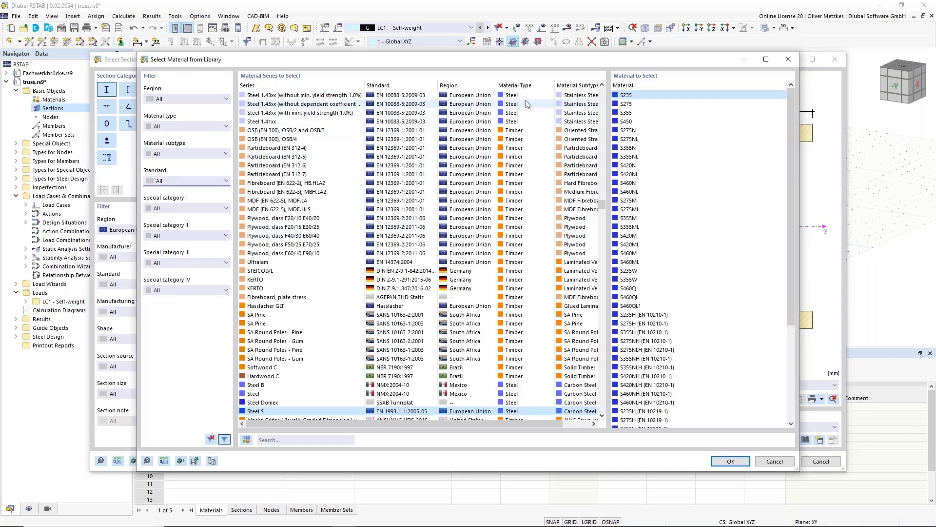
pyautogui.scroll(-3, 515, 265)
pyautogui.scroll(-1, 515, 266)
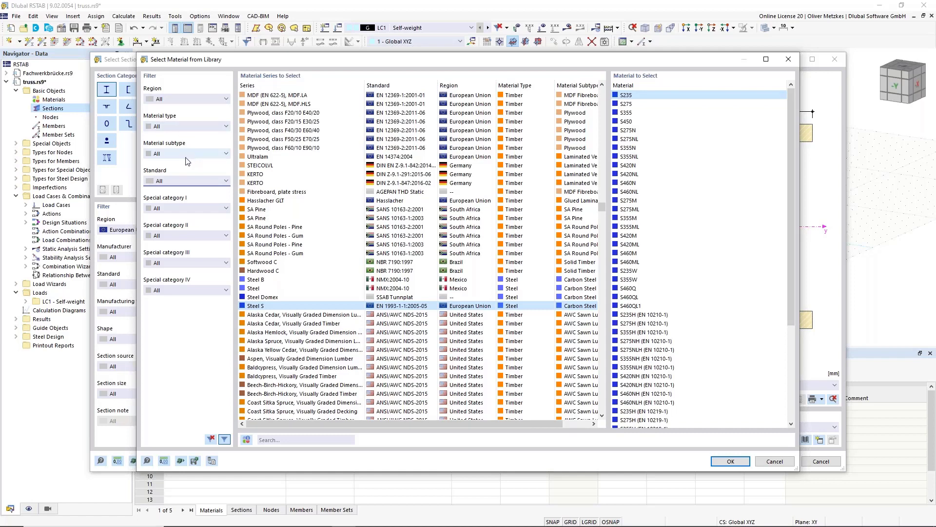
# Step: Filter the material series by the standard EN 1993-1-1:2005-05 and assign steel S355 to the HEB 140 section
pyautogui.click(172, 181)
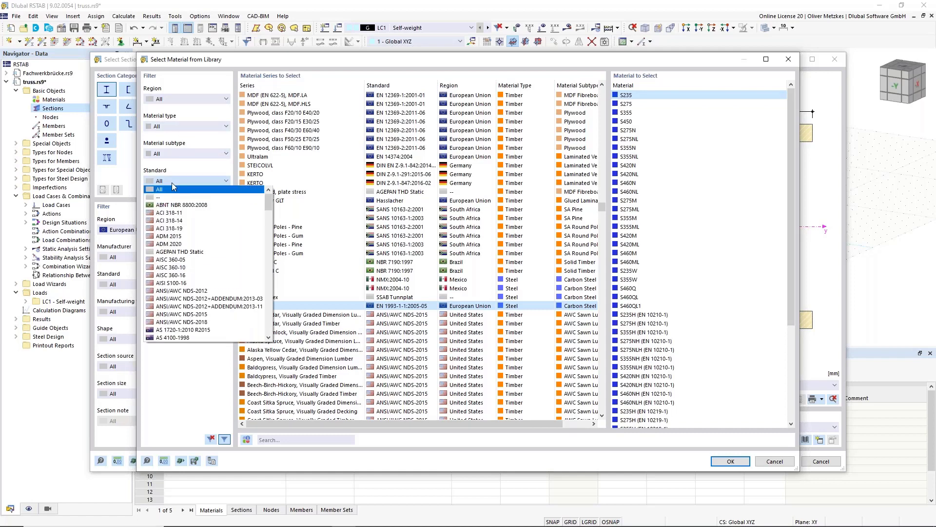
pyautogui.scroll(-10, 188, 237)
pyautogui.scroll(14, 189, 238)
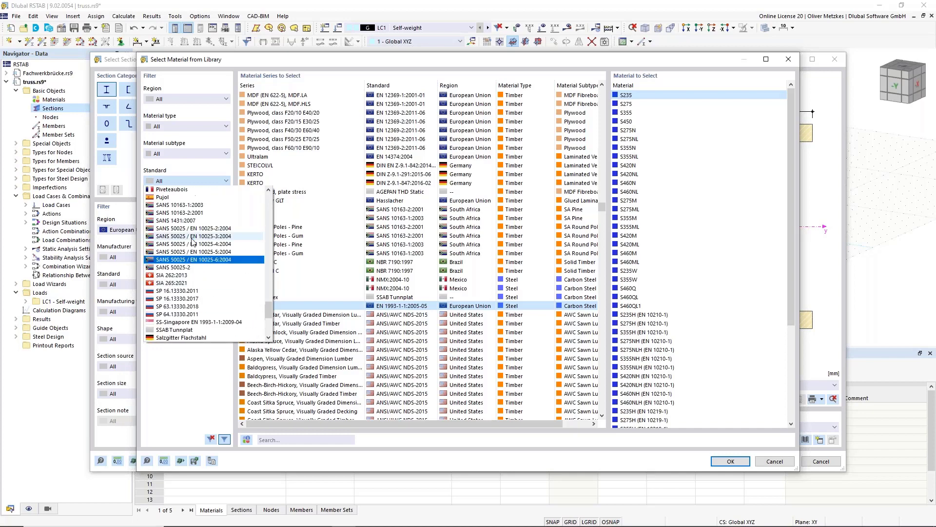
pyautogui.scroll(6, 272, 287)
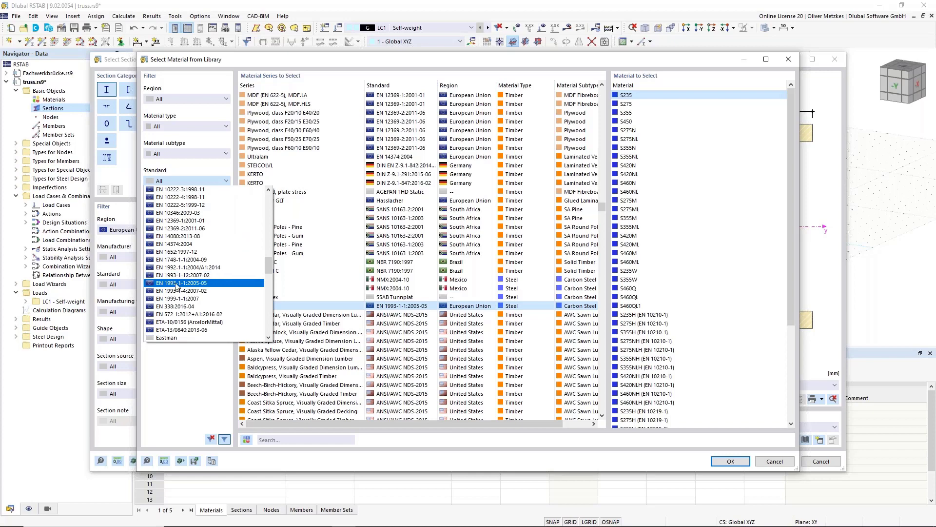
pyautogui.click(182, 283)
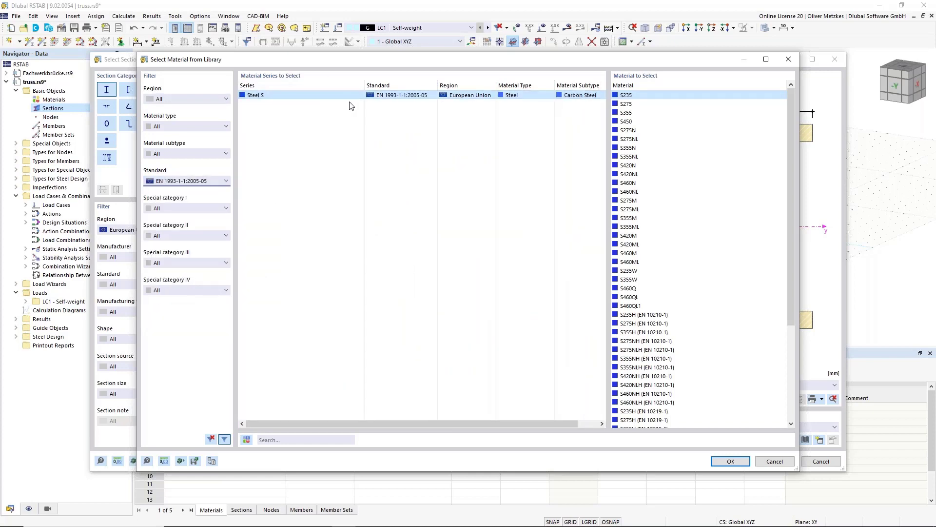
pyautogui.click(632, 113)
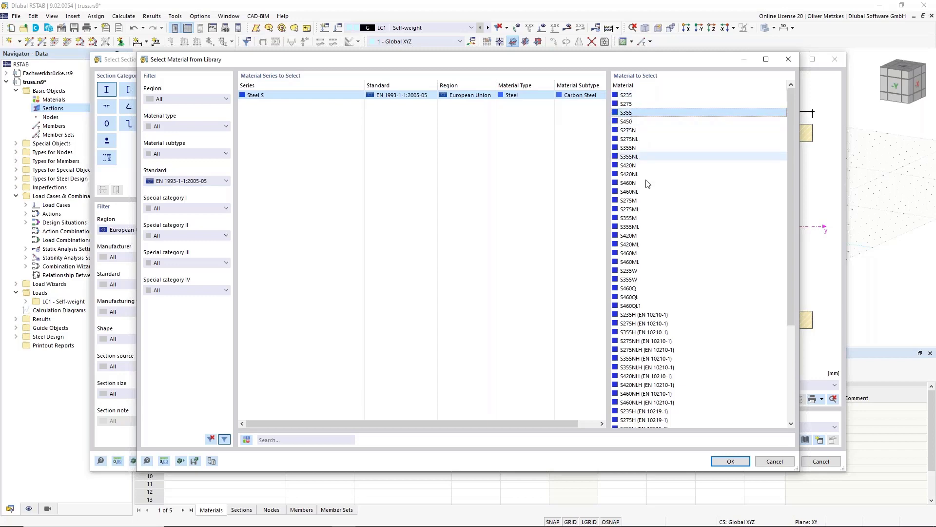
pyautogui.click(731, 461)
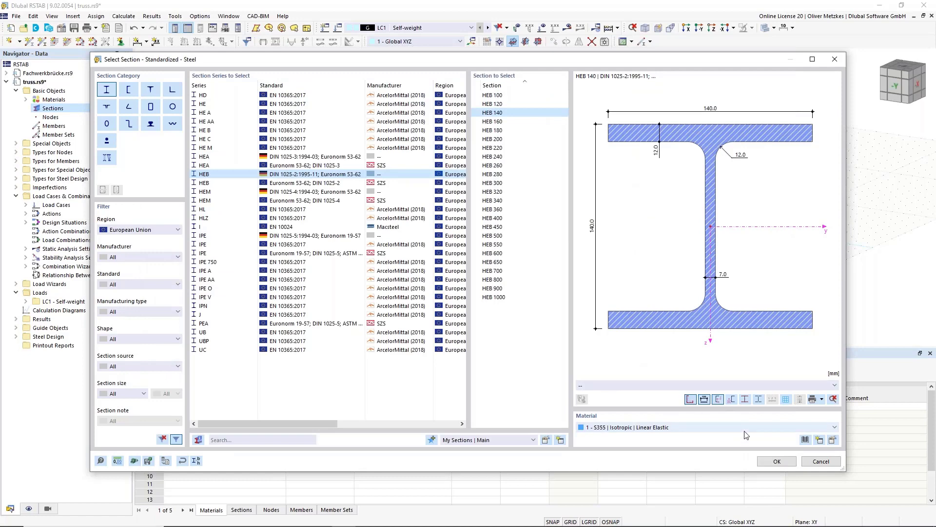
pyautogui.click(773, 462)
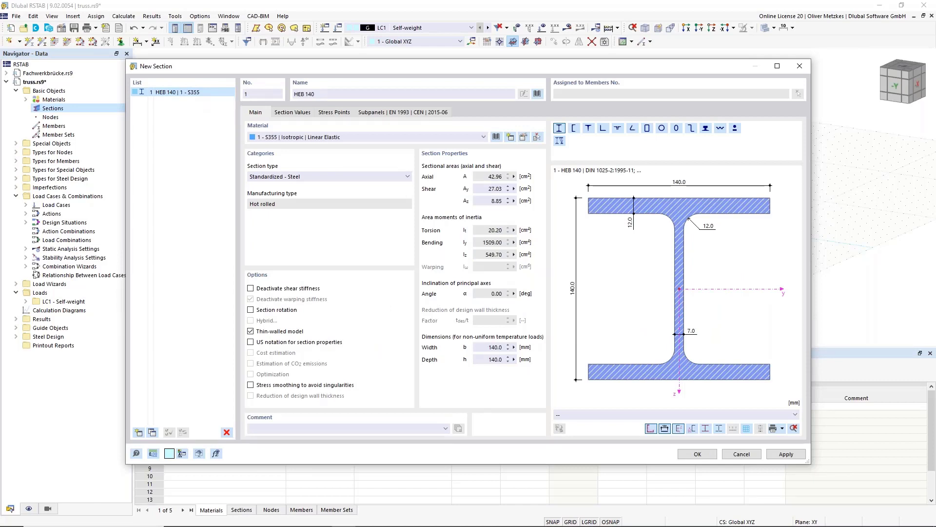
# Step: Add the comment "chords" to the HEB 140 section
pyautogui.click(349, 429)
pyautogui.write('chords')
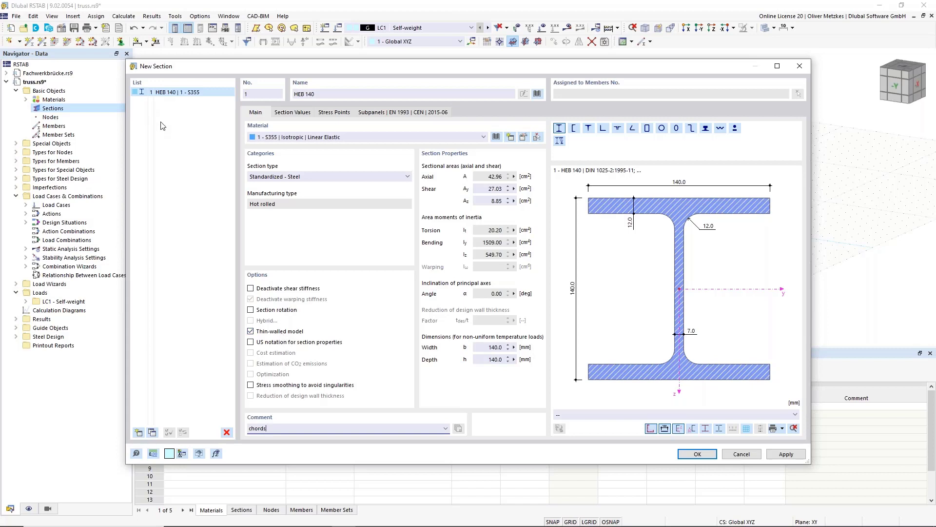
pyautogui.click(170, 352)
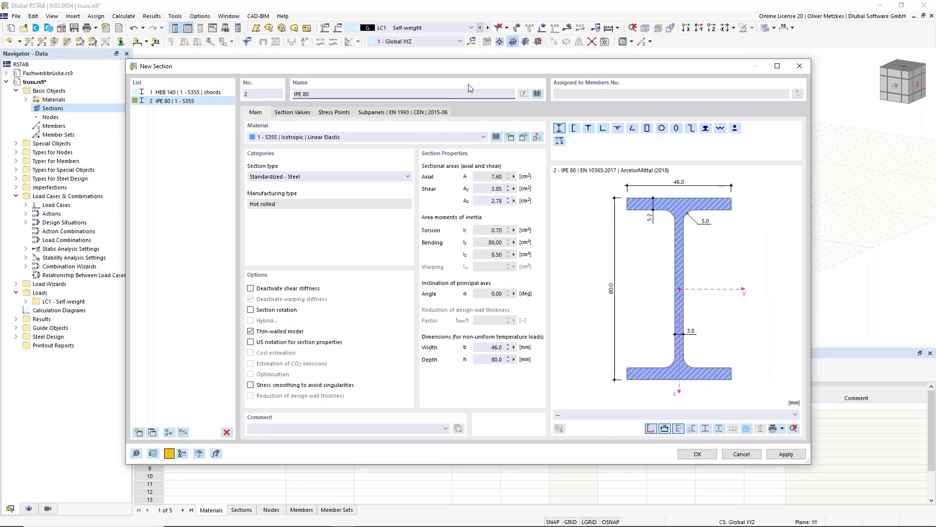
# Step: Add all sections from HEA 100 to HEA 1000 of the DIN 1025-3:1994-03; Euronorm 53-62 series to My Sections | Main
pyautogui.click(538, 94)
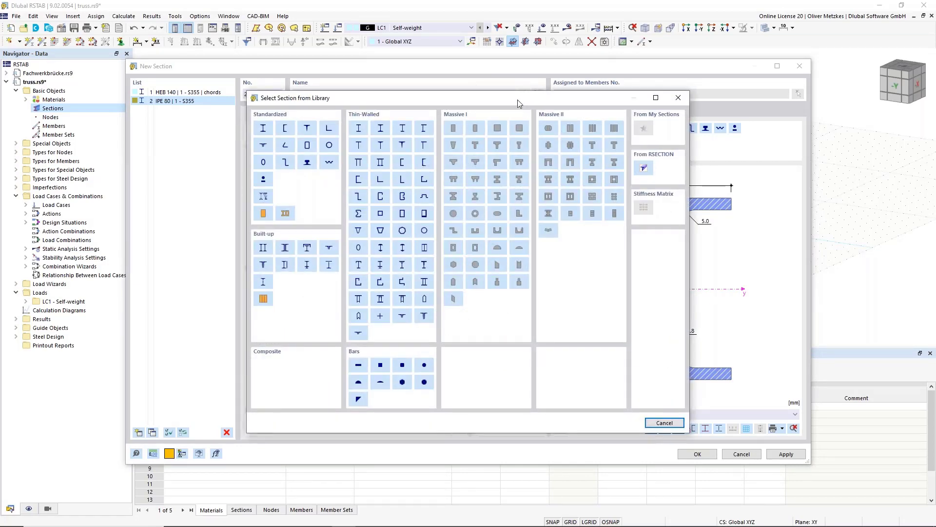
pyautogui.click(262, 130)
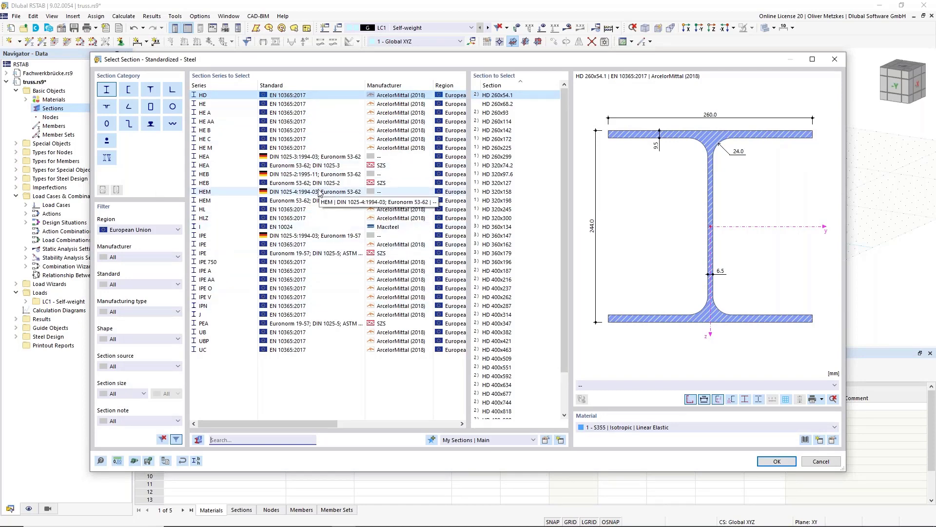
pyautogui.click(306, 156)
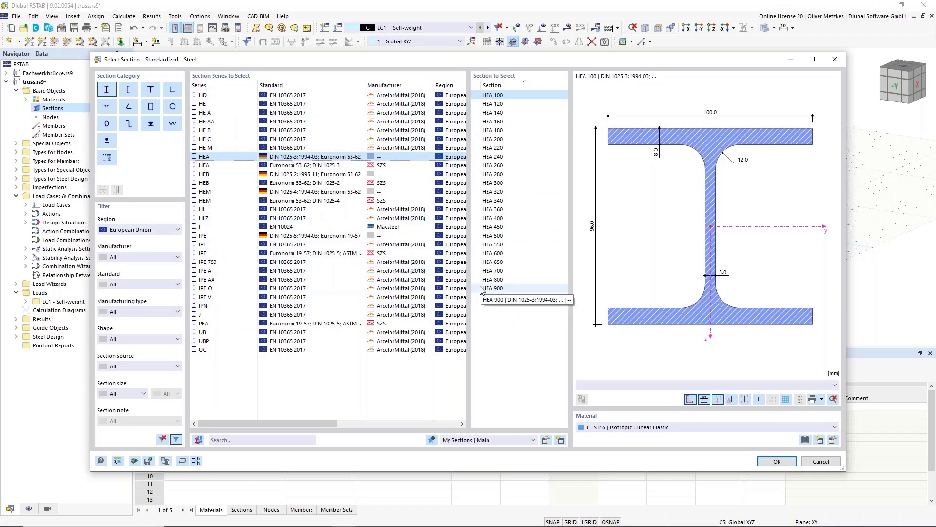
pyautogui.keyDown('shift'); pyautogui.click(512, 297); pyautogui.keyUp('shift')
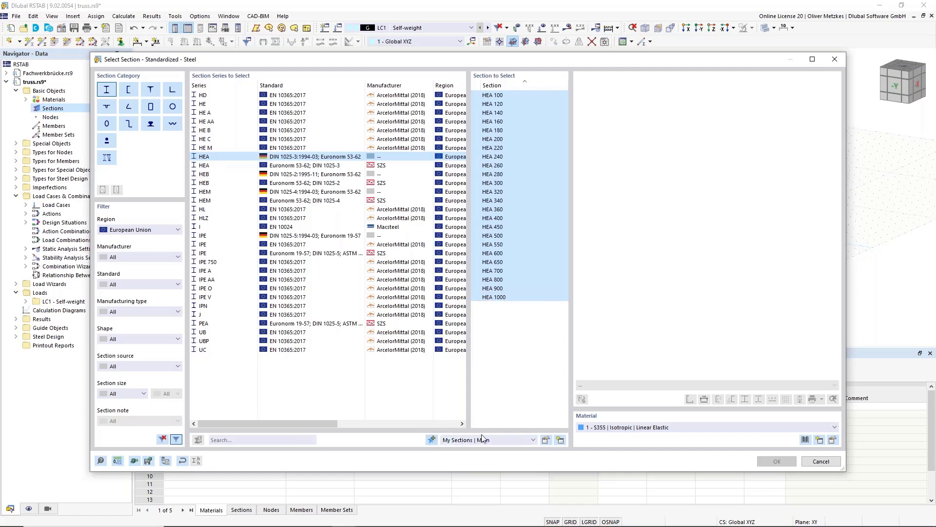
pyautogui.click(823, 464)
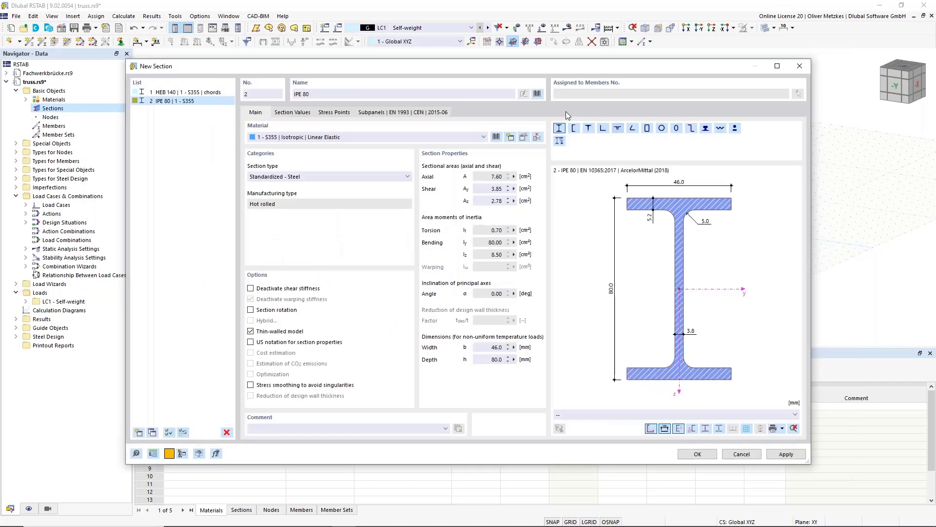
# Step: Assign HEA 100 from My Sections to section 2 and give it the comment "verticals"
pyautogui.click(537, 94)
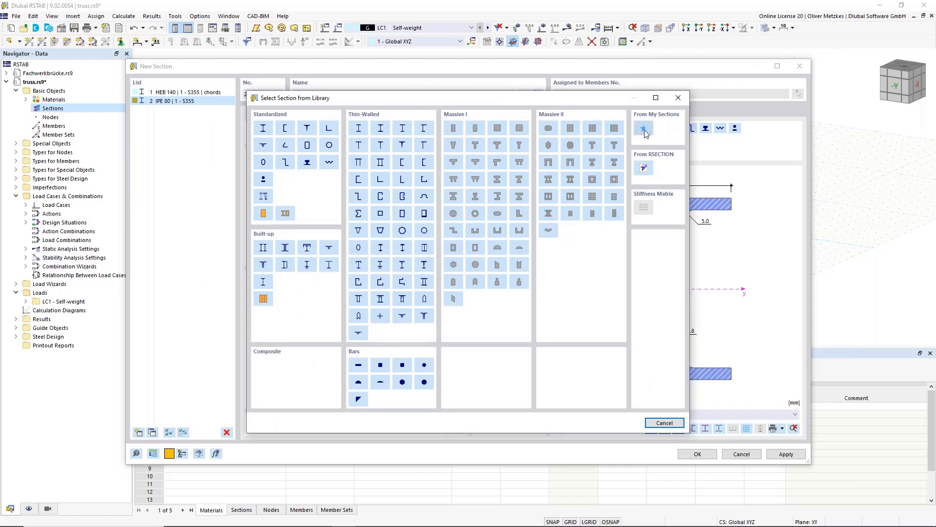
pyautogui.click(645, 131)
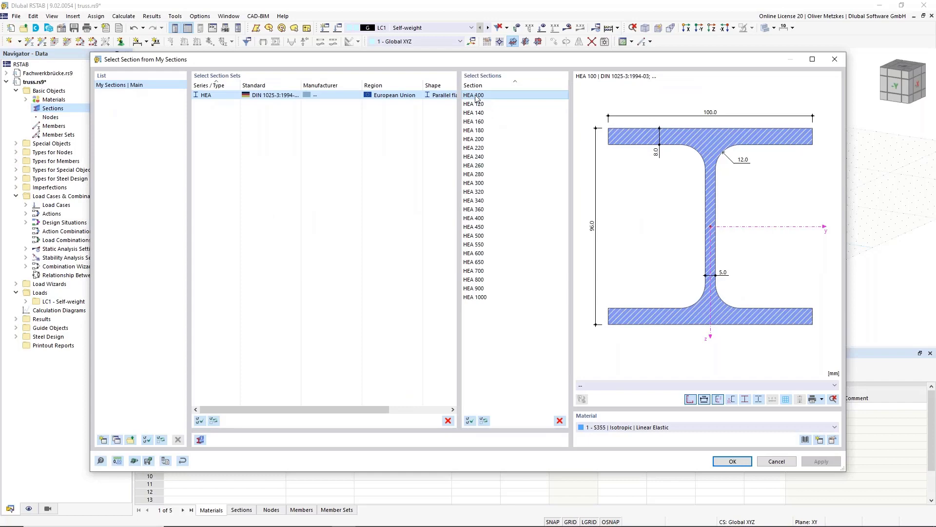
pyautogui.click(732, 461)
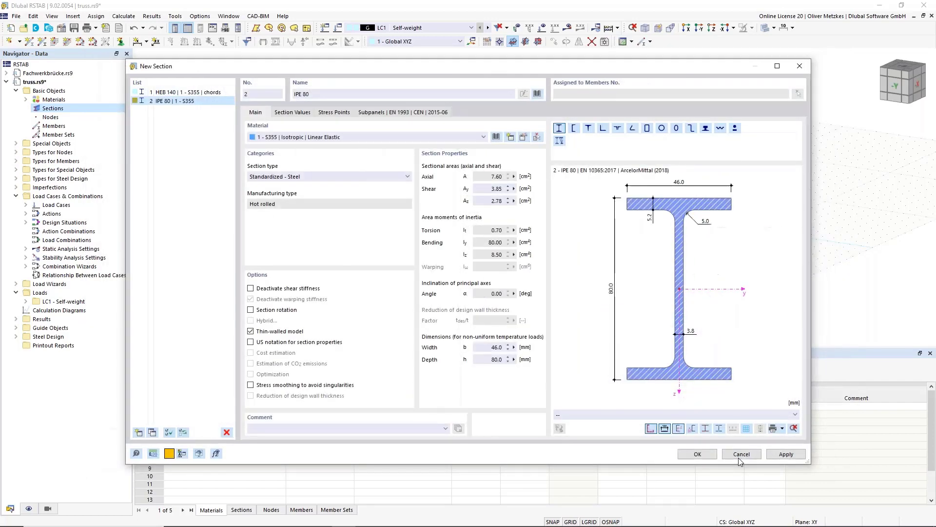
pyautogui.click(416, 429)
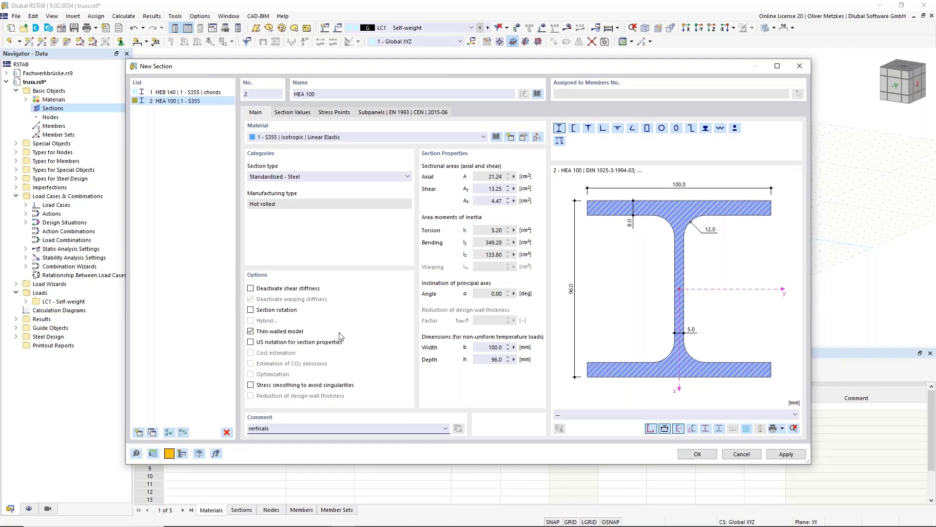
pyautogui.click(331, 95)
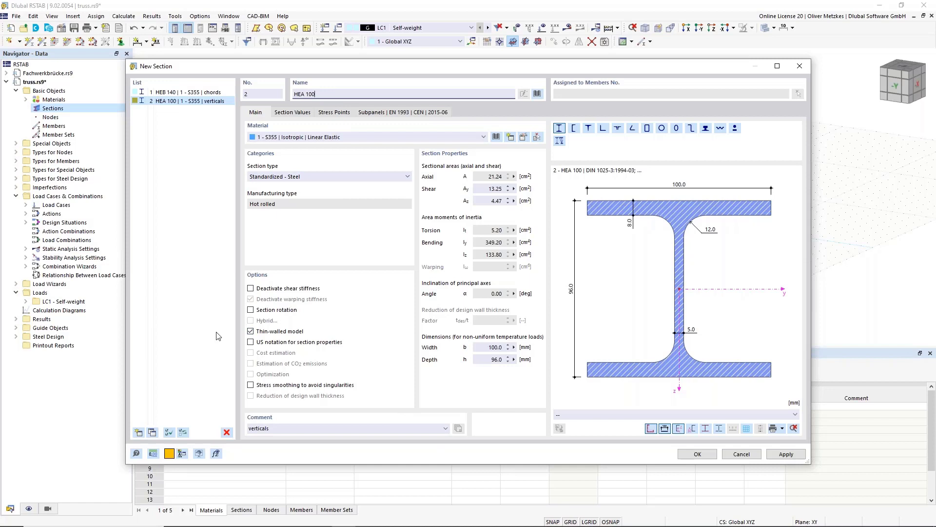
# Step: Copy the HEA 100 section and change the copy's comment to "diagonals"
pyautogui.click(152, 432)
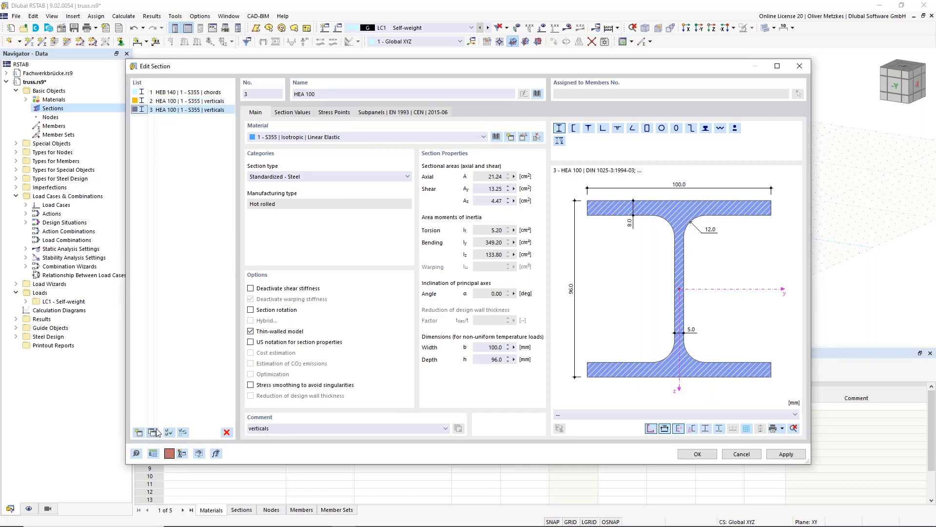
pyautogui.doubleClick(269, 427)
pyautogui.write('diagonals')
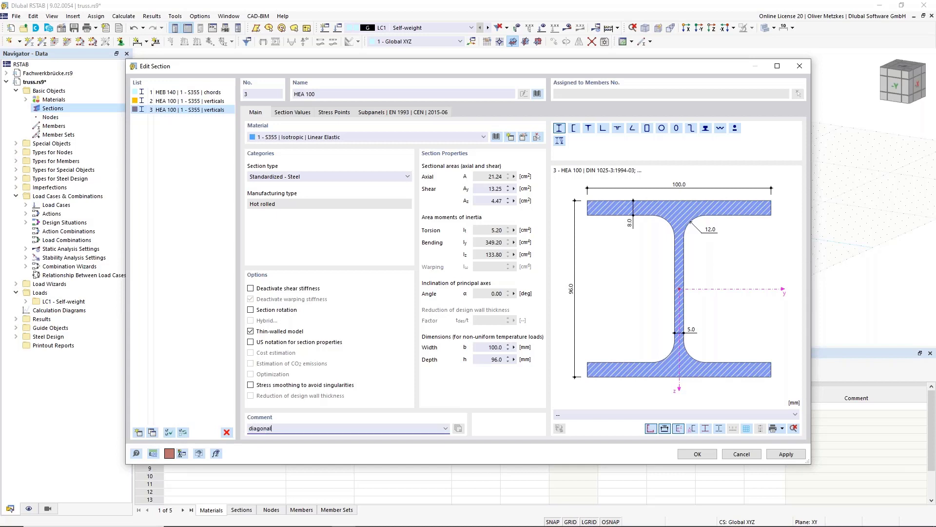
pyautogui.click(147, 241)
# Step: Create a new section 4 and define it by name as the British Steel IPE 100 profile
pyautogui.click(139, 432)
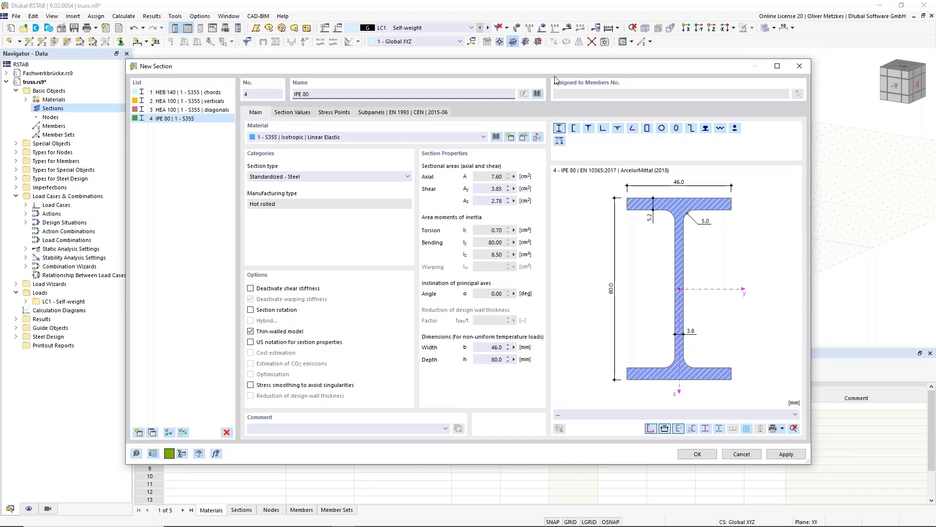
pyautogui.moveTo(318, 95); pyautogui.dragTo(293, 94)
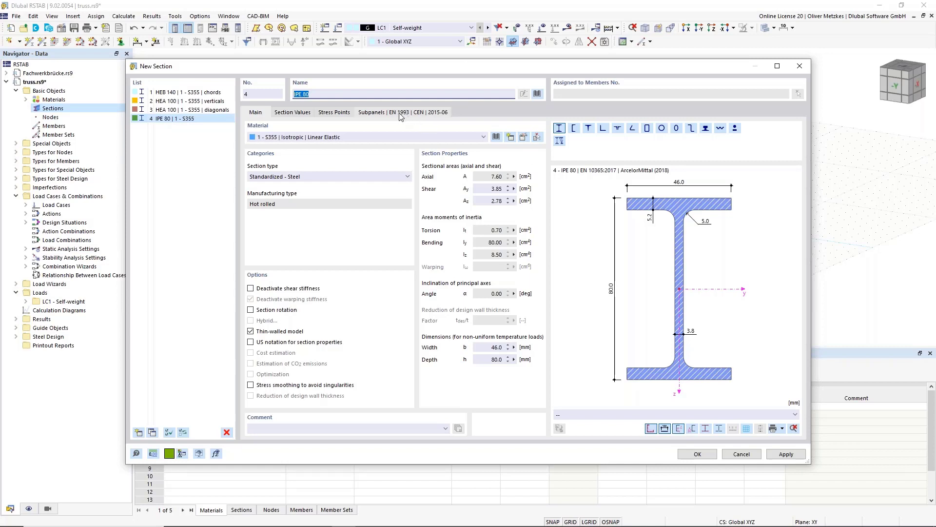
pyautogui.write('IPE 100')
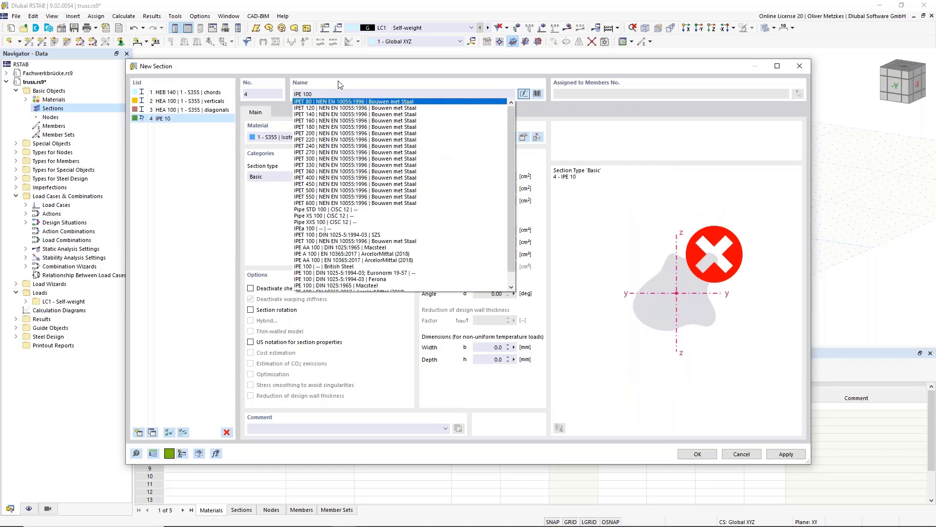
pyautogui.click(264, 199)
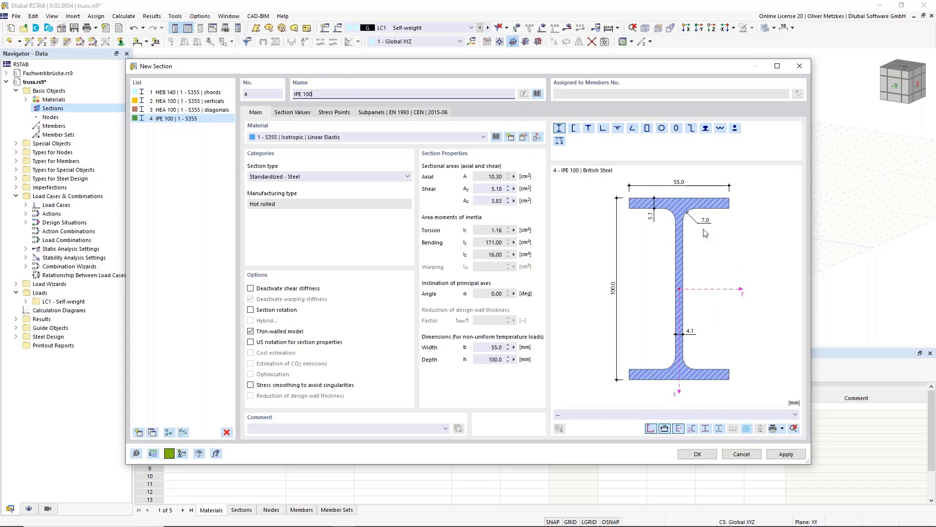
# Step: Add the comment "cross beams" to the IPE 100 section
pyautogui.click(267, 429)
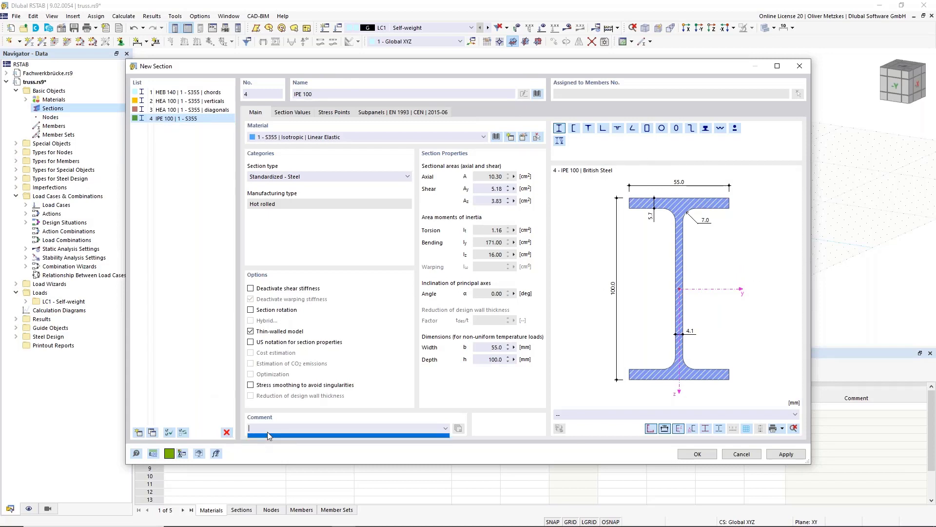
pyautogui.click(267, 431)
pyautogui.write('beams')
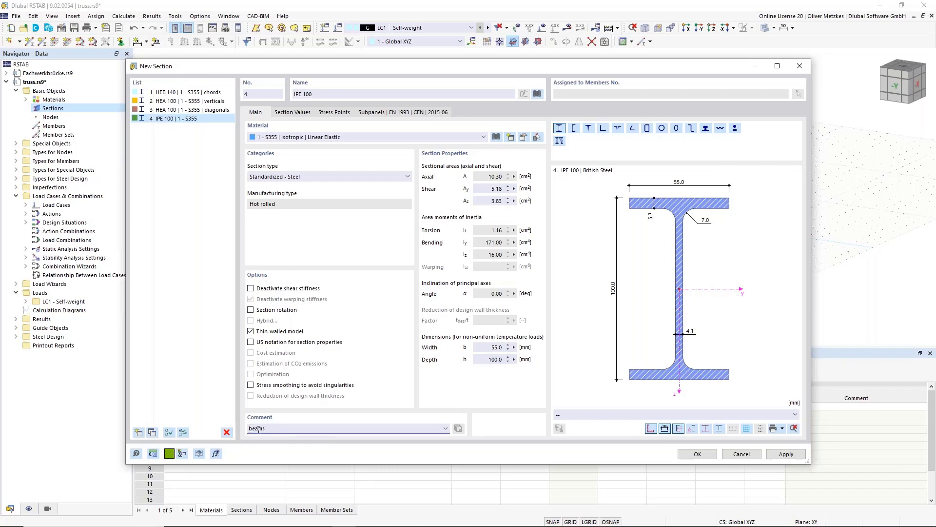
pyautogui.press('Home')
pyautogui.write('cro')
pyautogui.click(194, 263)
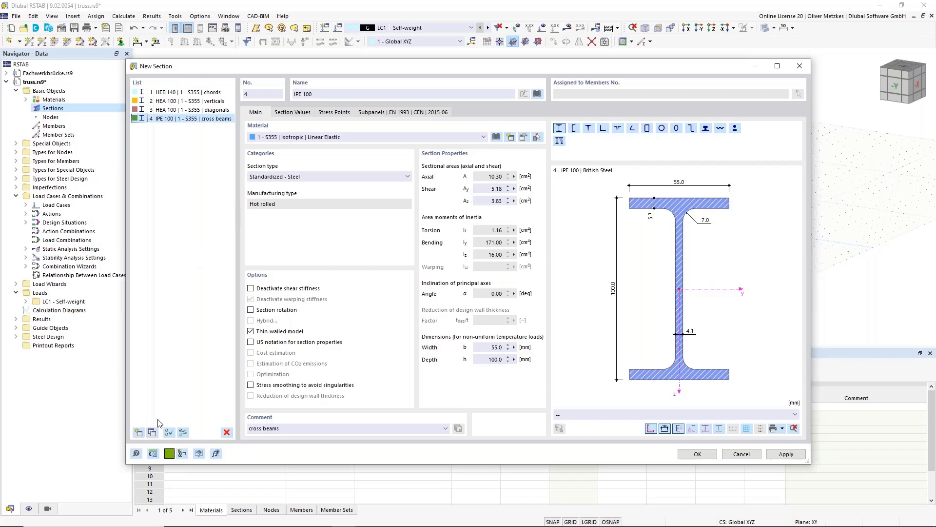
# Step: Create a new section 5 as the angle L 65x50x6 from Macsteel's EN 10056 L series
pyautogui.click(139, 432)
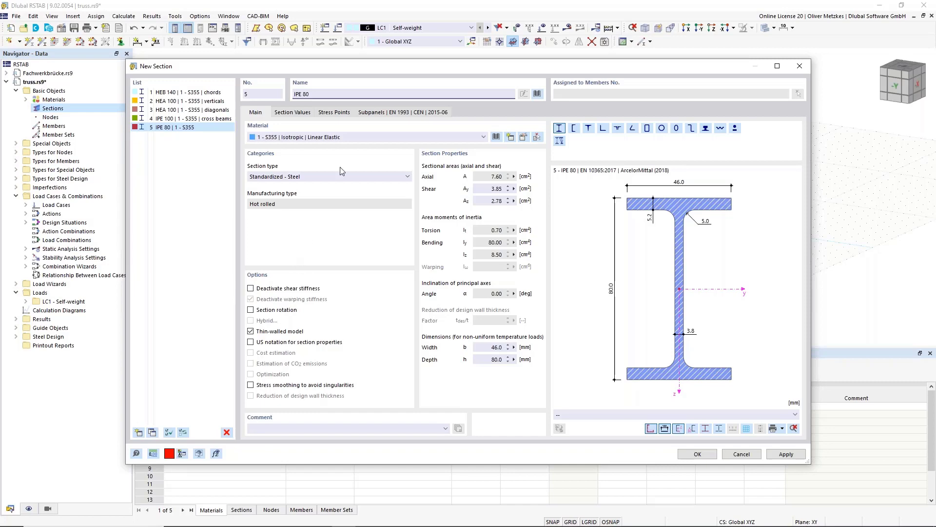
pyautogui.click(604, 129)
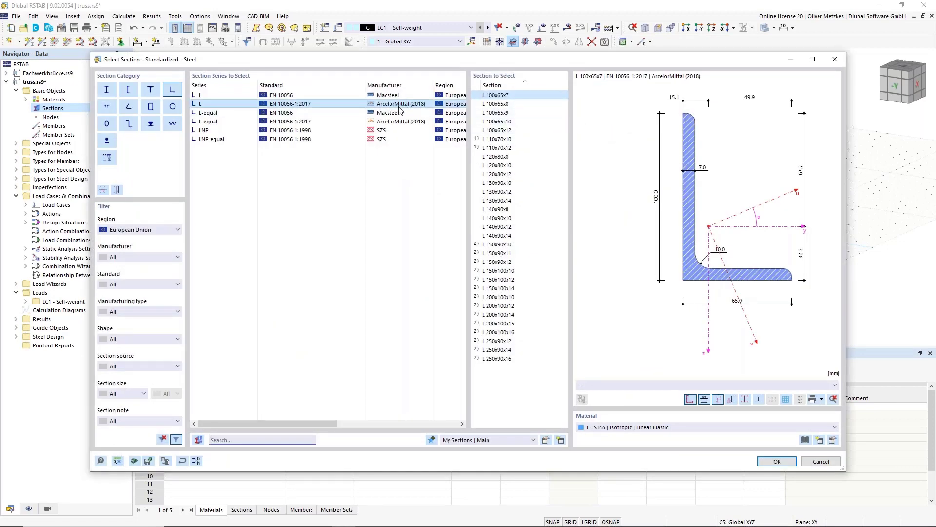
pyautogui.click(351, 93)
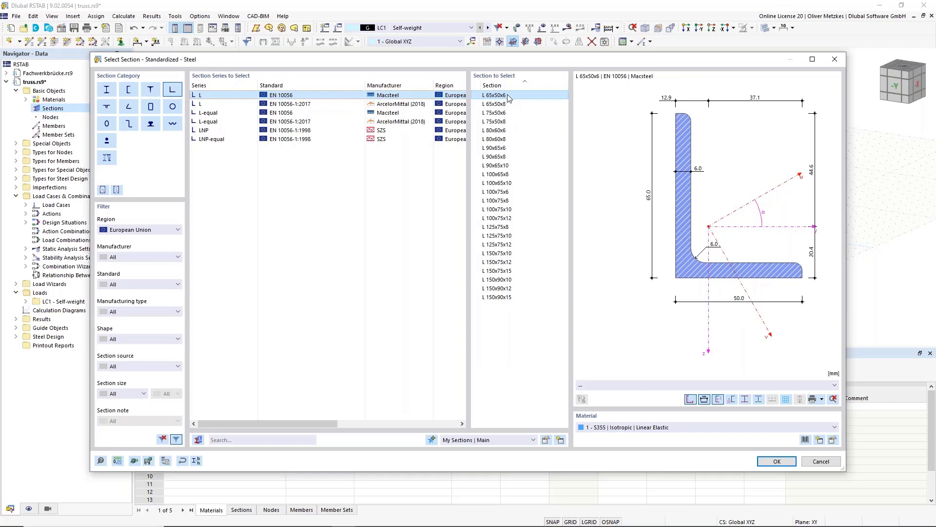
pyautogui.click(779, 462)
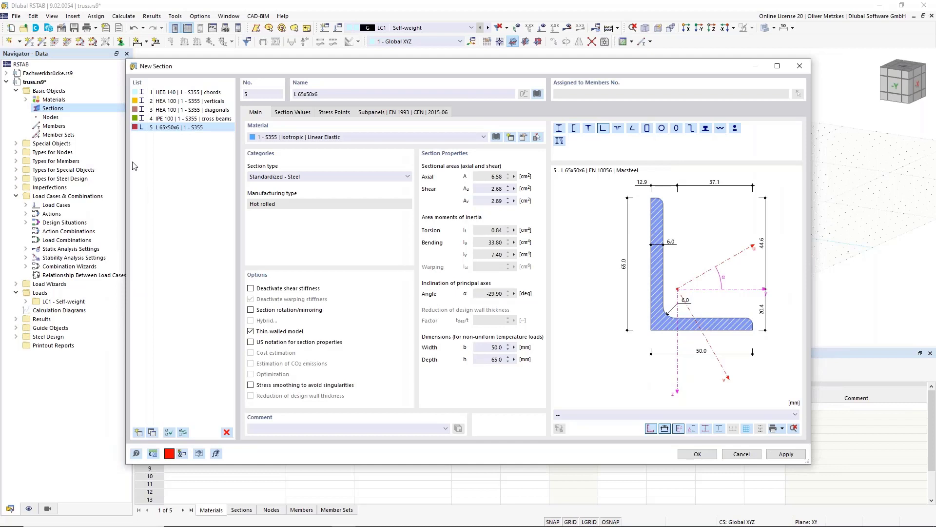
# Step: Create a new section 6 and define it by name as the HEB 200 profile
pyautogui.click(138, 432)
pyautogui.click(292, 93)
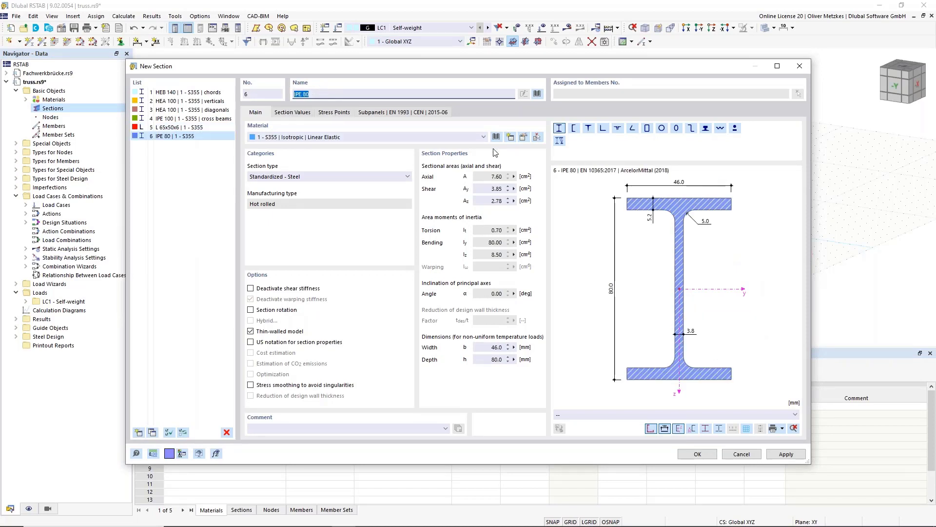
pyautogui.write('HEB ')
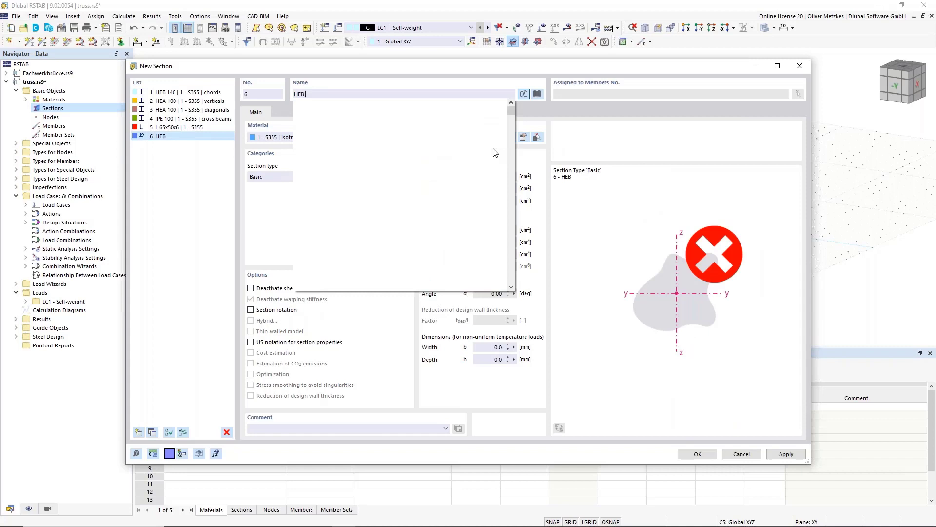
pyautogui.write('200')
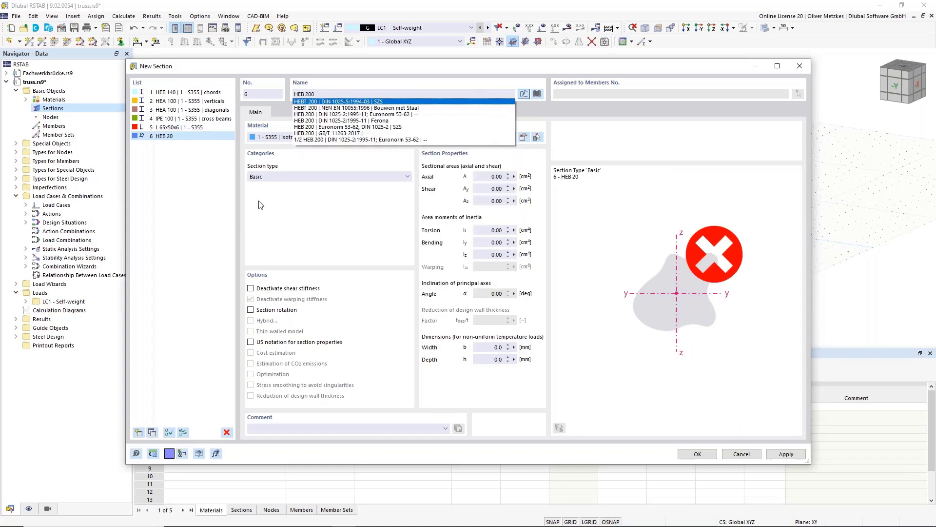
pyautogui.press('Return')
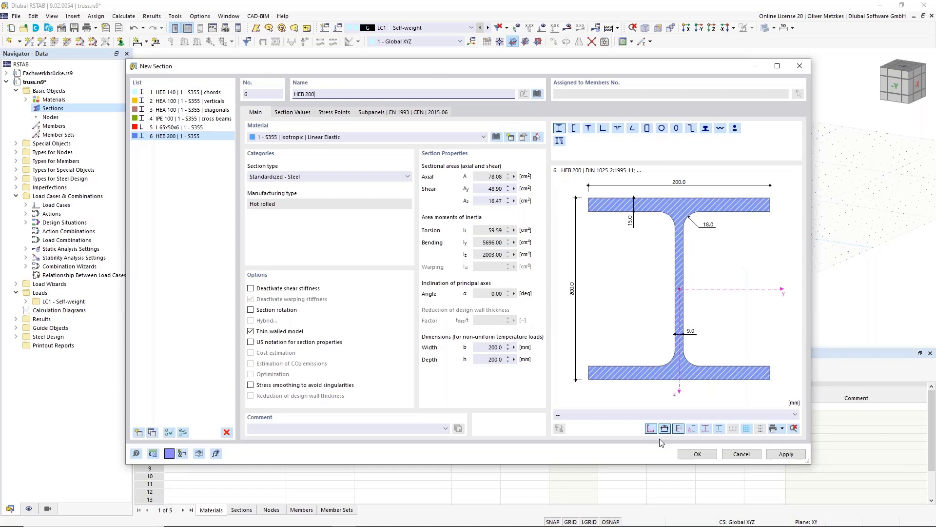
# Step: Add the comment "end frames" to the HEB 200 section and accept all the new sections
pyautogui.click(379, 429)
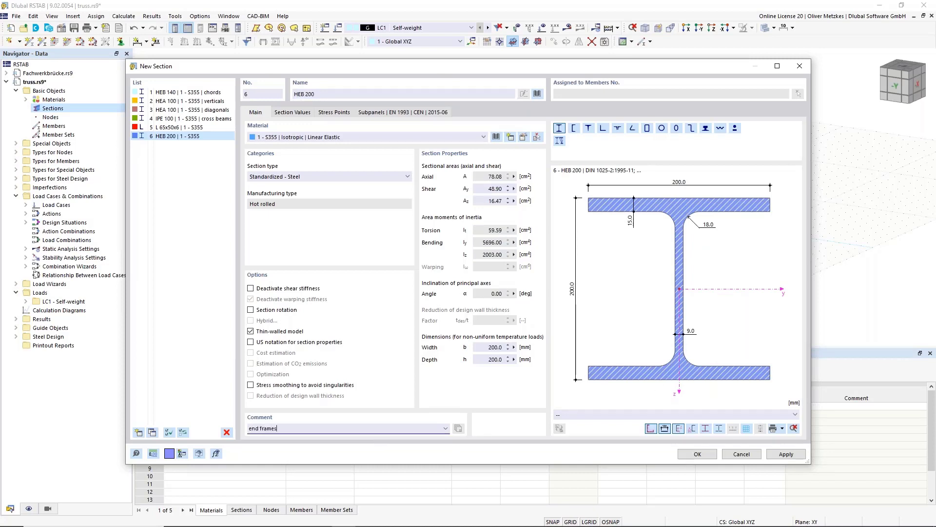
pyautogui.write('end frames')
pyautogui.click(707, 458)
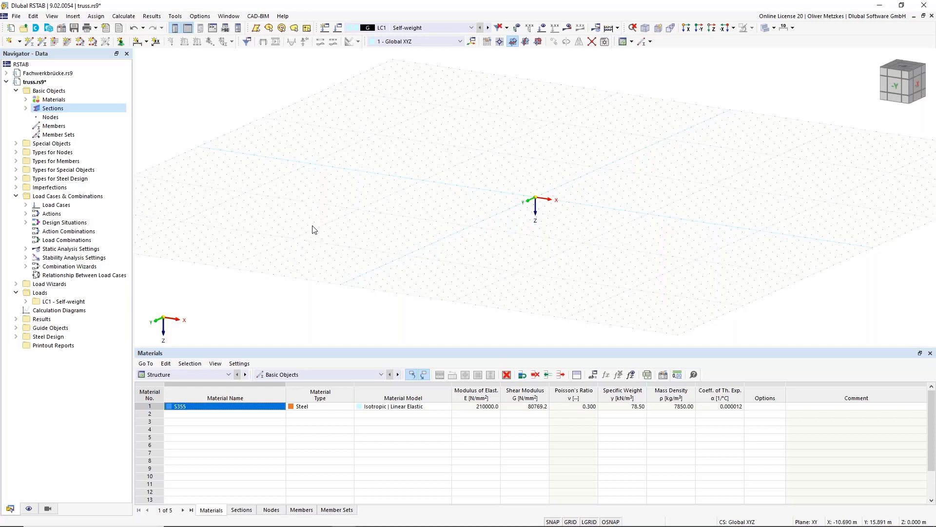
# Step: Examine the dimensions and layout of the finished truss bridge in the Fachwerkbrücke.rs9 model, and return to the truss.rs9 model
pyautogui.moveTo(554, 171); pyautogui.dragTo(405, 149, button='middle')
pyautogui.scroll(1, 510, 165)
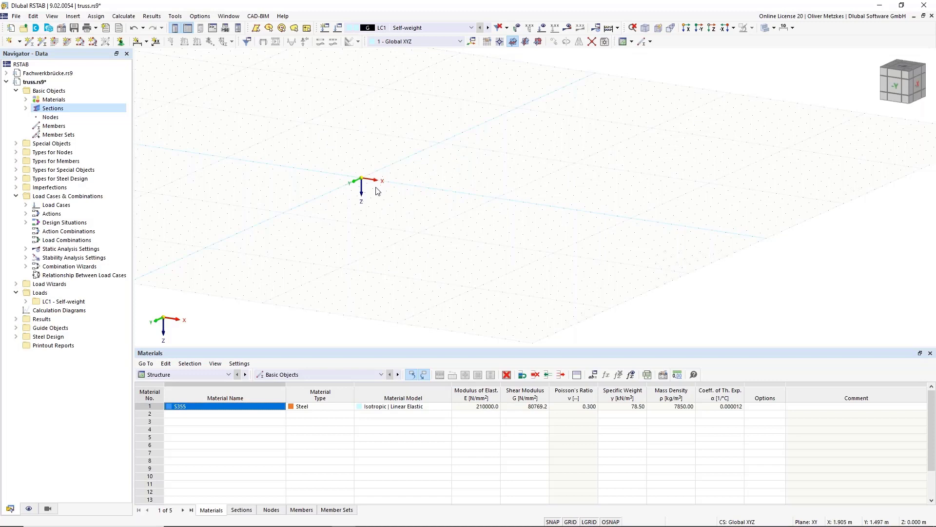
pyautogui.scroll(1, 398, 186)
pyautogui.click(228, 16)
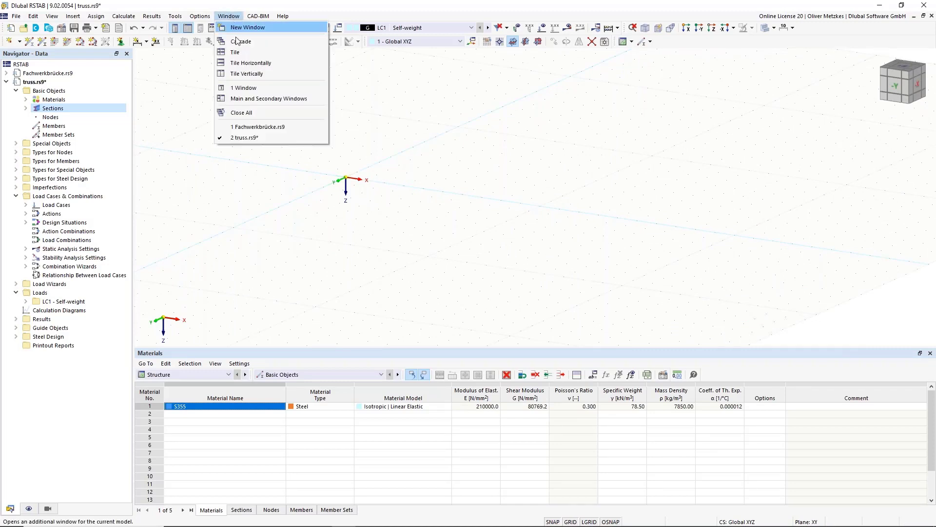
pyautogui.click(252, 126)
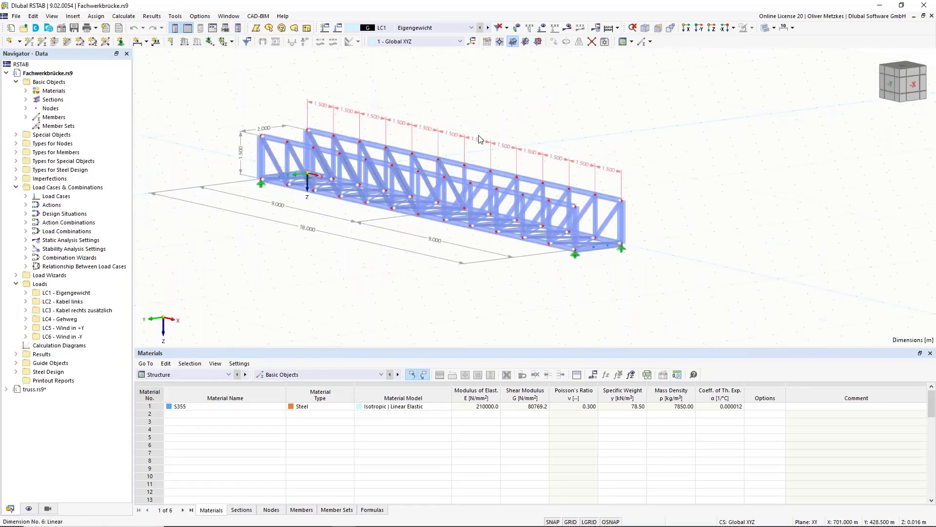
pyautogui.moveTo(312, 238); pyautogui.dragTo(392, 285, button='right')
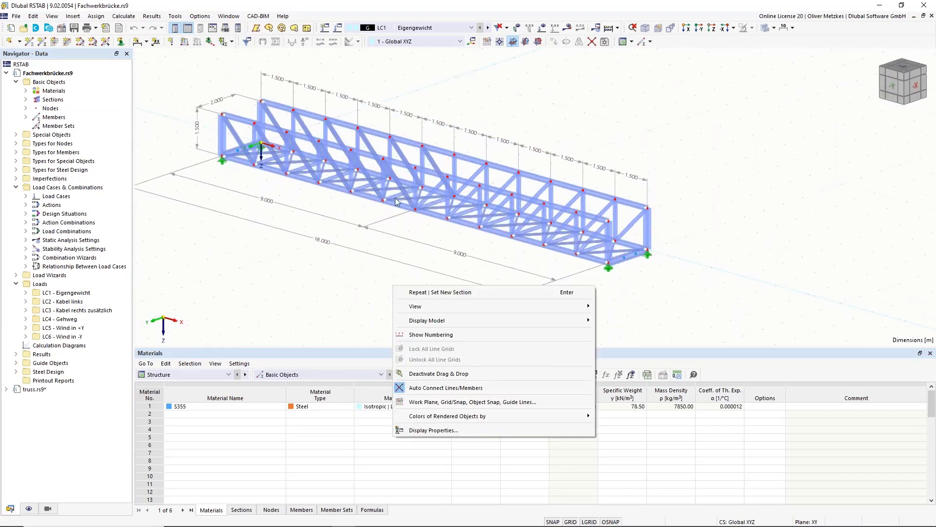
pyautogui.click(412, 89)
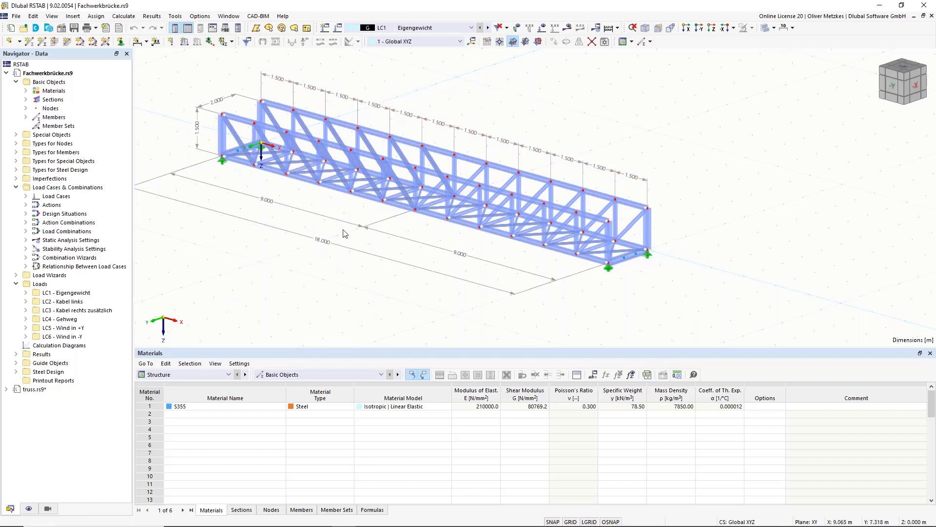
pyautogui.click(236, 17)
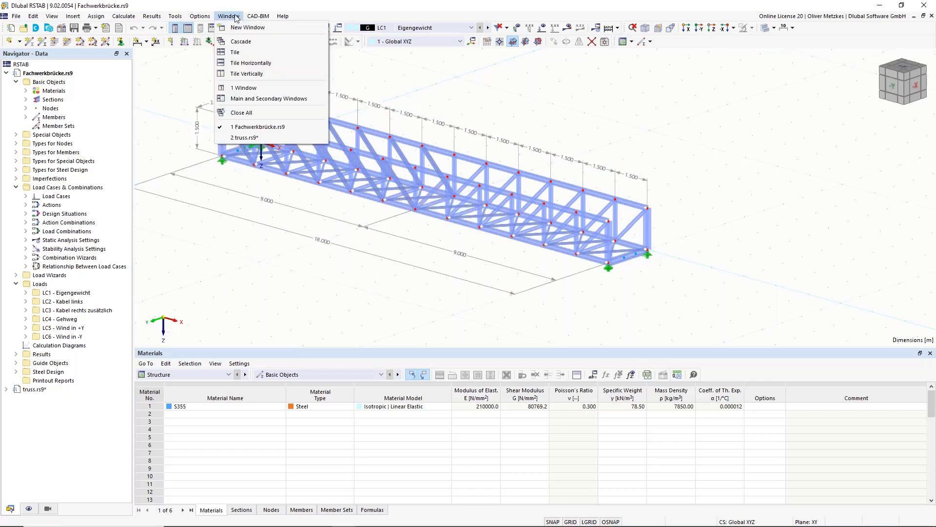
pyautogui.click(245, 138)
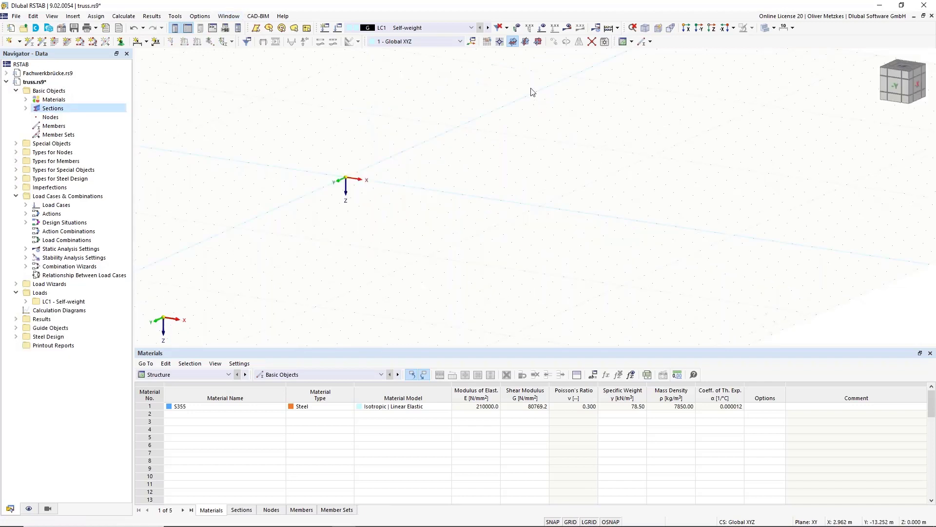
# Step: Set the work plane's grid point spacing b to 1.5 m
pyautogui.click(491, 42)
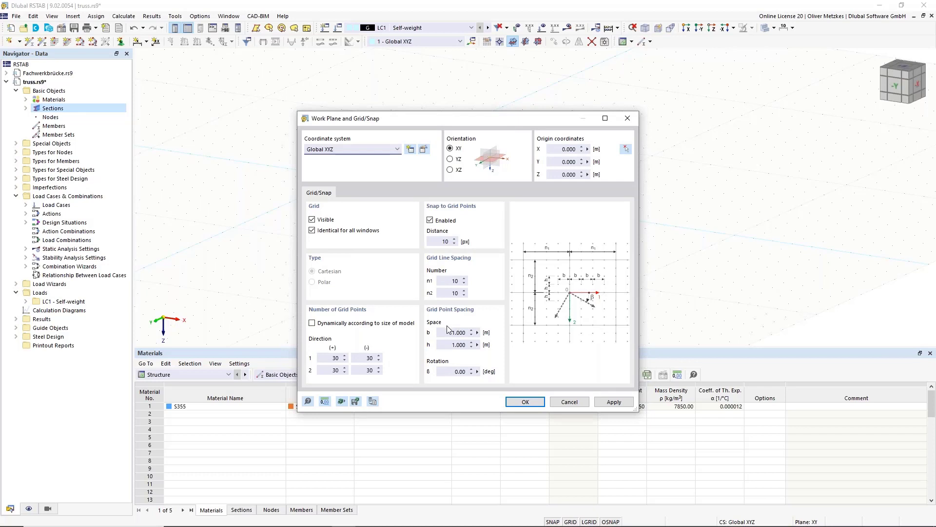
pyautogui.moveTo(448, 332); pyautogui.dragTo(495, 332)
pyautogui.write('1,5')
pyautogui.click(453, 280)
pyautogui.click(526, 402)
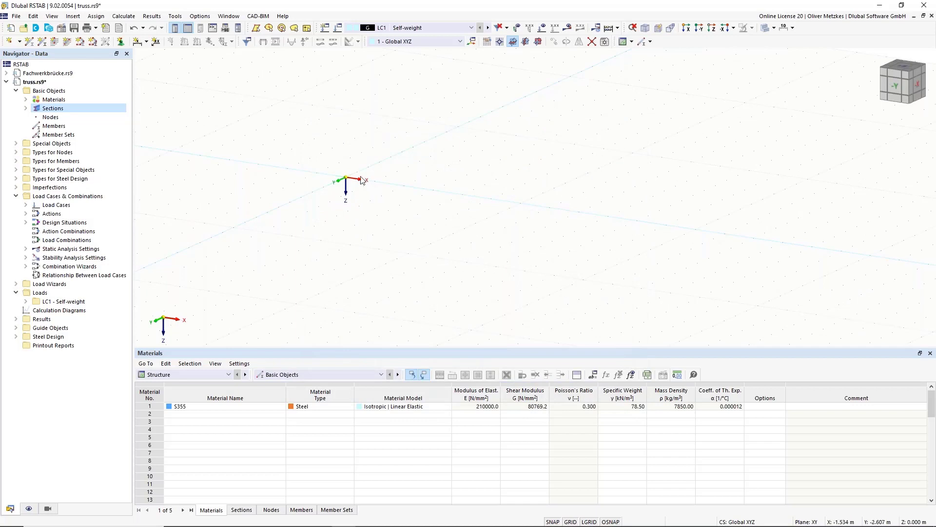
# Step: Draw a single beam member with the HEB 140 chords section from the origin to X = 18 m along the X-axis
pyautogui.moveTo(531, 215); pyautogui.dragTo(504, 209, button='middle')
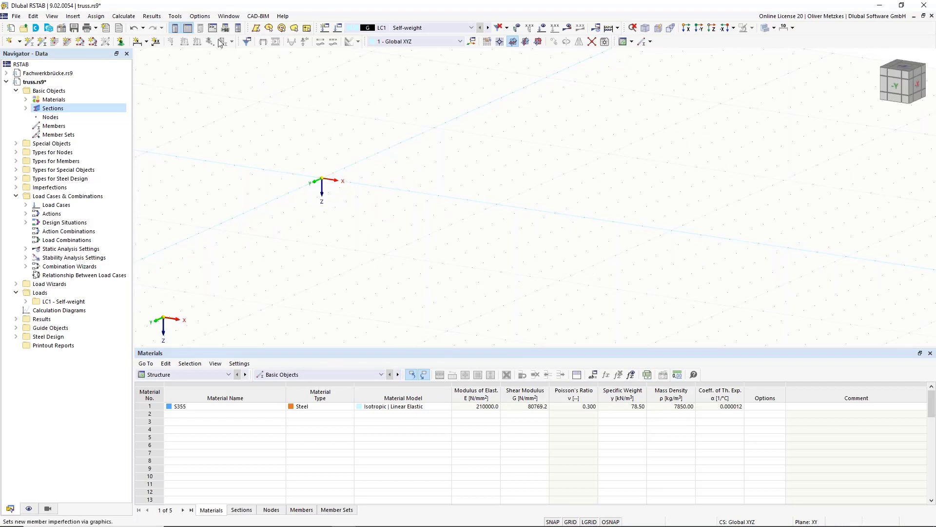
pyautogui.click(30, 43)
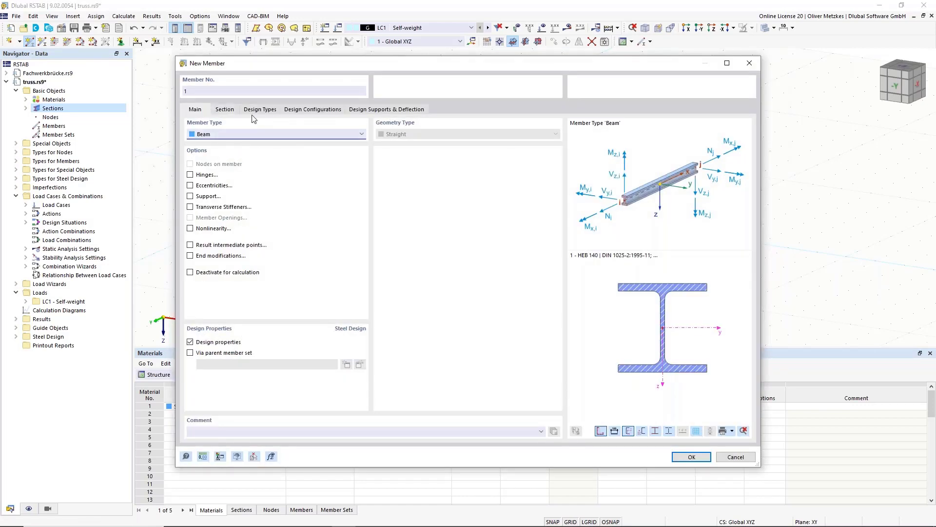
pyautogui.click(230, 111)
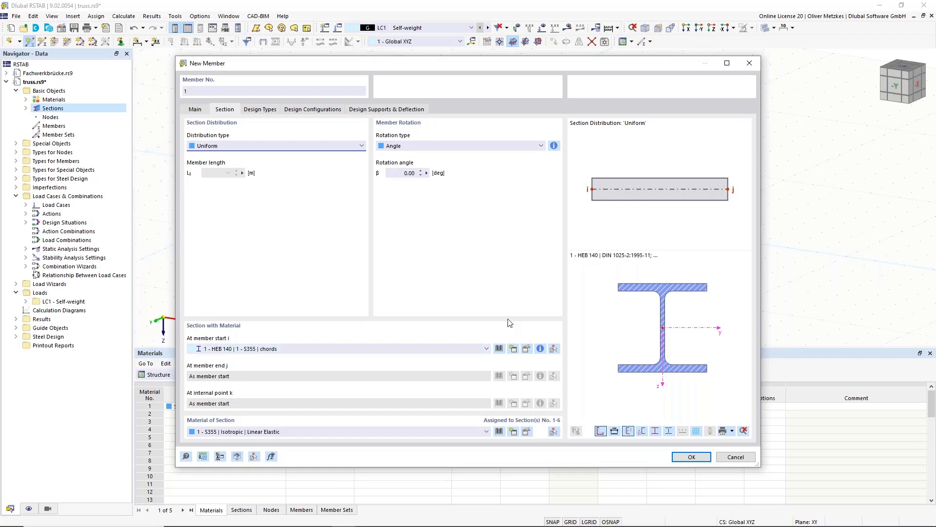
pyautogui.click(702, 460)
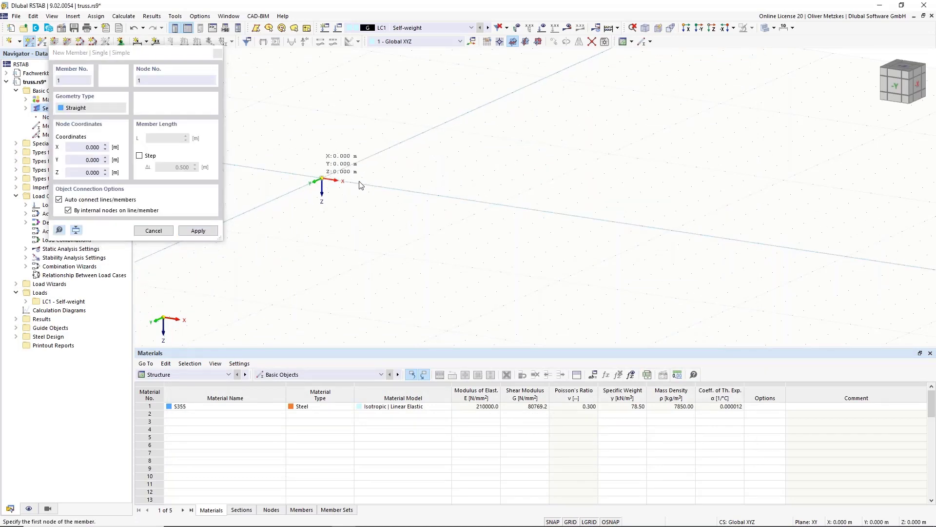
pyautogui.click(322, 179)
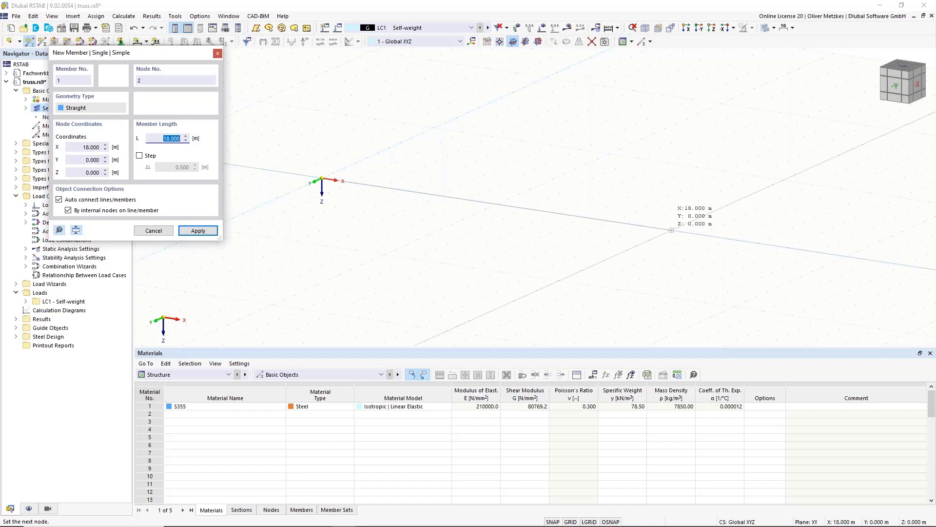
pyautogui.click(671, 231)
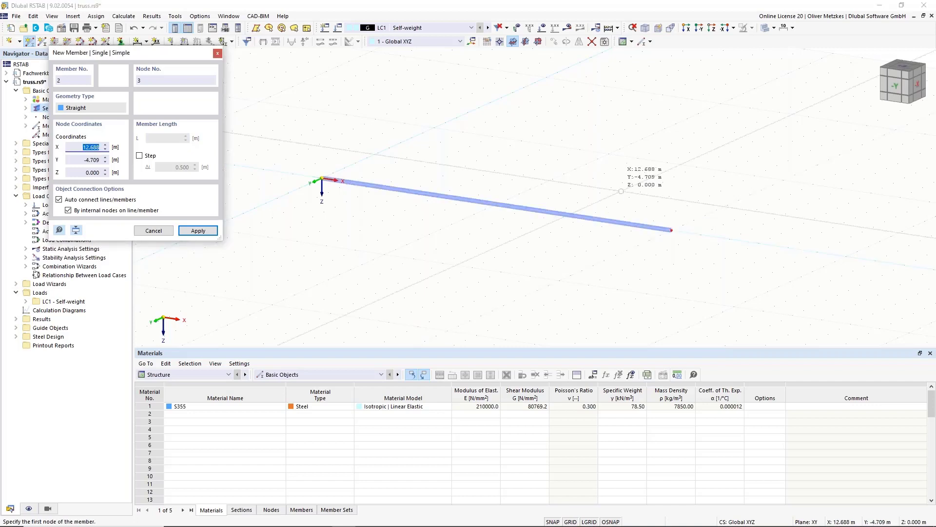
pyautogui.press('Escape')
# Step: Divide the 18 m chord member using 11 intermediate nodes
pyautogui.scroll(1, 451, 194)
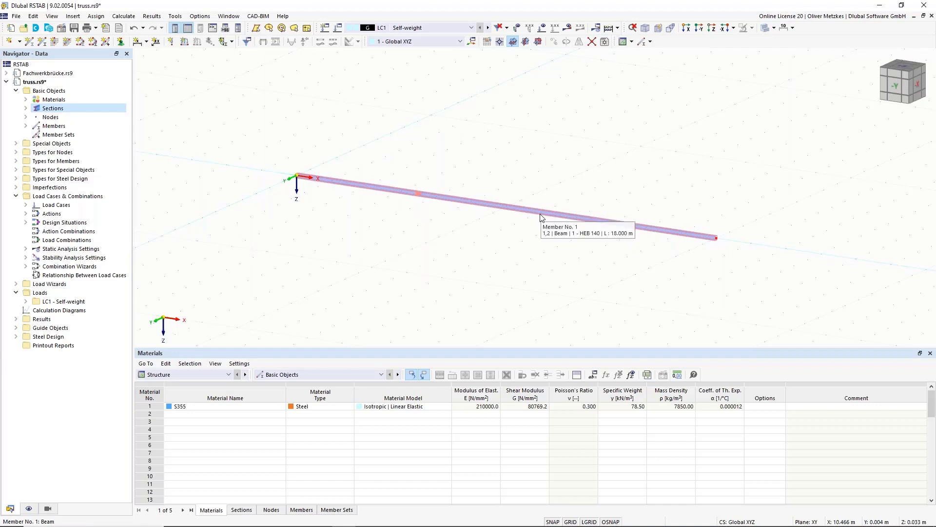
pyautogui.click(334, 181)
pyautogui.click(344, 131)
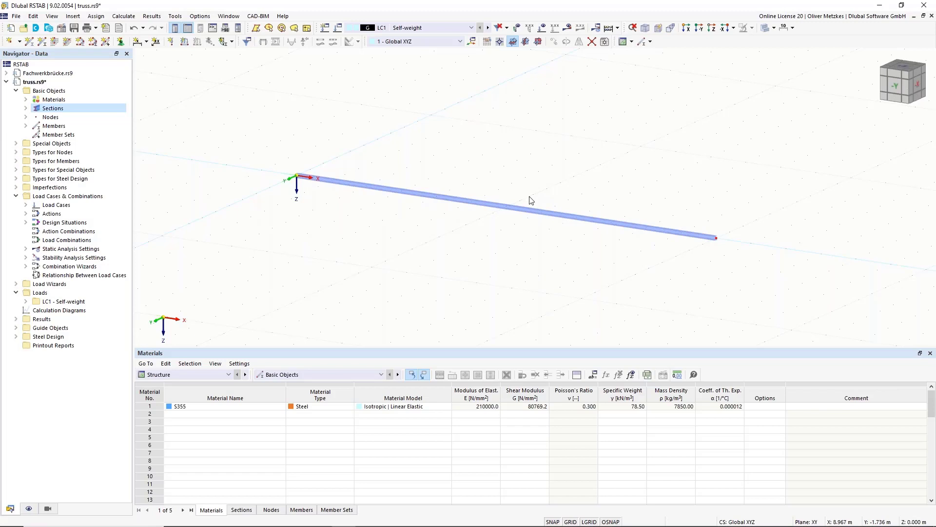
pyautogui.rightClick(484, 206)
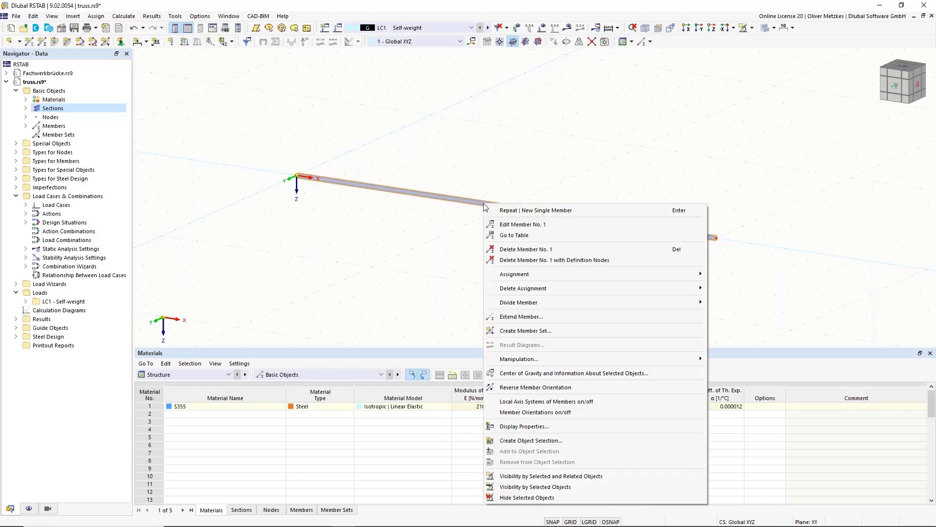
pyautogui.moveTo(517, 304)
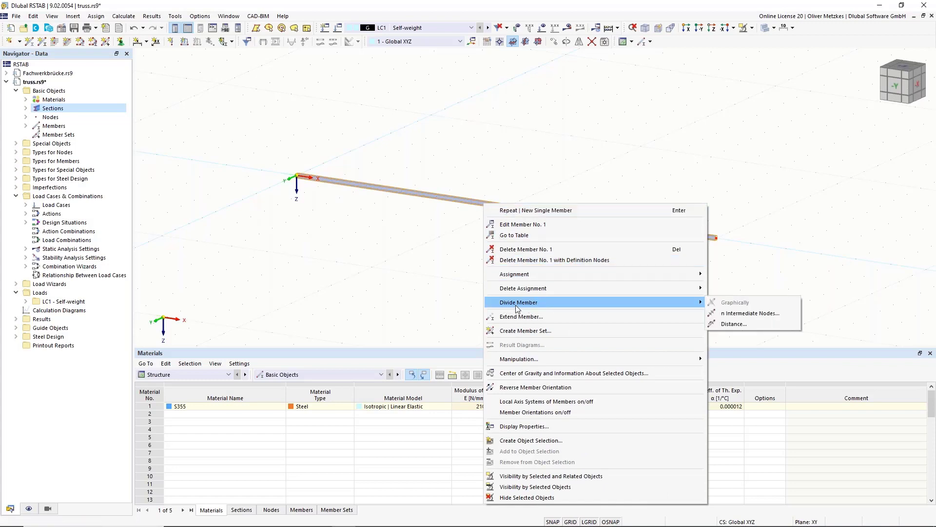
pyautogui.click(745, 315)
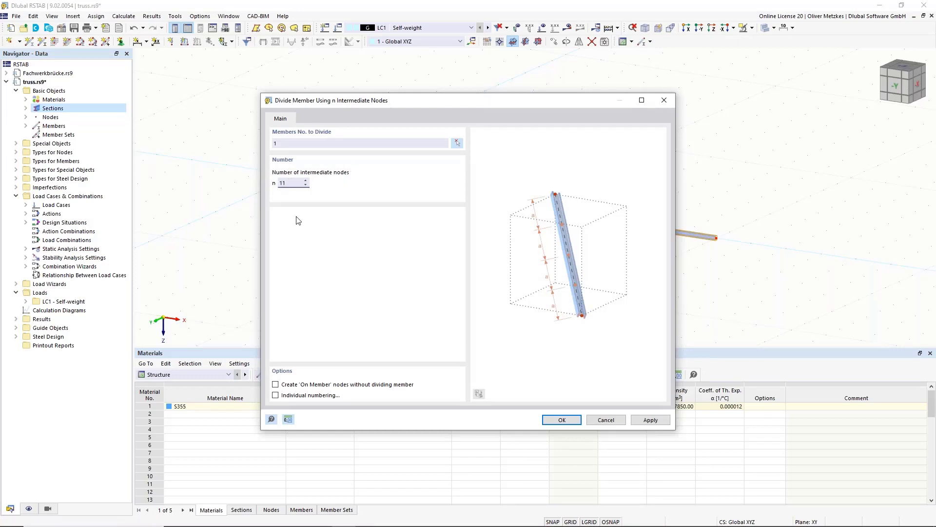
pyautogui.click(561, 419)
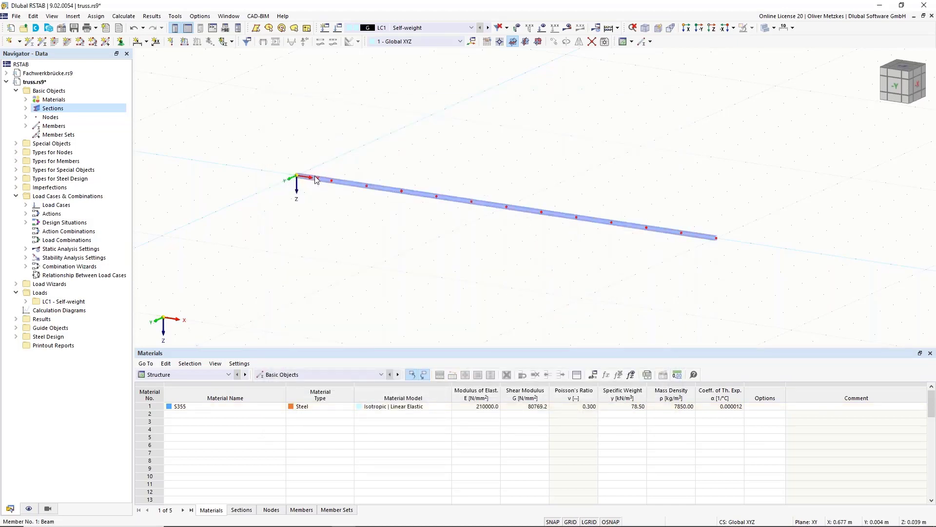
# Step: Select the whole divided chord and set up a Move/Copy that creates a copy displaced by -1.5 m in Z
pyautogui.moveTo(319, 182)
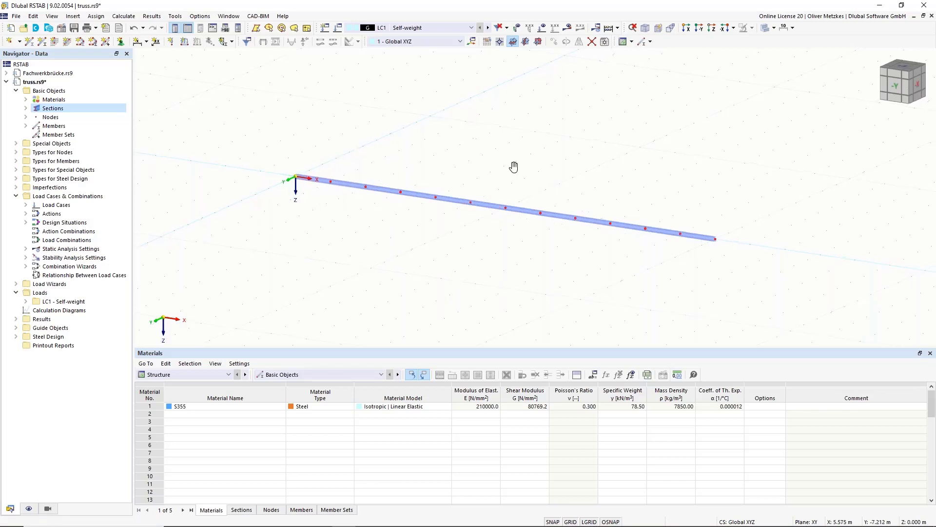
pyautogui.moveTo(512, 167); pyautogui.dragTo(411, 178, button='middle')
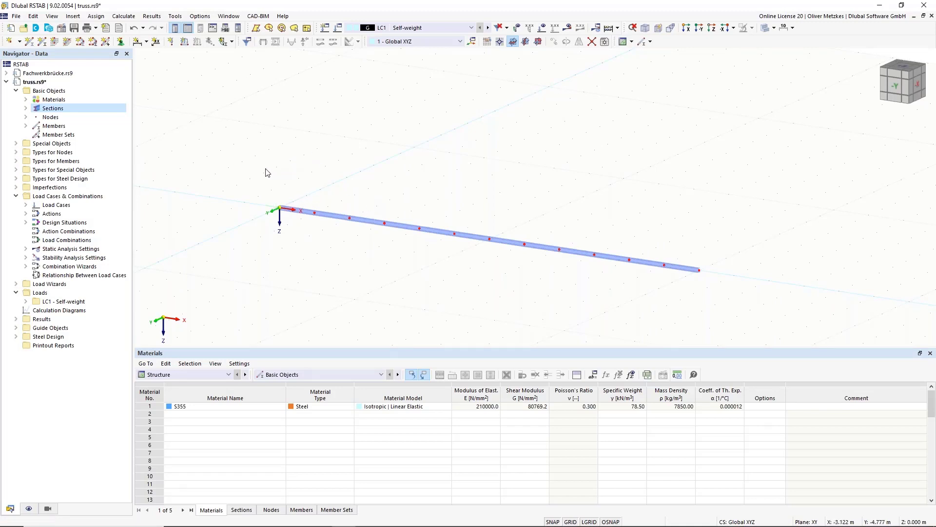
pyautogui.moveTo(235, 173); pyautogui.dragTo(799, 312)
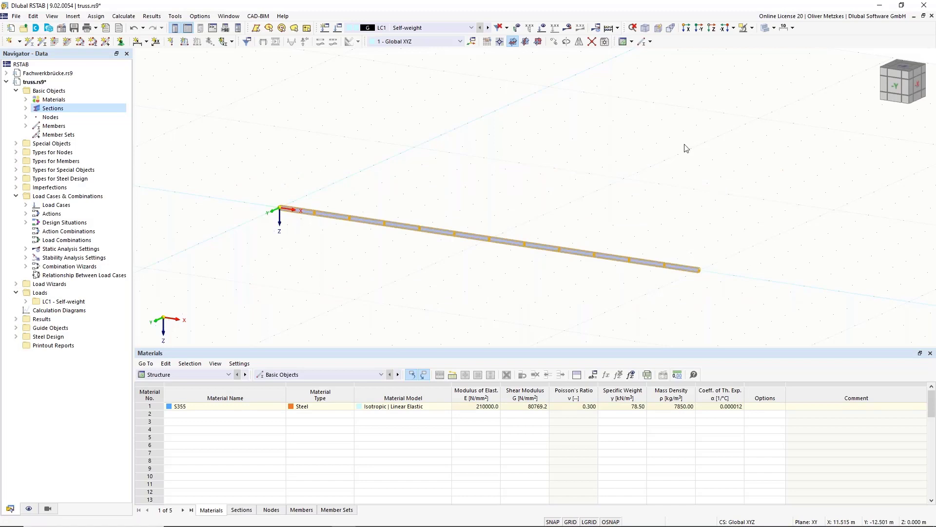
pyautogui.click(552, 45)
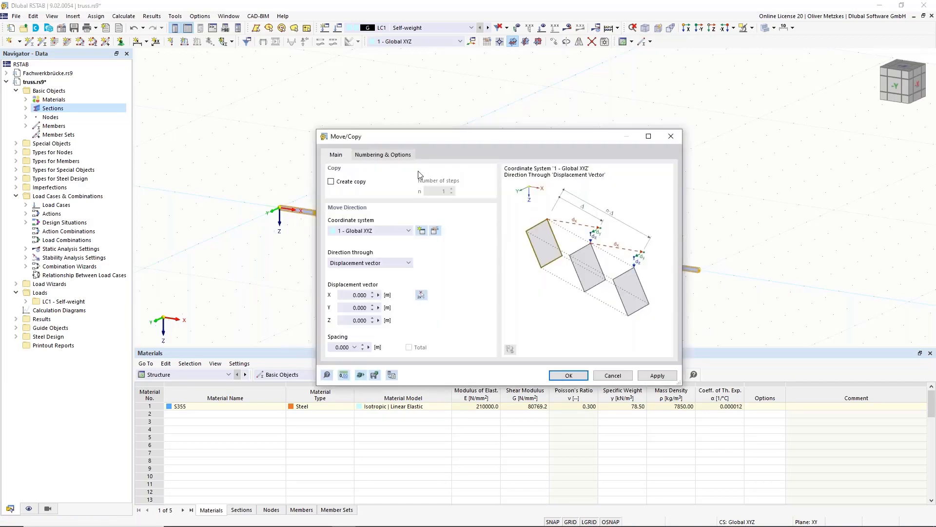
pyautogui.click(343, 182)
pyautogui.click(355, 320)
pyautogui.write('-1,5')
pyautogui.click(361, 306)
# Step: Enable step links in the Move/Copy settings so that original and copied nodes are linked with members
pyautogui.click(393, 156)
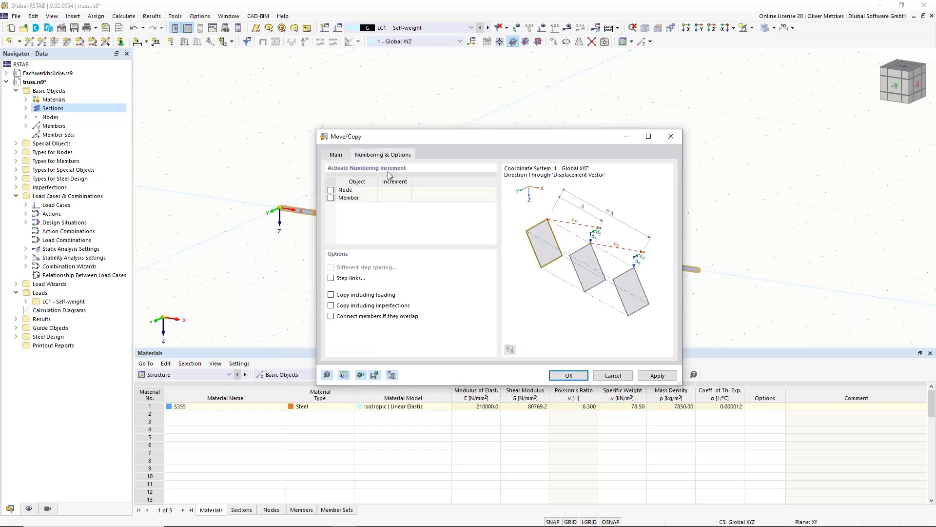
pyautogui.click(331, 279)
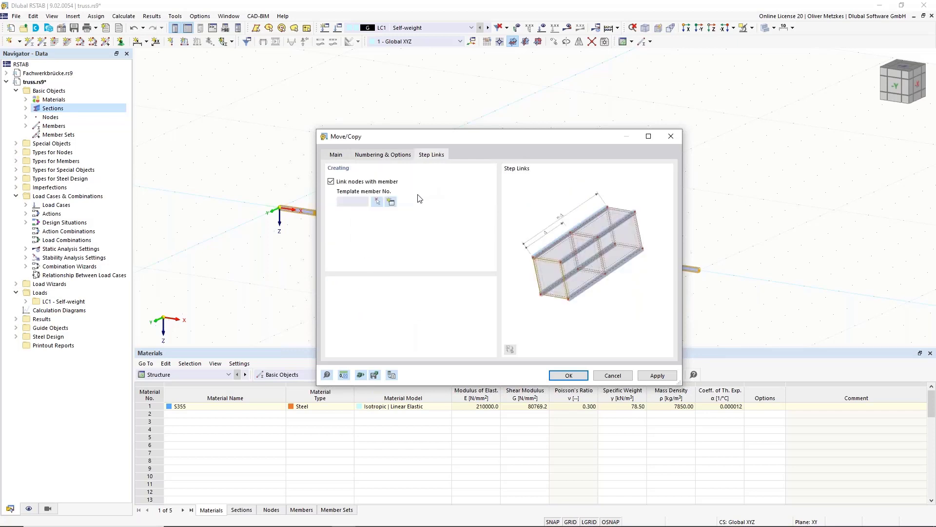
pyautogui.moveTo(448, 139); pyautogui.dragTo(558, 124)
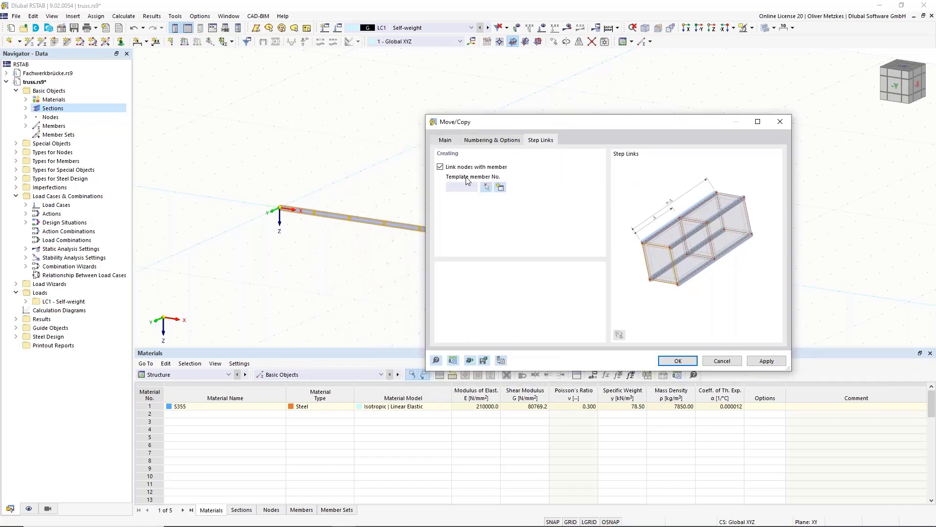
# Step: Define the linking template member as a Truss with the HEA 100 verticals section, and carry out the chord copy
pyautogui.click(501, 187)
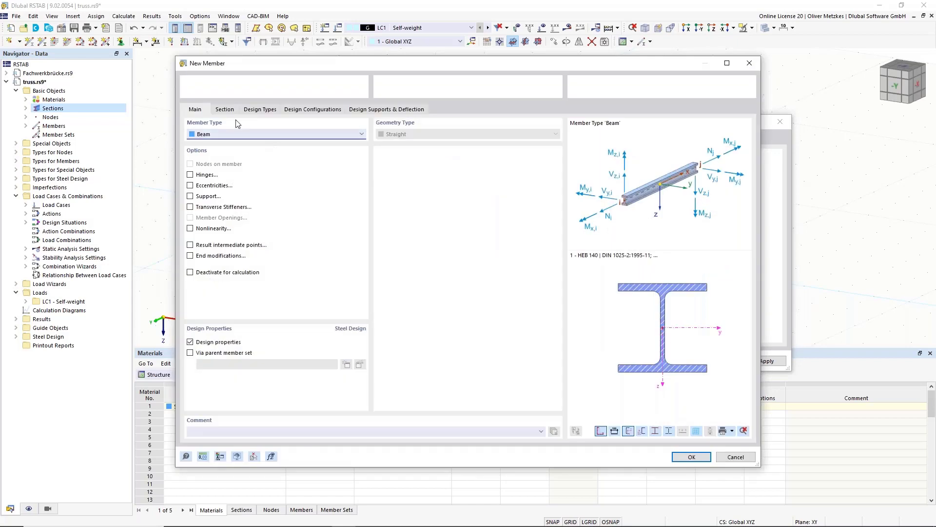
pyautogui.click(224, 136)
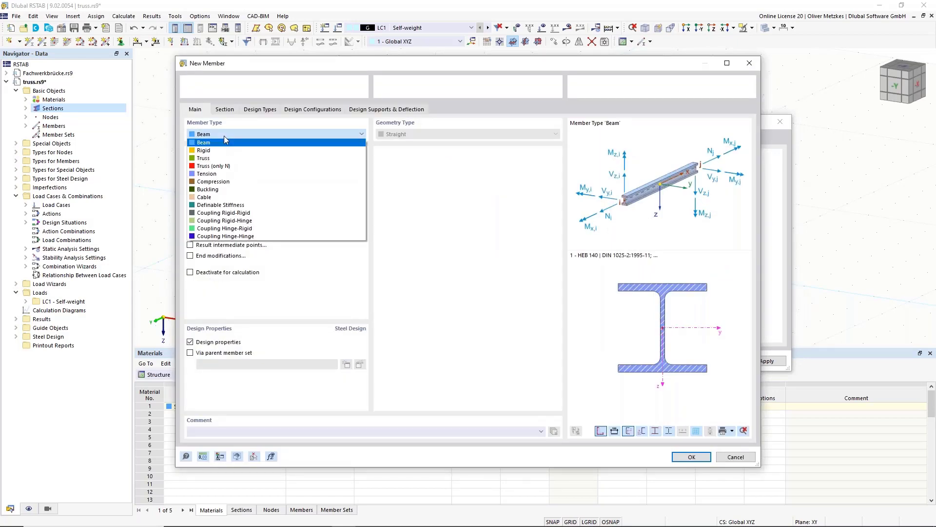
pyautogui.click(215, 161)
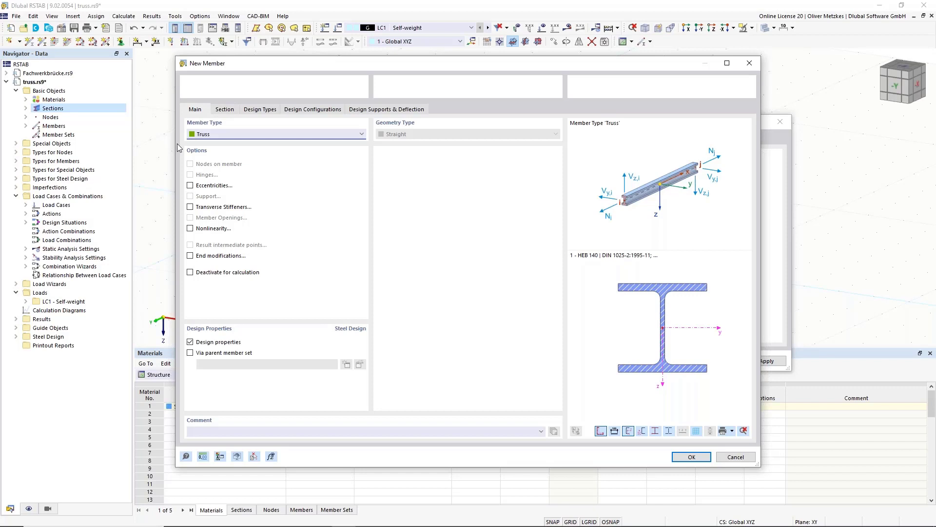
pyautogui.click(225, 110)
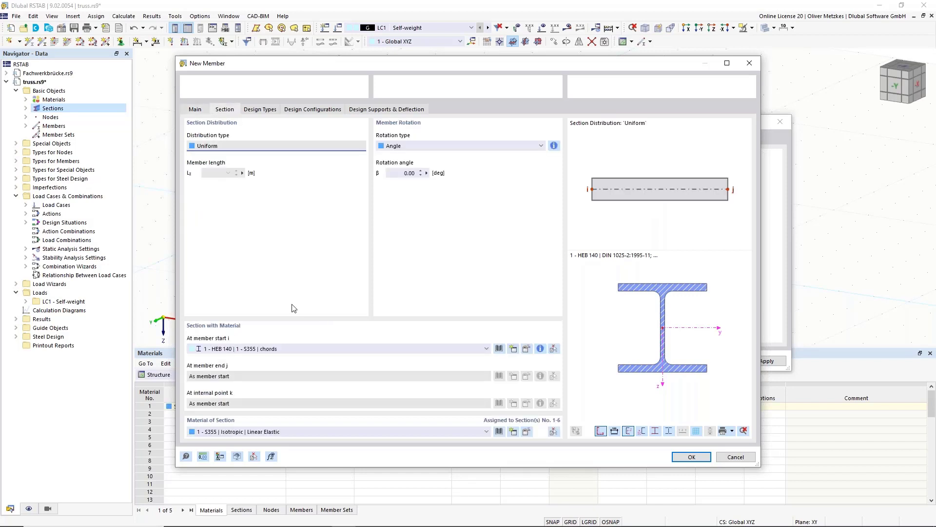
pyautogui.click(281, 349)
pyautogui.click(283, 358)
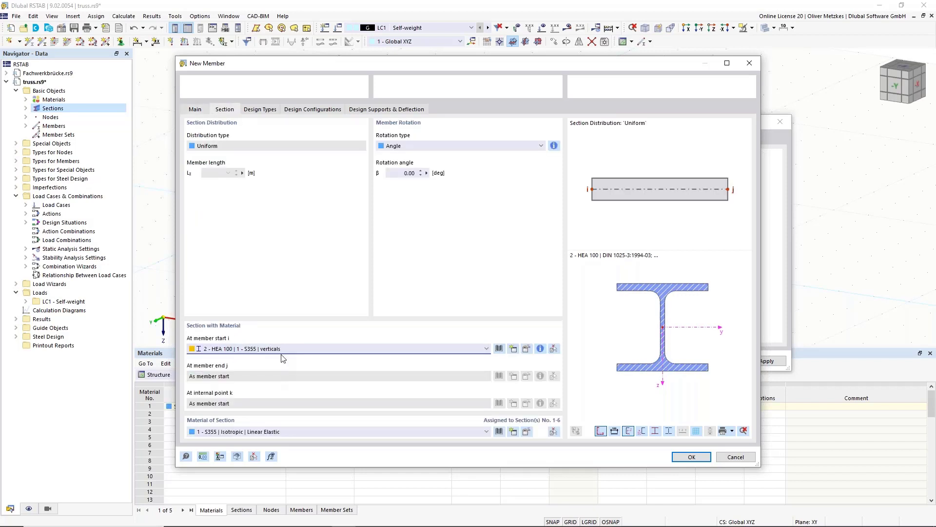
pyautogui.click(691, 459)
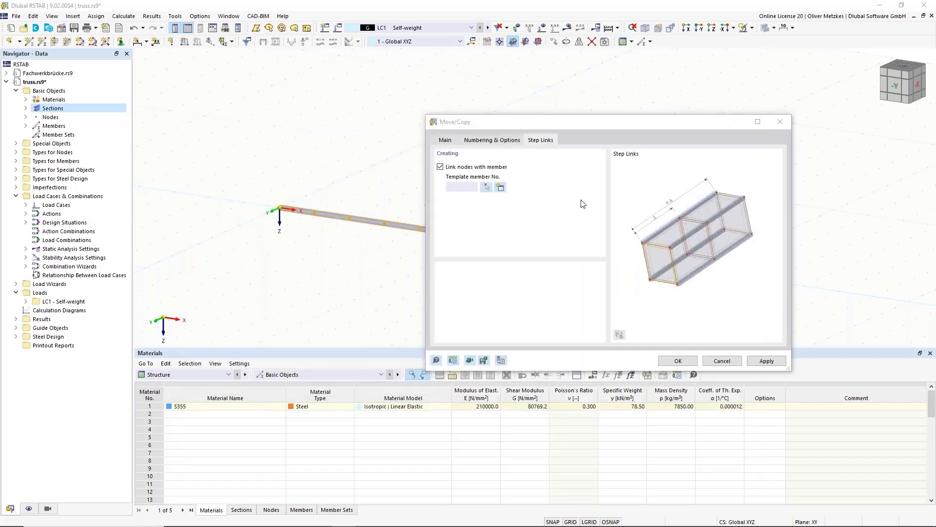
pyautogui.click(678, 361)
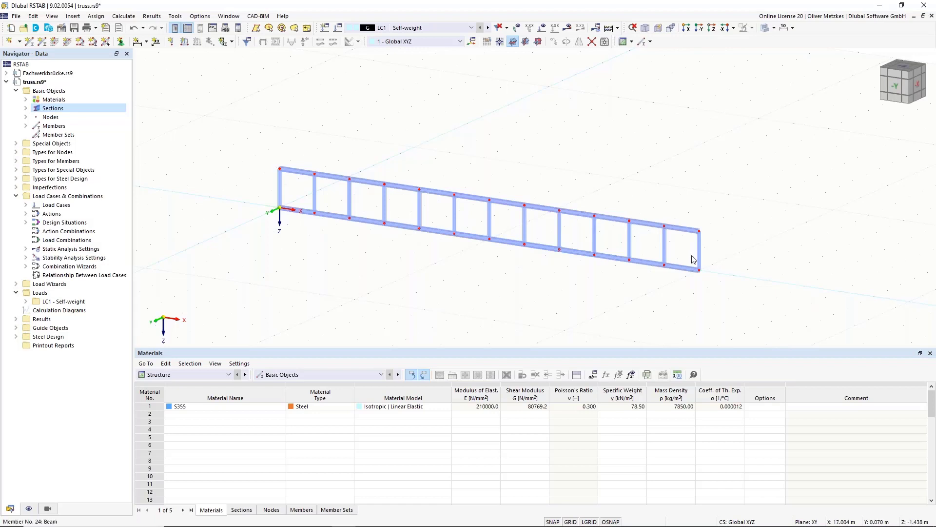
# Step: Set up a new single member of type Truss with the HEA 100 diagonals section
pyautogui.scroll(4, 613, 226)
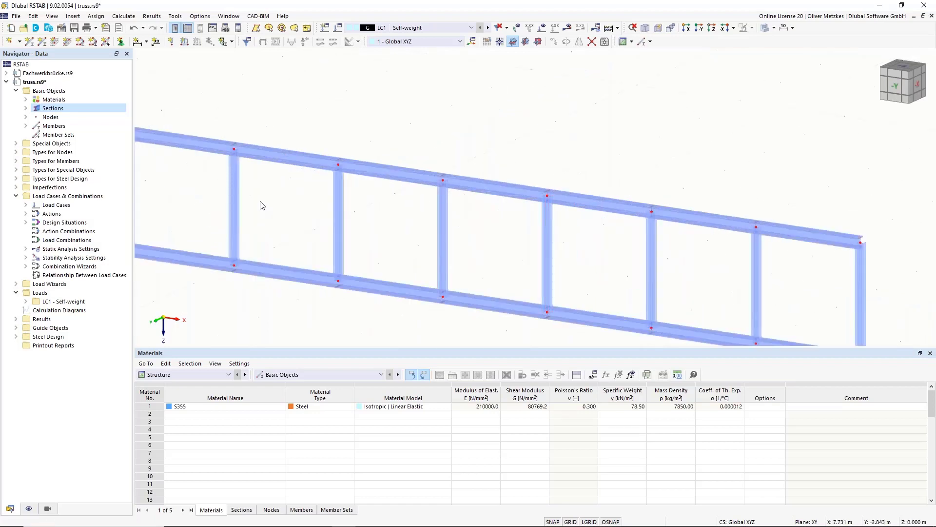
pyautogui.scroll(-5, 264, 203)
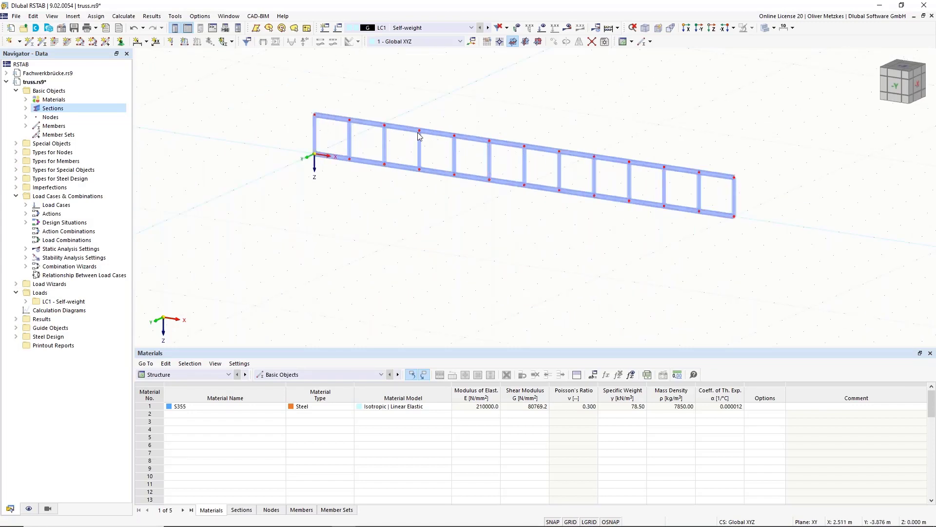
pyautogui.scroll(3, 366, 160)
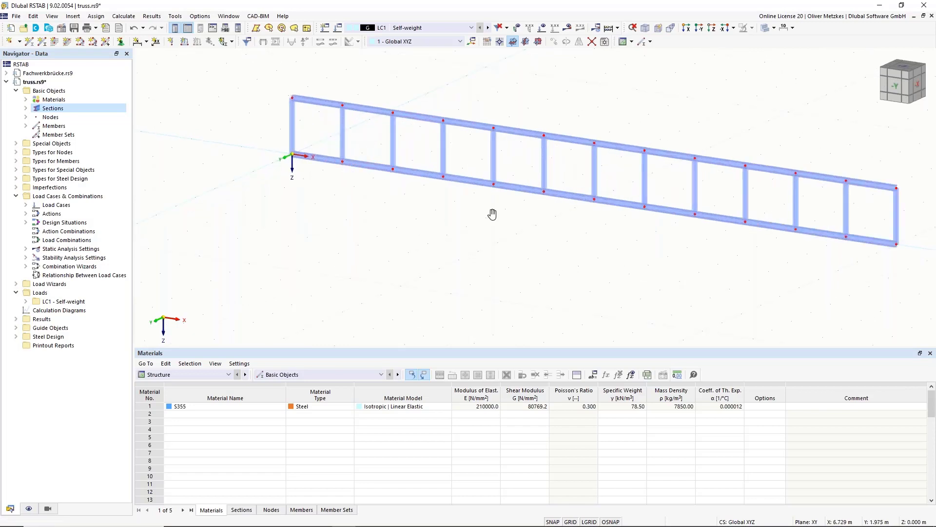
pyautogui.moveTo(491, 213); pyautogui.dragTo(545, 234, button='middle')
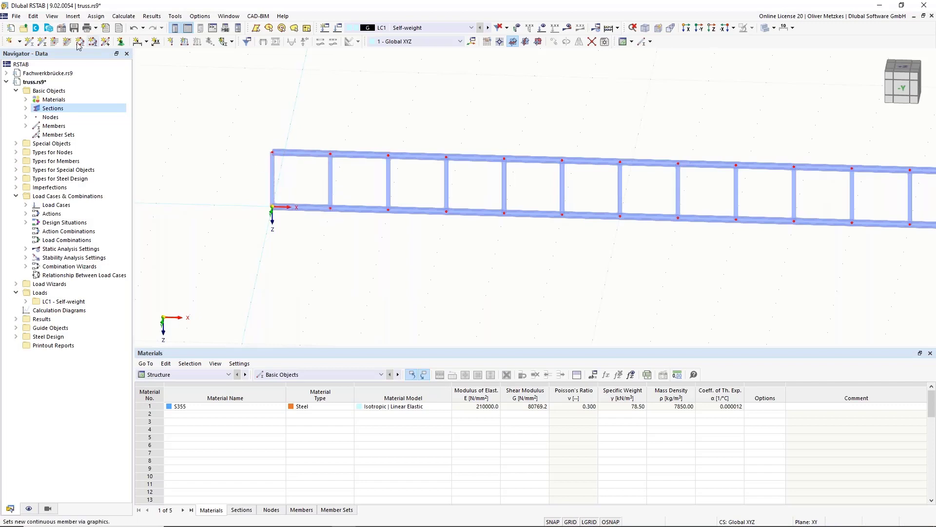
pyautogui.click(30, 41)
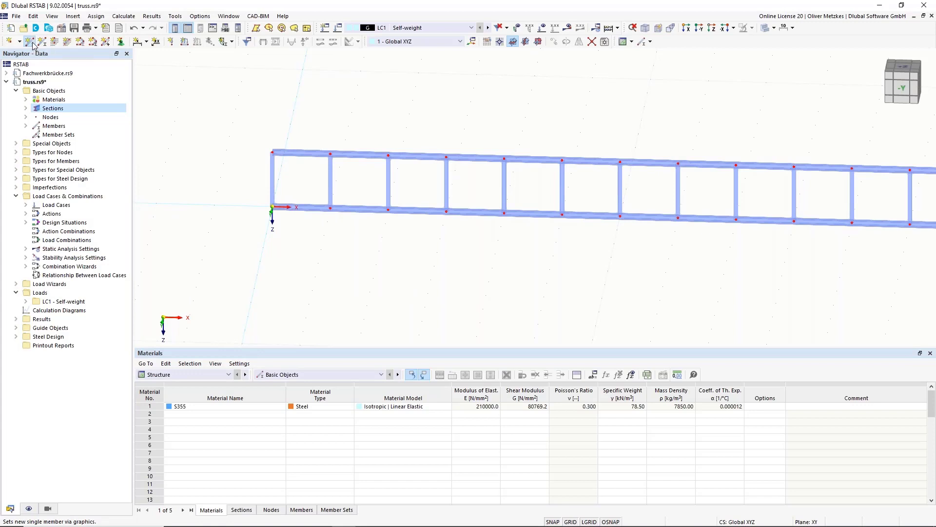
pyautogui.click(227, 133)
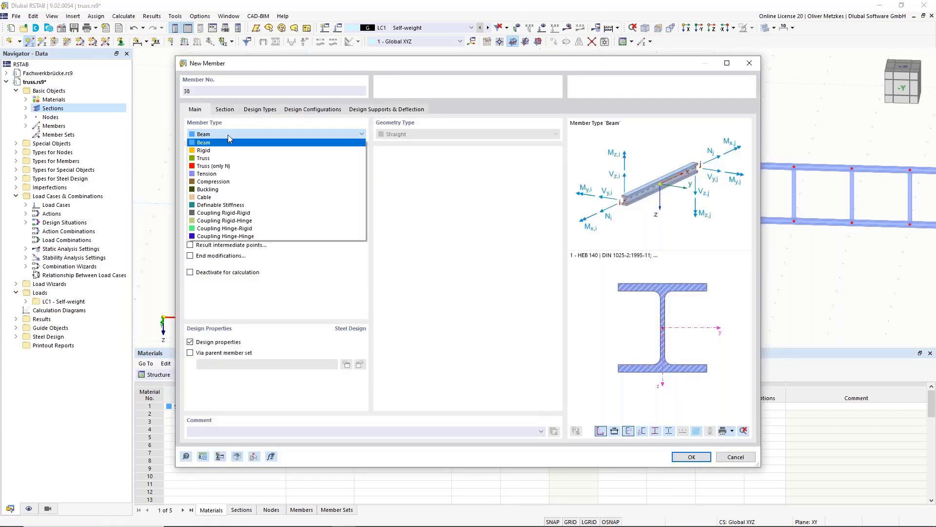
pyautogui.click(225, 159)
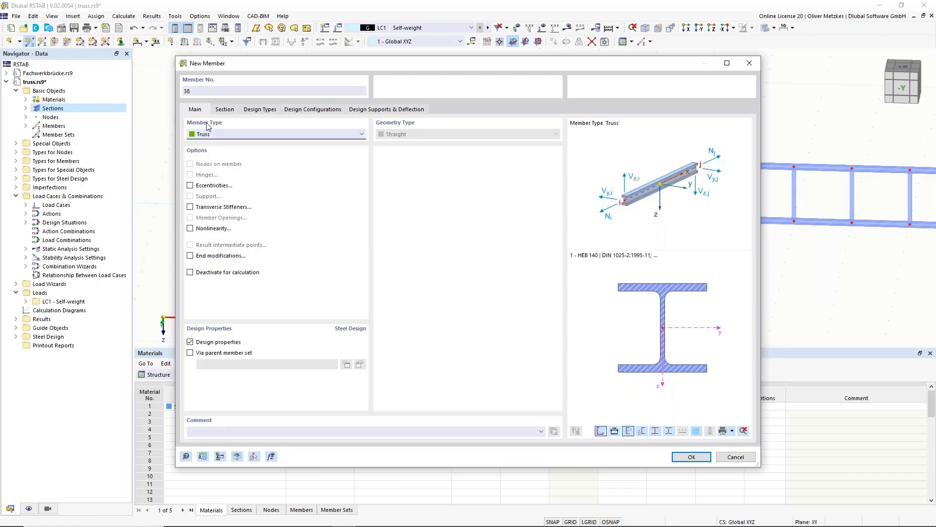
pyautogui.click(225, 109)
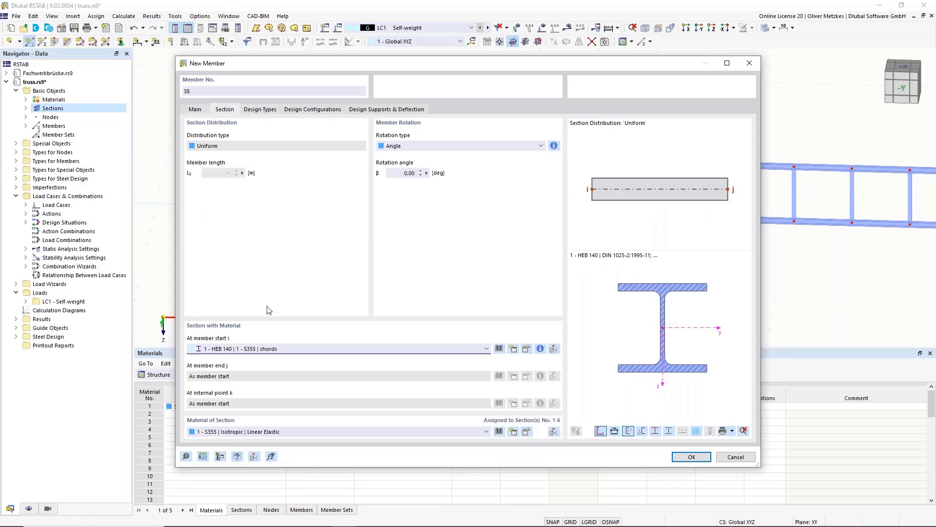
pyautogui.click(283, 355)
pyautogui.click(284, 367)
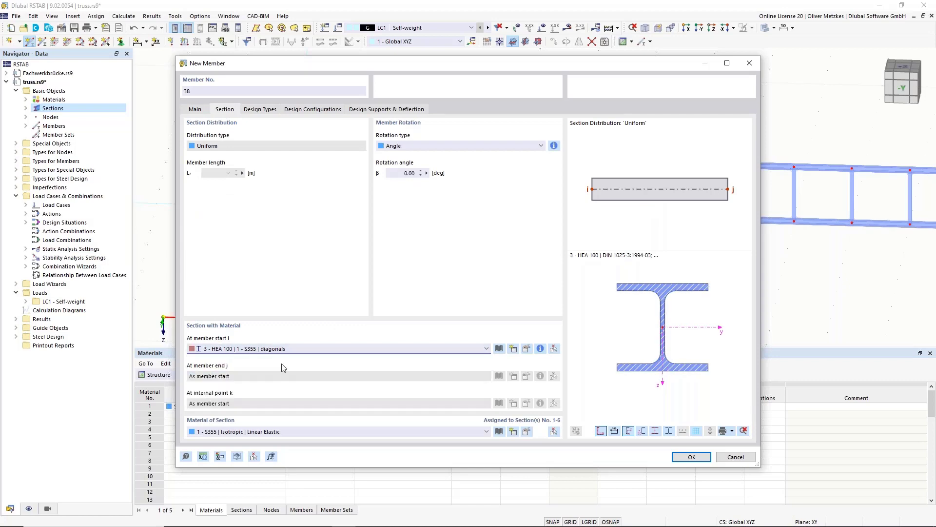
pyautogui.click(690, 456)
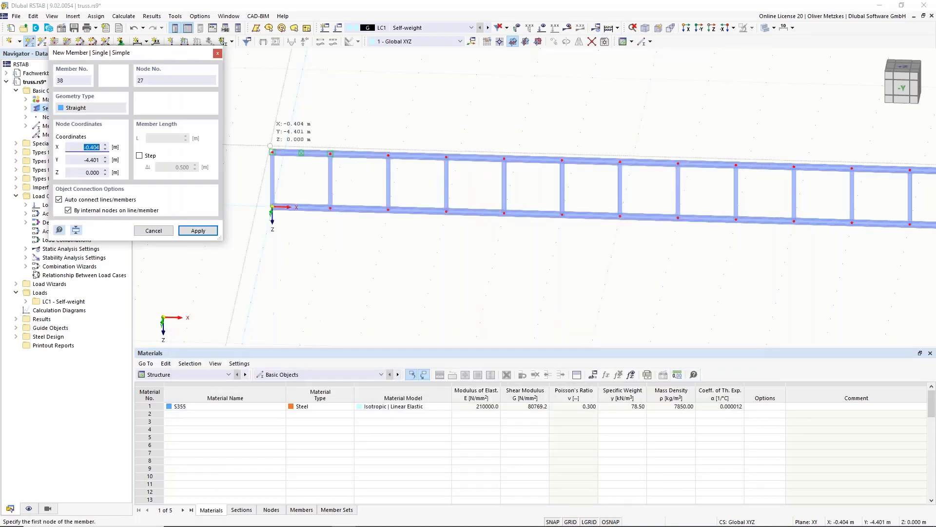
# Step: Draw the first diagonal from the upper chord node above the origin to the bottom chord node at X = 1.5 m
pyautogui.click(272, 152)
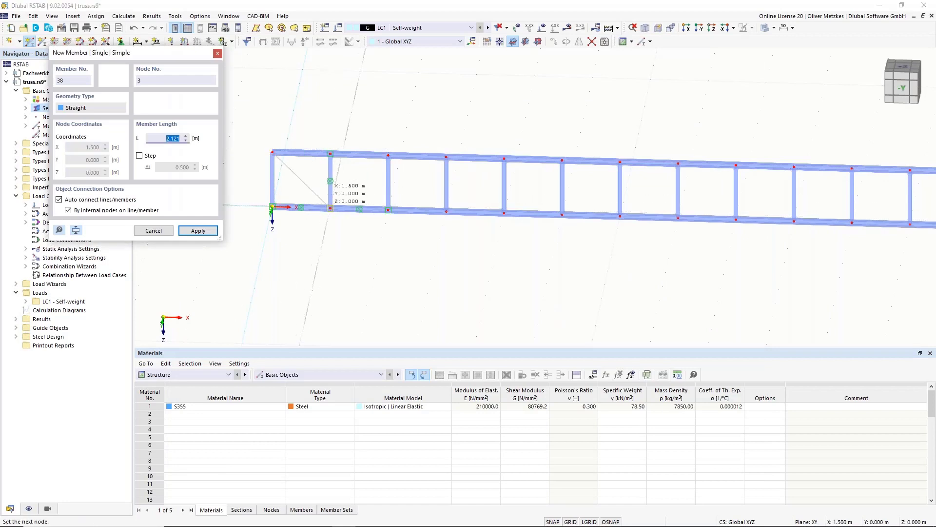
pyautogui.click(330, 207)
pyautogui.press('Escape')
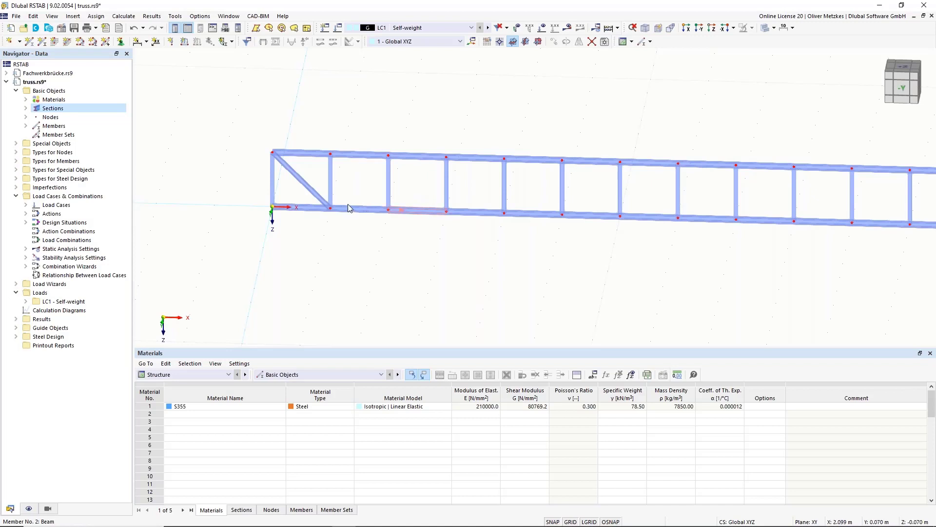
# Step: Copy the diagonal along X in 1.5 m panel steps until each of the first six panels has one
pyautogui.moveTo(302, 123); pyautogui.dragTo(275, 144, button='middle')
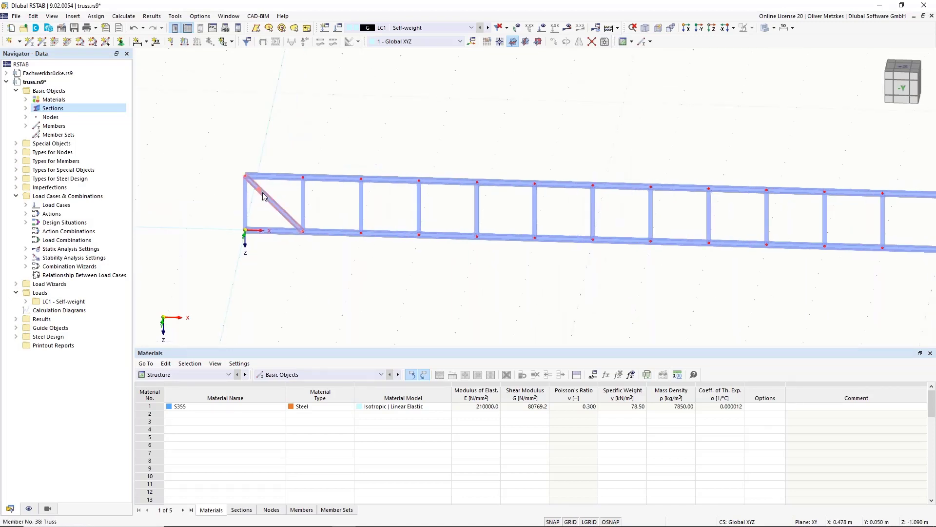
pyautogui.moveTo(272, 200); pyautogui.dragTo(304, 183)
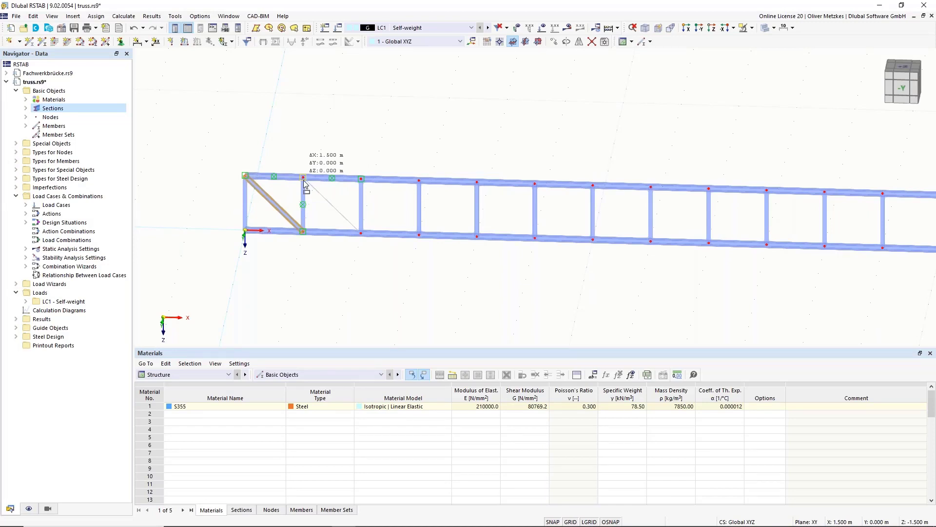
pyautogui.moveTo(305, 183)
pyautogui.keyDown('ctrl'); pyautogui.mouseDown()
pyautogui.moveTo(313, 180)
pyautogui.moveTo(304, 181)
pyautogui.mouseUp(); pyautogui.keyUp('ctrl')
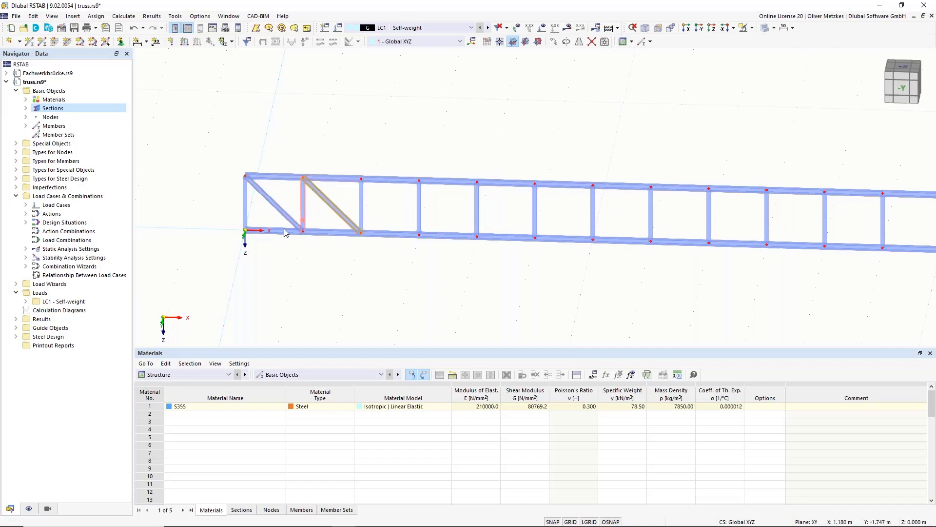
pyautogui.keyDown('ctrl'); pyautogui.click(272, 203); pyautogui.keyUp('ctrl')
pyautogui.keyDown('ctrl'); pyautogui.moveTo(365, 217); pyautogui.dragTo(521, 210); pyautogui.keyUp('ctrl')
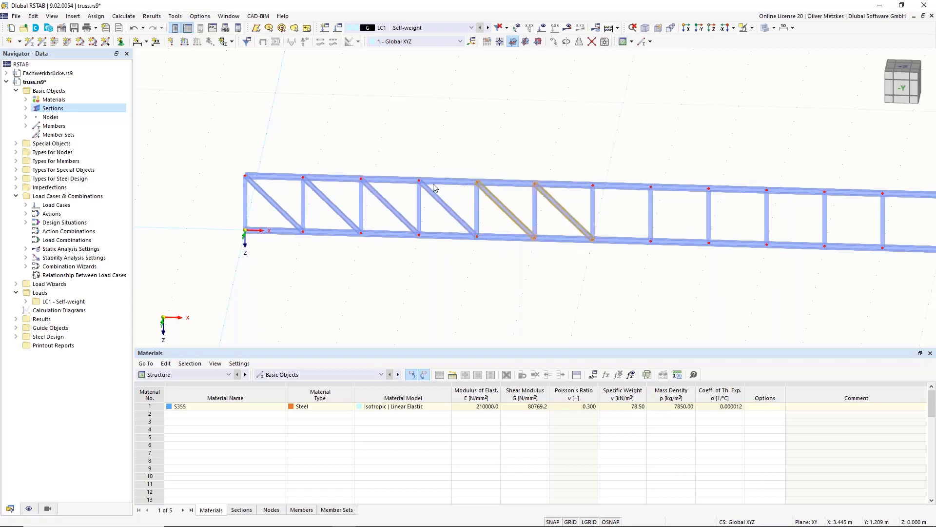
# Step: Mirror copies of all six diagonals about the YZ plane through the bottom chord's middle node at X = 9 m
pyautogui.scroll(-1, 504, 235)
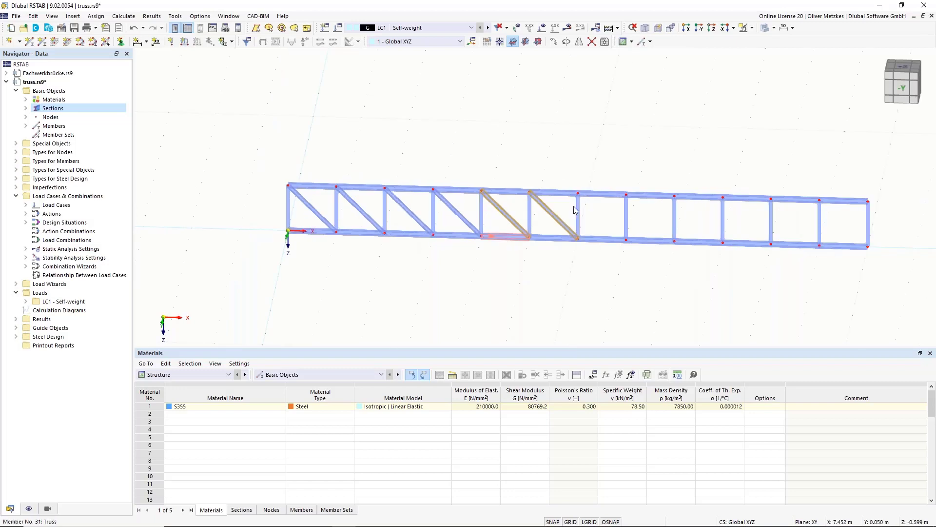
pyautogui.keyDown('ctrl'); pyautogui.click(461, 217); pyautogui.keyUp('ctrl')
pyautogui.keyDown('ctrl'); pyautogui.click(419, 220); pyautogui.keyUp('ctrl')
pyautogui.keyDown('ctrl'); pyautogui.click(367, 216); pyautogui.keyUp('ctrl')
pyautogui.keyDown('ctrl'); pyautogui.click(314, 218); pyautogui.keyUp('ctrl')
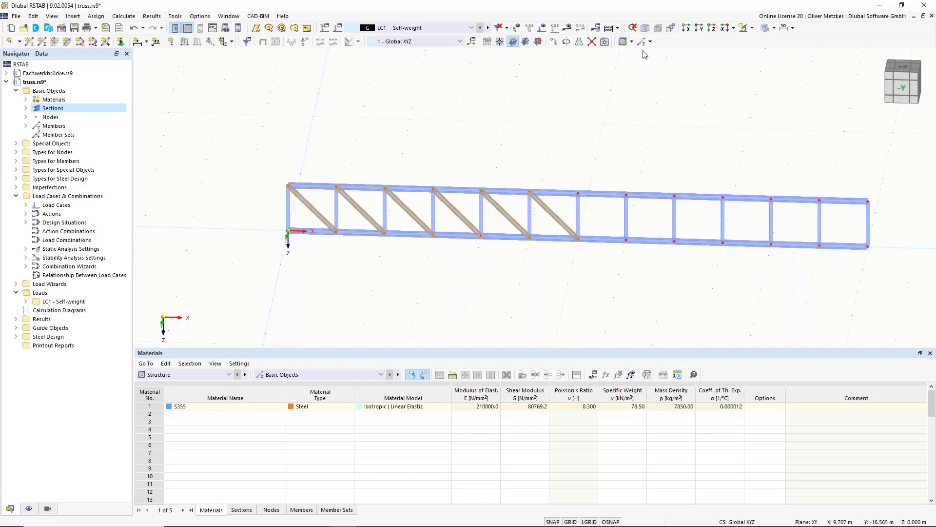
pyautogui.click(578, 42)
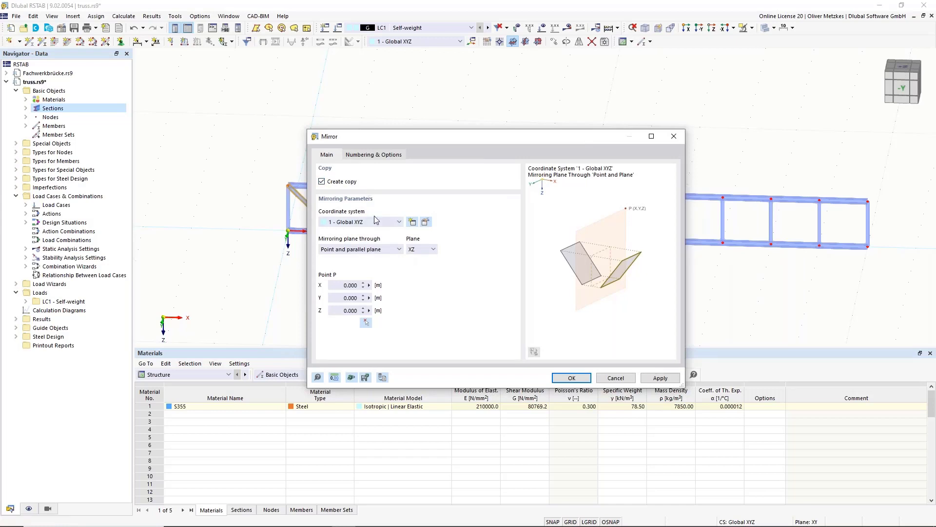
pyautogui.click(420, 249)
pyautogui.click(423, 266)
pyautogui.click(366, 323)
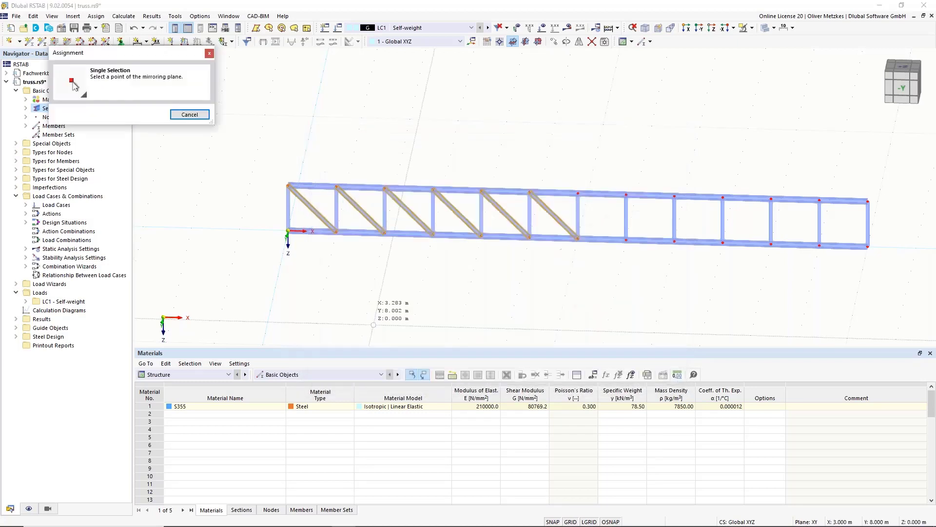
pyautogui.click(578, 239)
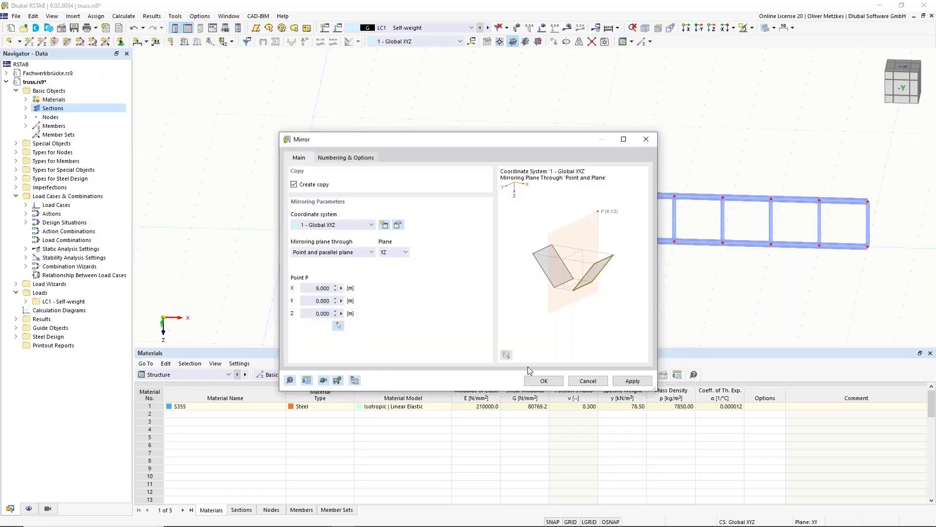
pyautogui.click(544, 381)
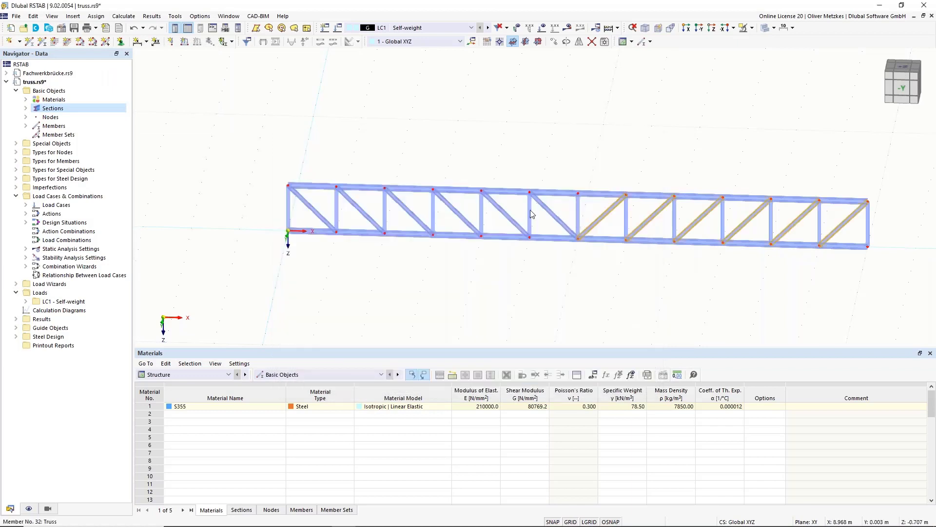
pyautogui.click(646, 148)
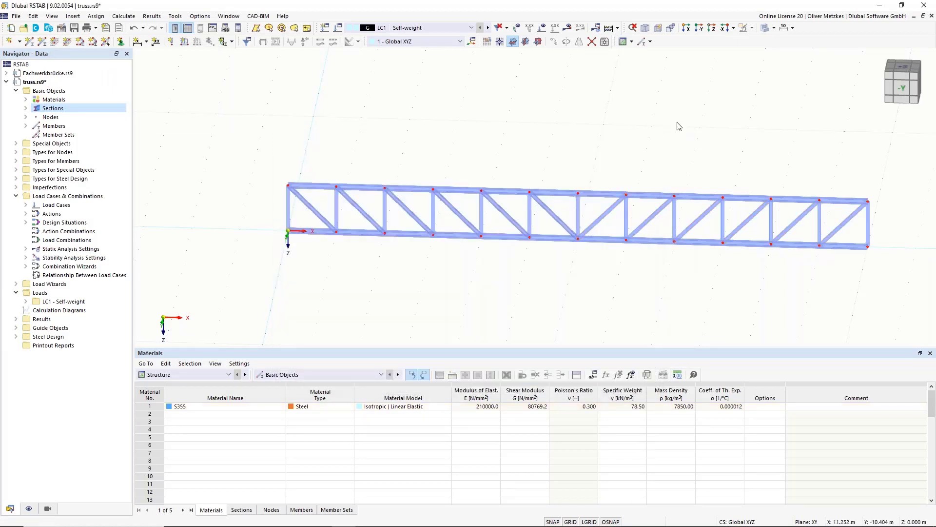
pyautogui.moveTo(649, 146); pyautogui.dragTo(571, 125, button='middle')
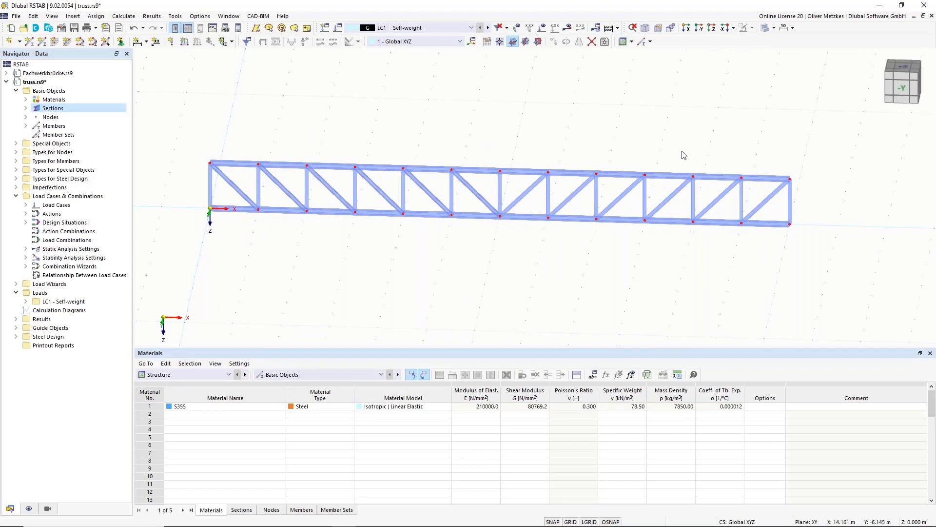
pyautogui.scroll(-2, 697, 144)
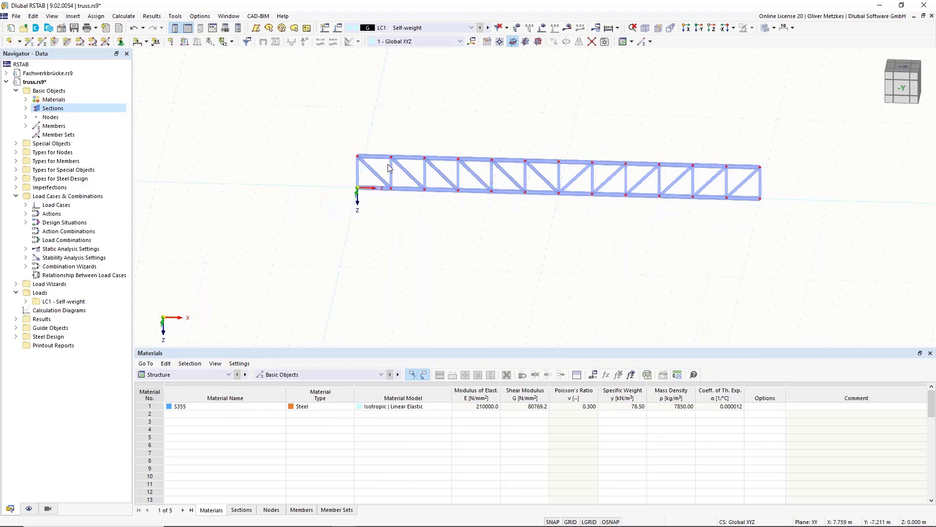
# Step: Copy the complete truss girder 2 m in the positive Y direction to create the second girder
pyautogui.keyDown('ctrl'); pyautogui.moveTo(657, 227); pyautogui.dragTo(563, 245, button='middle'); pyautogui.keyUp('ctrl')
pyautogui.moveTo(379, 80); pyautogui.dragTo(757, 287)
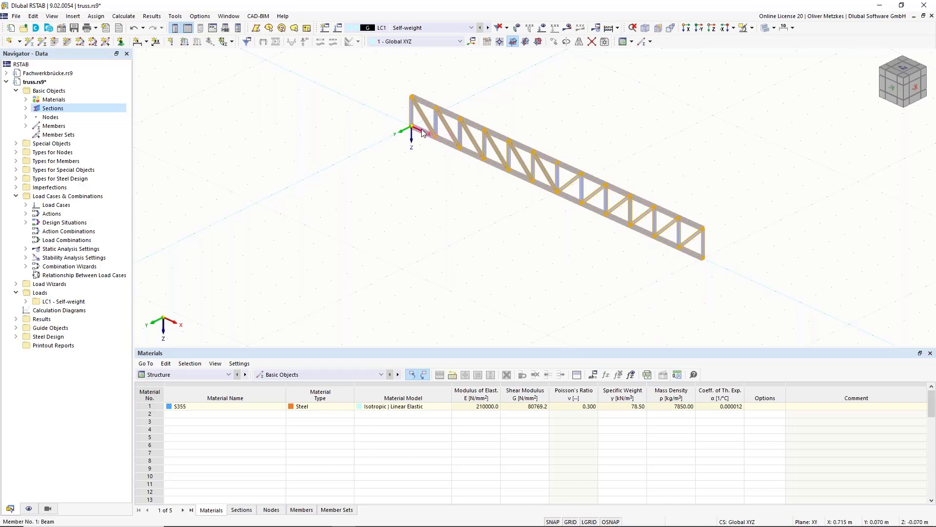
pyautogui.moveTo(420, 132); pyautogui.dragTo(384, 142)
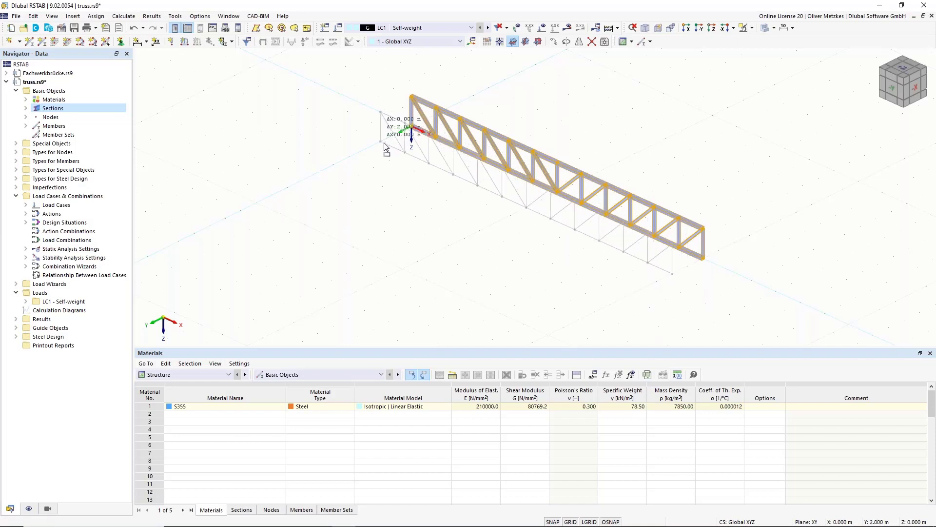
pyautogui.moveTo(384, 145); pyautogui.dragTo(384, 145)
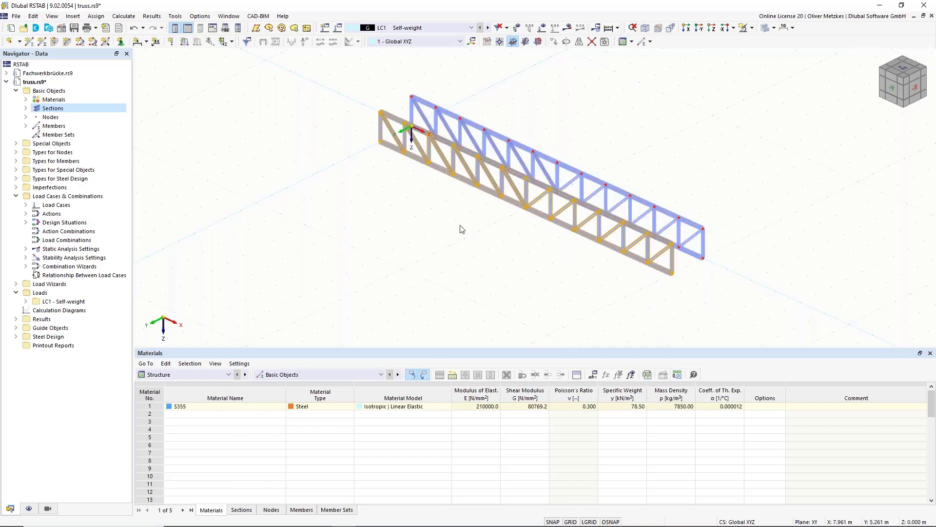
pyautogui.click(499, 281)
pyautogui.keyDown('ctrl'); pyautogui.moveTo(500, 280); pyautogui.dragTo(537, 271, button='middle'); pyautogui.keyUp('ctrl')
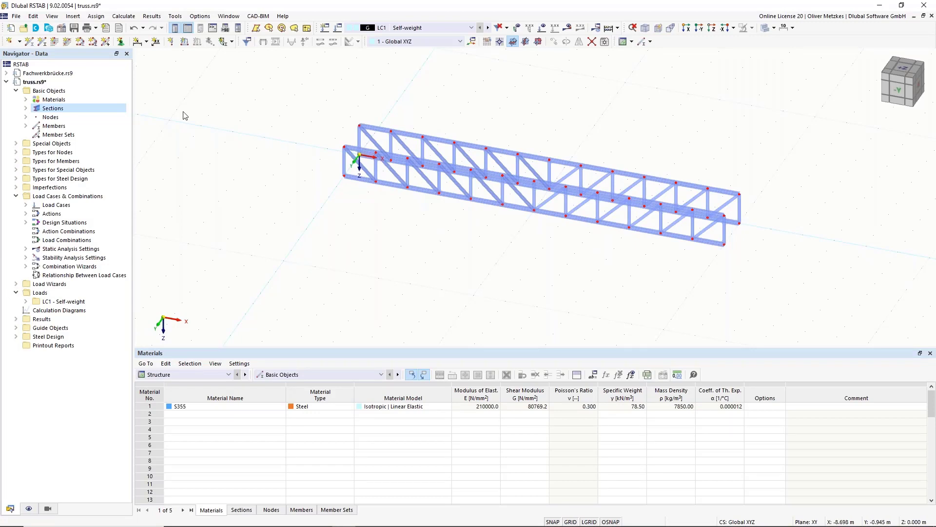
# Step: Set up a new single beam member with hinges at both ends, using a new local xyz hinge releasing φy and φz
pyautogui.click(30, 42)
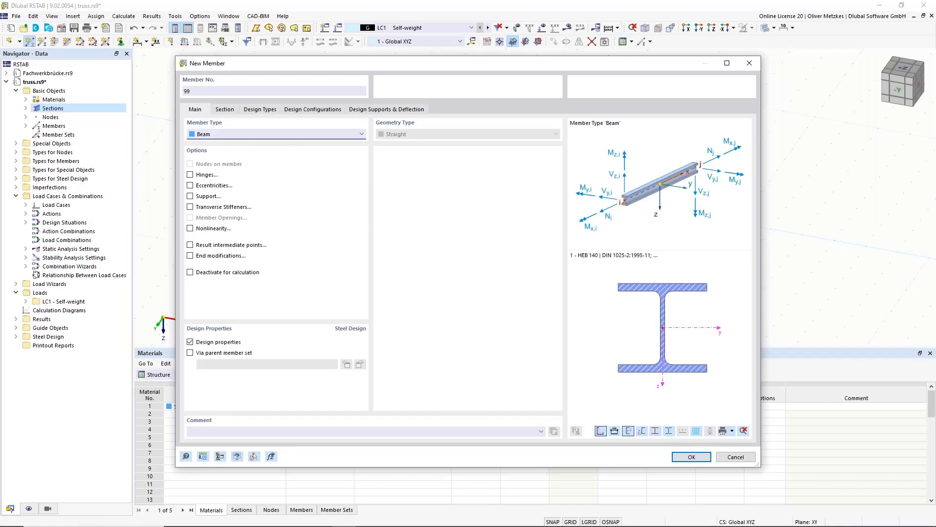
pyautogui.moveTo(345, 73); pyautogui.dragTo(571, 244)
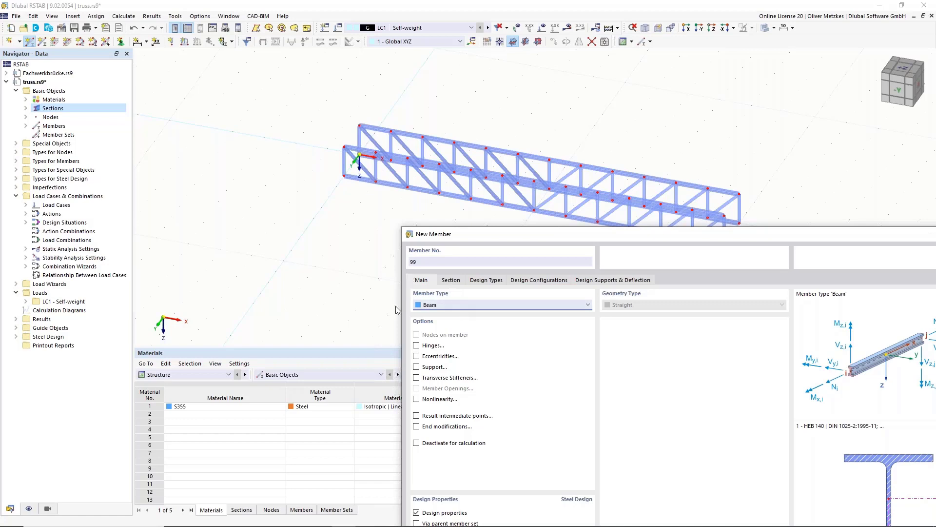
pyautogui.click(429, 346)
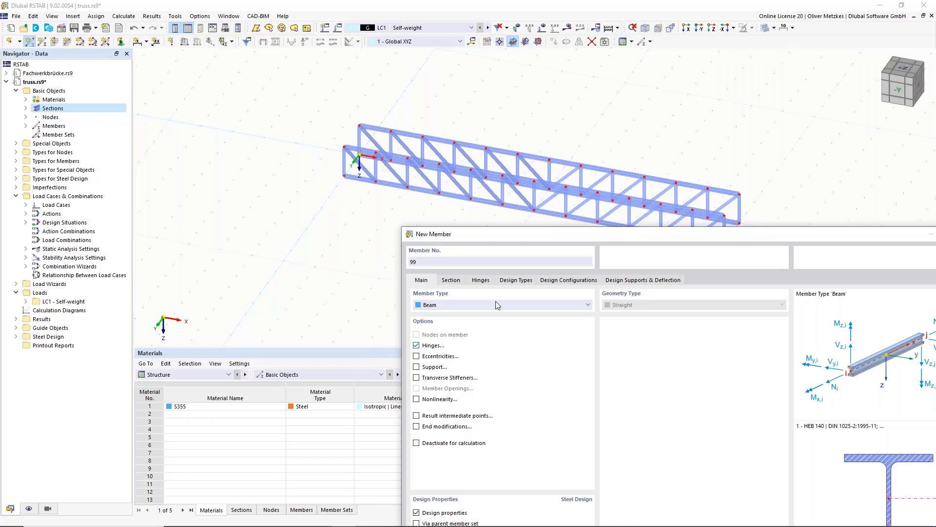
pyautogui.click(480, 281)
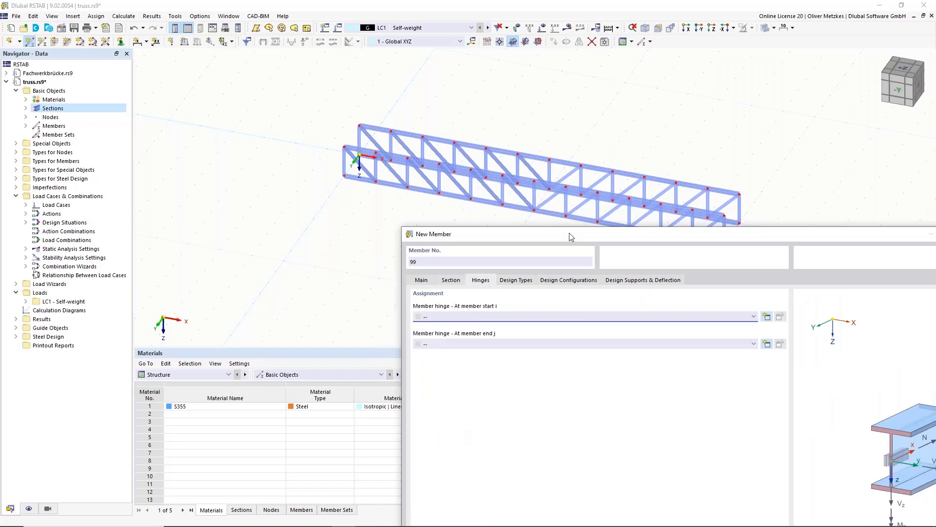
pyautogui.moveTo(562, 229); pyautogui.dragTo(479, 109)
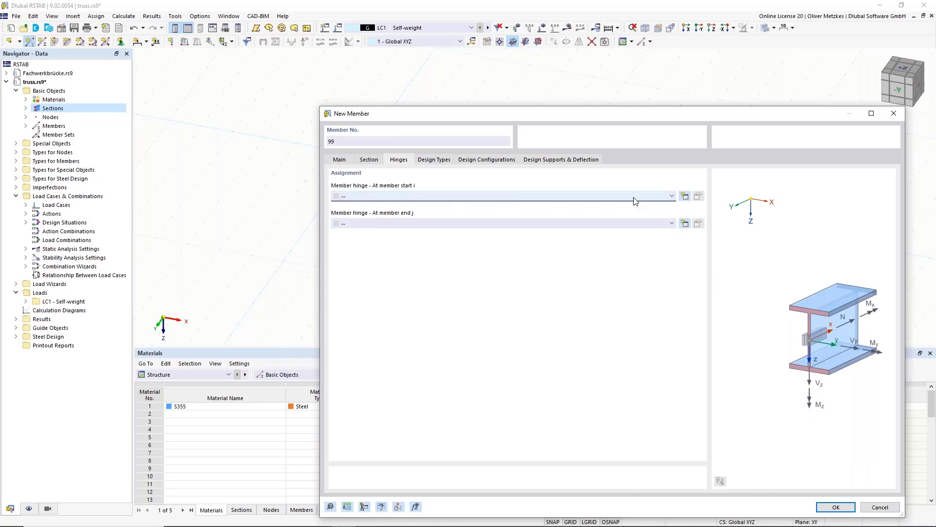
pyautogui.click(685, 196)
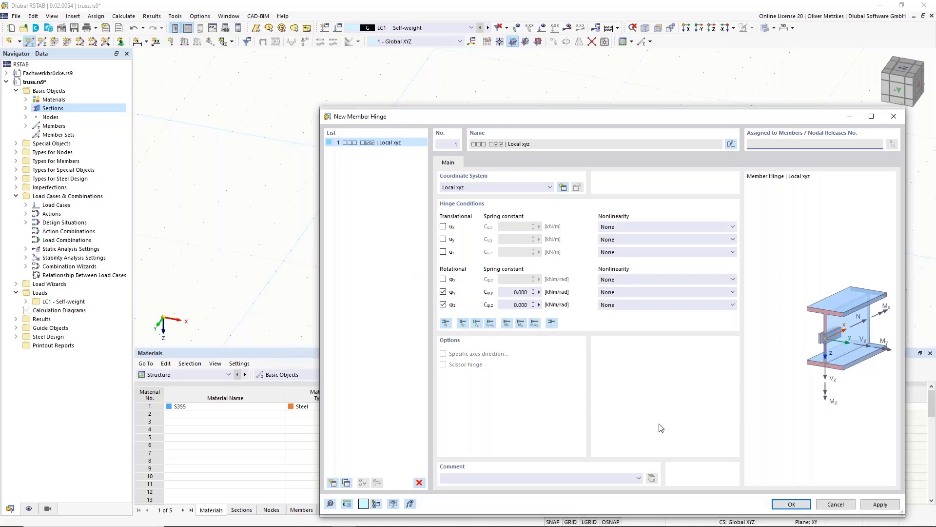
pyautogui.click(791, 505)
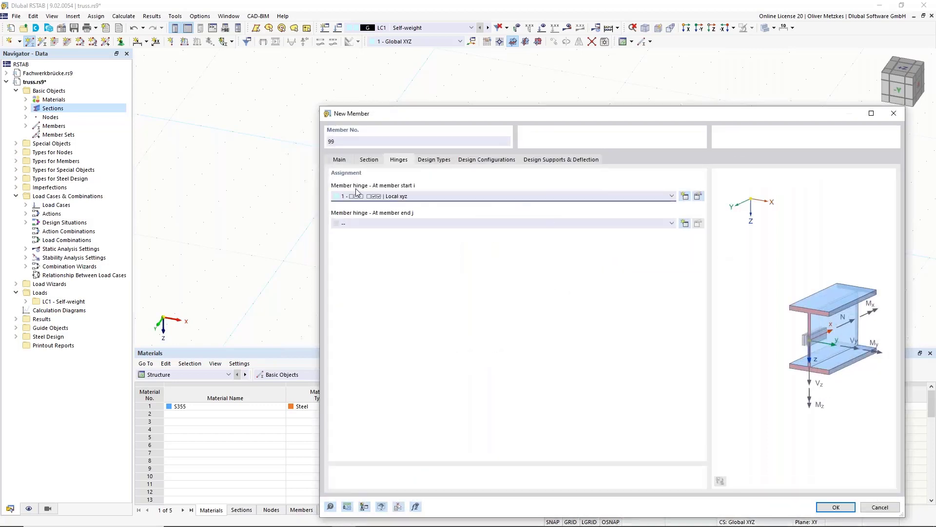
pyautogui.click(393, 223)
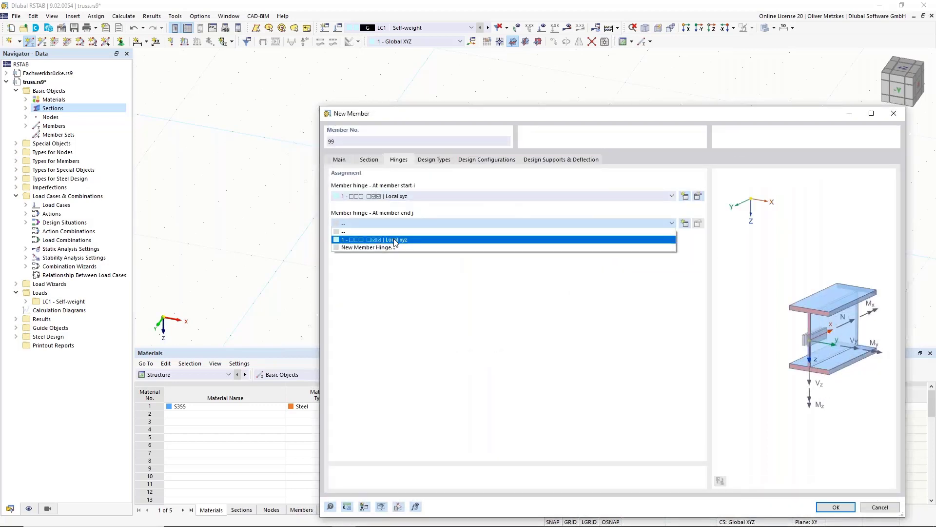
pyautogui.click(396, 239)
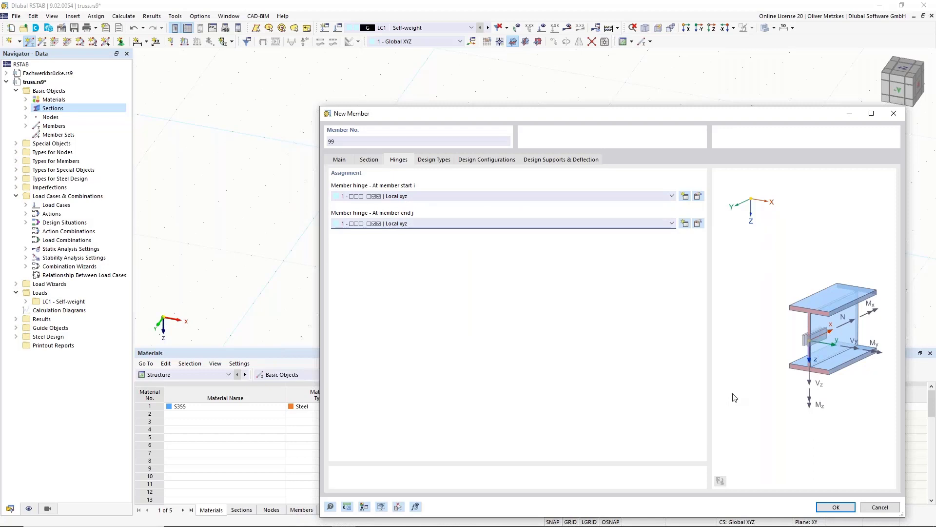
# Step: Assign the IPE 100 cross beams section to the new hinged member and accept its settings
pyautogui.click(340, 160)
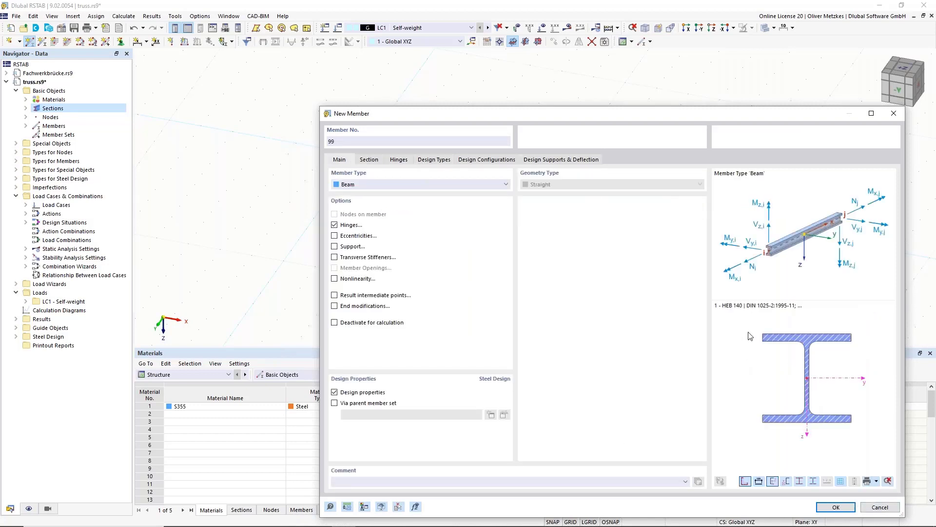
pyautogui.click(369, 160)
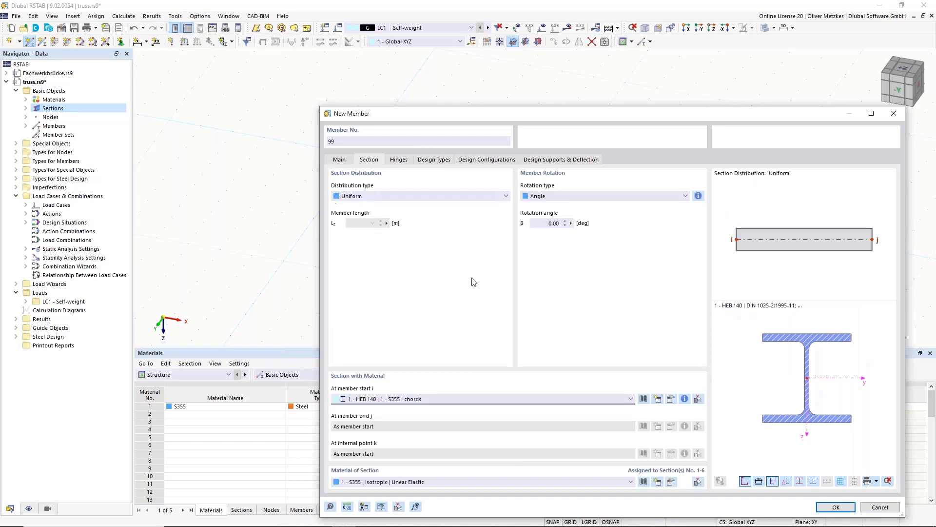
pyautogui.click(427, 400)
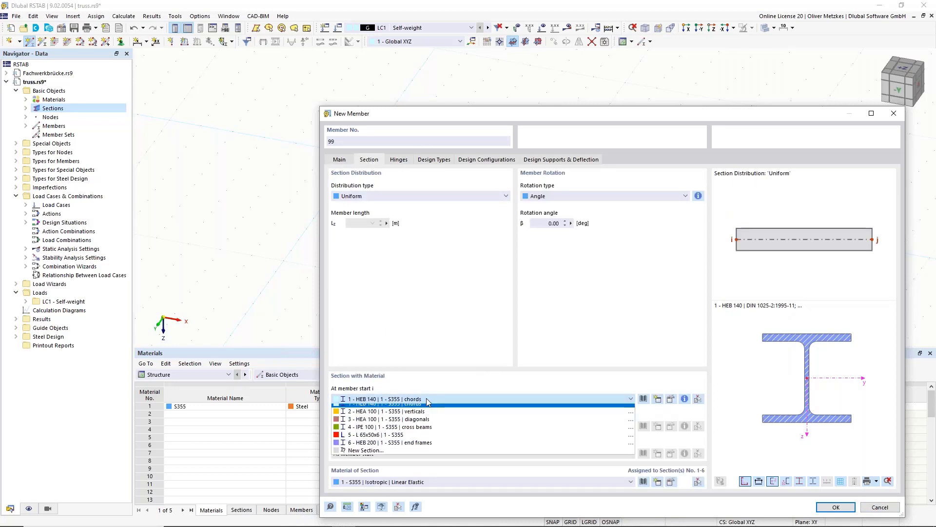
pyautogui.click(430, 431)
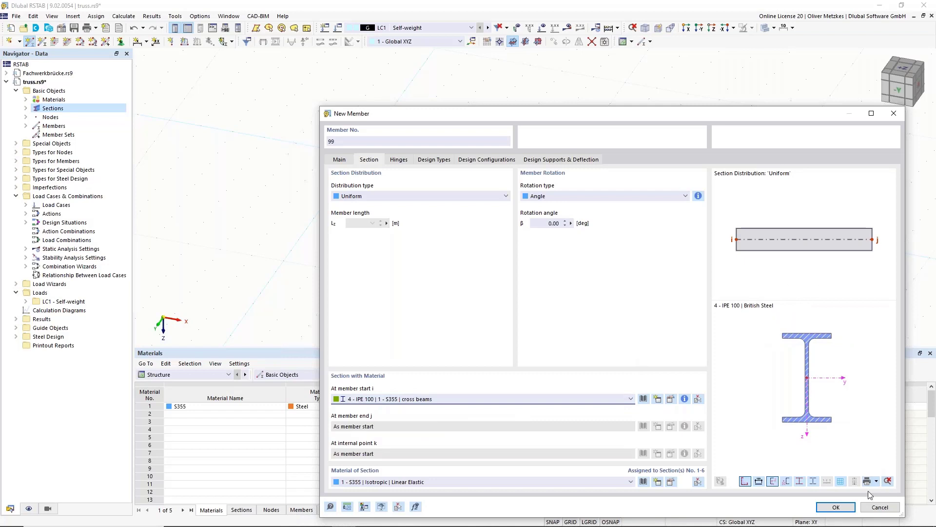
pyautogui.click(836, 507)
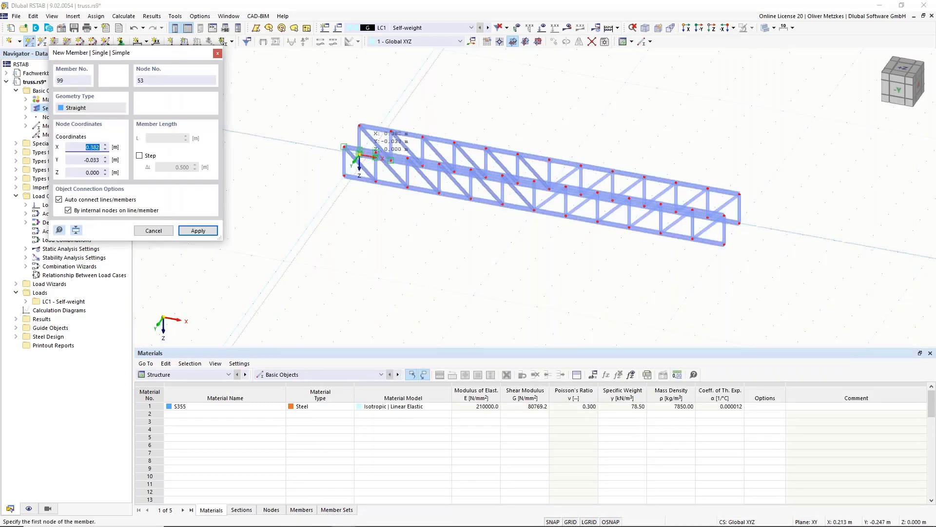
# Step: Draw the first cross beam between the two girders' bottom chord nodes at X = 1.5 m
pyautogui.scroll(3, 385, 161)
pyautogui.scroll(1, 387, 161)
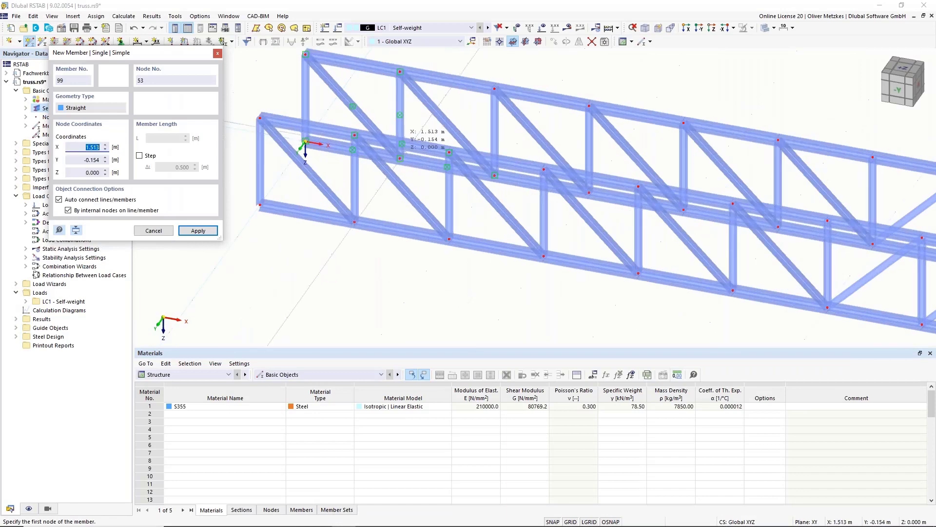
pyautogui.click(369, 200)
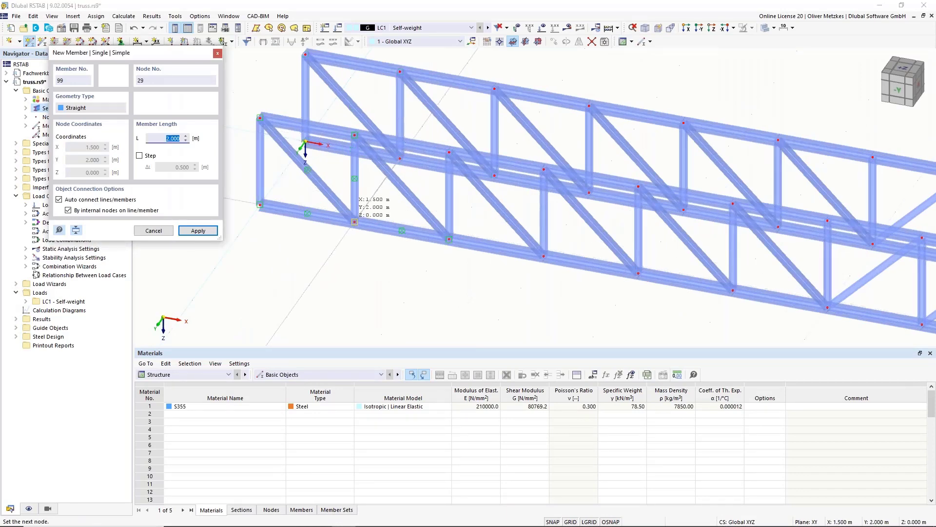
pyautogui.click(354, 222)
pyautogui.press('Escape')
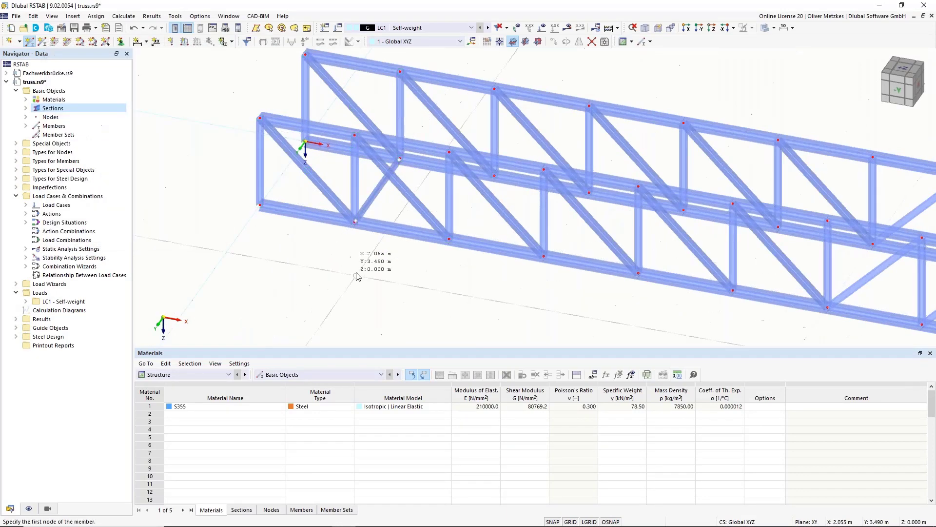
# Step: Set up a copy of the cross beam with 10 steps and a displacement of 1.5 m along X, picked between adjacent bottom chord nodes
pyautogui.scroll(-2, 356, 268)
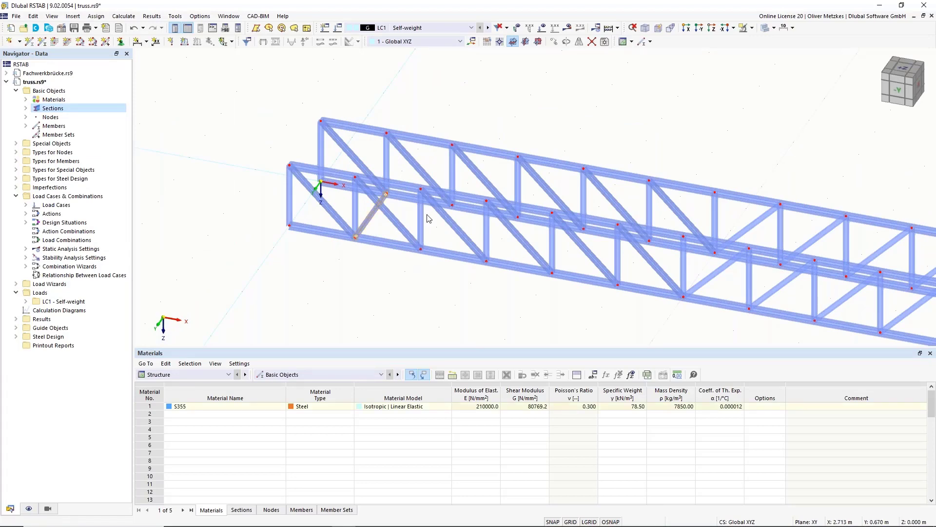
pyautogui.scroll(-3, 427, 217)
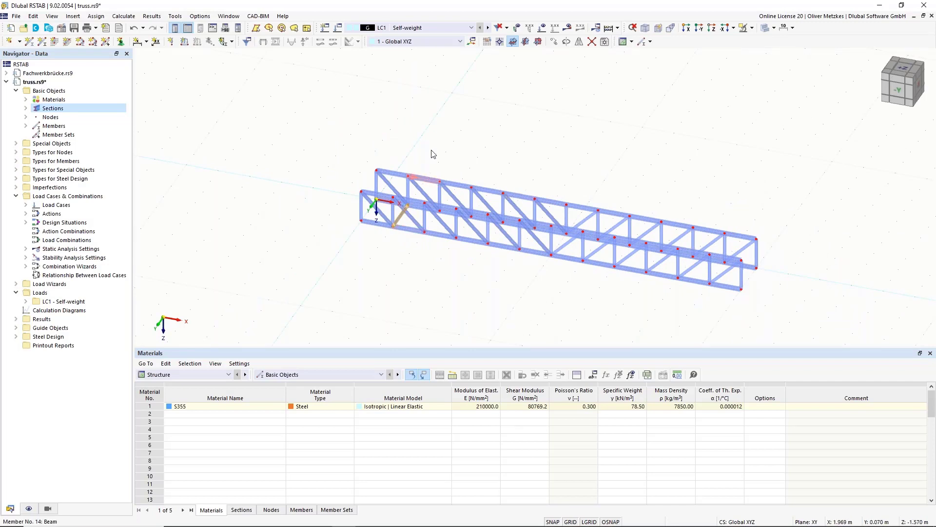
pyautogui.click(554, 43)
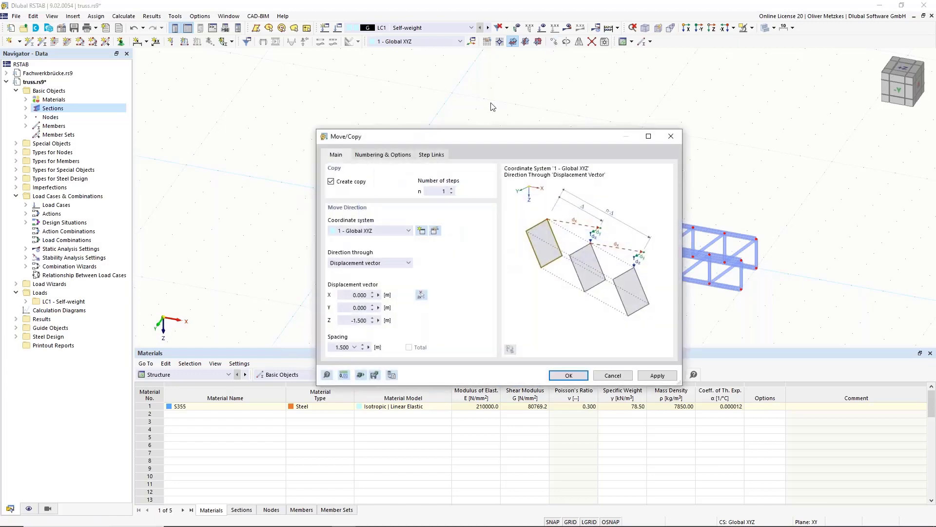
pyautogui.doubleClick(432, 192)
pyautogui.write('12')
pyautogui.write('0')
pyautogui.moveTo(416, 139); pyautogui.dragTo(621, 116)
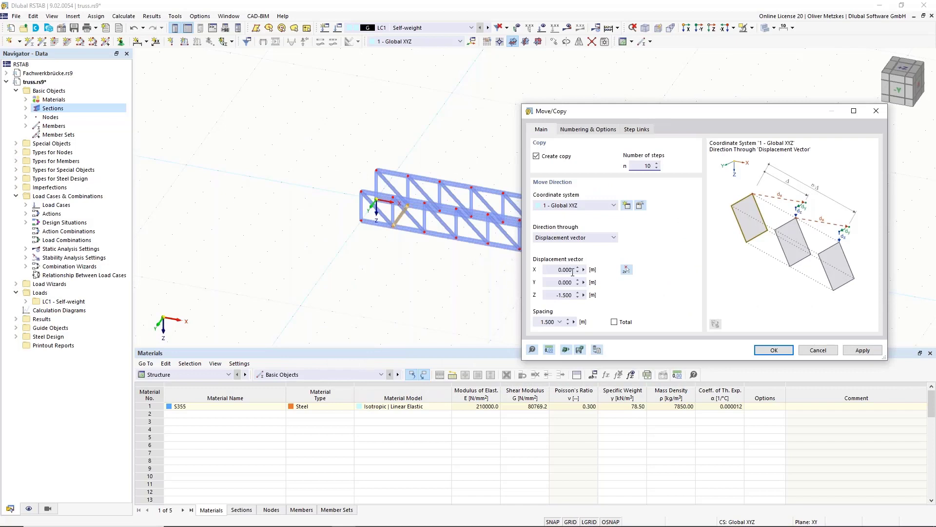
pyautogui.click(626, 269)
pyautogui.scroll(3, 391, 239)
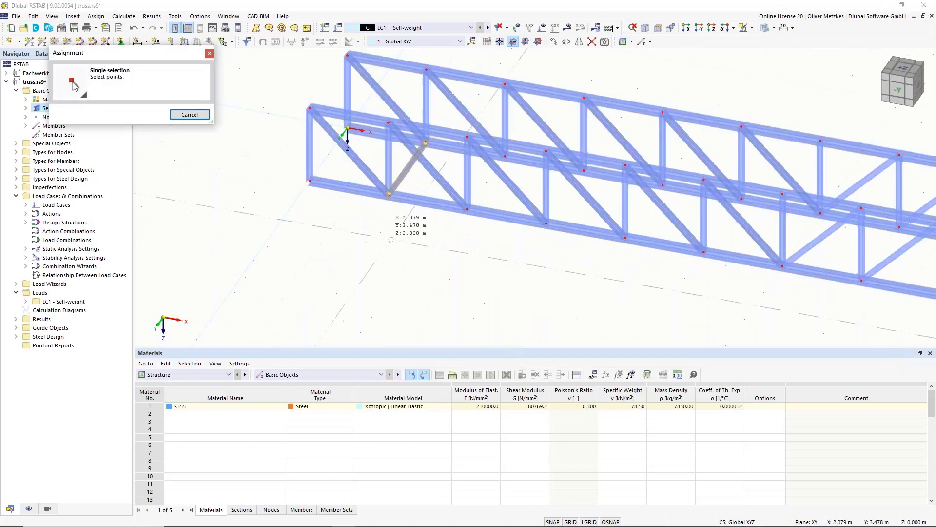
pyautogui.click(388, 194)
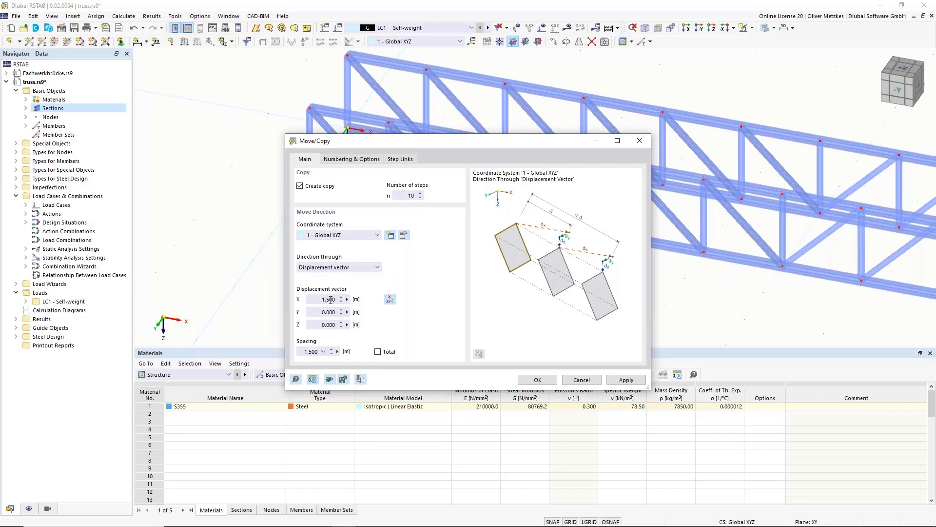
# Step: Deactivate the step links option and create the cross beam copies along the bottom chords
pyautogui.click(351, 159)
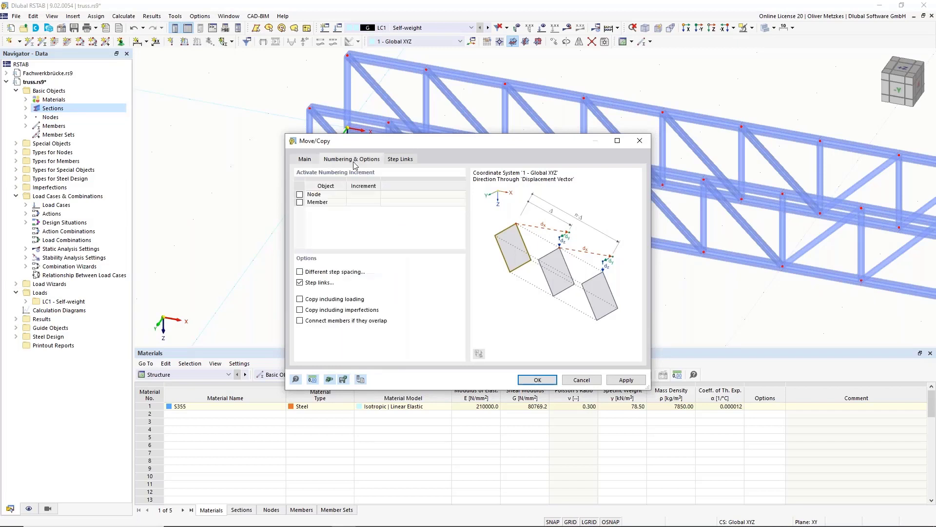
pyautogui.click(300, 283)
pyautogui.click(300, 283)
pyautogui.click(305, 159)
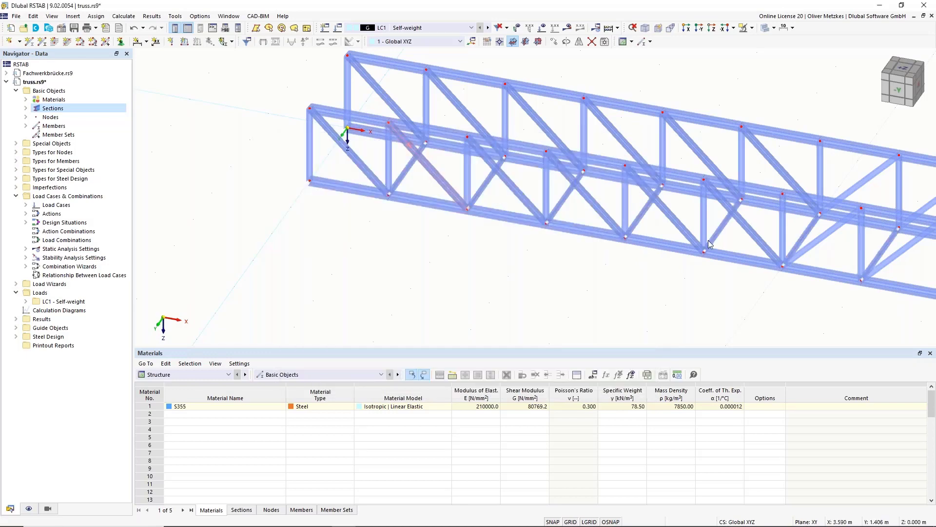
pyautogui.scroll(-3, 706, 268)
pyautogui.moveTo(706, 268); pyautogui.dragTo(536, 213, button='middle')
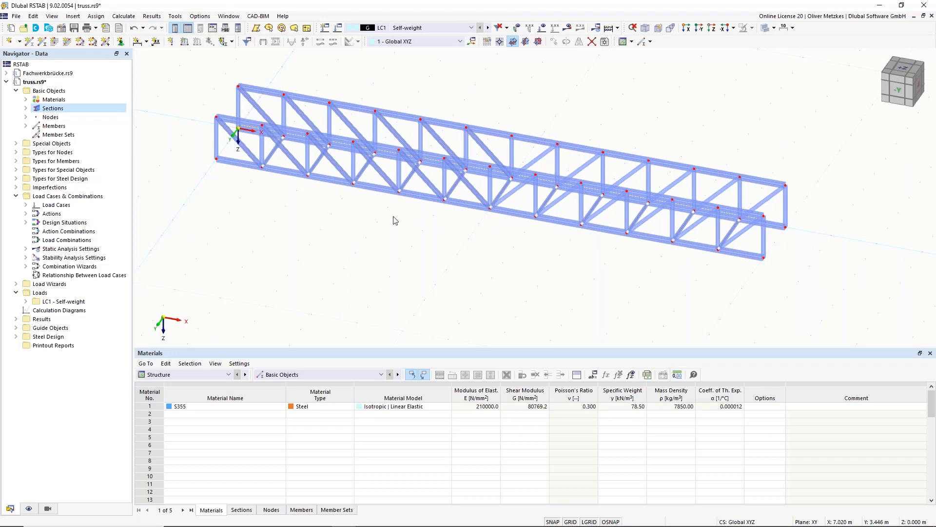
# Step: Draw a beam with the HEB 200 end frames section between the two girders' bottom chord end nodes at X = 0
pyautogui.scroll(3, 361, 265)
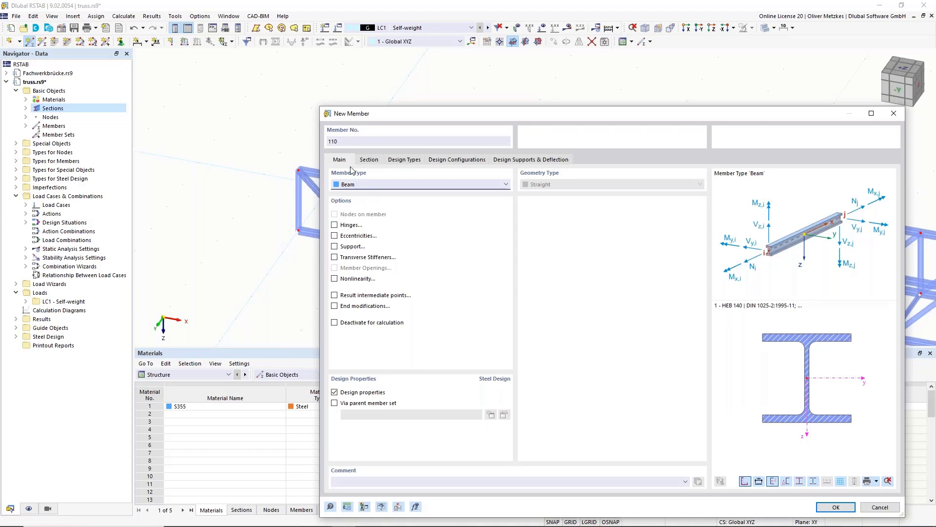
pyautogui.click(369, 159)
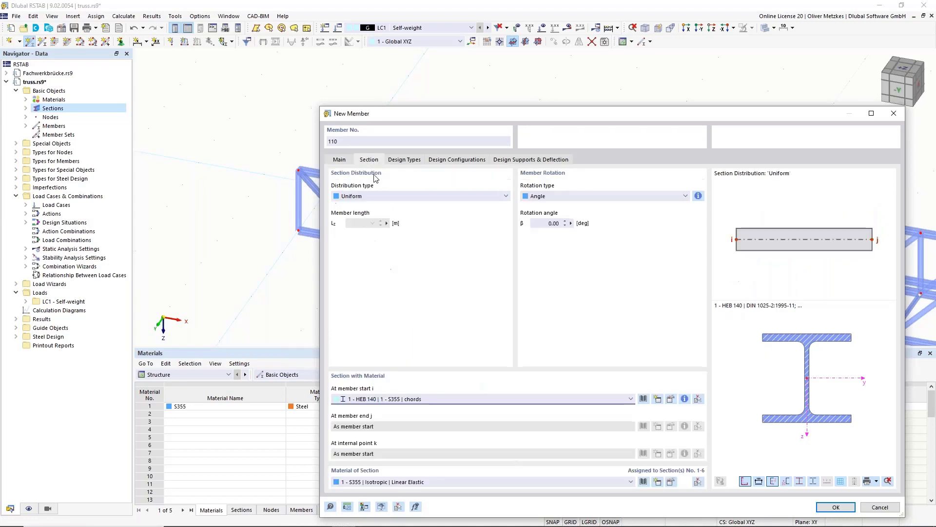
pyautogui.click(438, 398)
pyautogui.click(427, 445)
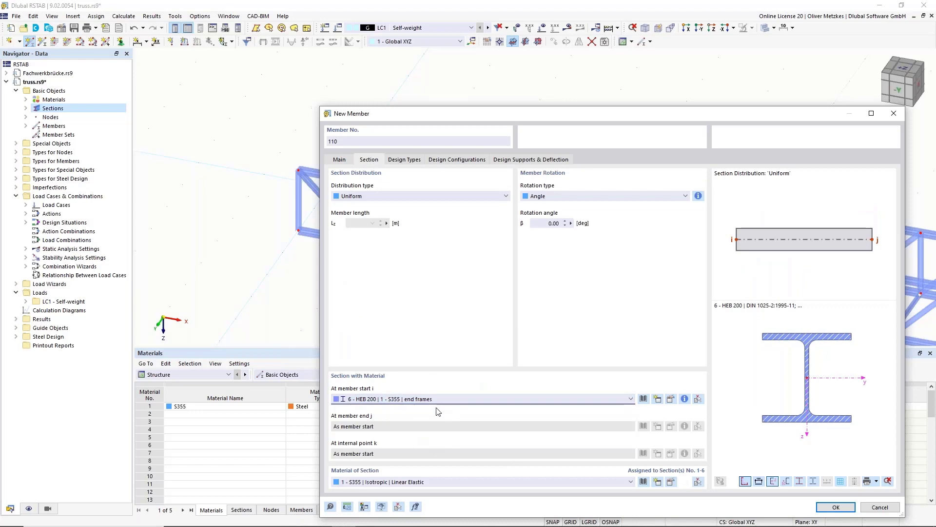
pyautogui.click(846, 510)
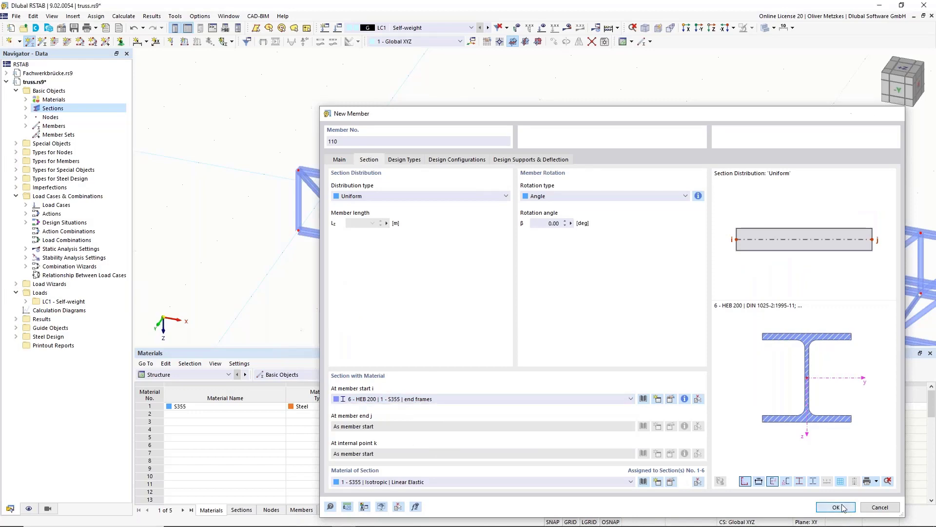
pyautogui.click(298, 230)
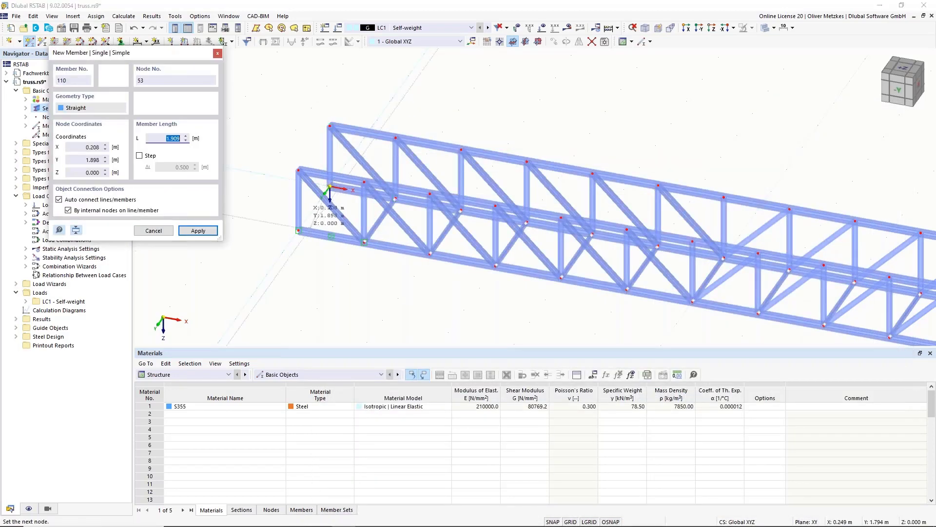
pyautogui.click(329, 187)
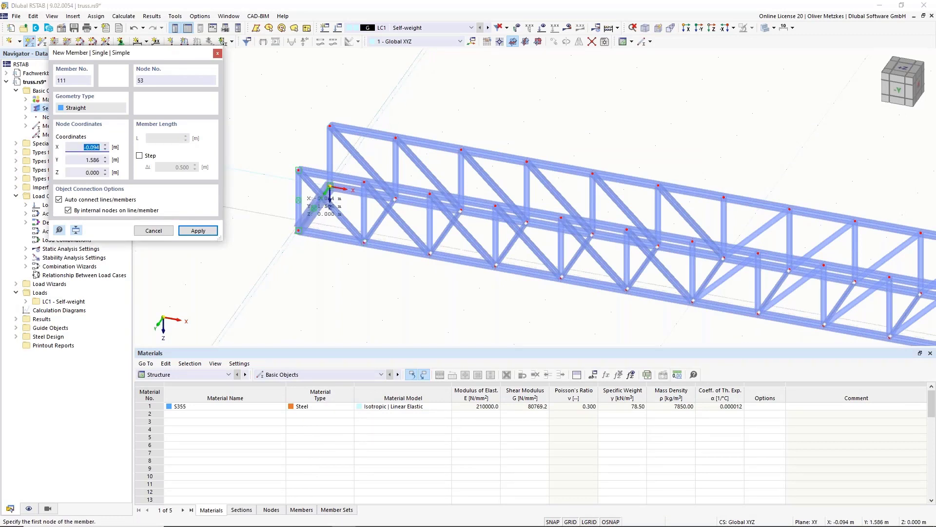
pyautogui.press('Escape')
# Step: Change the member type of the four end verticals of both girders to Beam
pyautogui.moveTo(264, 243); pyautogui.dragTo(282, 274, button='middle')
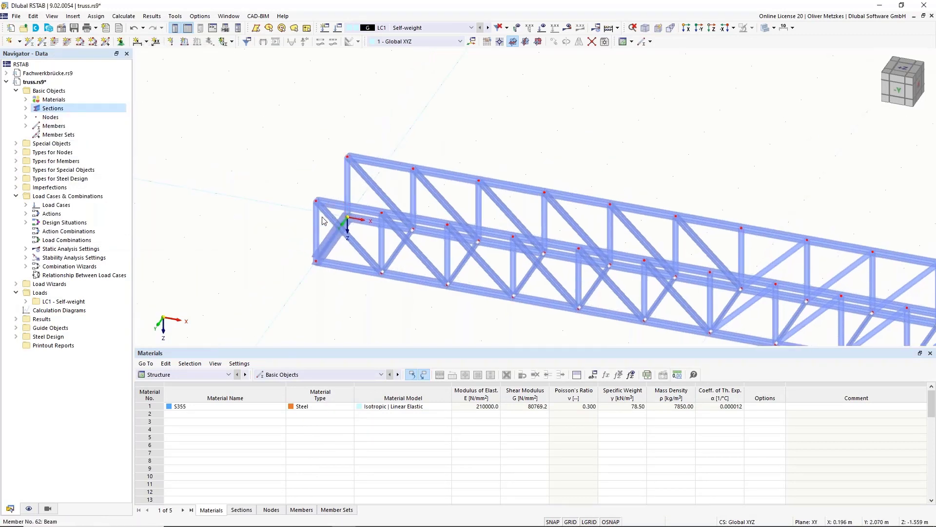
pyautogui.click(348, 192)
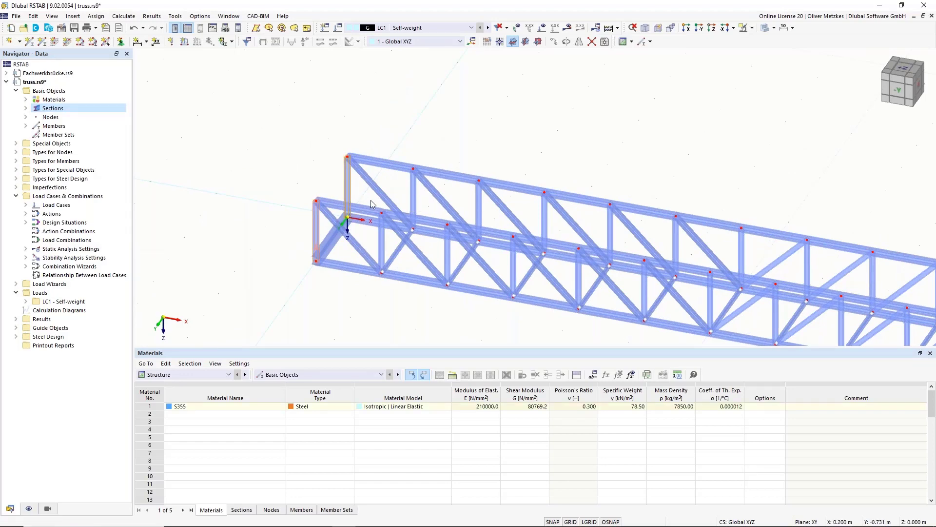
pyautogui.scroll(-3, 656, 172)
pyautogui.moveTo(656, 172); pyautogui.dragTo(456, 156, button='middle')
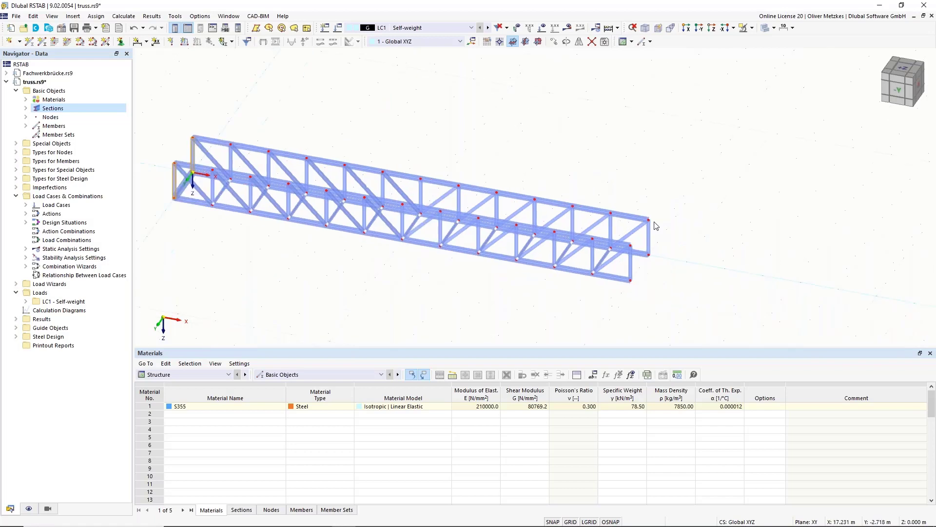
pyautogui.scroll(4, 654, 258)
pyautogui.keyDown('ctrl'); pyautogui.click(638, 271); pyautogui.keyUp('ctrl')
pyautogui.keyDown('ctrl'); pyautogui.click(594, 312); pyautogui.keyUp('ctrl')
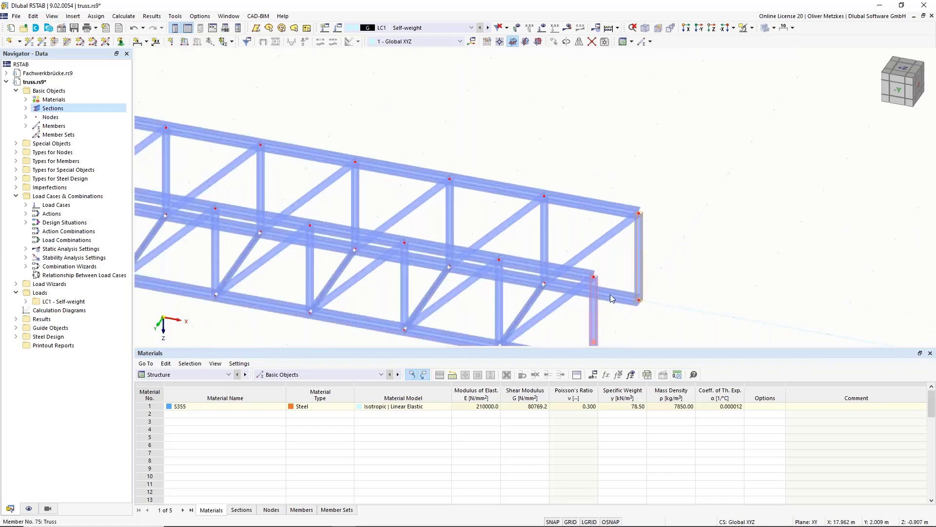
pyautogui.scroll(-2, 620, 285)
pyautogui.moveTo(688, 278); pyautogui.dragTo(797, 223, button='middle')
pyautogui.scroll(-2, 797, 222)
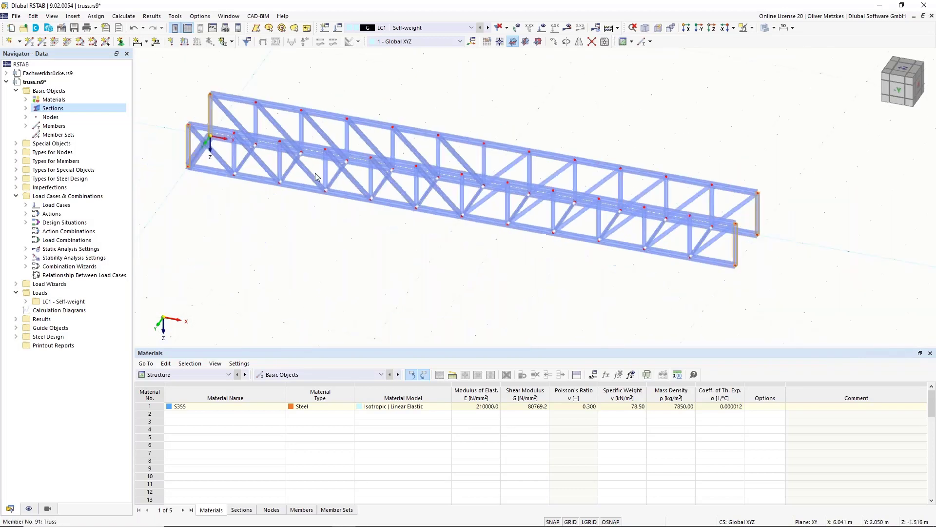
pyautogui.moveTo(357, 200); pyautogui.dragTo(447, 236, button='middle')
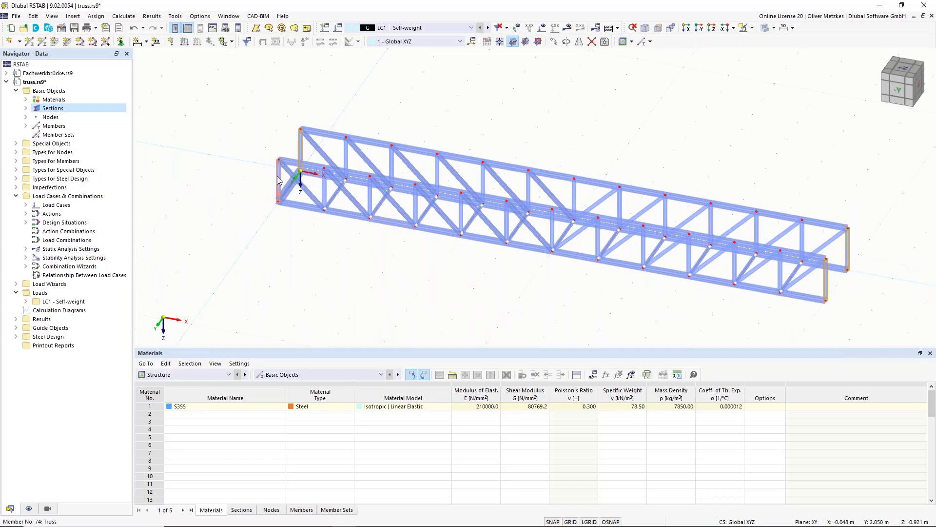
pyautogui.rightClick(279, 180)
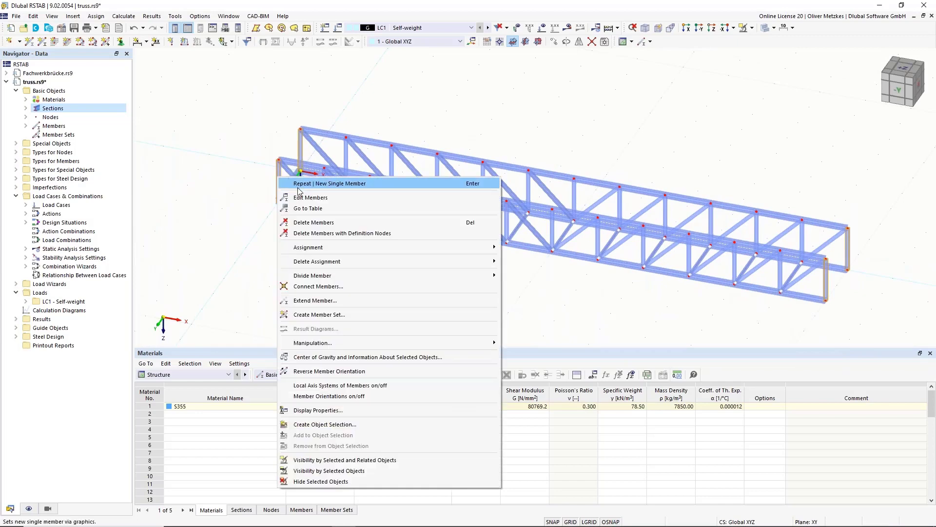
pyautogui.click(329, 198)
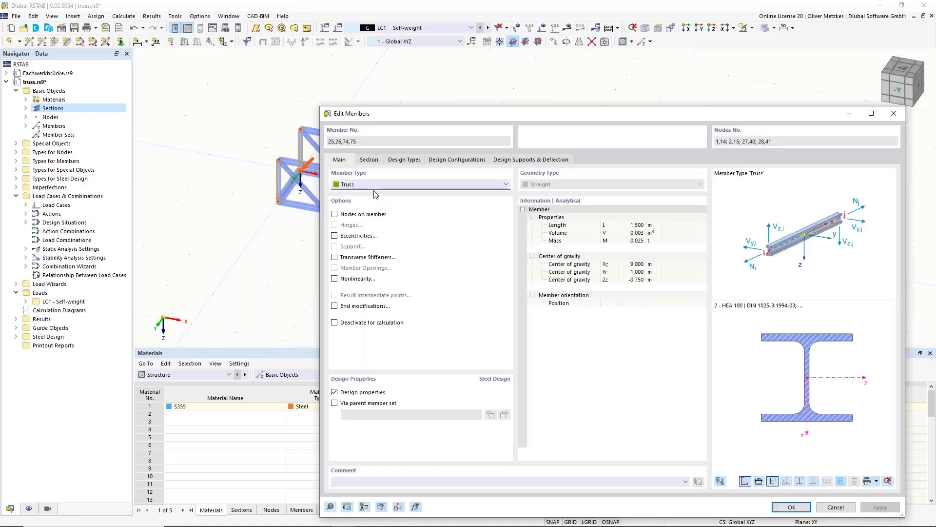
pyautogui.click(360, 185)
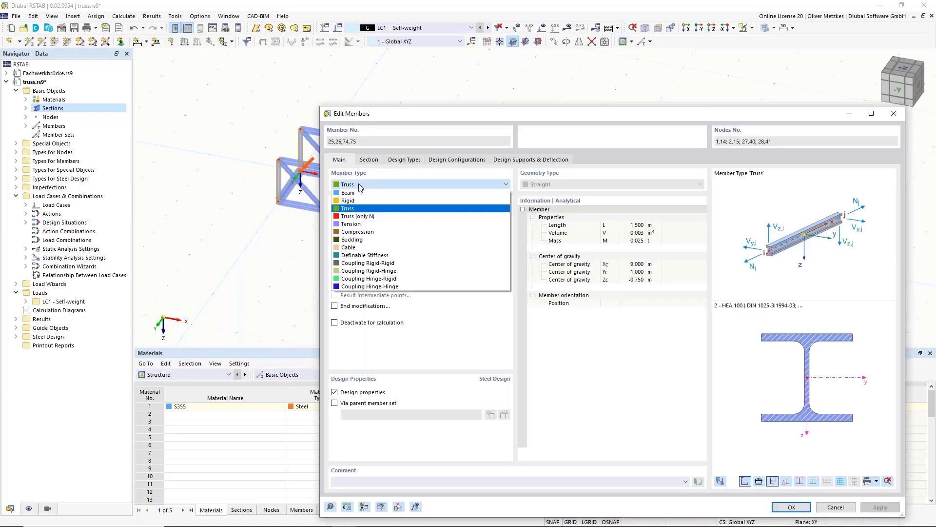
pyautogui.click(357, 193)
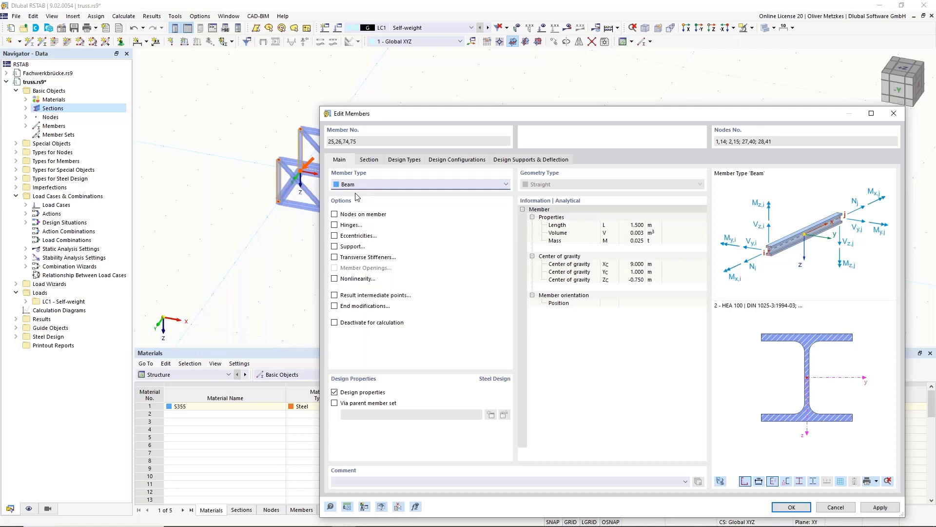
# Step: Assign the HEB 200 end frames section to the four end verticals, keep the 0.00 degree rotation, and accept the changes
pyautogui.click(369, 161)
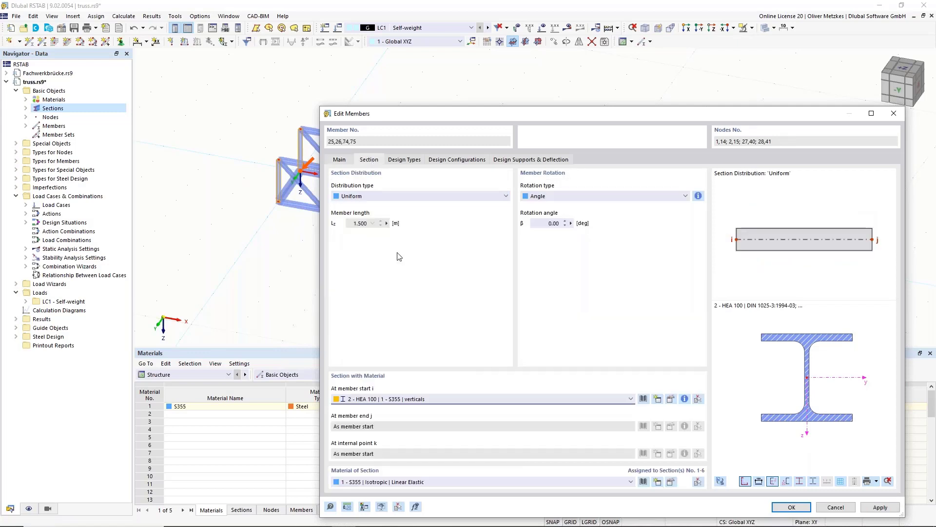
pyautogui.click(429, 398)
pyautogui.click(429, 446)
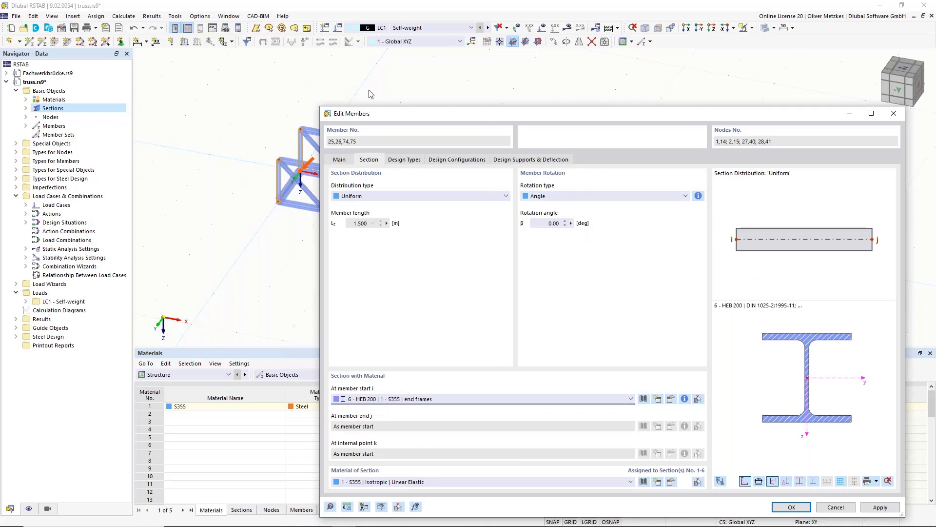
pyautogui.click(540, 224)
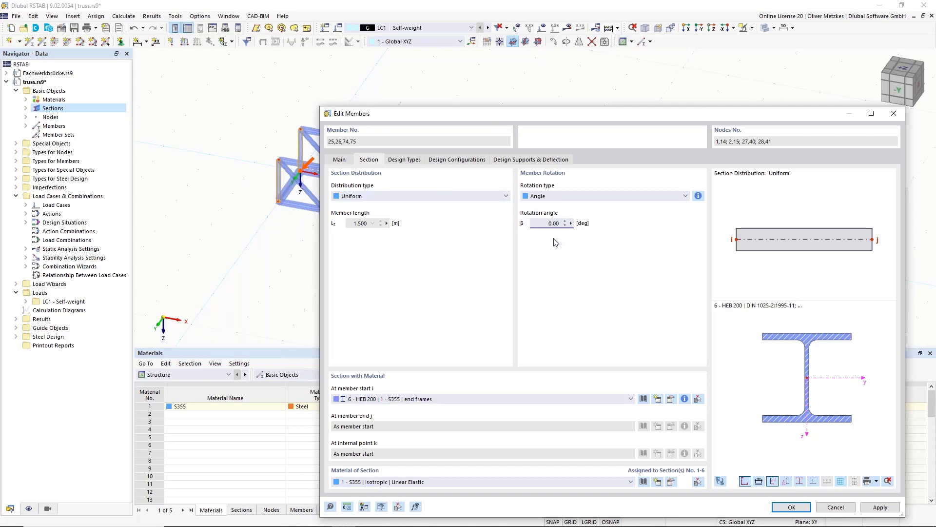
pyautogui.click(791, 507)
# Step: Add the matching end frame beam between the two girders' bottom chord end nodes at the bridge's far end
pyautogui.scroll(5, 269, 213)
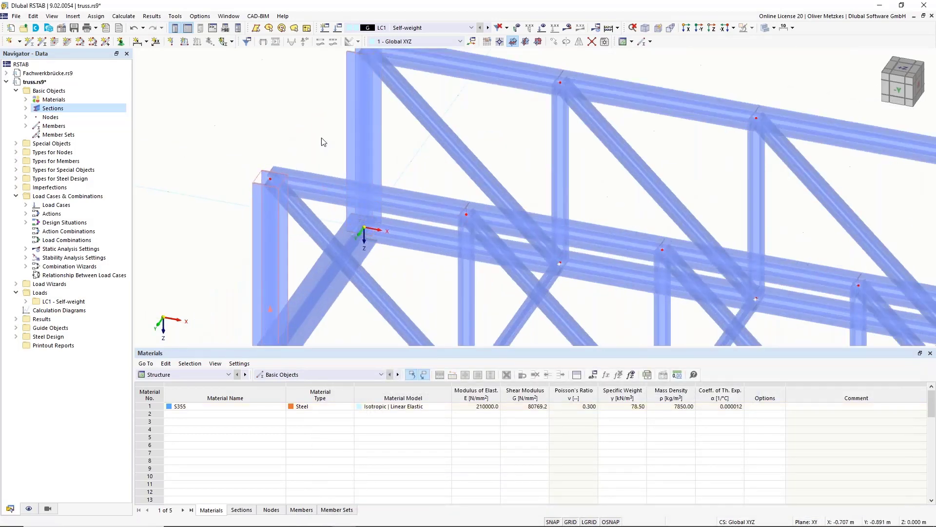
pyautogui.scroll(-3, 281, 218)
pyautogui.scroll(-3, 383, 217)
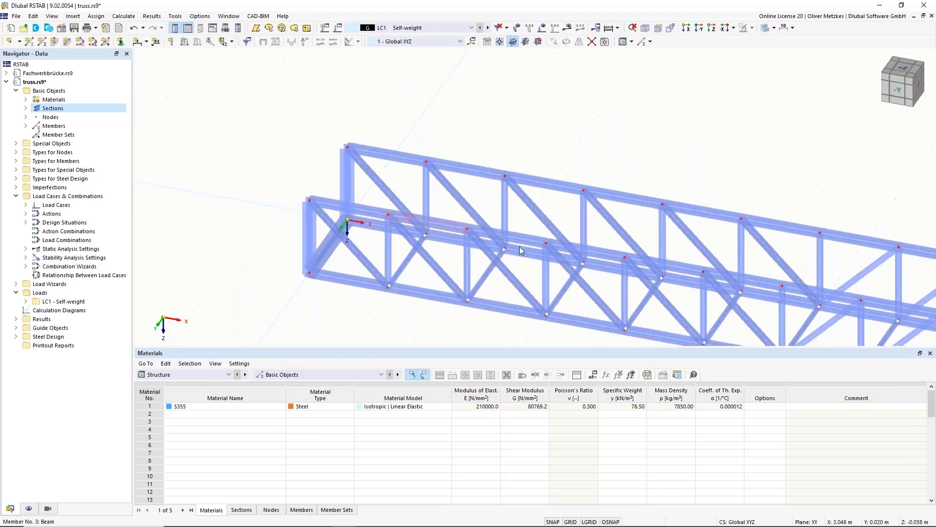
pyautogui.moveTo(394, 215); pyautogui.dragTo(119, 88, button='middle')
pyautogui.scroll(-2, 388, 179)
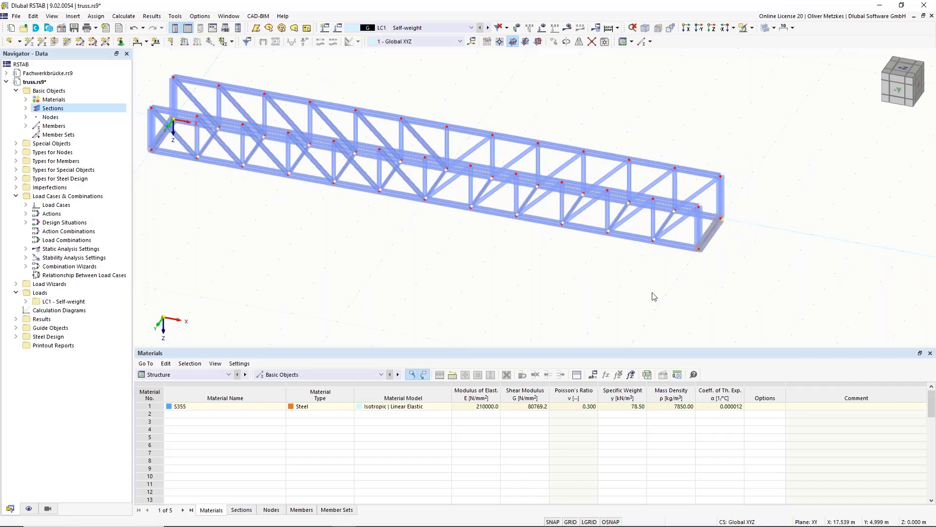
# Step: Set up a new single member of type Tension with the L 65x50x6 section in S355 and accept its settings
pyautogui.moveTo(474, 290); pyautogui.dragTo(542, 331, button='middle')
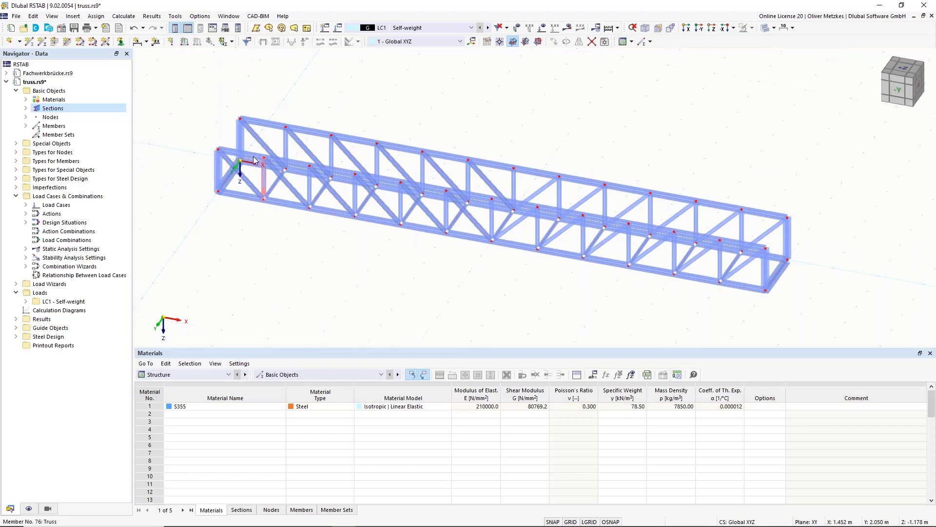
pyautogui.keyDown('ctrl'); pyautogui.moveTo(369, 224); pyautogui.dragTo(275, 230, button='middle'); pyautogui.keyUp('ctrl')
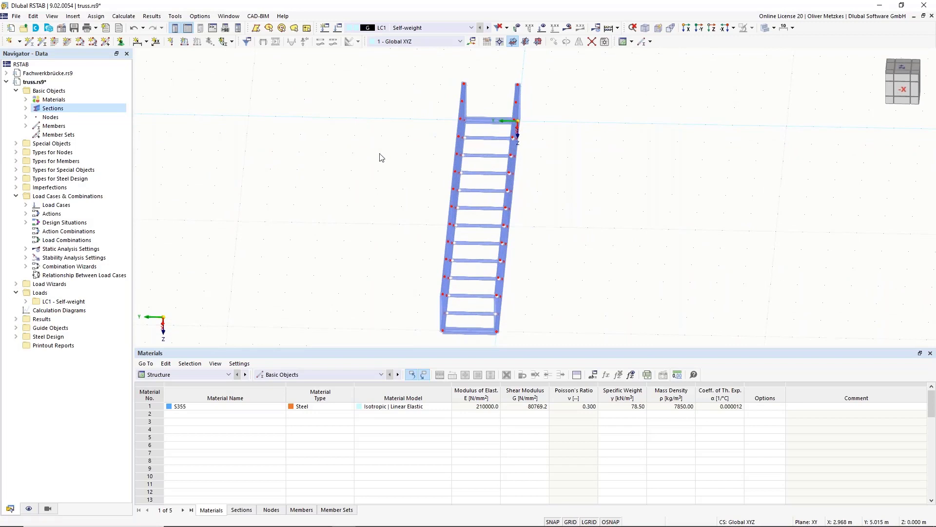
pyautogui.keyDown('ctrl'); pyautogui.moveTo(355, 154); pyautogui.dragTo(184, 83, button='middle'); pyautogui.keyUp('ctrl')
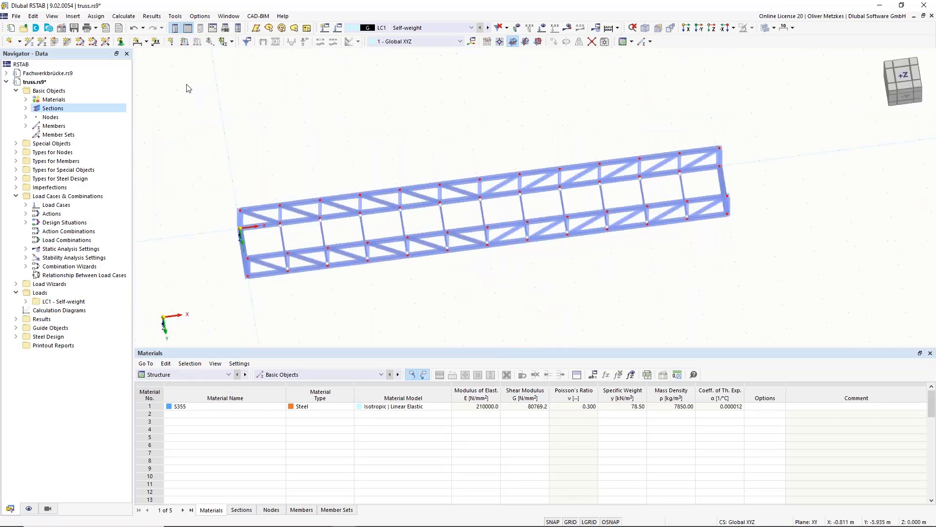
pyautogui.click(31, 43)
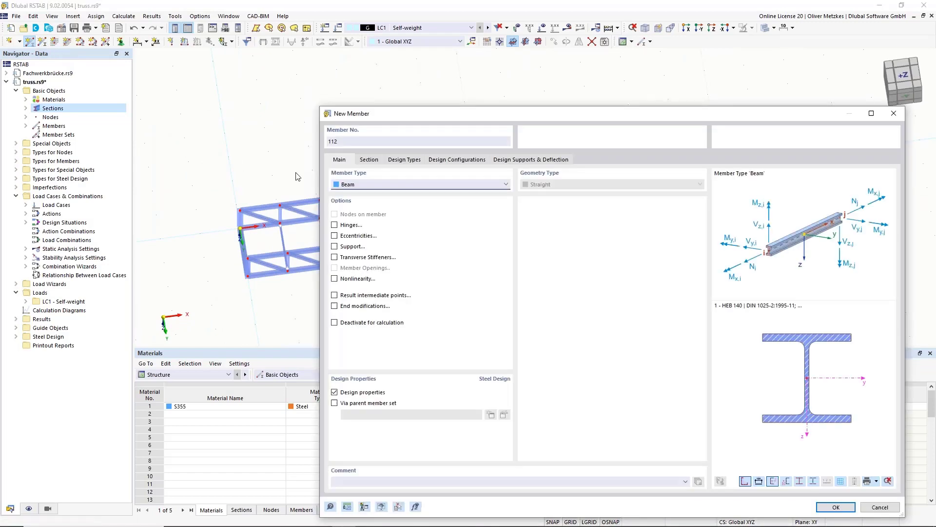
pyautogui.click(351, 185)
pyautogui.click(369, 225)
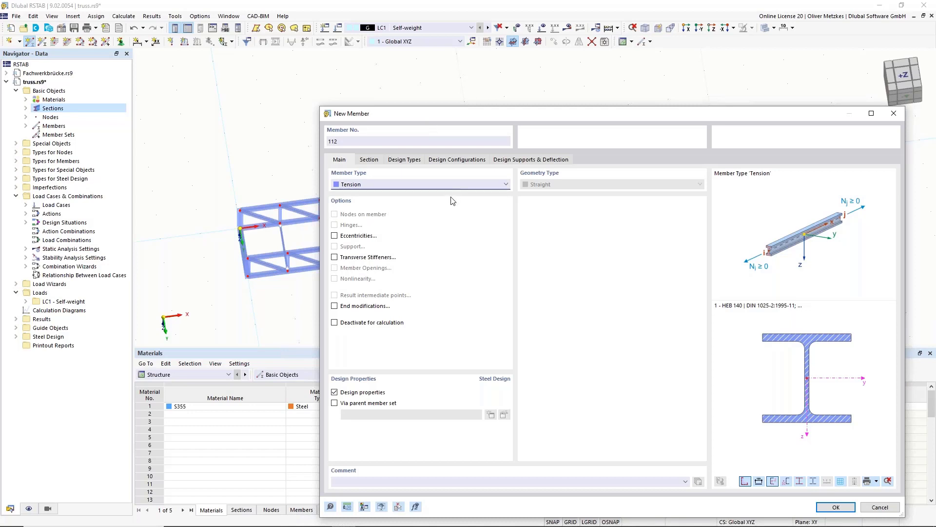
pyautogui.moveTo(443, 115); pyautogui.dragTo(481, 115)
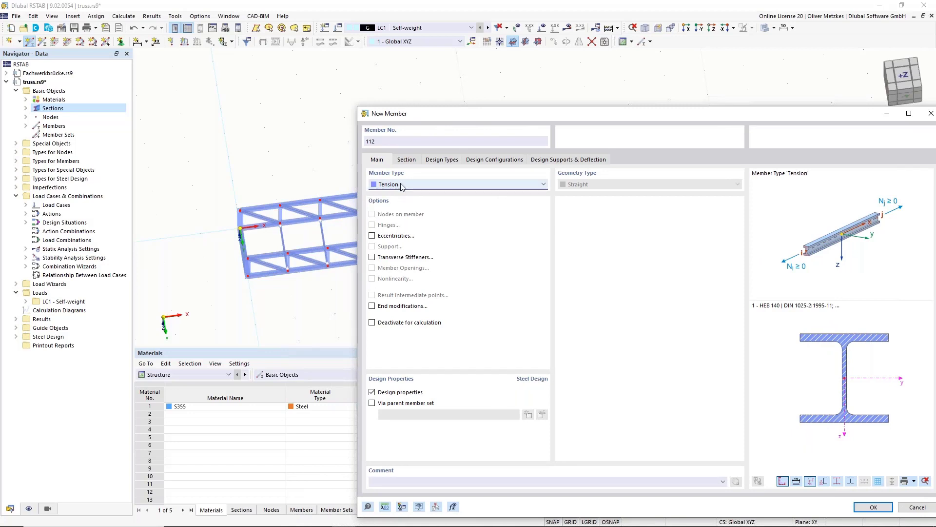
pyautogui.click(406, 159)
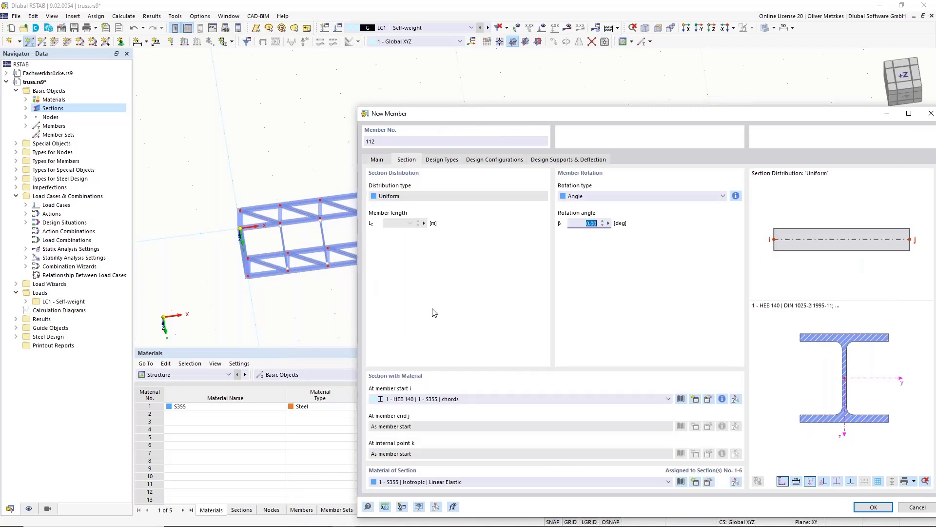
pyautogui.click(439, 399)
pyautogui.click(470, 441)
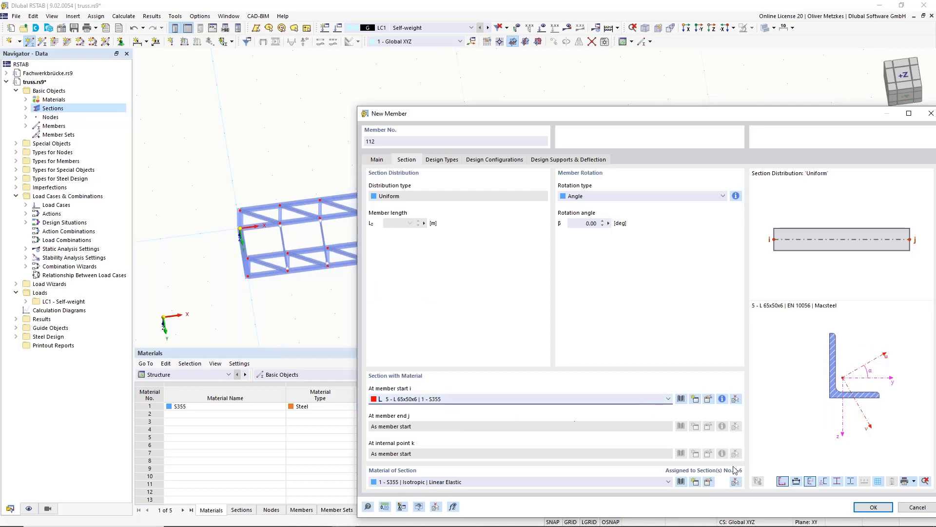
pyautogui.click(873, 507)
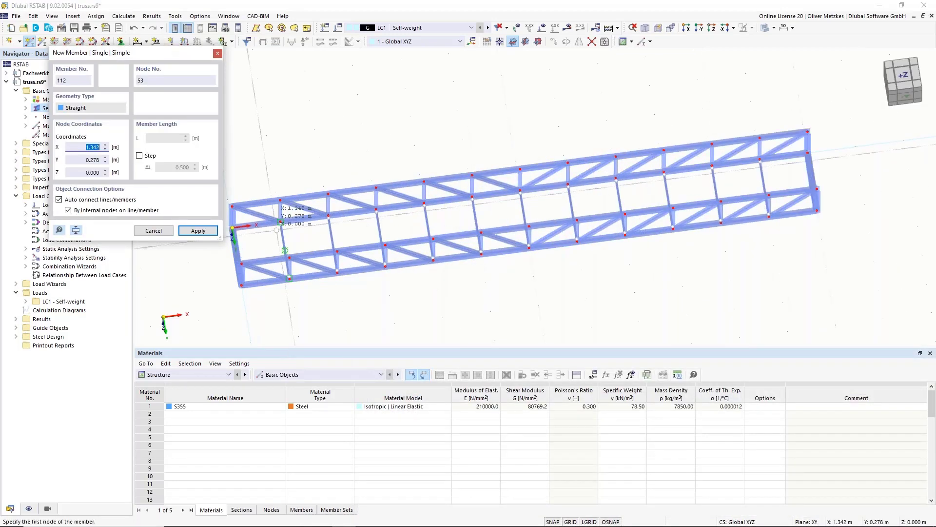
# Step: Draw two crossing tension diagonals between the bottom chord nodes of the first bay, from X = 0 to X = 1.5 m
pyautogui.scroll(1, 281, 227)
pyautogui.click(294, 289)
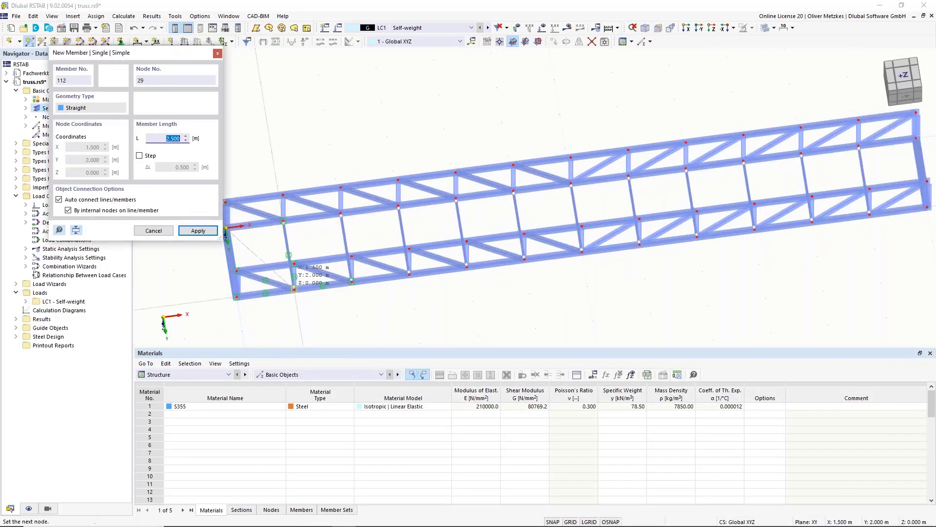
pyautogui.click(236, 296)
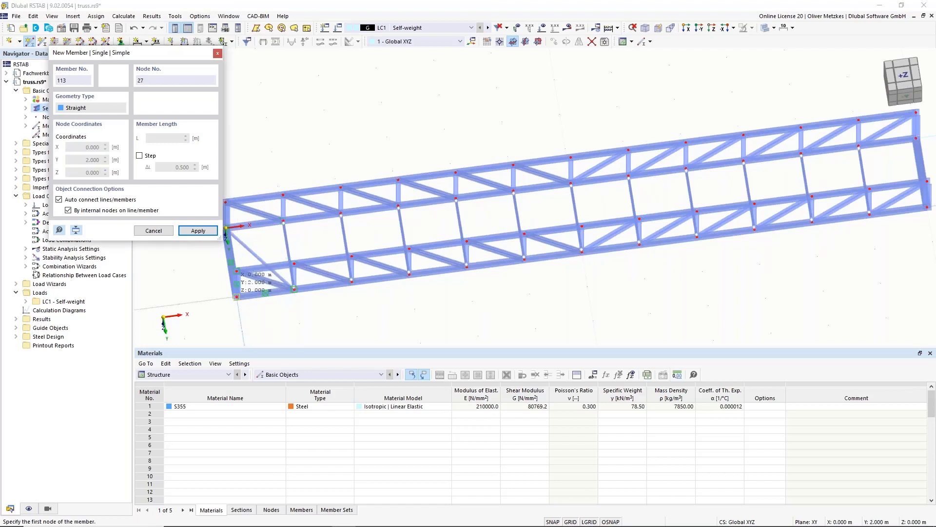
pyautogui.click(237, 297)
pyautogui.click(283, 222)
pyautogui.press('Escape')
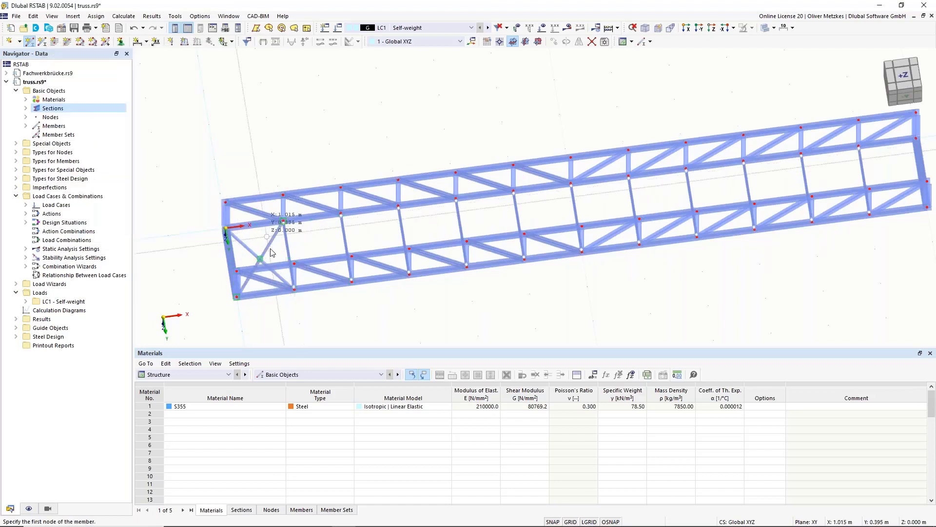
pyautogui.press('Escape')
# Step: Copy the first bay's two crossing tension diagonals once with a displacement of 1.5 m in X
pyautogui.click(250, 249)
pyautogui.keyDown('ctrl'); pyautogui.click(269, 243); pyautogui.keyUp('ctrl')
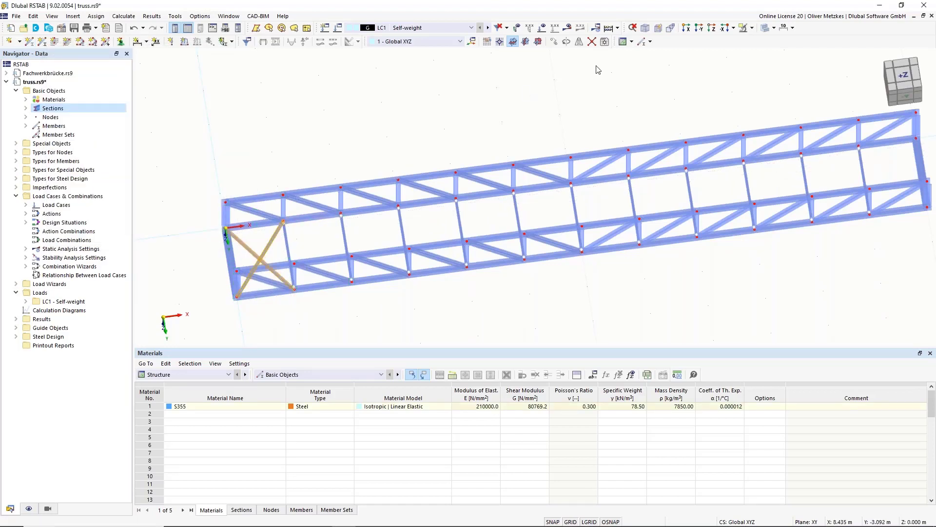
pyautogui.click(554, 41)
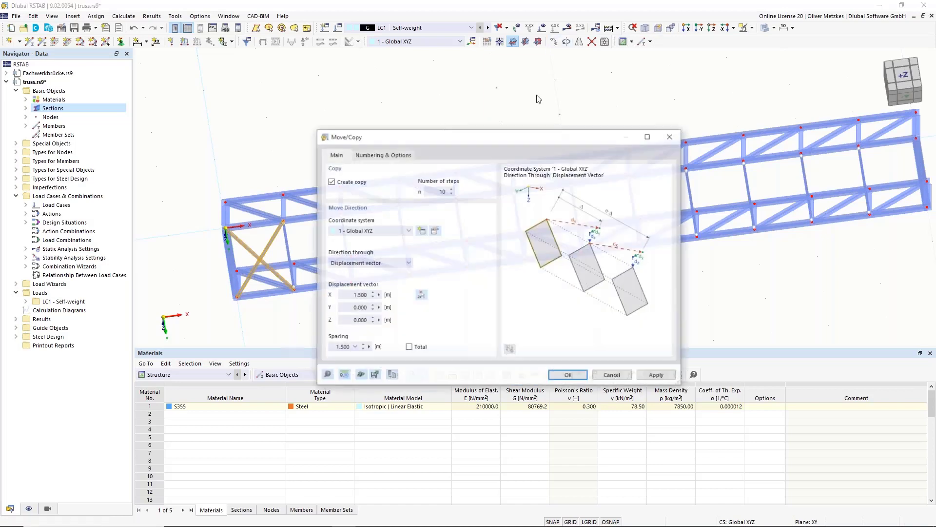
pyautogui.moveTo(438, 191); pyautogui.dragTo(480, 191)
pyautogui.write('1')
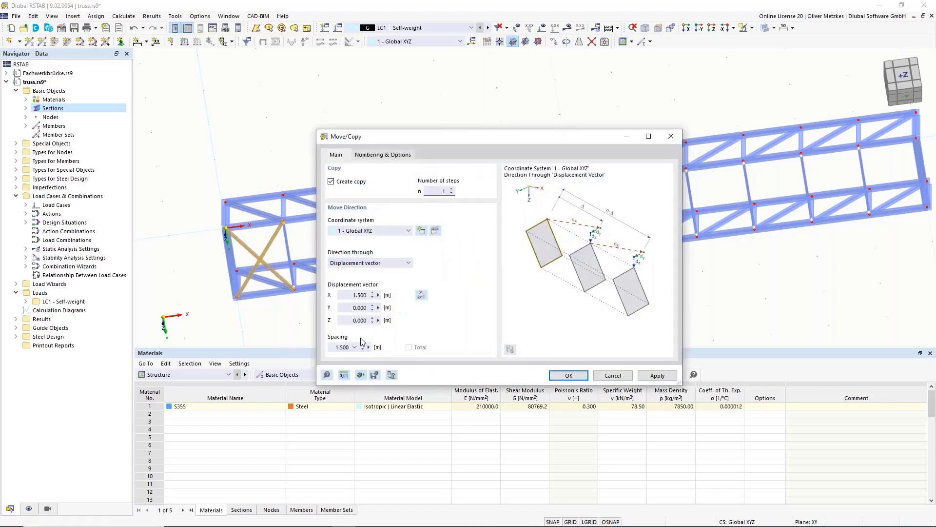
pyautogui.click(569, 376)
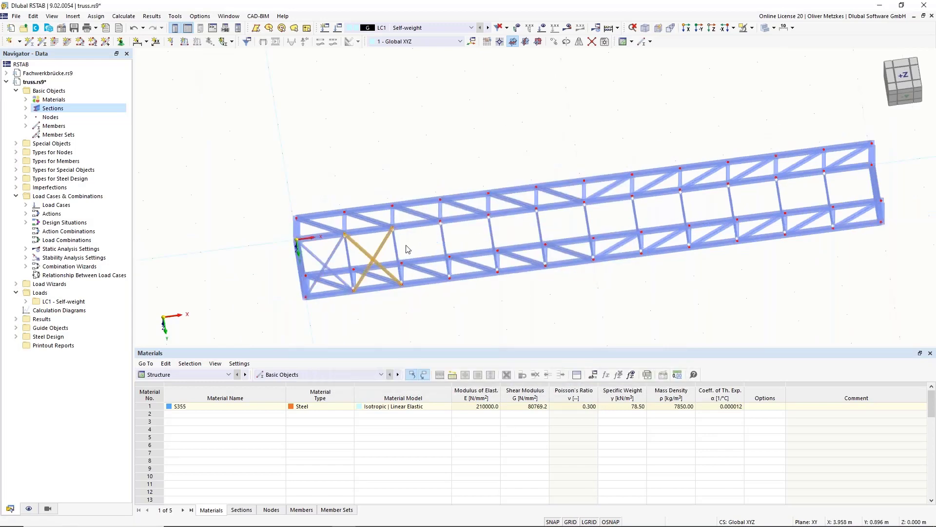
# Step: Copy the second bay's crossing tension diagonals in 10 steps of 1.5 m in X to brace the remaining bays
pyautogui.scroll(3, 399, 249)
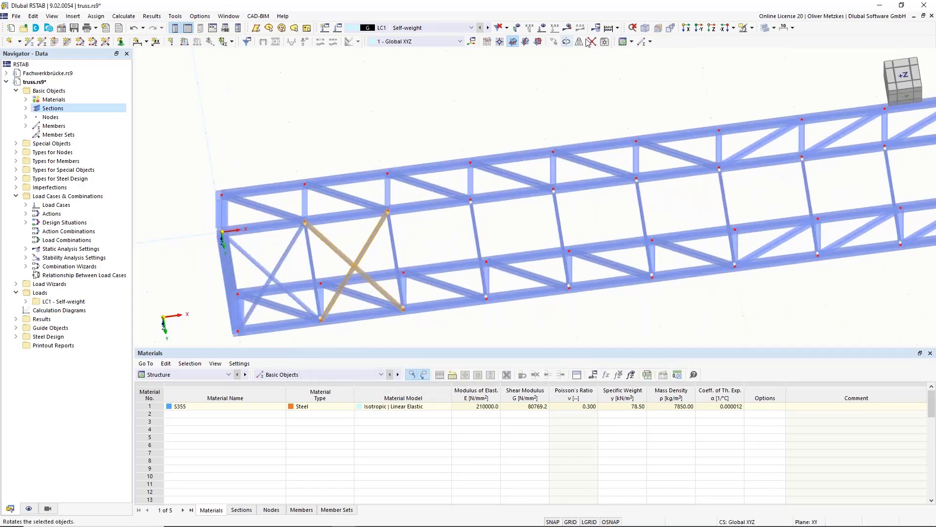
pyautogui.click(554, 42)
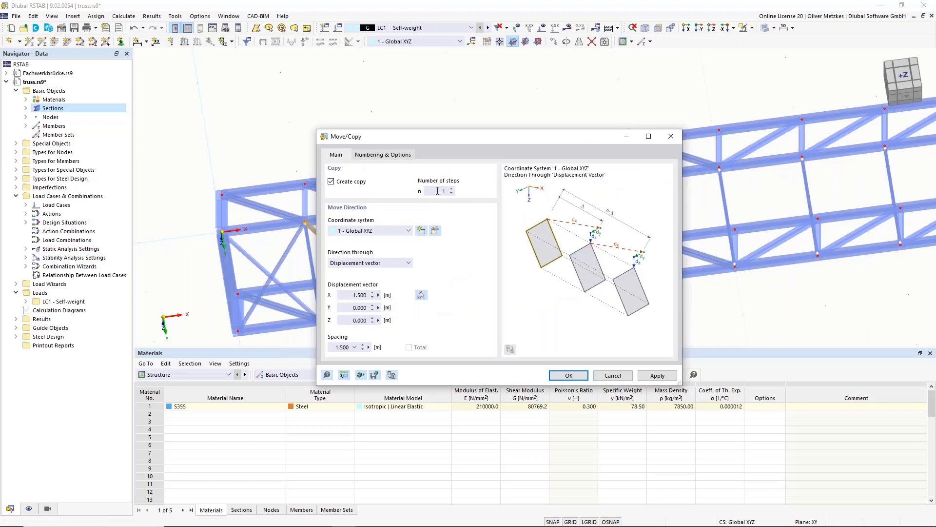
pyautogui.moveTo(513, 142); pyautogui.dragTo(598, 126)
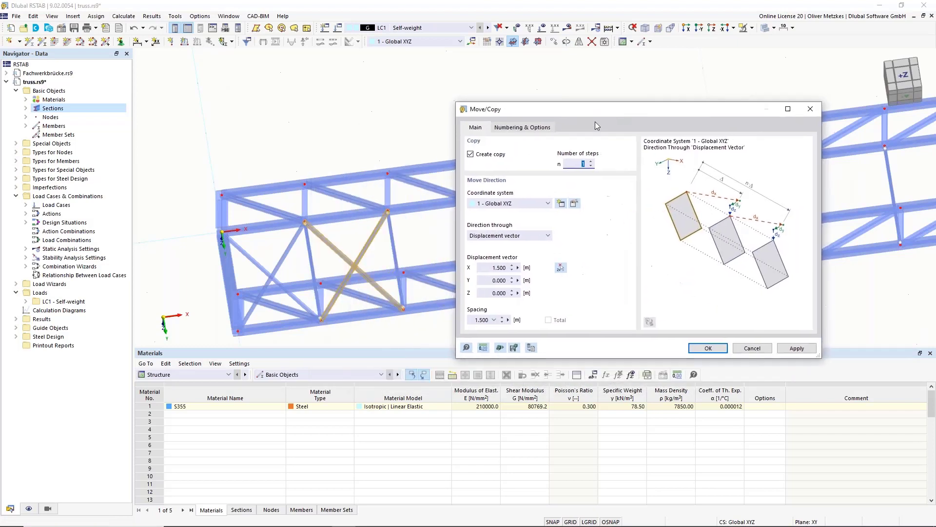
pyautogui.write('10')
pyautogui.press('Return')
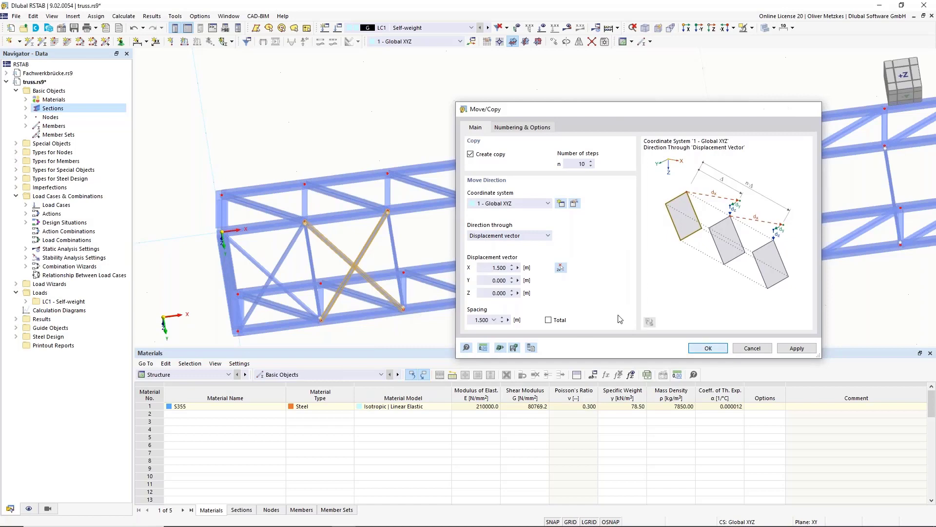
# Step: Inspect the copied bottom chord bracing along the whole bridge from above and in an oblique 3D view
pyautogui.scroll(-2, 713, 295)
pyautogui.moveTo(712, 294); pyautogui.dragTo(128, 227, button='middle')
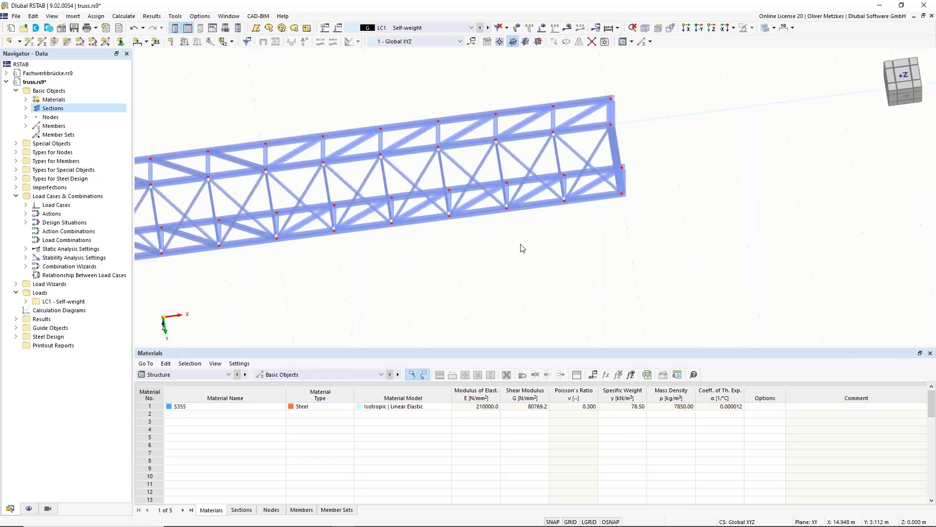
pyautogui.scroll(-2, 521, 248)
pyautogui.keyDown('ctrl'); pyautogui.moveTo(508, 251); pyautogui.dragTo(454, 177, button='middle'); pyautogui.keyUp('ctrl')
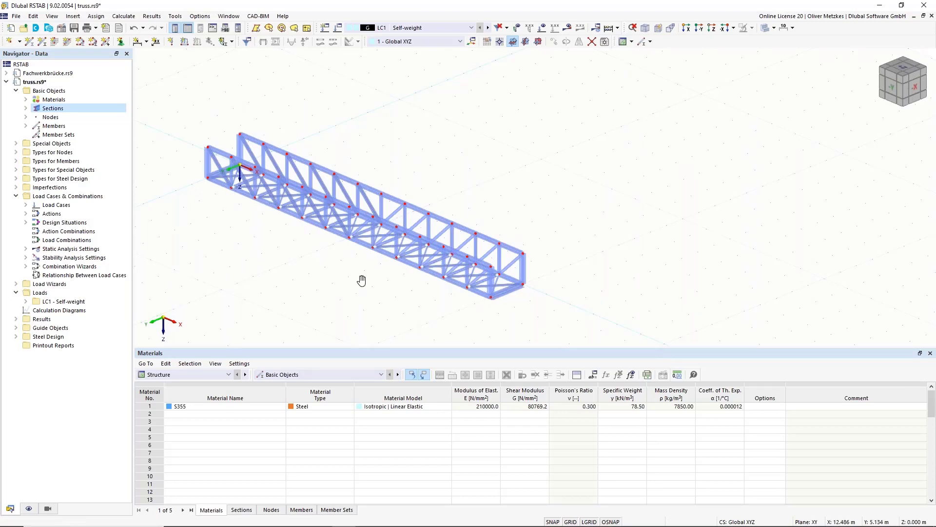
pyautogui.keyDown('ctrl'); pyautogui.moveTo(361, 278); pyautogui.dragTo(475, 273, button='middle'); pyautogui.keyUp('ctrl')
pyautogui.scroll(2, 314, 209)
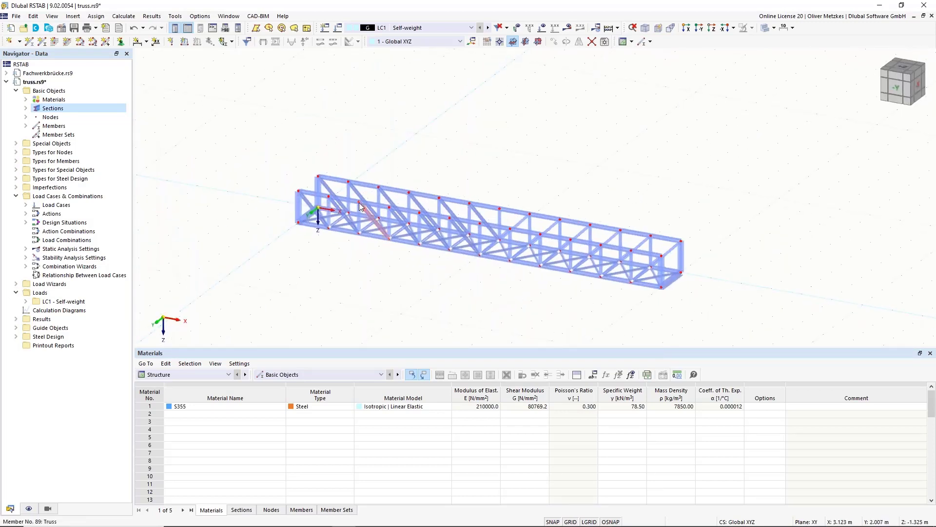
pyautogui.scroll(3, 314, 211)
pyautogui.moveTo(315, 210); pyautogui.dragTo(195, 146, button='middle')
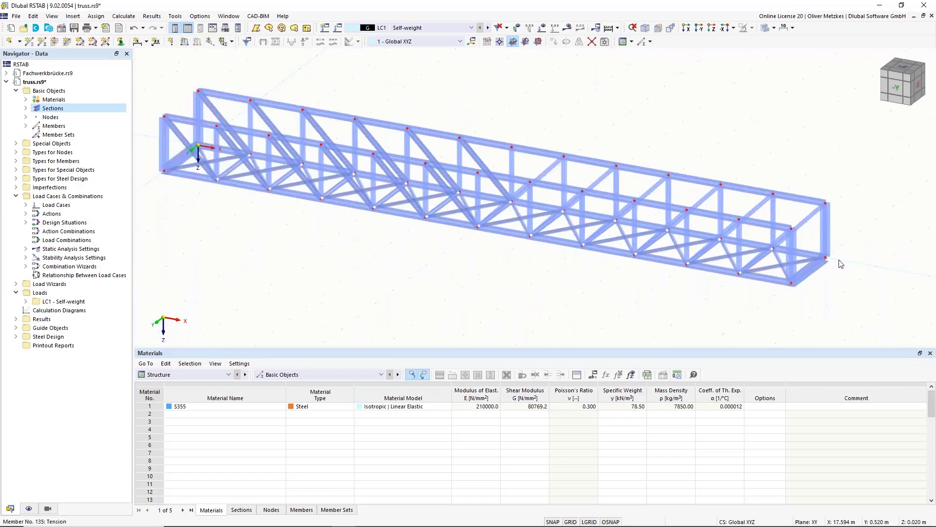
# Step: Create a nodal support with uX, uY and uZ fixed and all rotations free, and assign it to the bottom chord node at the origin
pyautogui.click(121, 42)
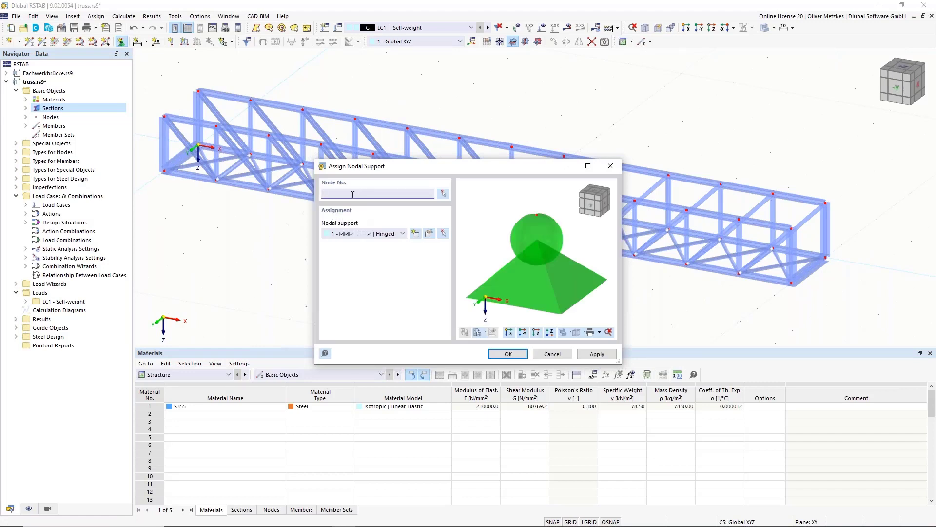
pyautogui.click(421, 235)
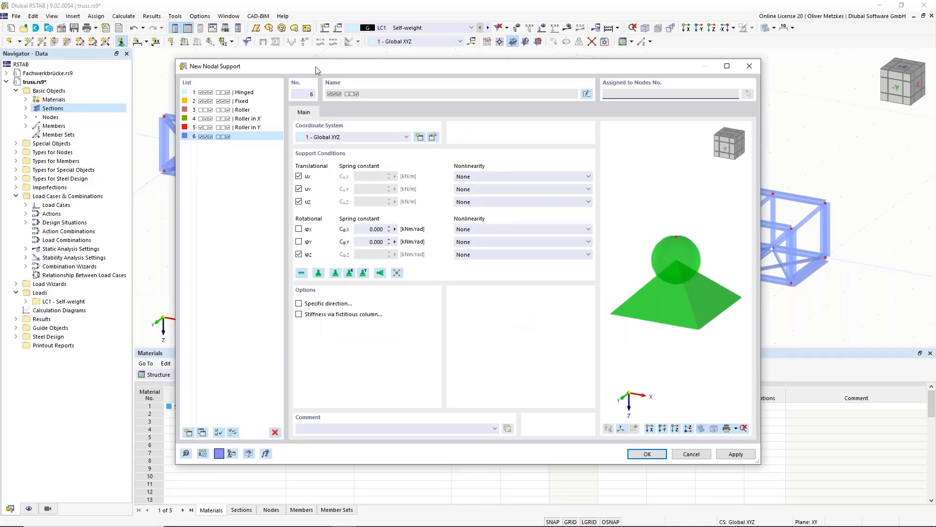
pyautogui.moveTo(315, 66); pyautogui.dragTo(388, 68)
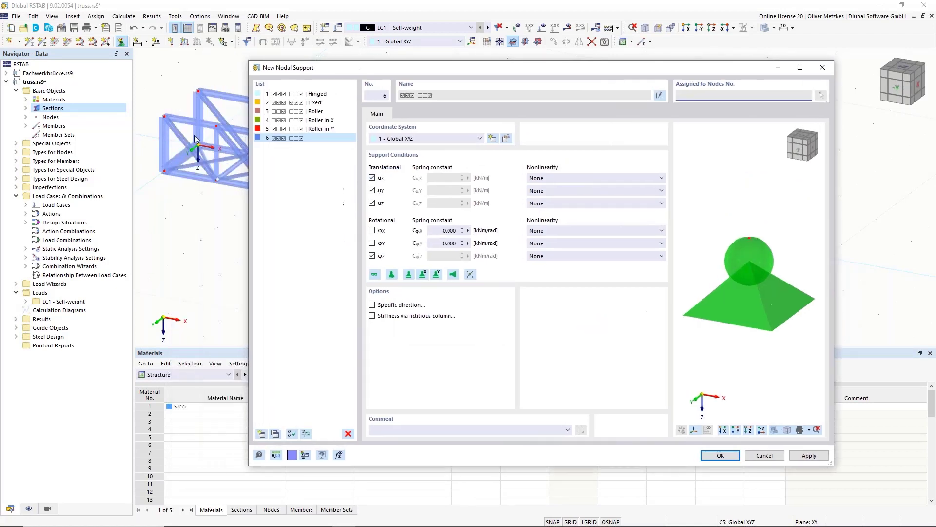
pyautogui.click(372, 257)
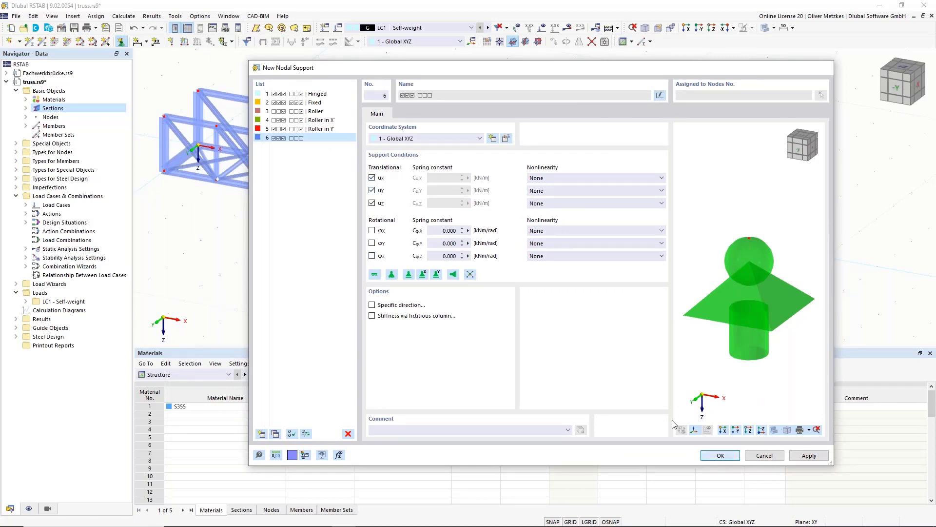
pyautogui.click(721, 456)
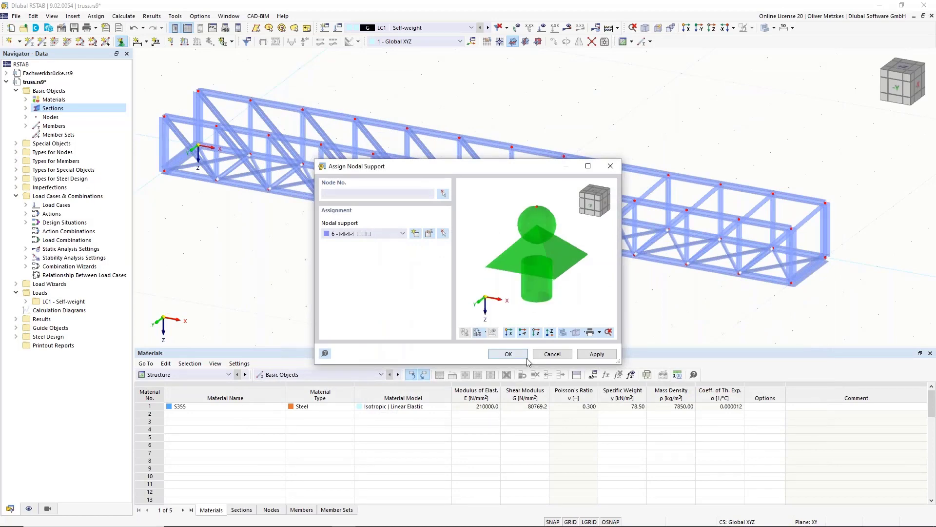
pyautogui.click(508, 354)
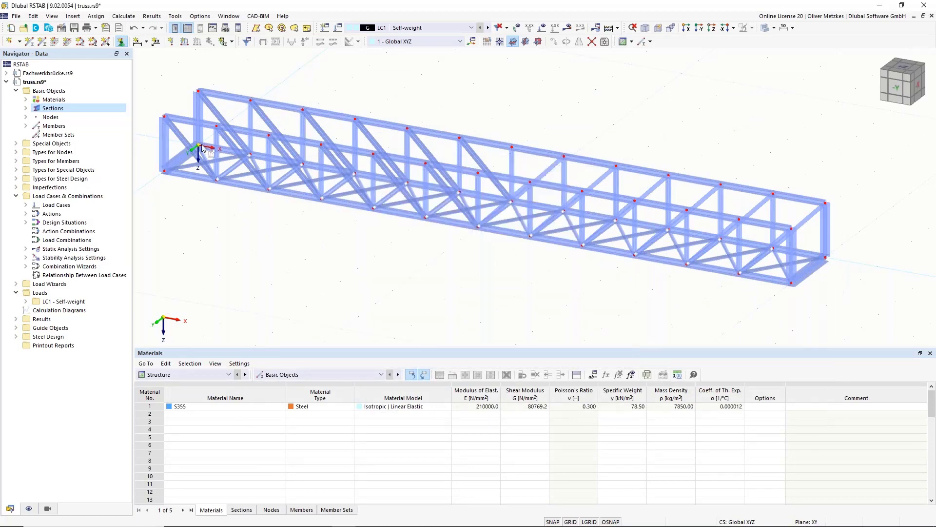
pyautogui.scroll(5, 195, 156)
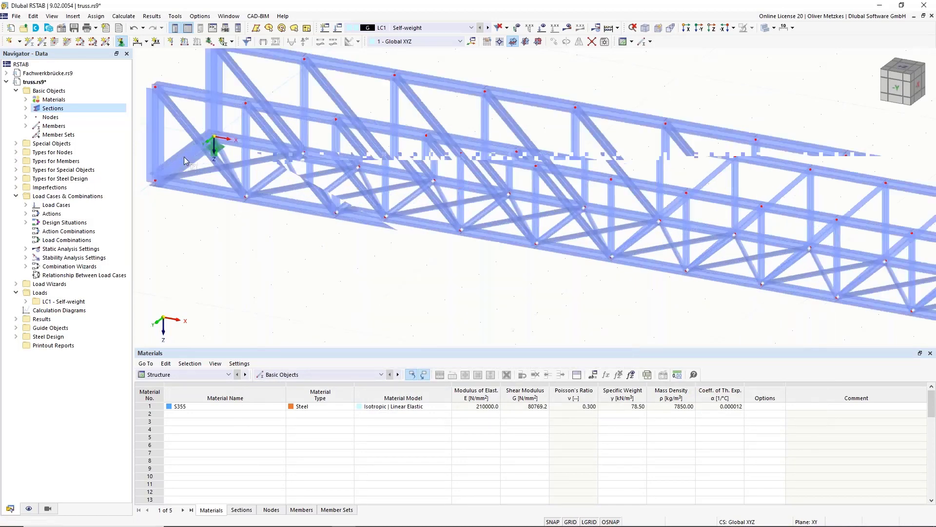
pyautogui.scroll(-5, 197, 184)
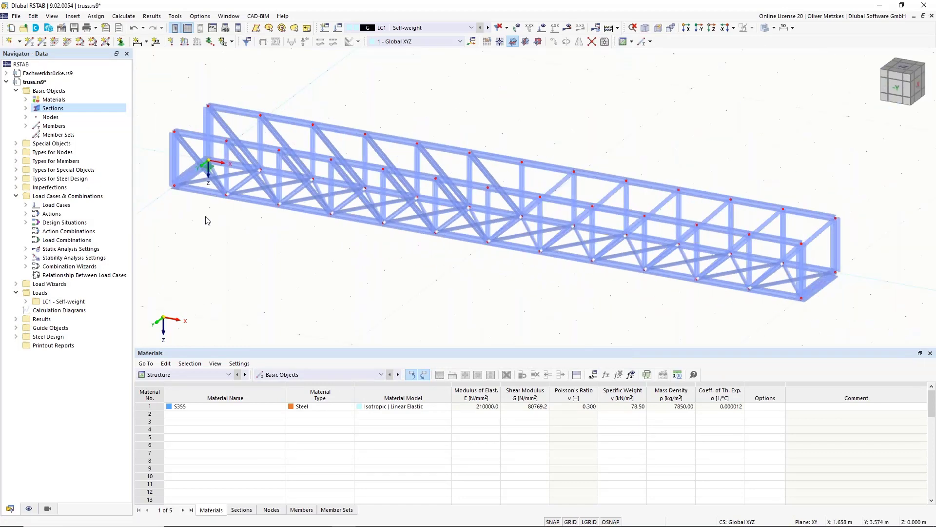
# Step: Create a nodal support fixing only uX and uZ and assign it to the other girder's bottom chord end node at X = 0
pyautogui.click(120, 40)
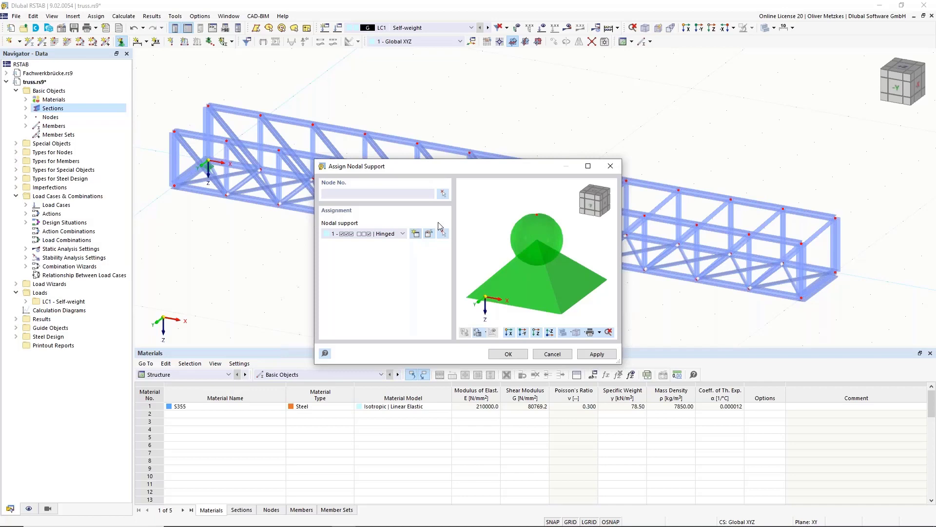
pyautogui.click(415, 233)
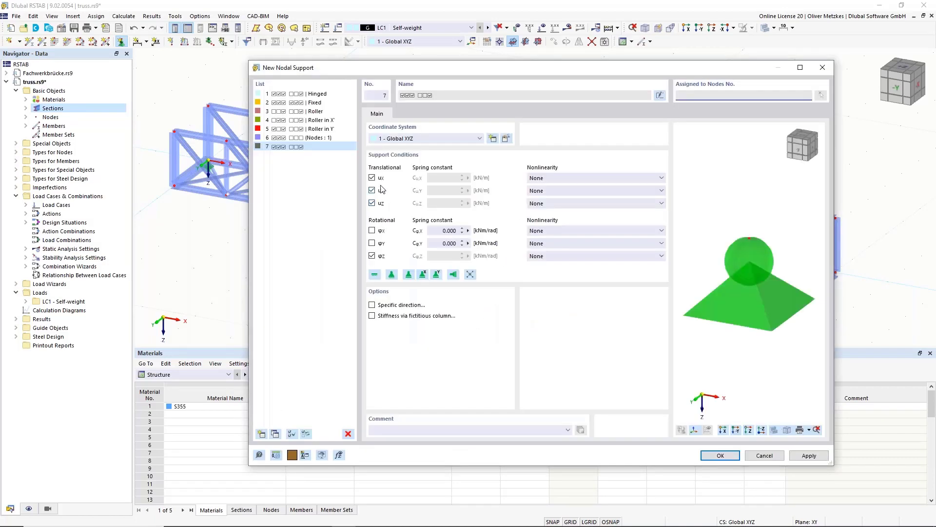
pyautogui.click(372, 190)
pyautogui.click(372, 255)
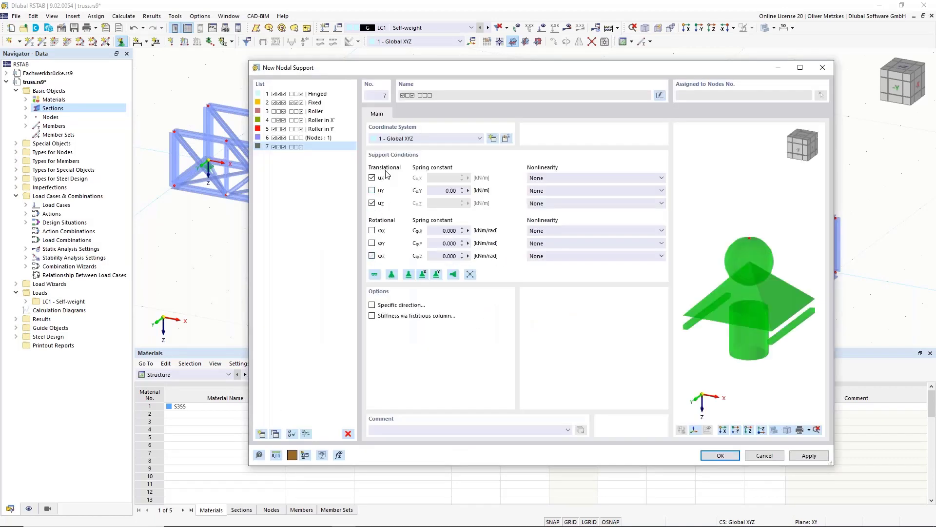
pyautogui.click(720, 455)
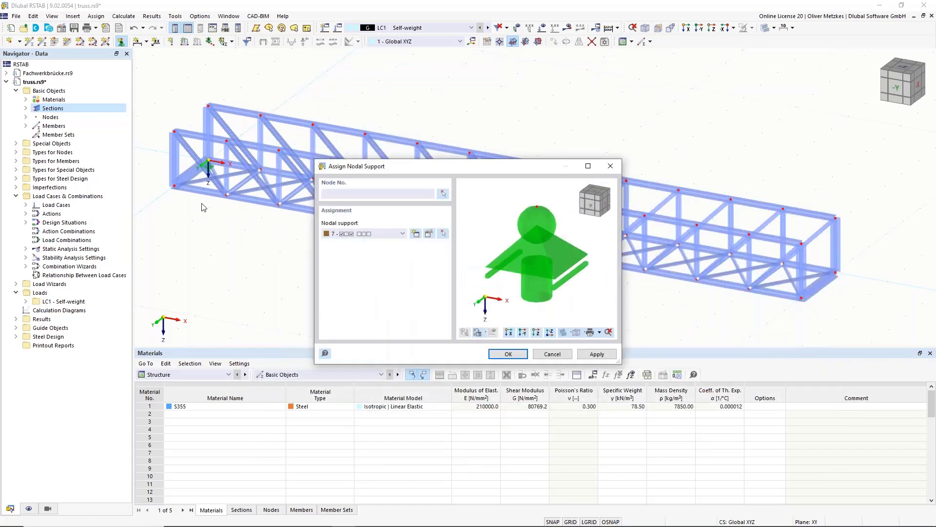
pyautogui.click(174, 186)
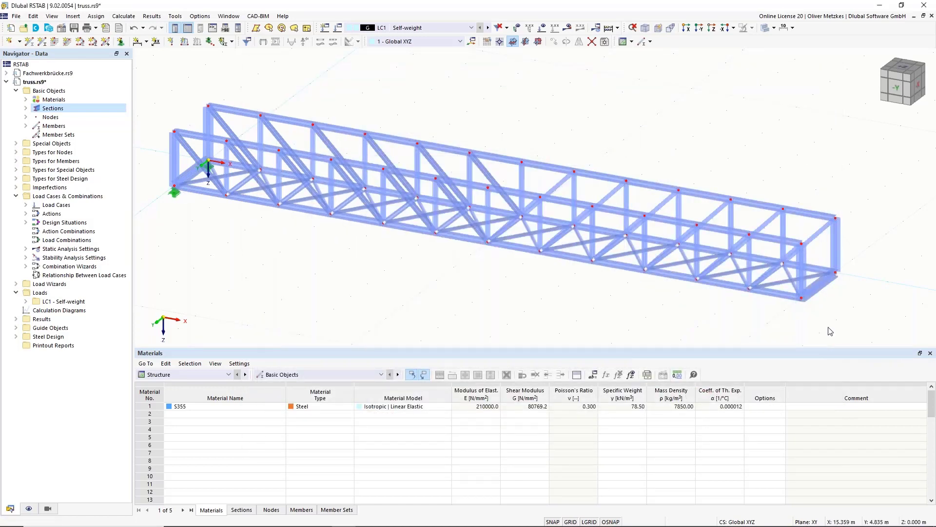
# Step: Create a nodal support fixing only uY and uZ and assign it to the origin-side girder's bottom chord node at the far end
pyautogui.moveTo(774, 271); pyautogui.dragTo(536, 181, button='middle')
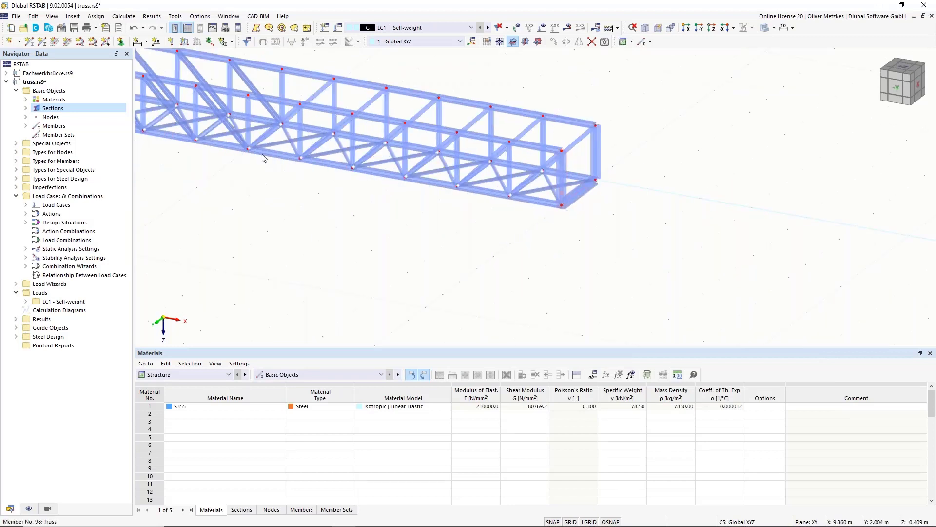
pyautogui.click(121, 42)
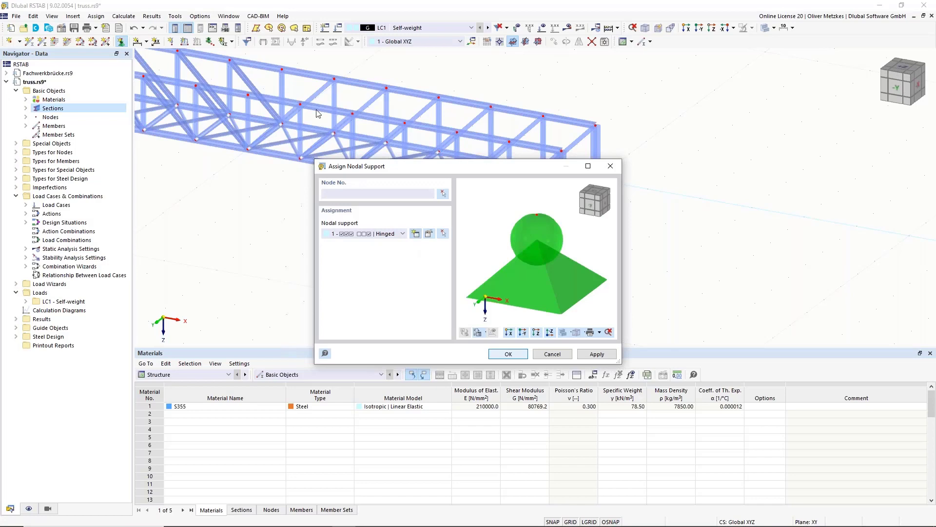
pyautogui.click(415, 233)
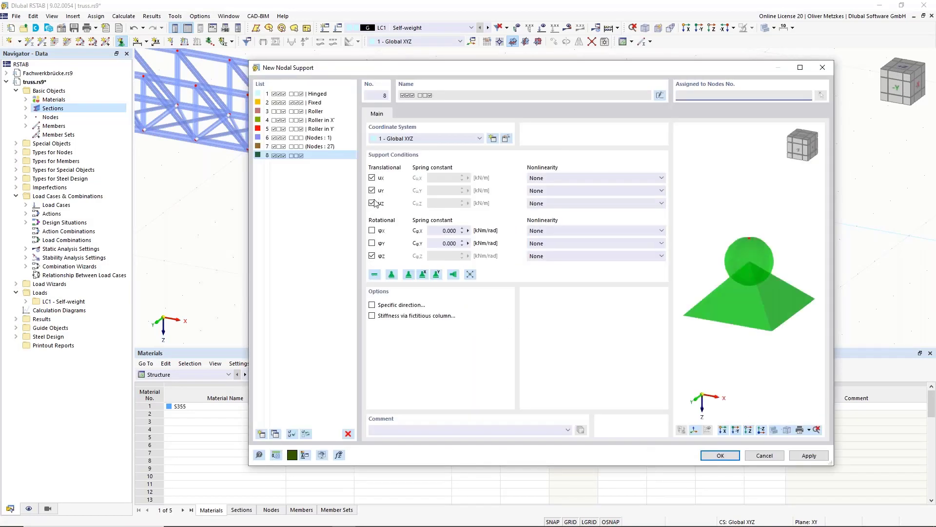
pyautogui.click(372, 177)
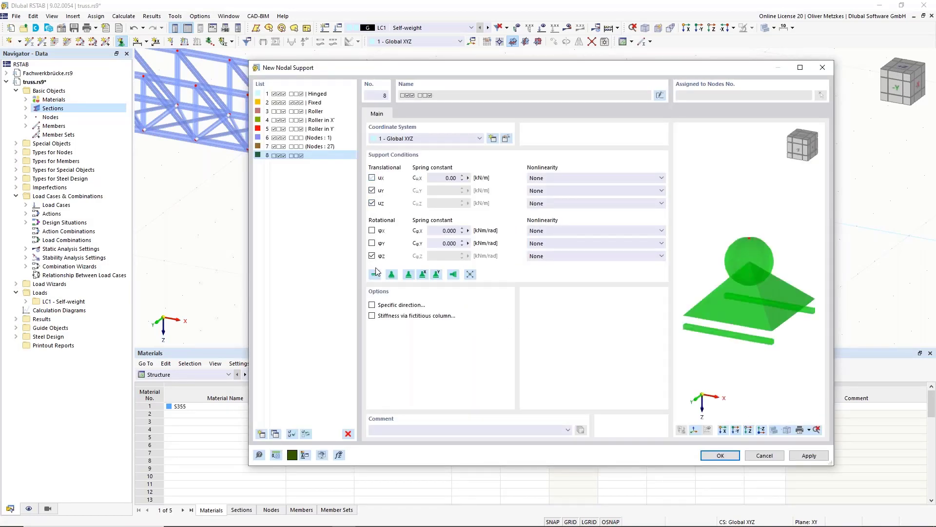
pyautogui.click(372, 256)
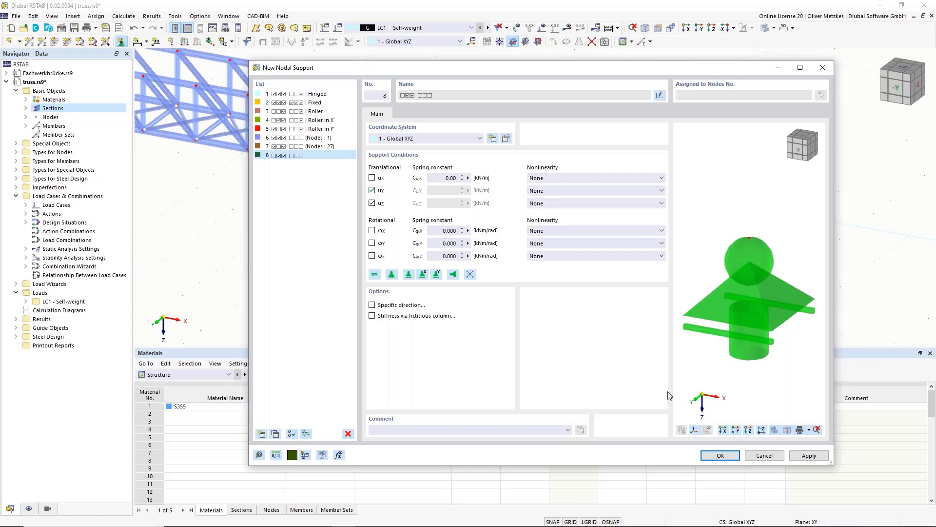
pyautogui.click(718, 455)
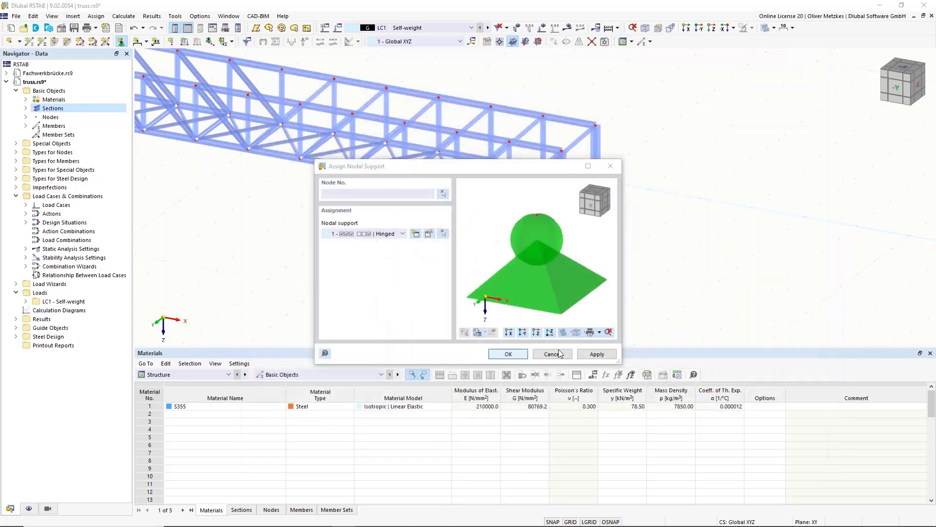
pyautogui.click(520, 357)
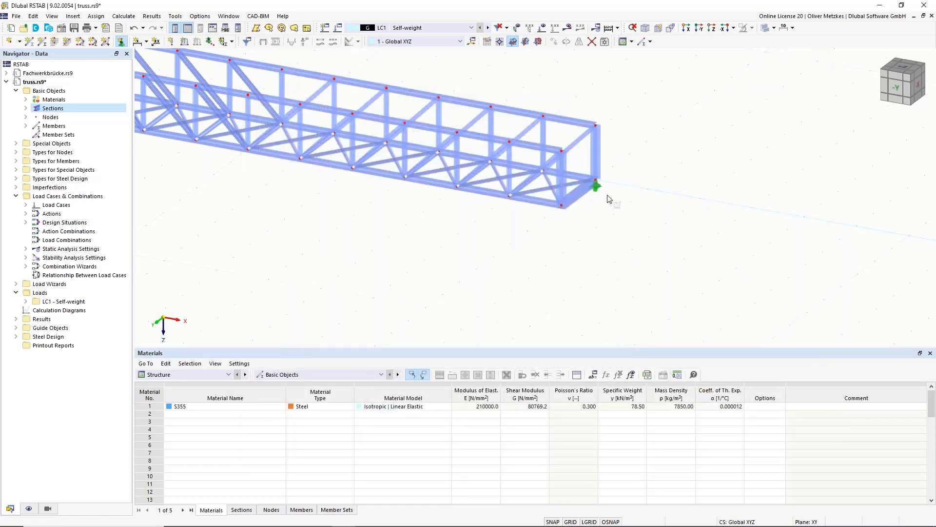
pyautogui.press('Escape')
# Step: Create a nodal support fixing only uZ, with all rotations free, and assign it to the other girder's bottom chord node at the far end
pyautogui.click(121, 41)
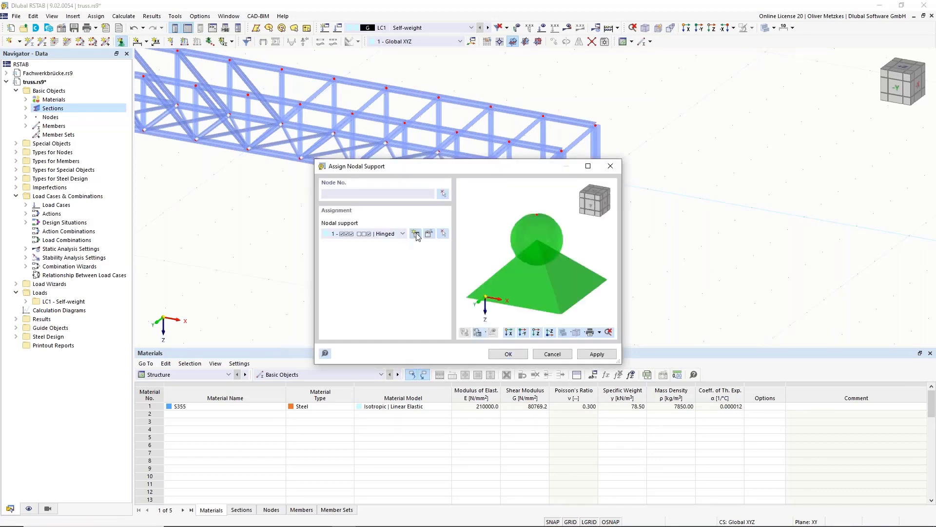
pyautogui.click(416, 234)
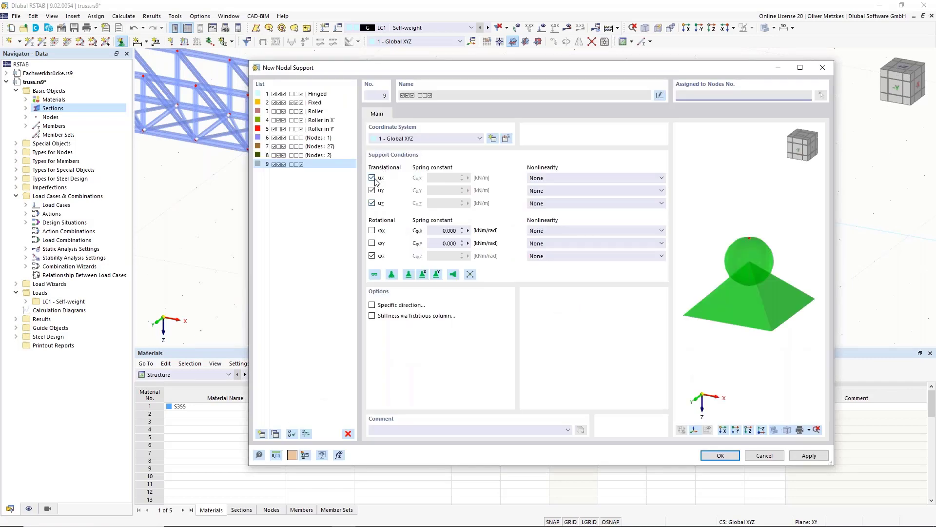
pyautogui.click(371, 177)
pyautogui.click(372, 190)
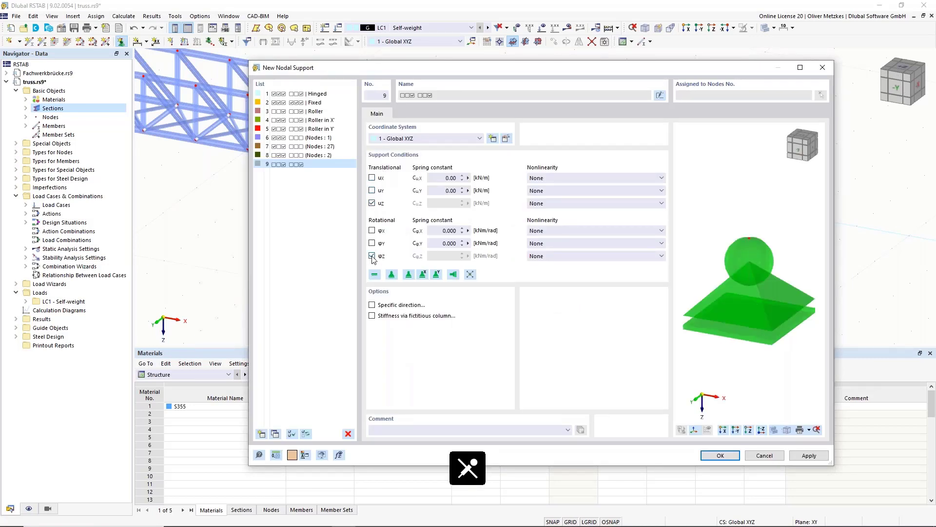
pyautogui.click(372, 256)
pyautogui.click(721, 455)
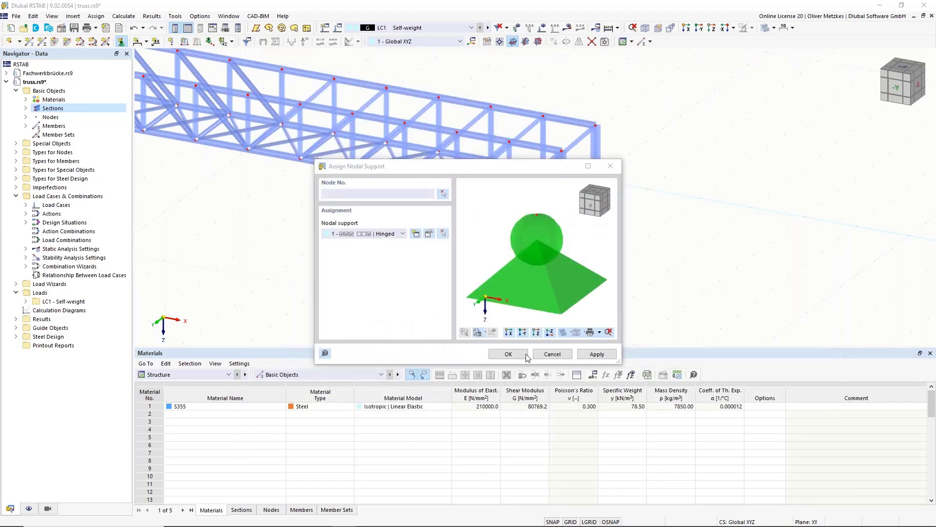
pyautogui.click(508, 354)
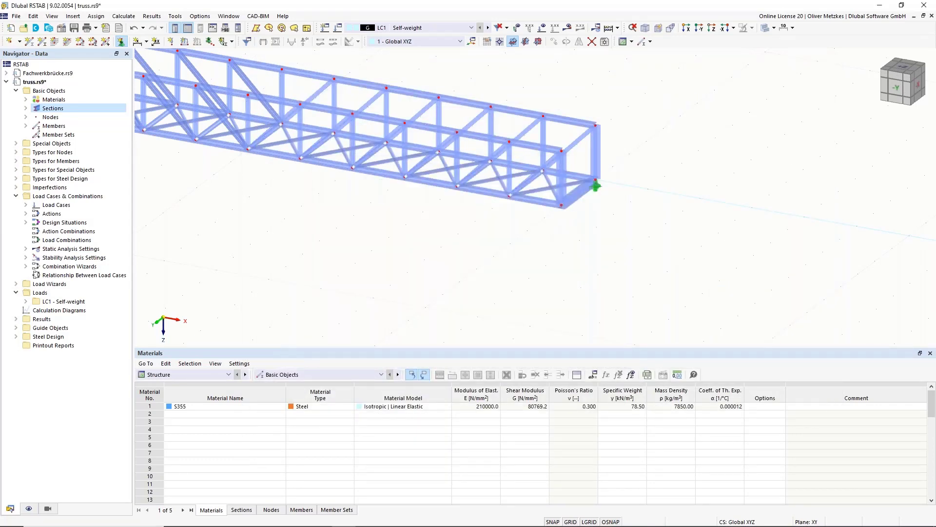
pyautogui.click(562, 205)
pyautogui.press('Escape')
pyautogui.scroll(-1, 404, 259)
pyautogui.moveTo(457, 272); pyautogui.dragTo(661, 270, button='middle')
pyautogui.scroll(5, 630, 194)
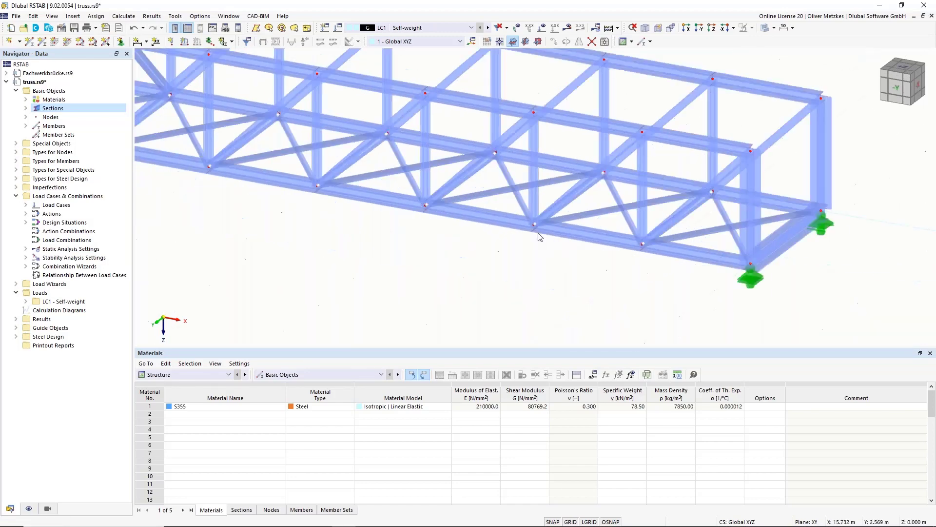
pyautogui.scroll(-3, 538, 236)
pyautogui.scroll(-2, 538, 235)
pyautogui.moveTo(538, 235); pyautogui.dragTo(640, 223, button='middle')
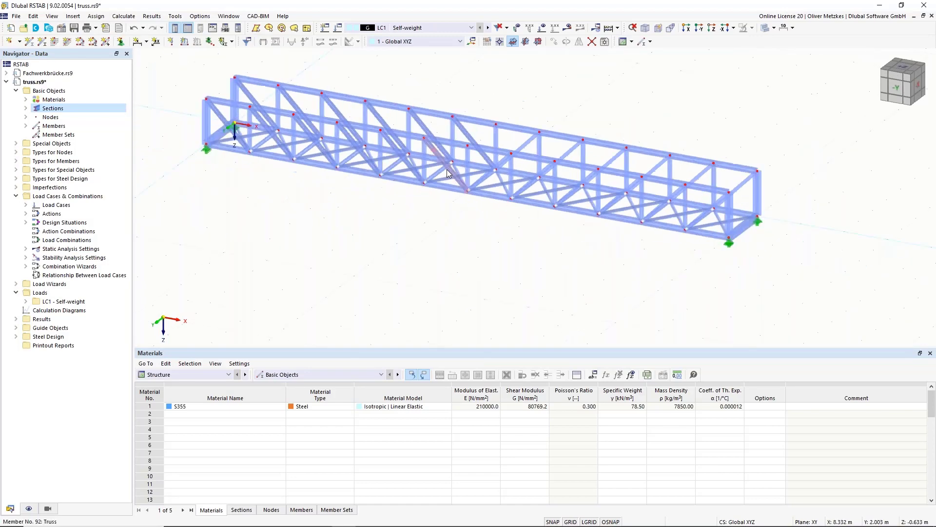
pyautogui.click(76, 30)
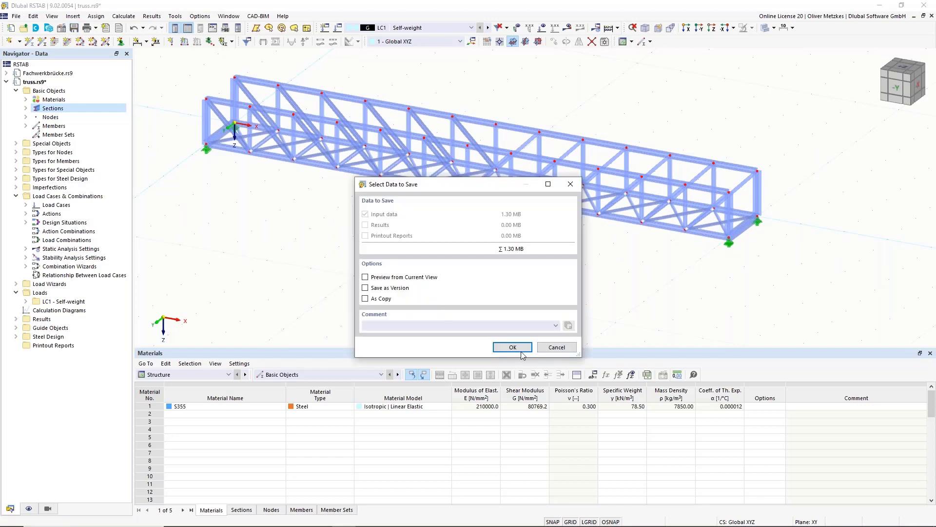
pyautogui.click(512, 347)
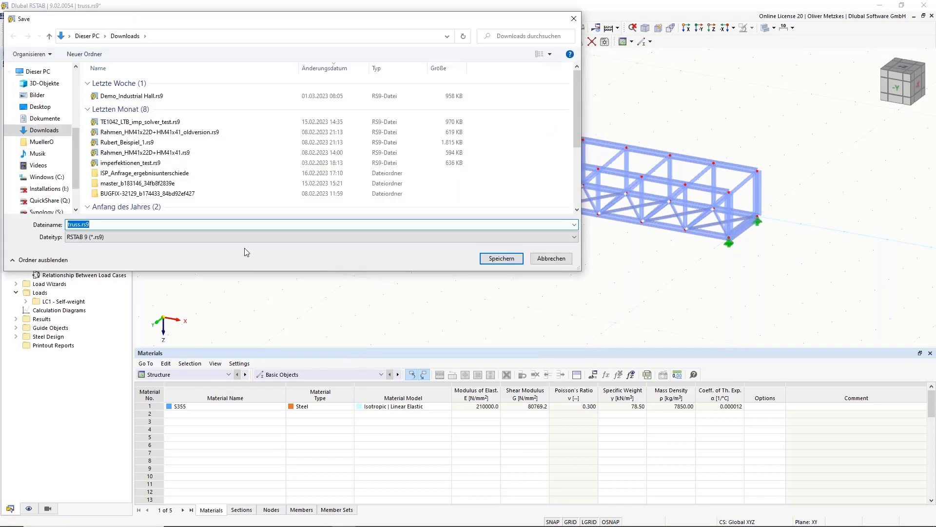
pyautogui.click(534, 259)
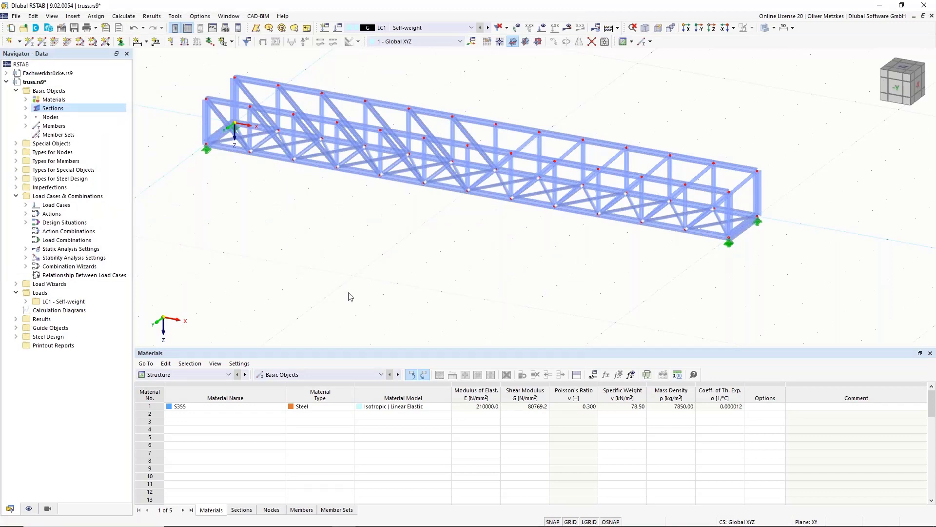
# Step: Save the truss bridge model
pyautogui.hotkey('ctrl', 's')
# Step: Create load case LC2 named "cable left" with the Permanent/Imposed action category
pyautogui.click(340, 30)
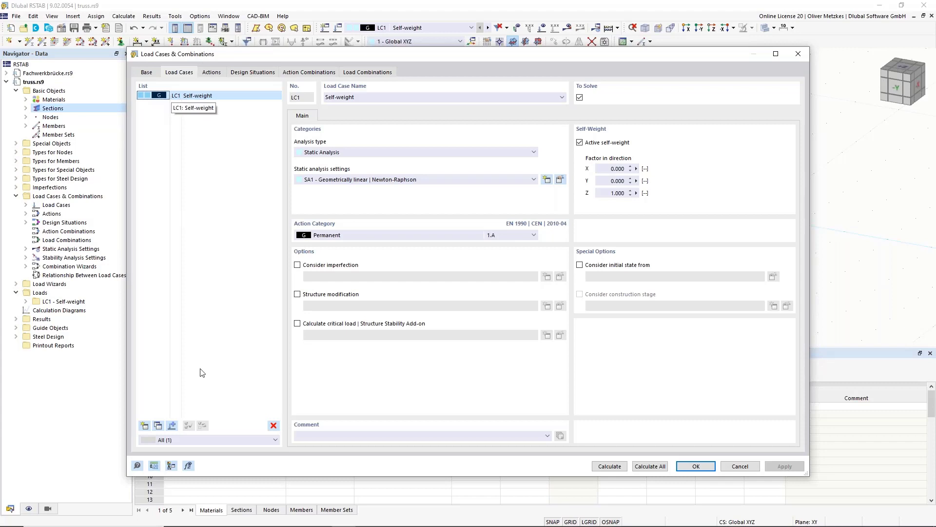
pyautogui.click(144, 425)
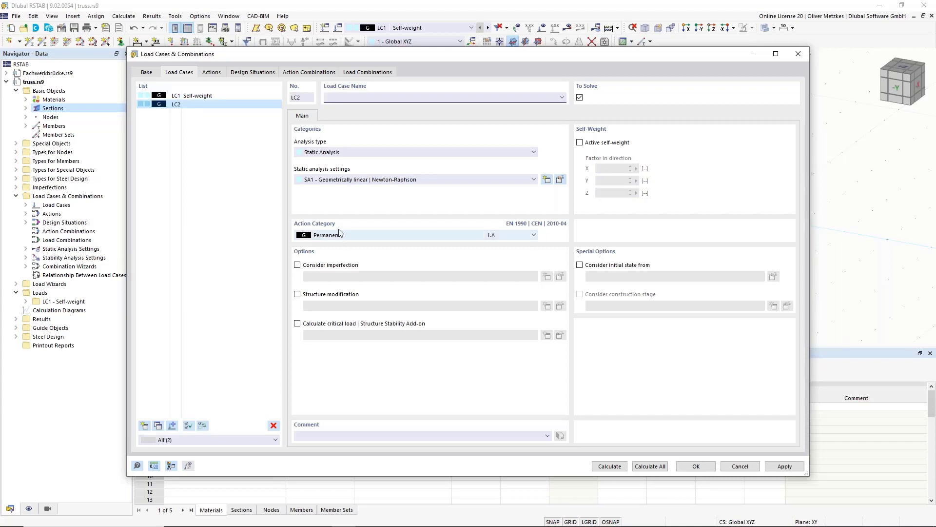
pyautogui.click(327, 238)
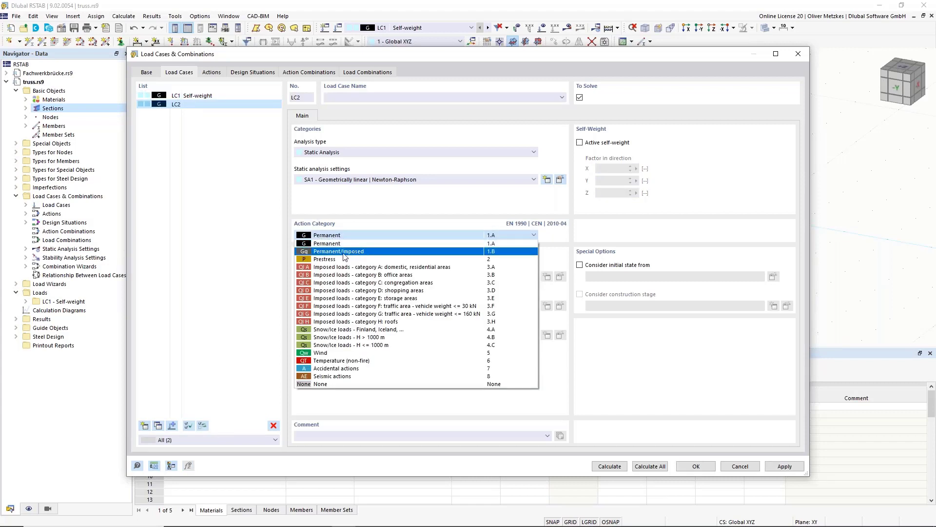
pyautogui.click(354, 255)
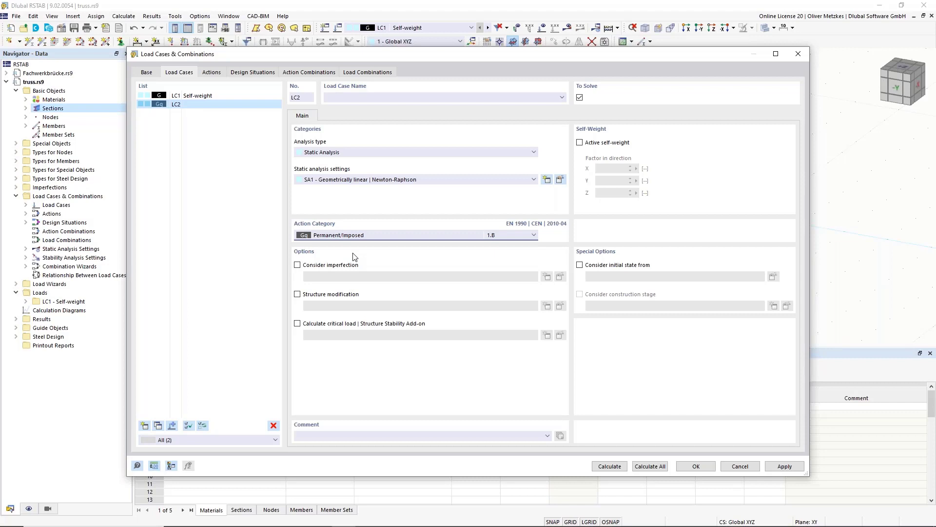
pyautogui.click(366, 98)
pyautogui.write('ca')
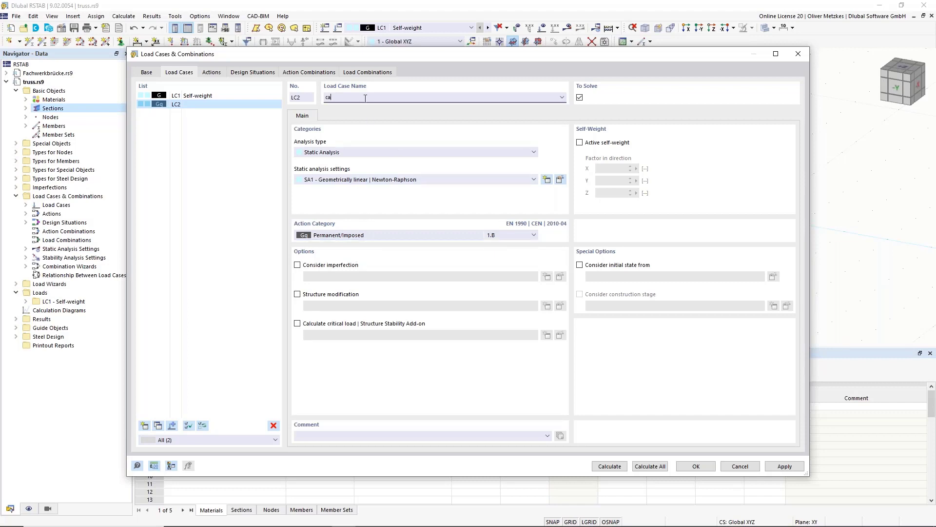
pyautogui.write('ble left')
pyautogui.click(205, 132)
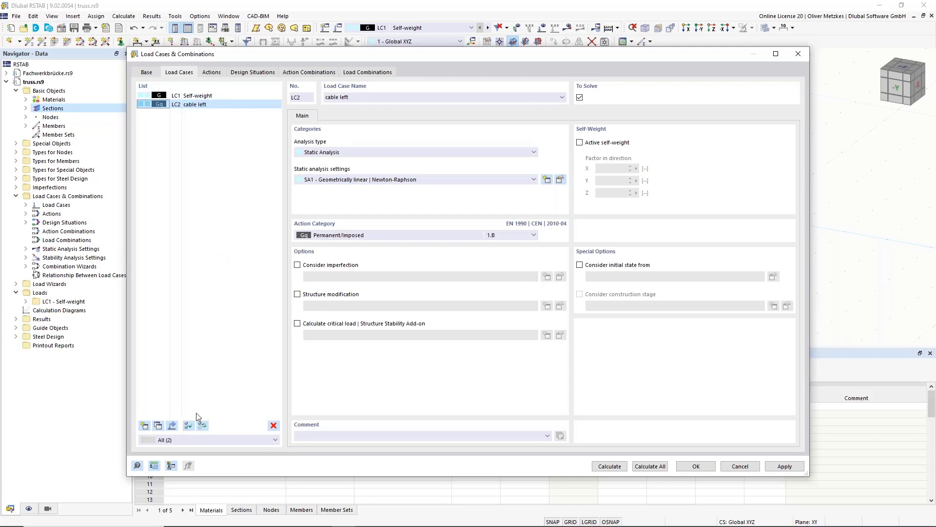
# Step: Copy the cable left load case as LC3 and name it "cable right additionally"
pyautogui.click(157, 425)
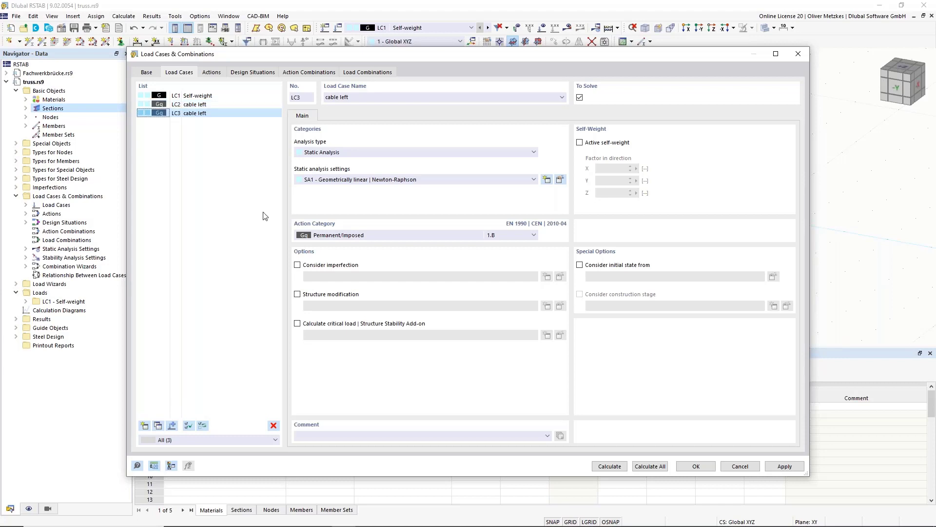
pyautogui.doubleClick(343, 97)
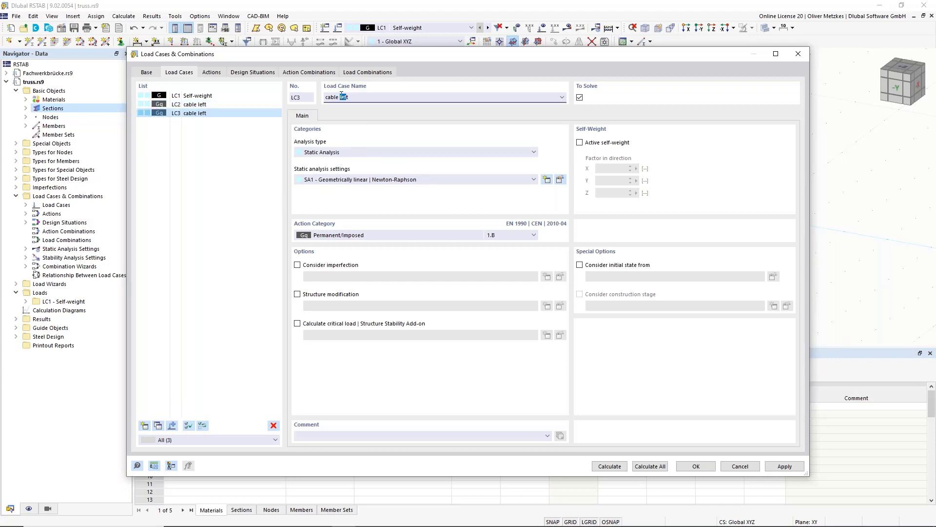
pyautogui.write('right additionally')
pyautogui.click(243, 105)
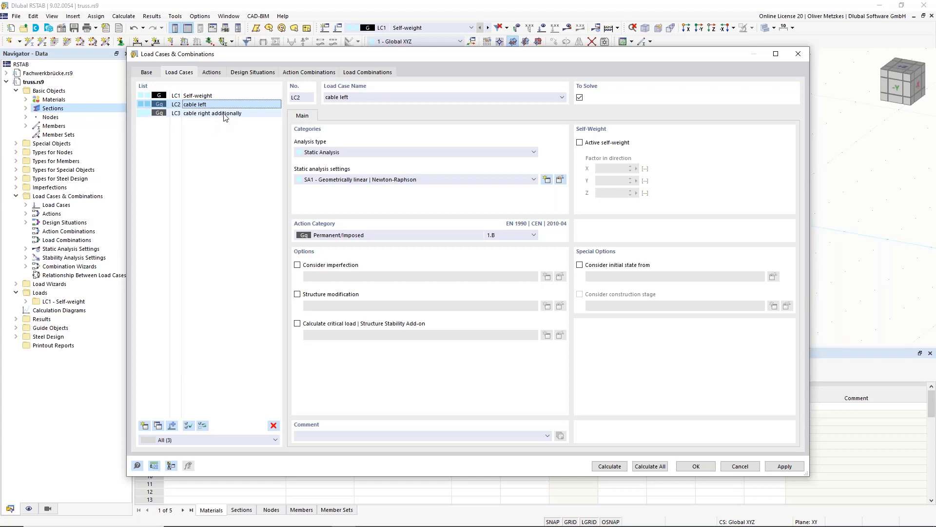
# Step: Create load case LC4 named "walkway" with the action category Imposed loads - category F: traffic area - vehicle weight <= 30 kN
pyautogui.click(144, 426)
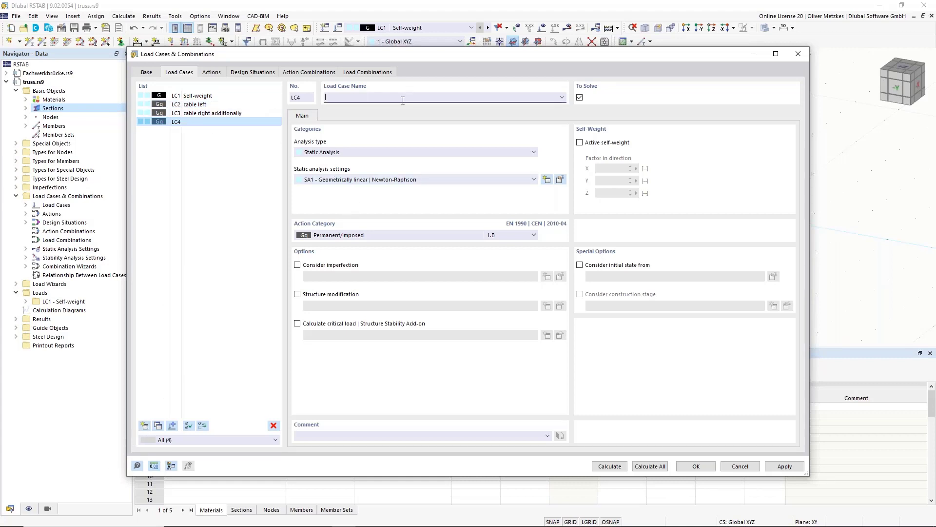
pyautogui.write('woalkway')
pyautogui.press('BackSpace')
pyautogui.click(383, 236)
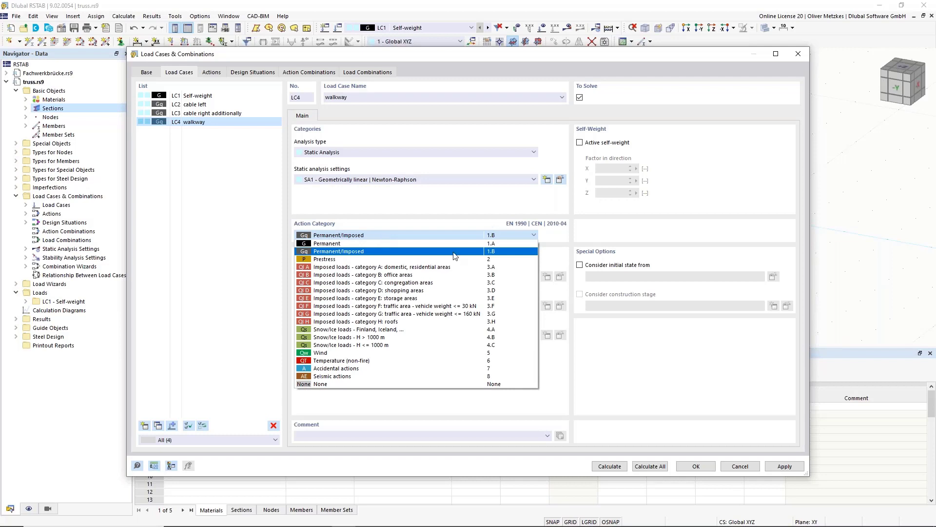
pyautogui.click(383, 306)
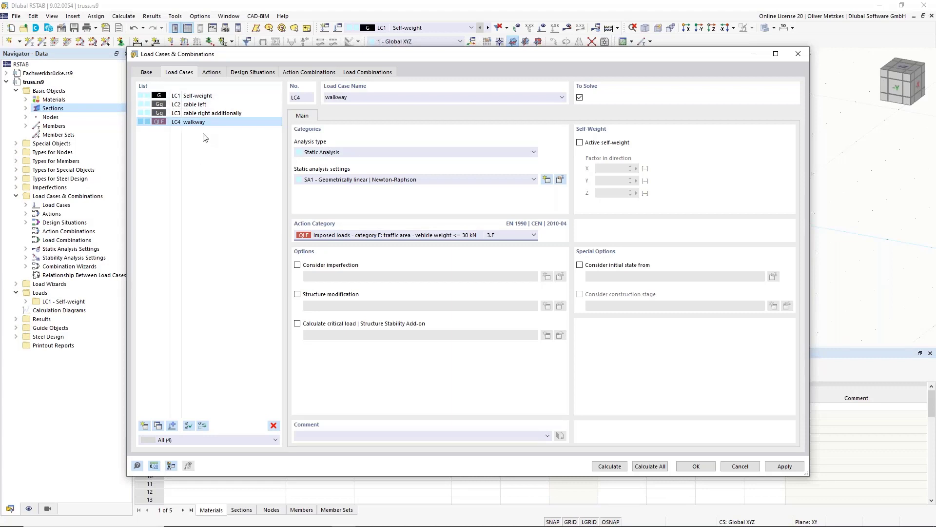
# Step: Create load case LC5 named "Wind in +Y" with the Wind action category
pyautogui.click(155, 426)
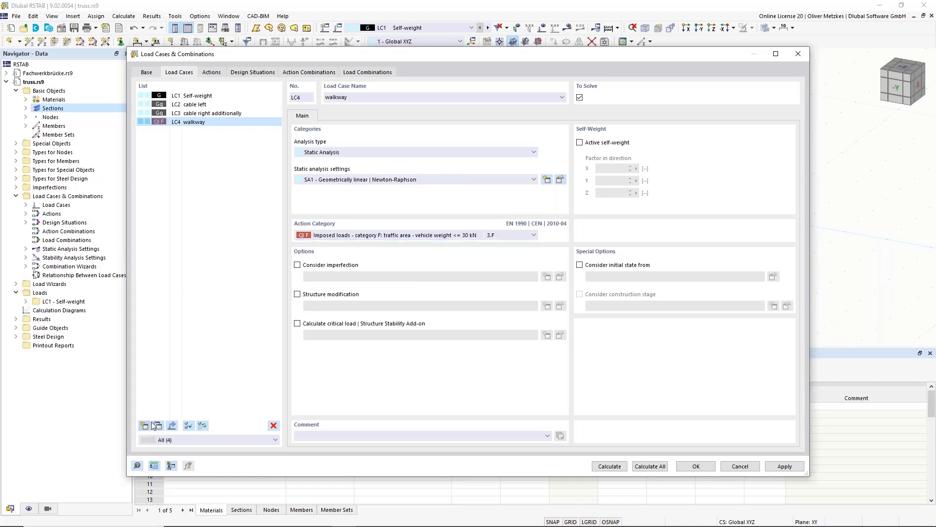
pyautogui.click(385, 236)
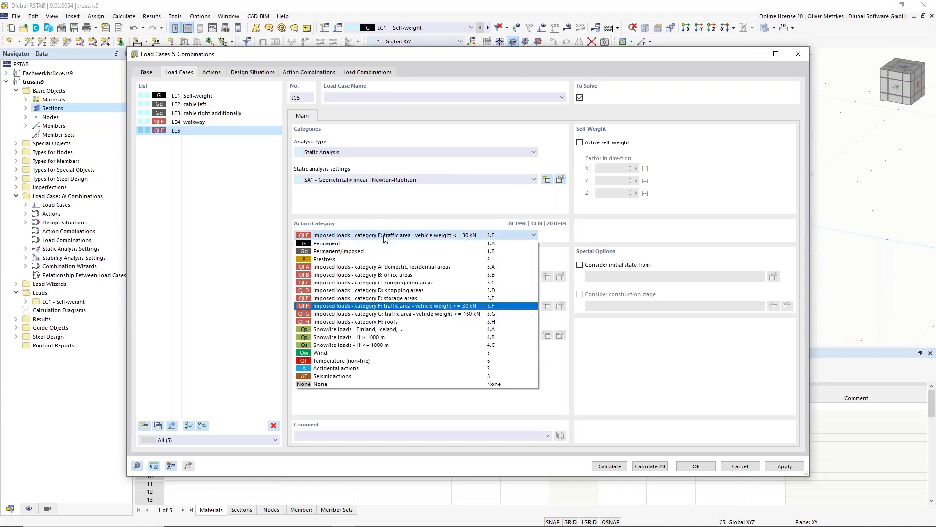
pyautogui.click(338, 353)
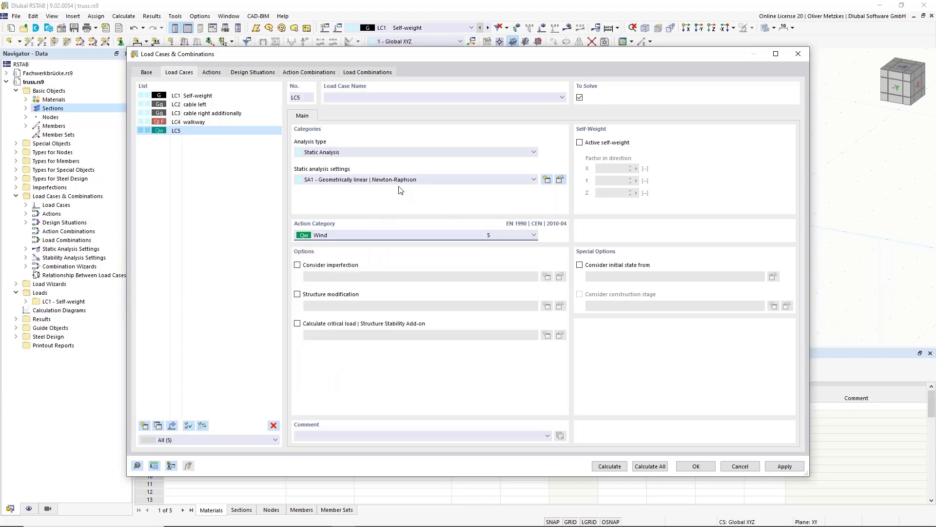
pyautogui.click(370, 97)
pyautogui.write('Wind')
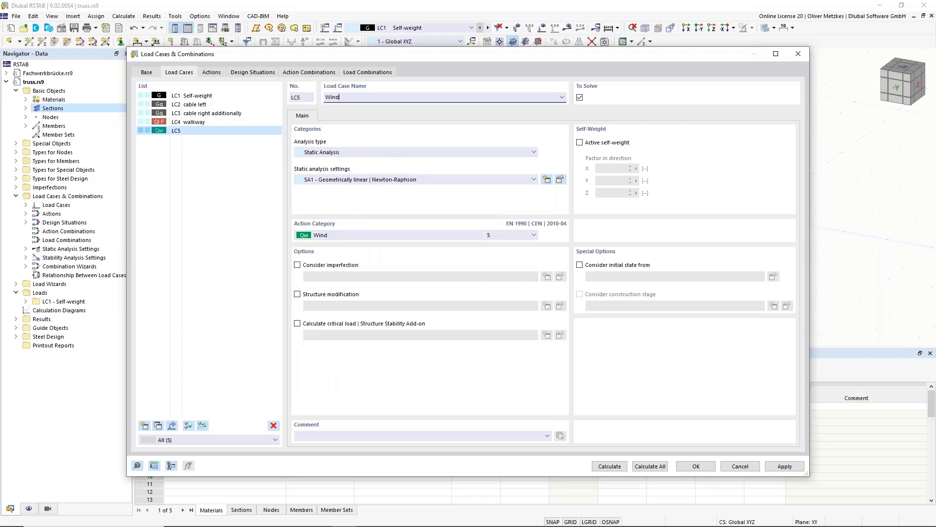
pyautogui.write(' in +Y')
# Step: Copy the Wind in +Y load case as LC6 and name it "Wind in -Y"
pyautogui.click(158, 425)
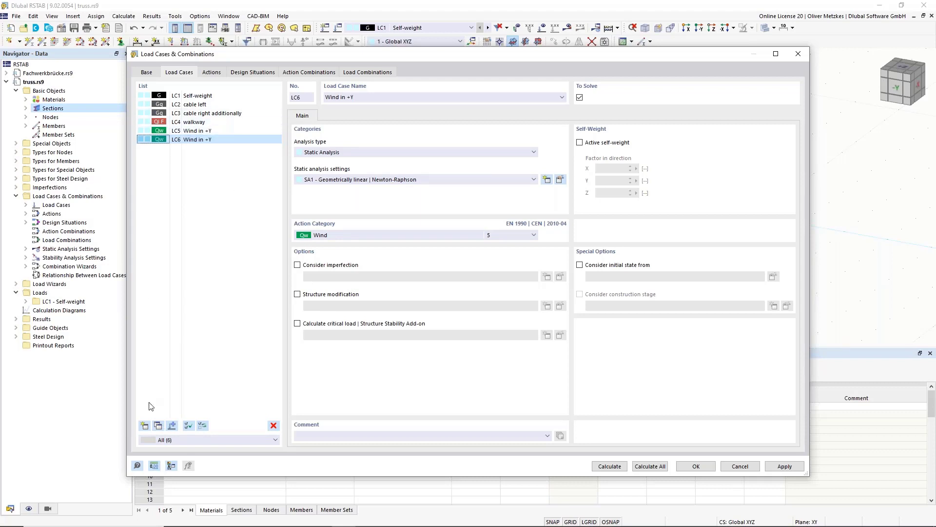
pyautogui.click(348, 97)
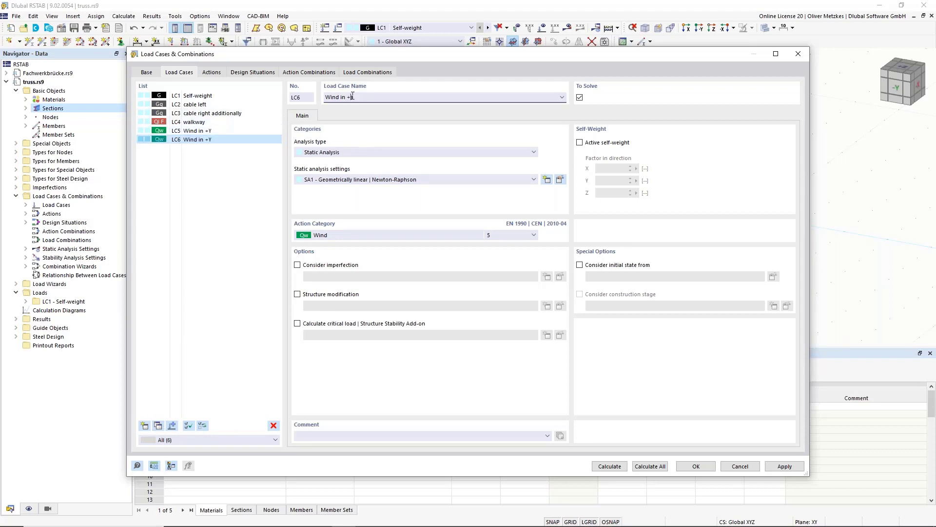
pyautogui.press('BackSpace')
pyautogui.write('-')
pyautogui.click(225, 130)
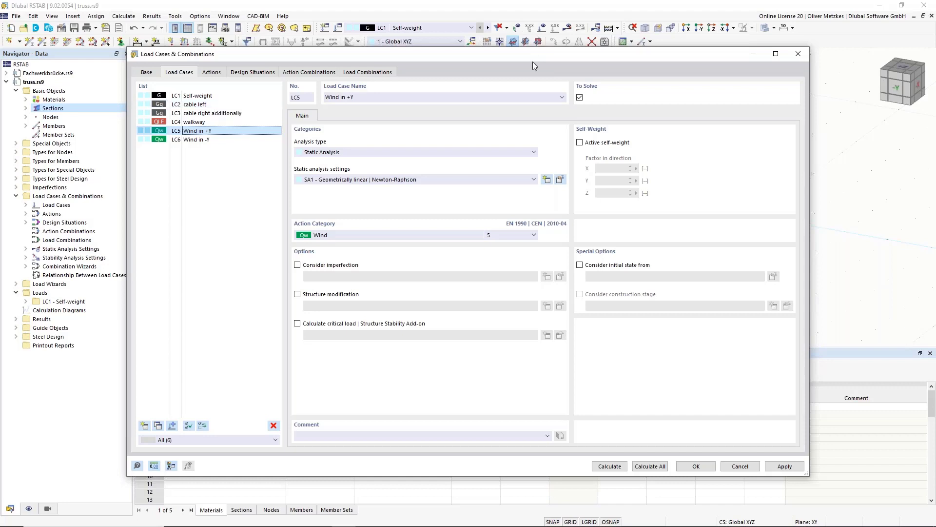
# Step: Move the load cases dialog aside to view the bridge's axis directions for the wind load cases
pyautogui.moveTo(533, 61); pyautogui.dragTo(469, 320)
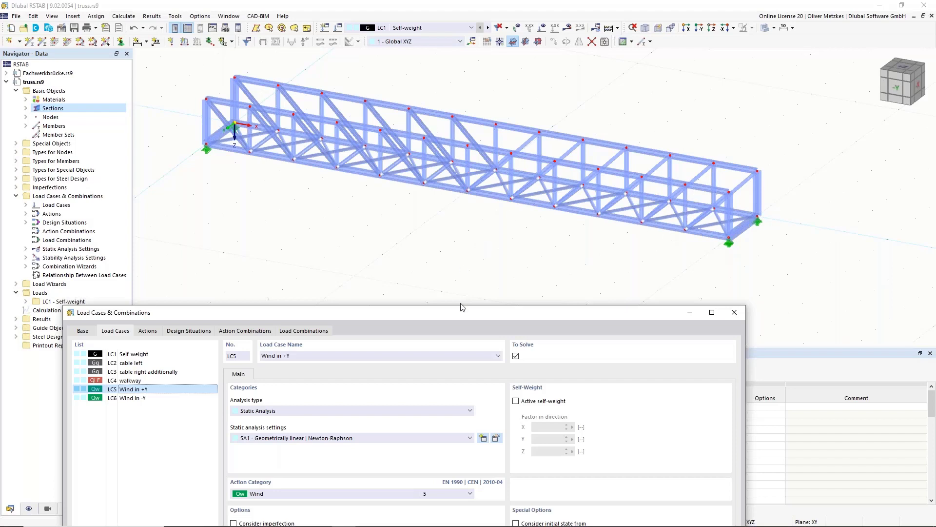
pyautogui.moveTo(462, 307); pyautogui.dragTo(620, 90)
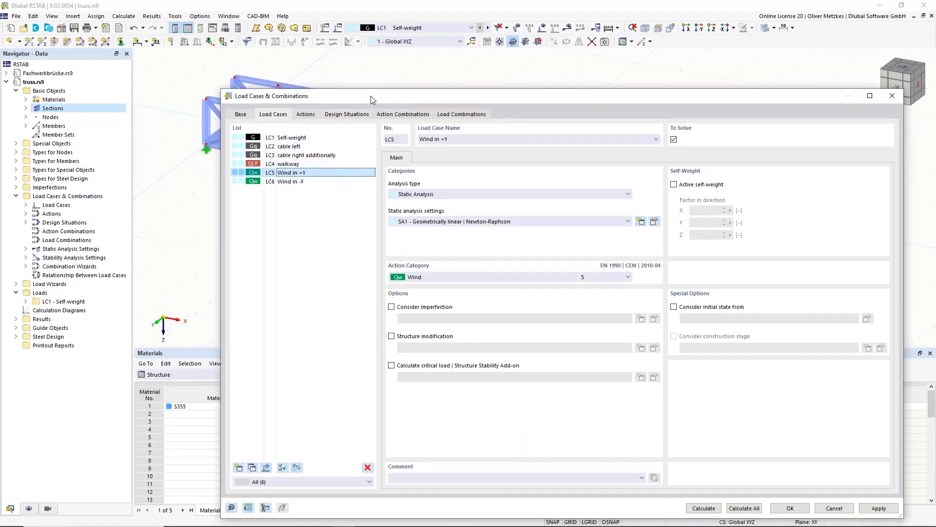
pyautogui.moveTo(371, 95); pyautogui.dragTo(347, 72)
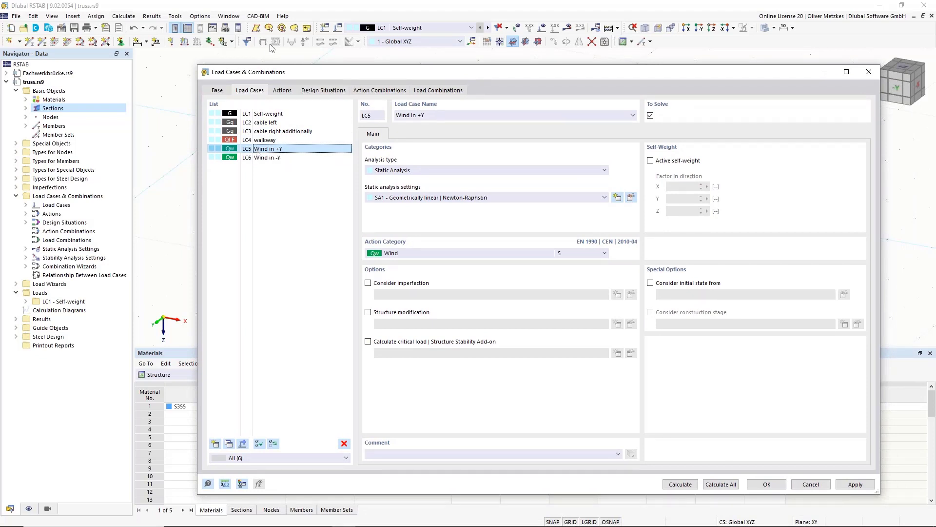
# Step: Review the standard and combination wizard settings, the load case list and the actions derived from the load cases
pyautogui.click(219, 92)
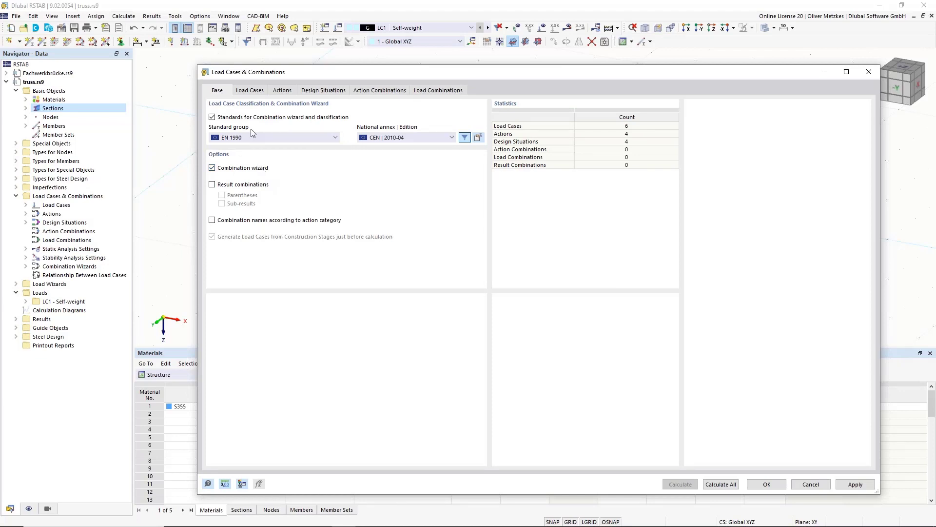
pyautogui.click(259, 96)
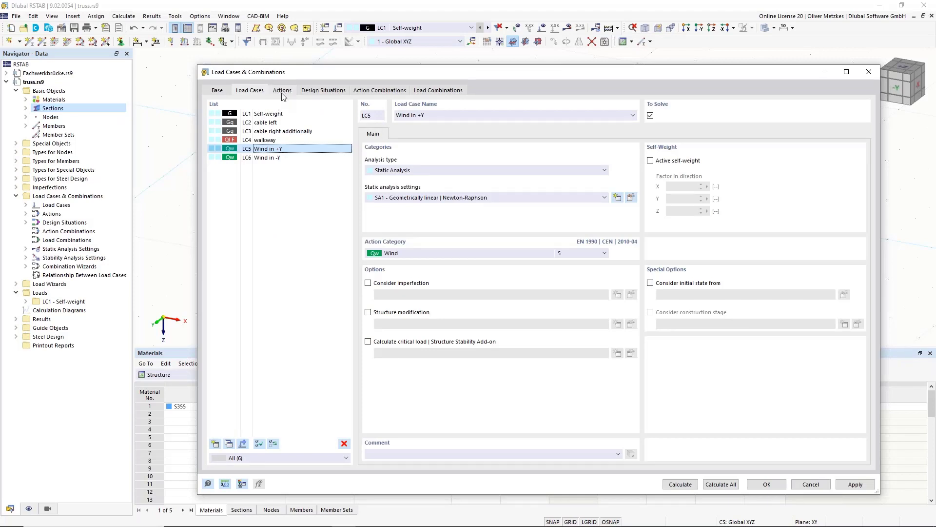
pyautogui.click(274, 95)
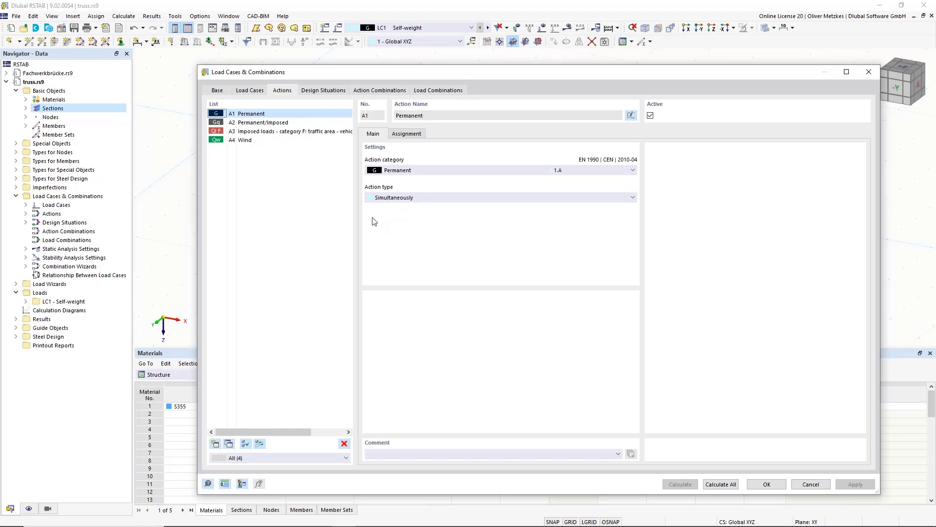
# Step: Review the Permanent/Imposed and Wind actions and the combination rule of the ULS (STR/GEO) design situation
pyautogui.click(267, 123)
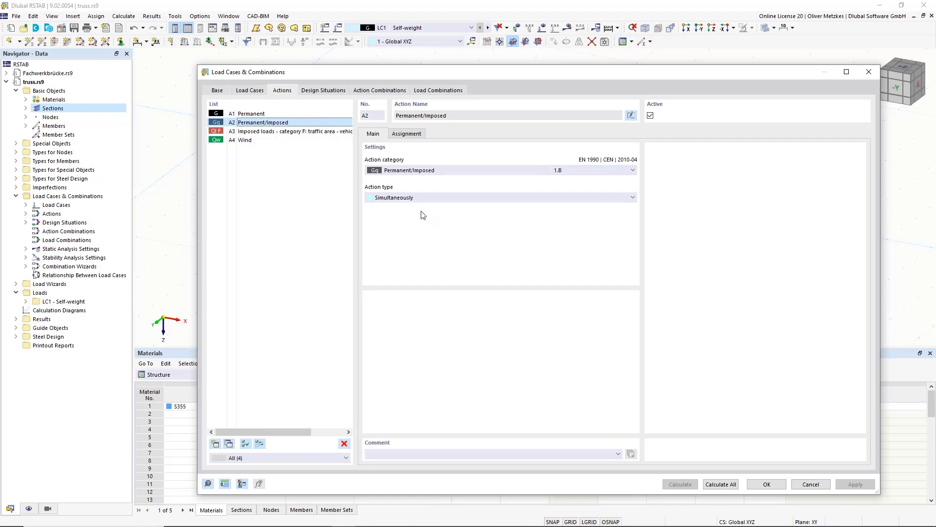
pyautogui.click(271, 140)
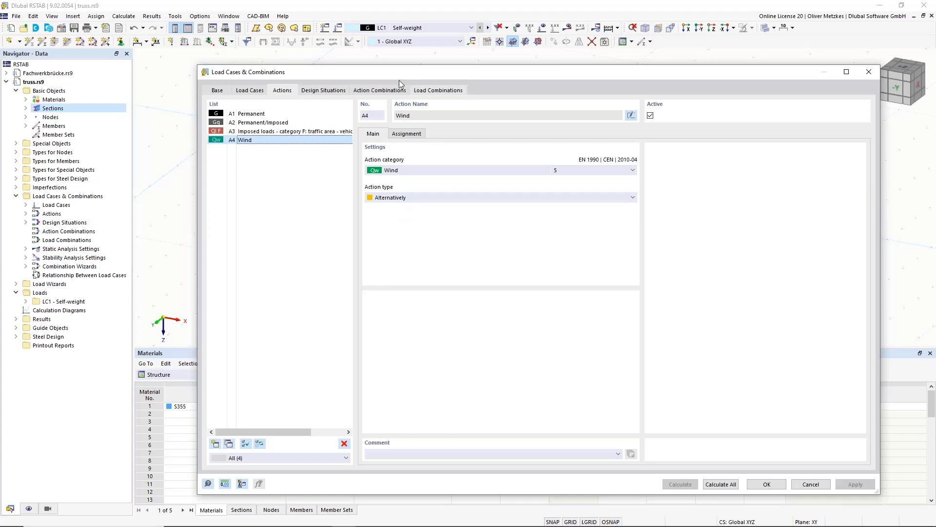
pyautogui.click(323, 90)
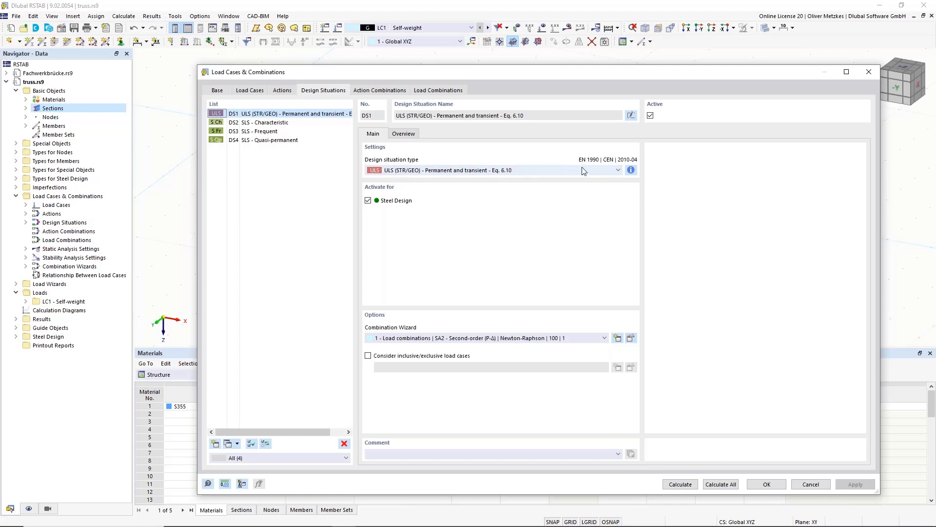
pyautogui.click(631, 171)
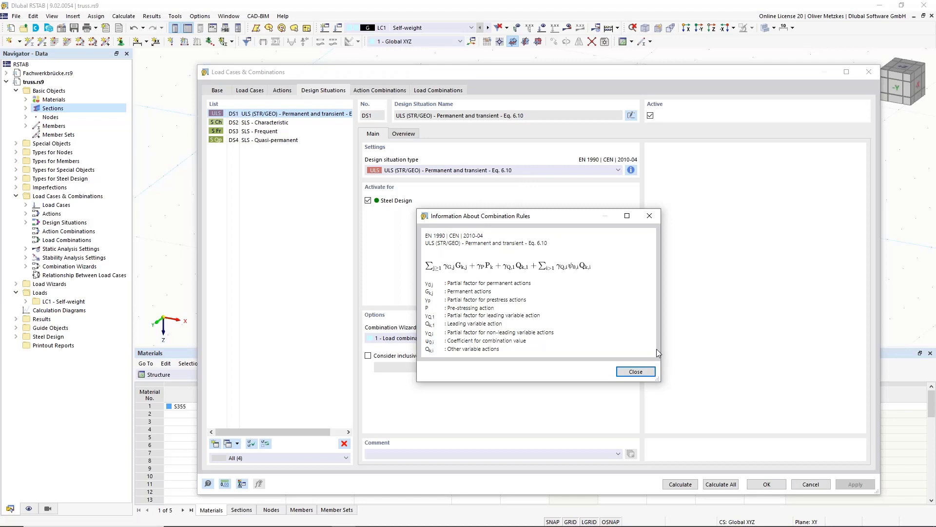
pyautogui.click(635, 372)
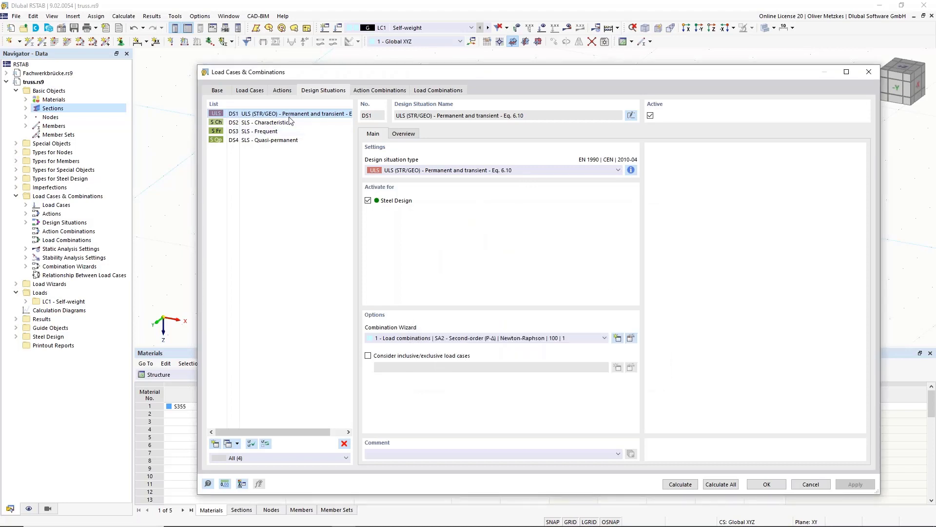
# Step: Delete the SLS - Frequent and SLS - Quasi-permanent design situations
pyautogui.click(257, 124)
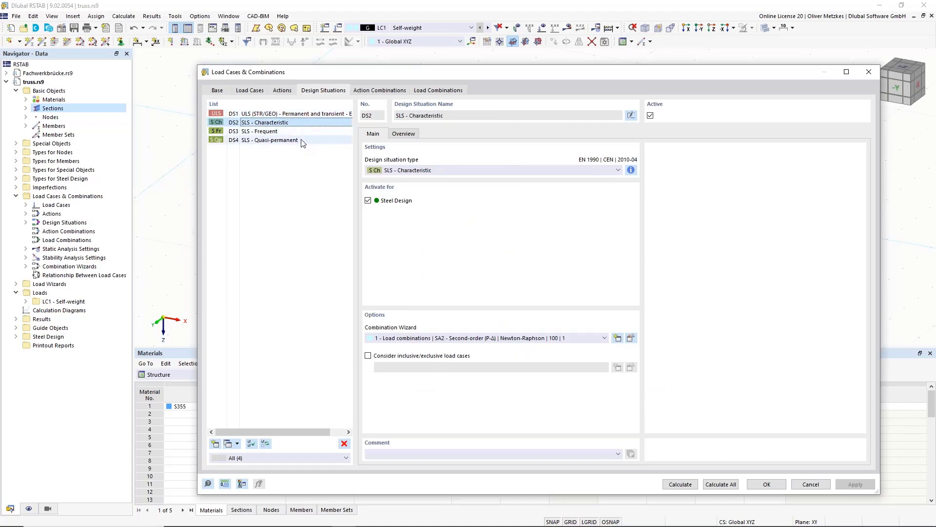
pyautogui.click(286, 132)
pyautogui.keyDown('shift'); pyautogui.click(279, 140); pyautogui.keyUp('shift')
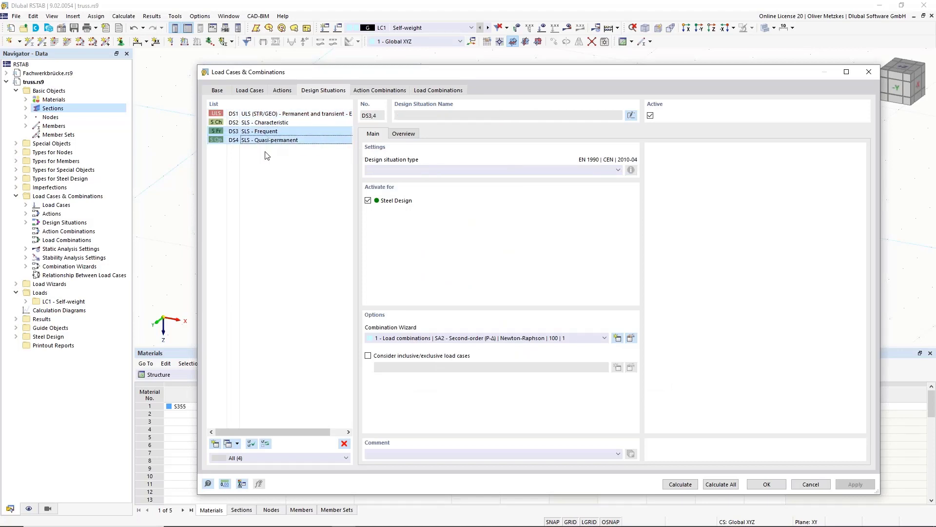
pyautogui.click(344, 443)
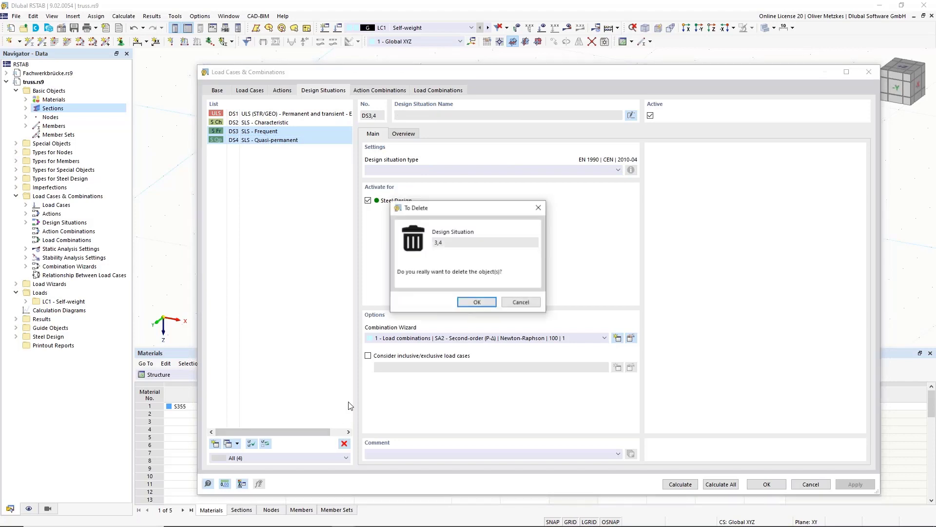
pyautogui.click(477, 302)
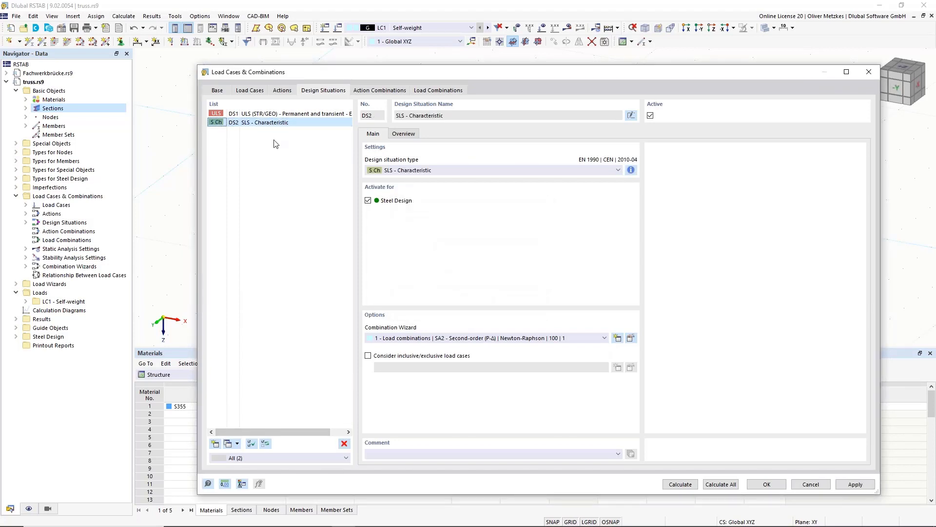
# Step: Enable inclusive/exclusive load cases for the ULS design situation DS1 and start a new relationship between load cases
pyautogui.click(281, 114)
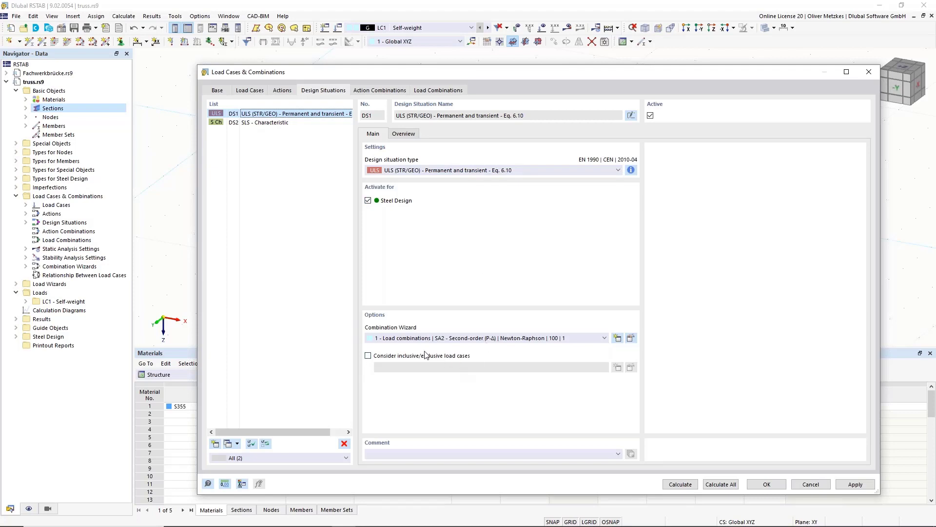
pyautogui.click(401, 357)
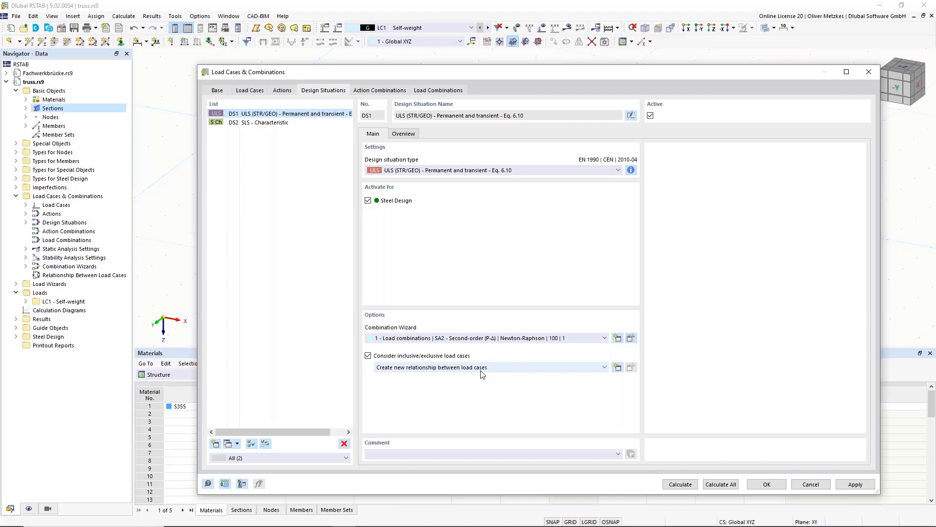
pyautogui.click(618, 367)
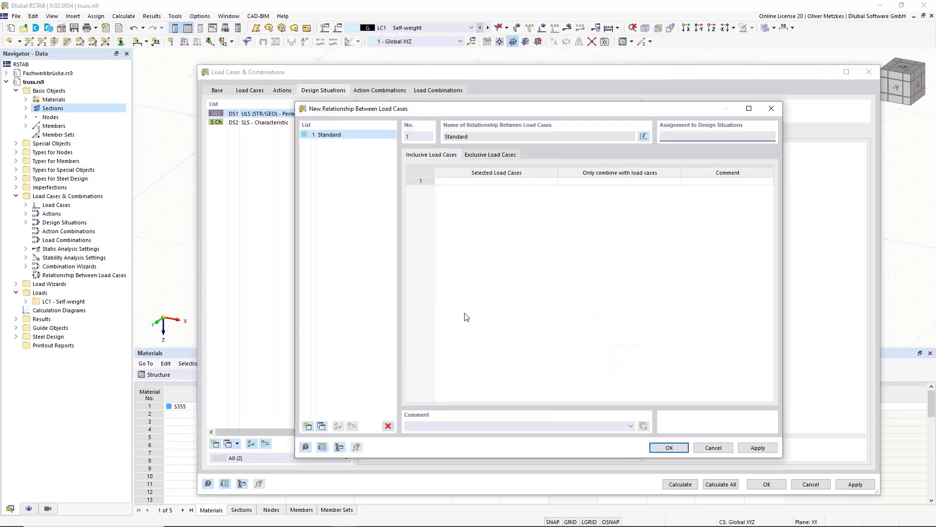
# Step: Define an inclusive relationship so that LC3 (cable right additionally) is only combined with LC2 (cable left)
pyautogui.click(495, 183)
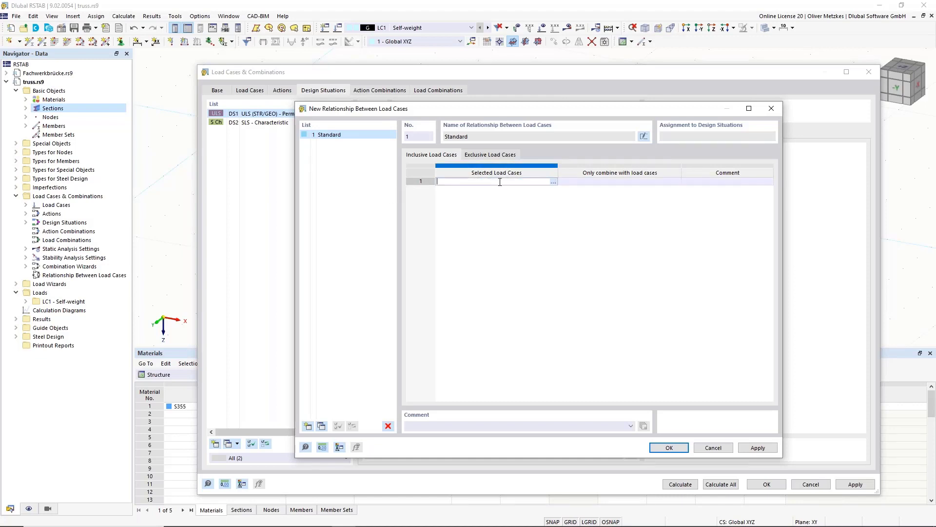
pyautogui.click(553, 182)
pyautogui.click(422, 177)
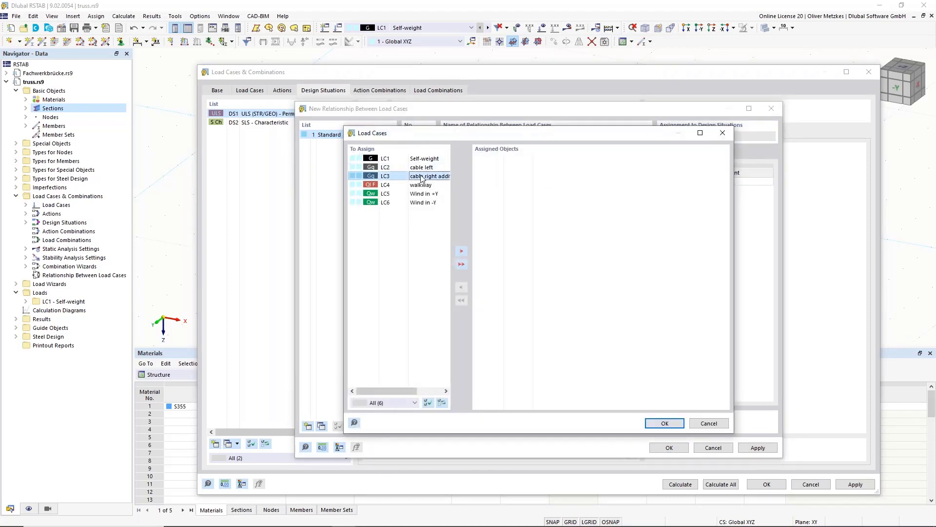
pyautogui.doubleClick(422, 176)
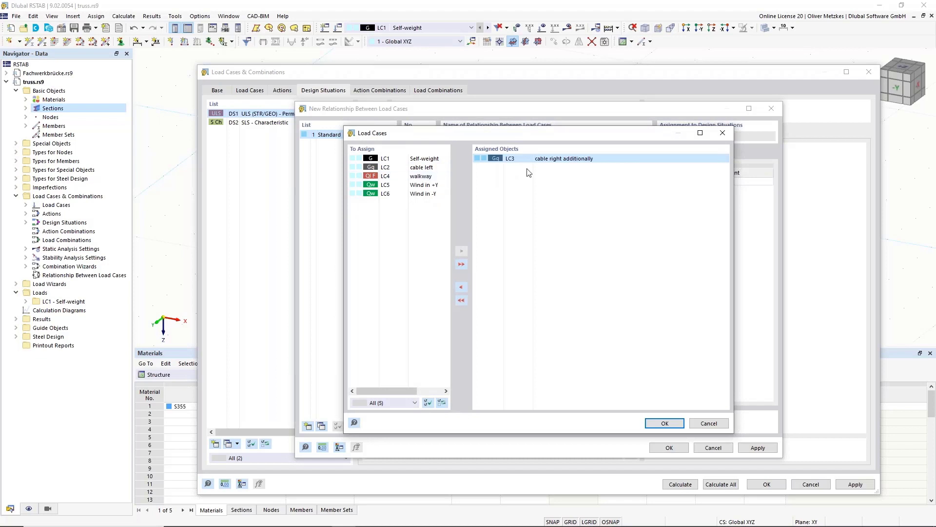
pyautogui.click(680, 422)
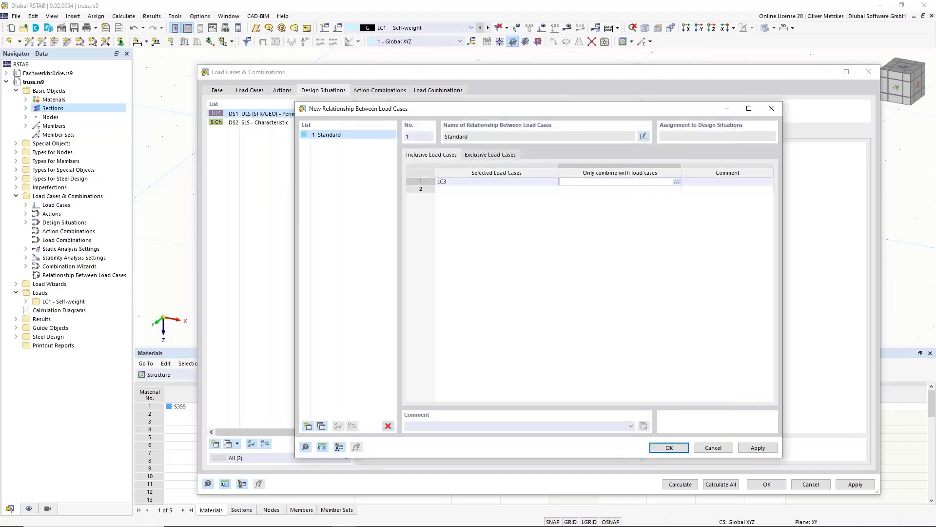
pyautogui.click(677, 182)
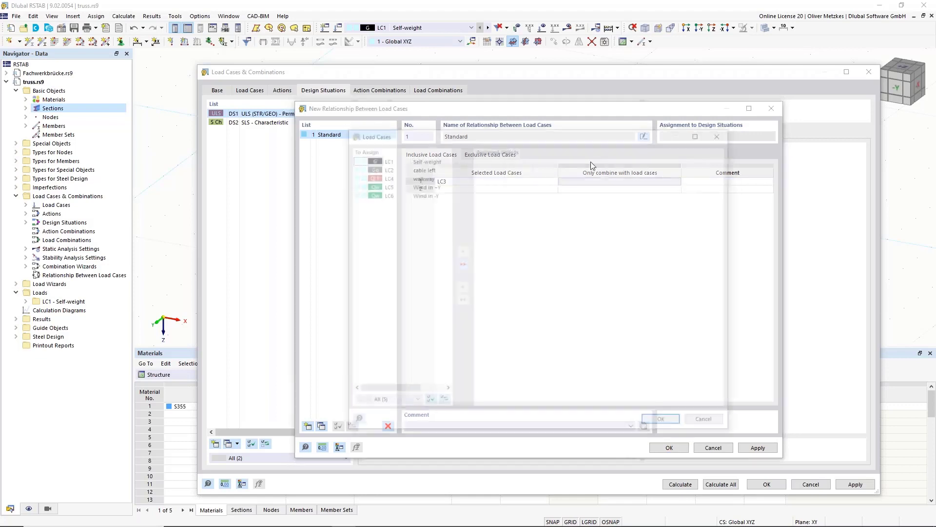
pyautogui.doubleClick(418, 168)
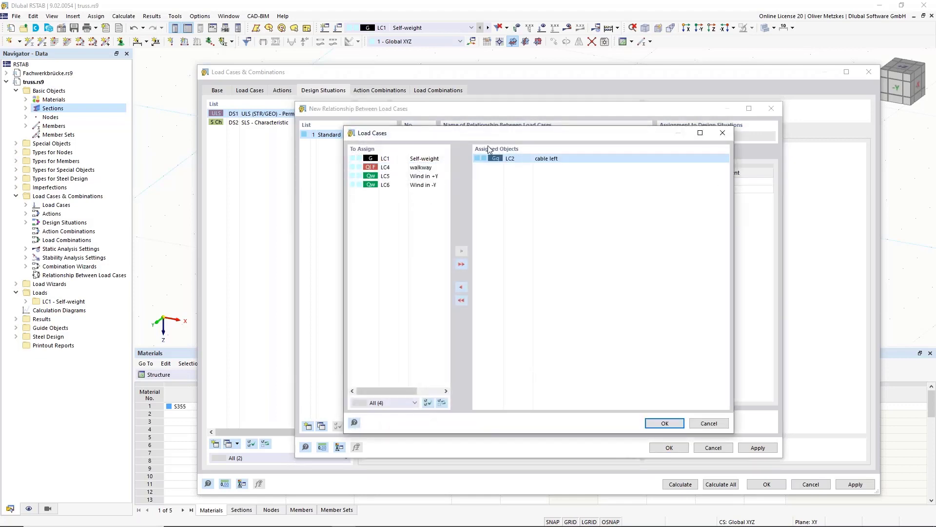
pyautogui.click(653, 424)
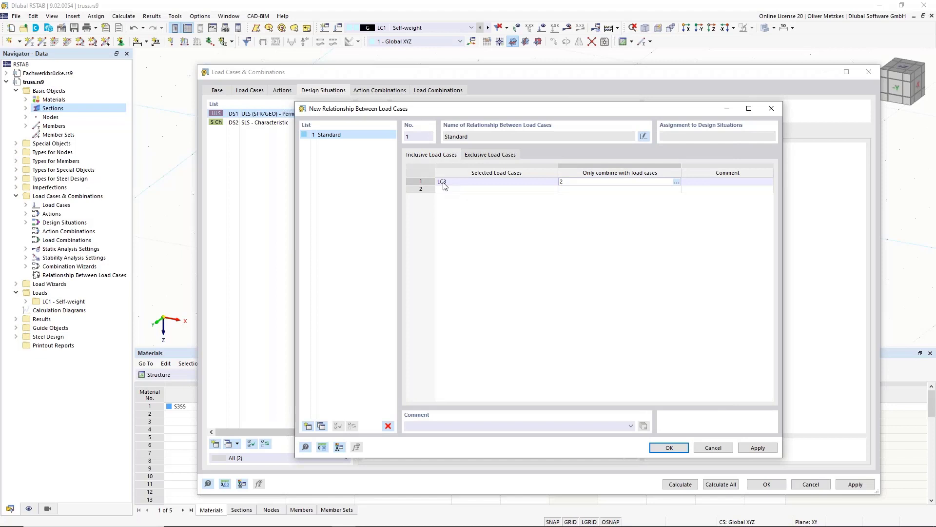
pyautogui.click(496, 190)
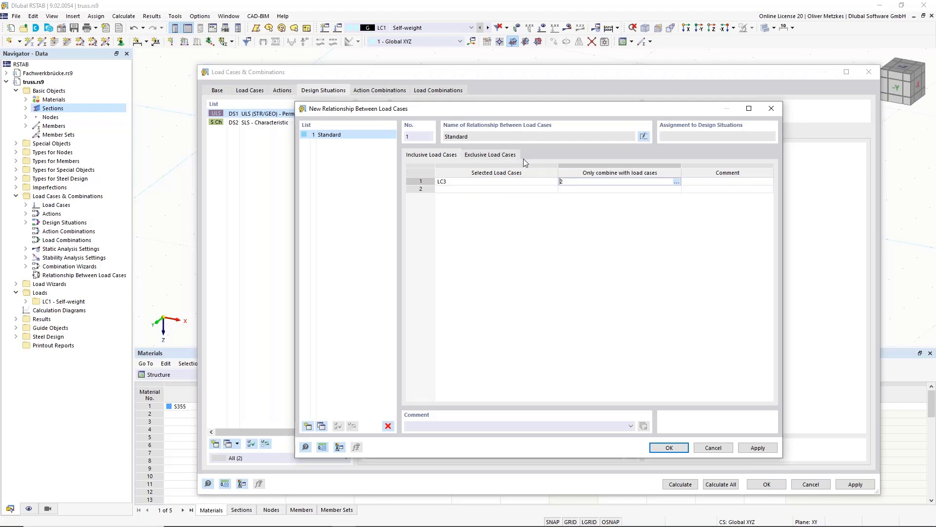
# Step: Define an exclusive relationship so that LC4 (walkway) is not combined with LC3 (cable right additionally), and accept the relationship
pyautogui.click(483, 156)
pyautogui.click(537, 182)
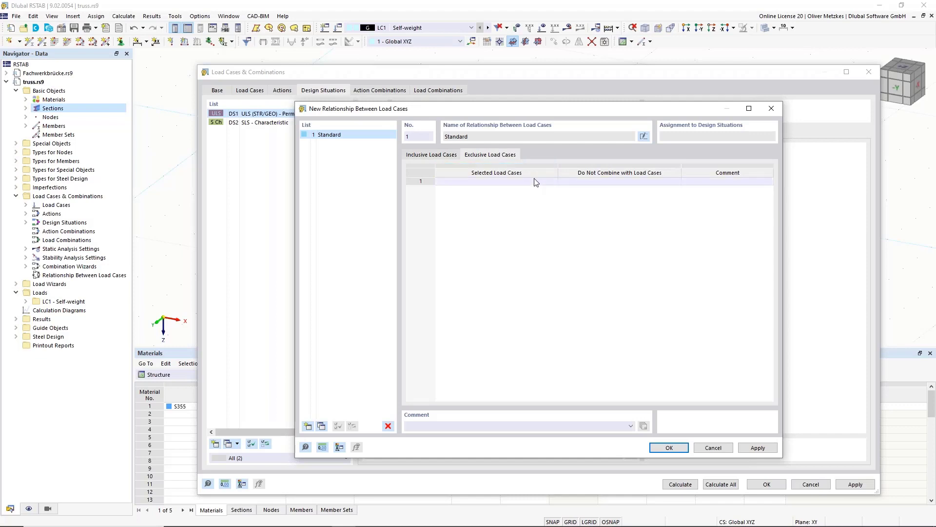
pyautogui.click(553, 182)
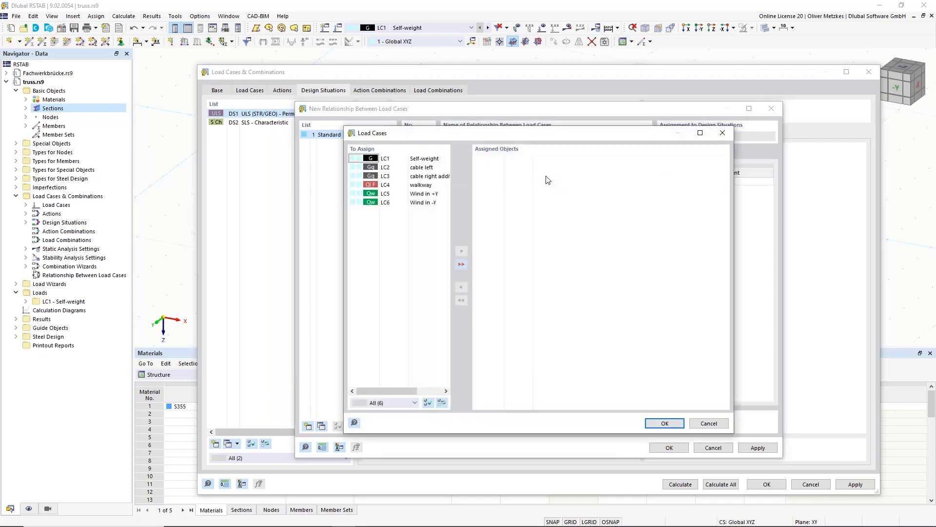
pyautogui.click(436, 185)
pyautogui.doubleClick(436, 186)
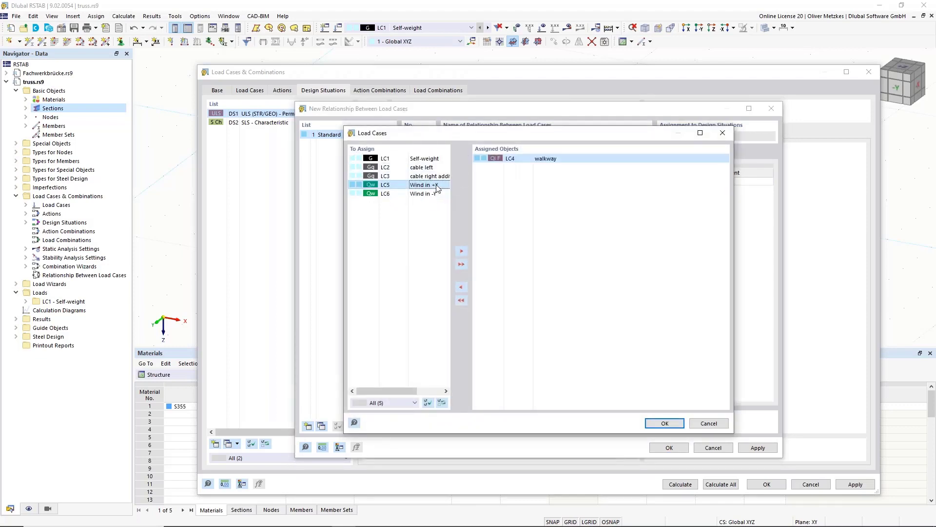
pyautogui.click(664, 423)
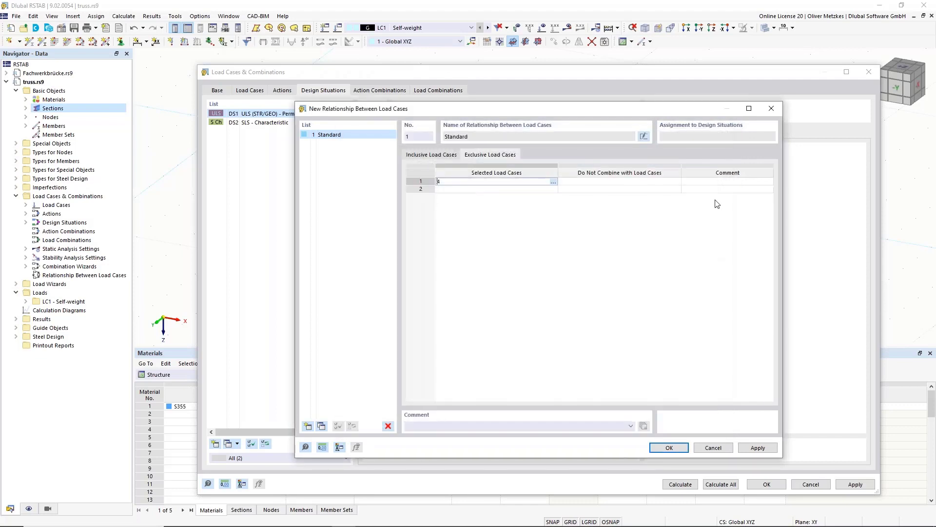
pyautogui.click(677, 182)
pyautogui.click(678, 182)
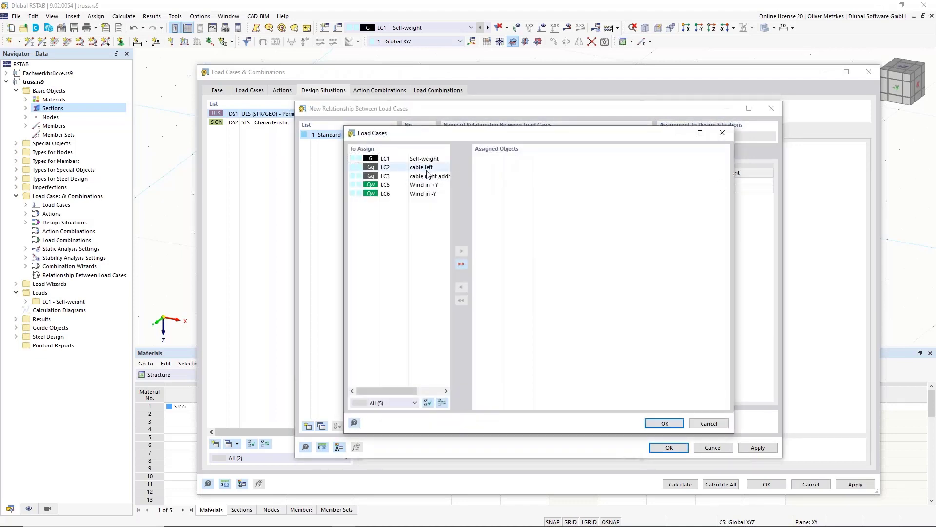
pyautogui.doubleClick(426, 176)
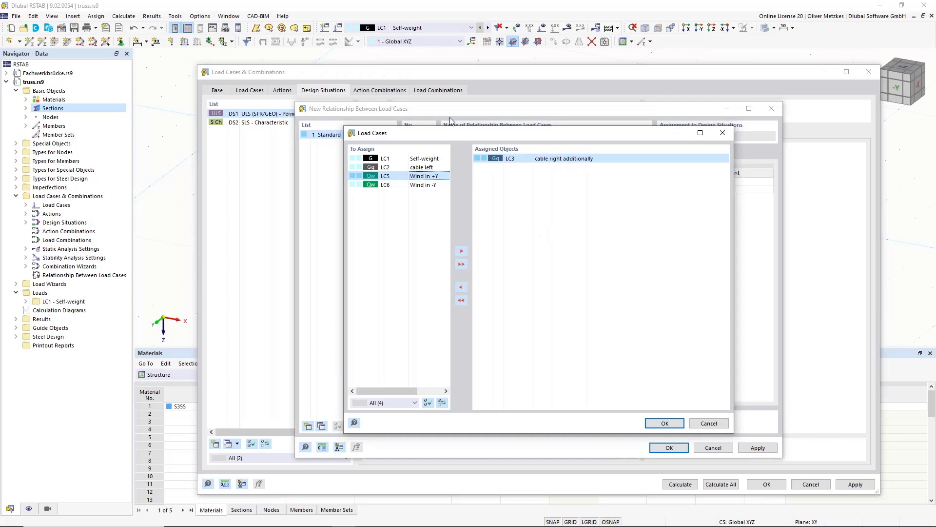
pyautogui.click(666, 423)
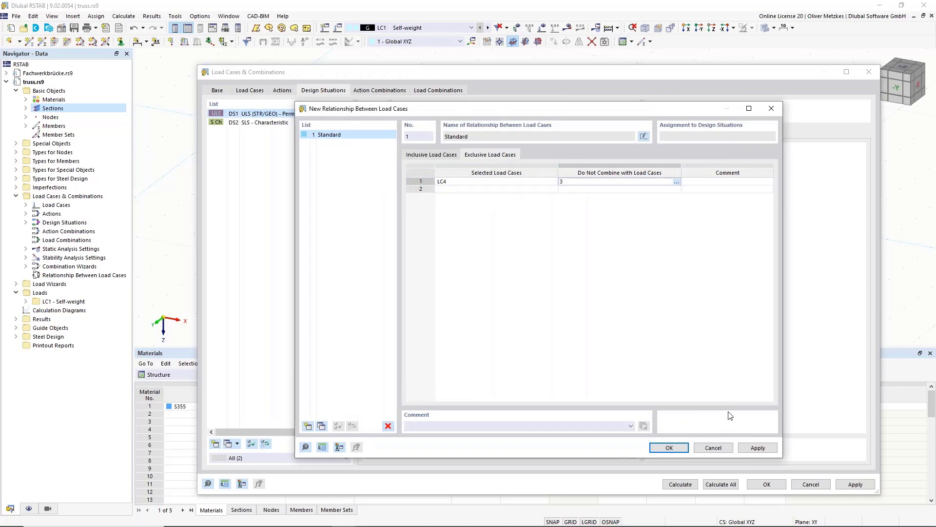
pyautogui.click(682, 450)
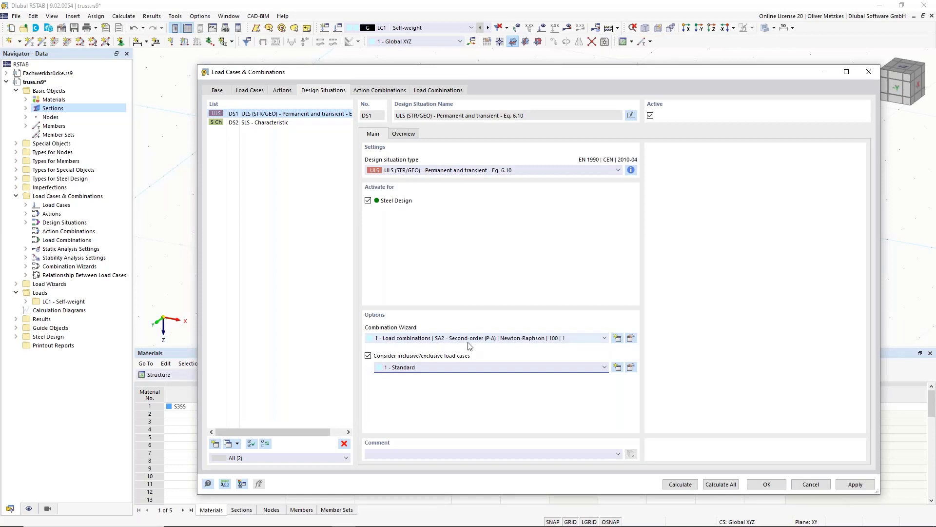
# Step: Set combination wizard 1 to SA1 geometrically linear analysis, with stability analysis enabled and imperfection cases disabled
pyautogui.click(631, 338)
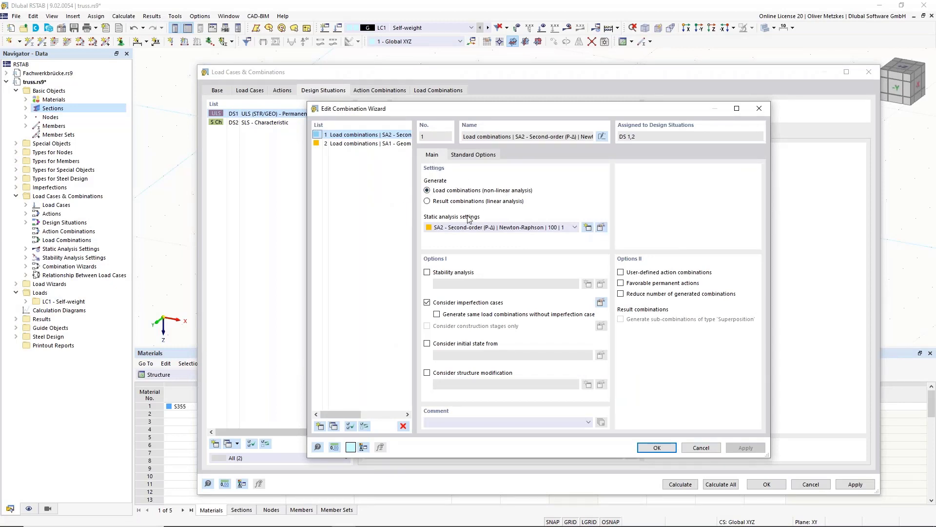
pyautogui.click(462, 232)
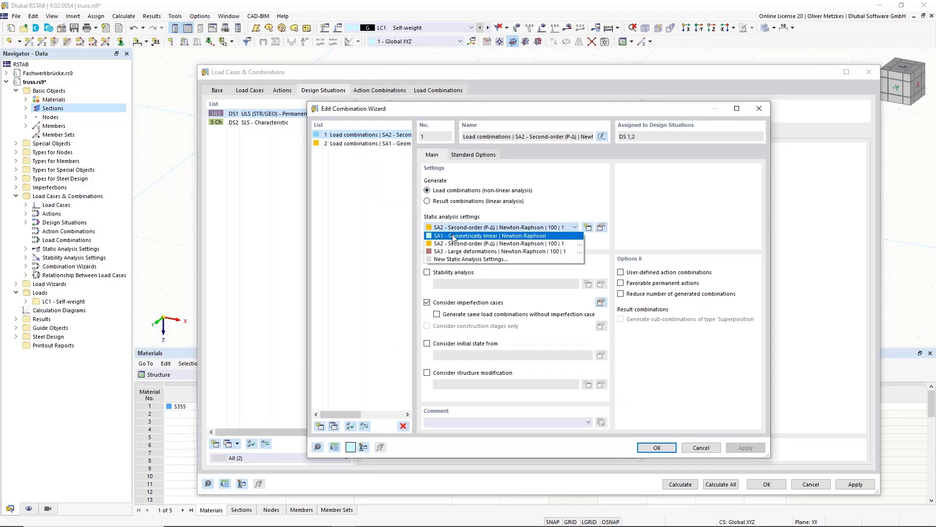
pyautogui.click(457, 241)
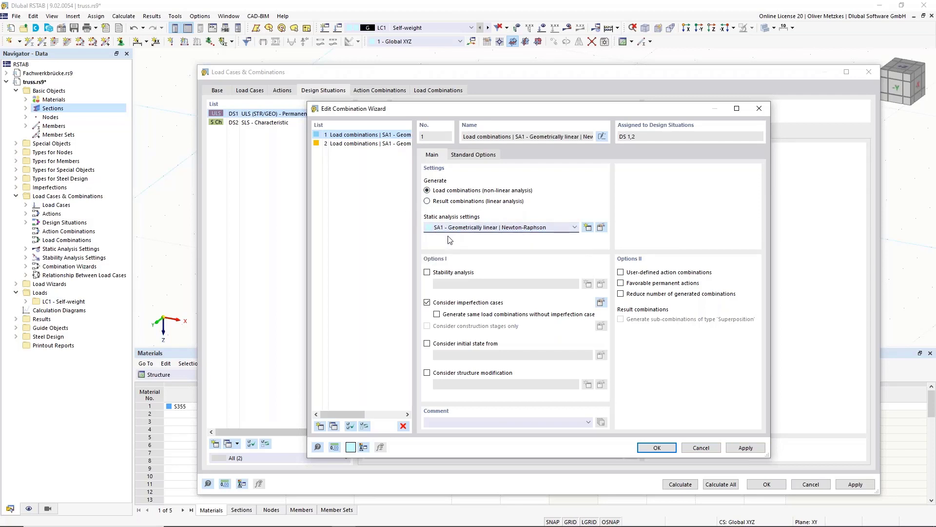
pyautogui.click(429, 273)
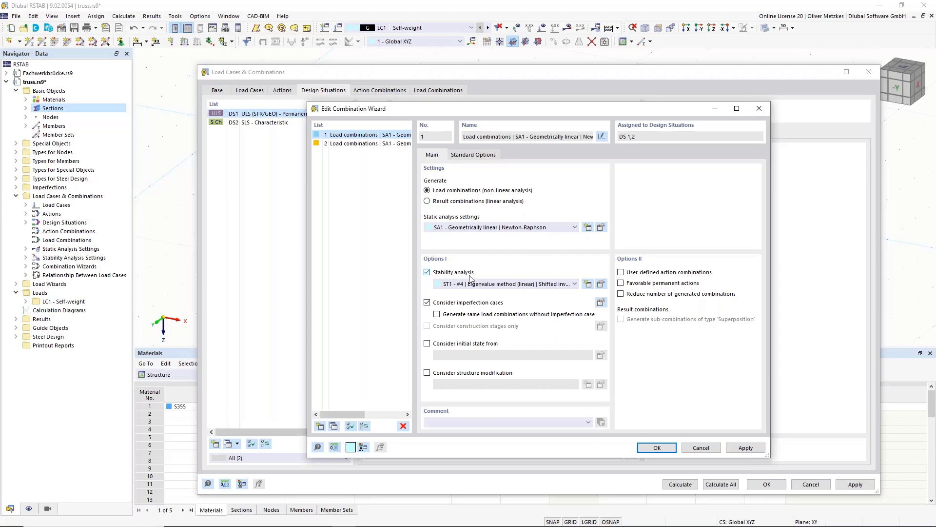
pyautogui.click(446, 306)
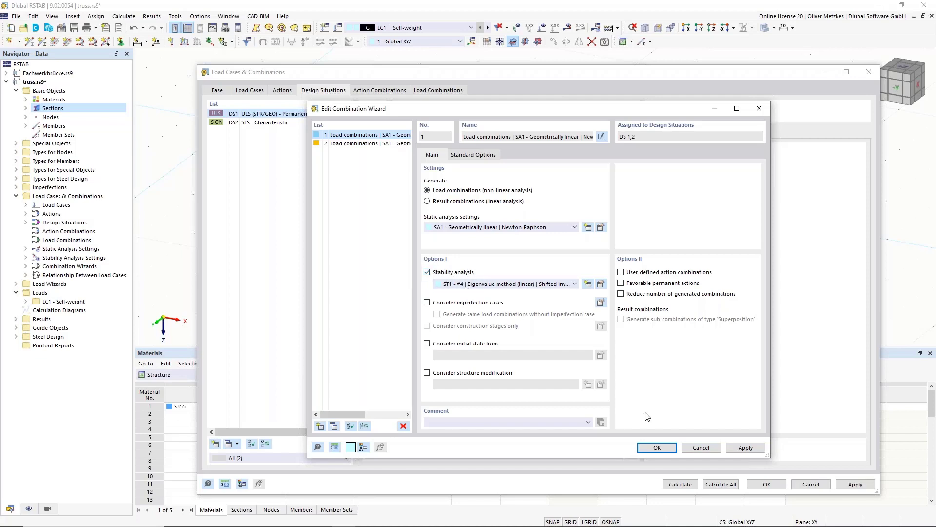
pyautogui.click(657, 448)
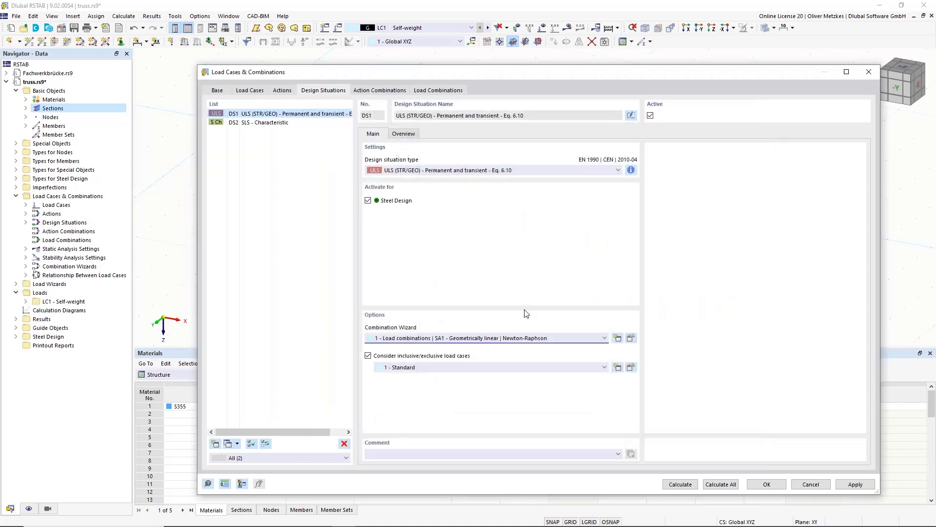
# Step: Assign combination wizard 2 to design situation DS2 (SLS - Characteristic) and consider inclusive/exclusive load cases using relationship 1 - Standard
pyautogui.click(289, 126)
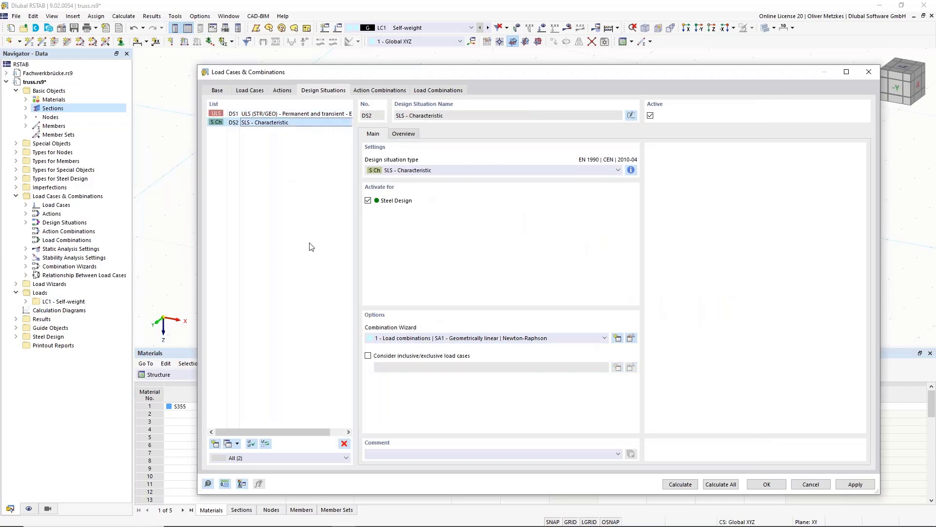
pyautogui.click(585, 339)
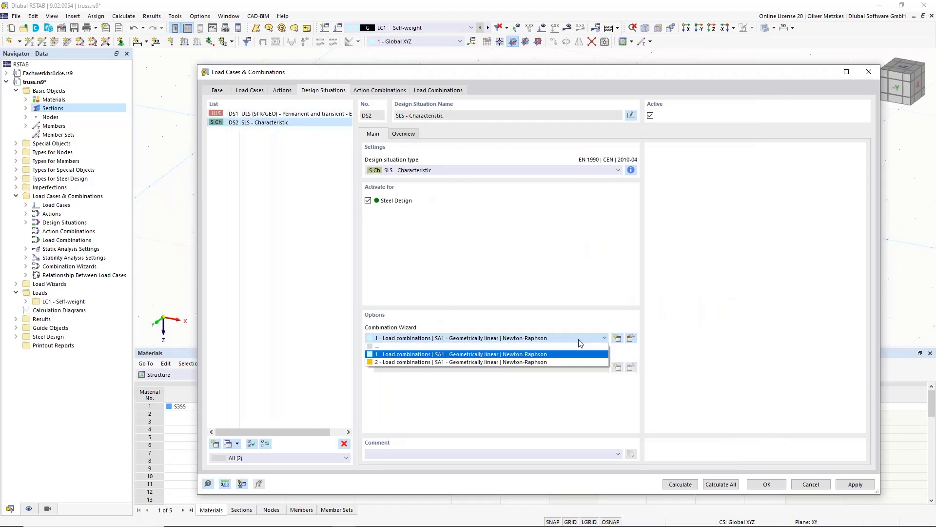
pyautogui.click(466, 361)
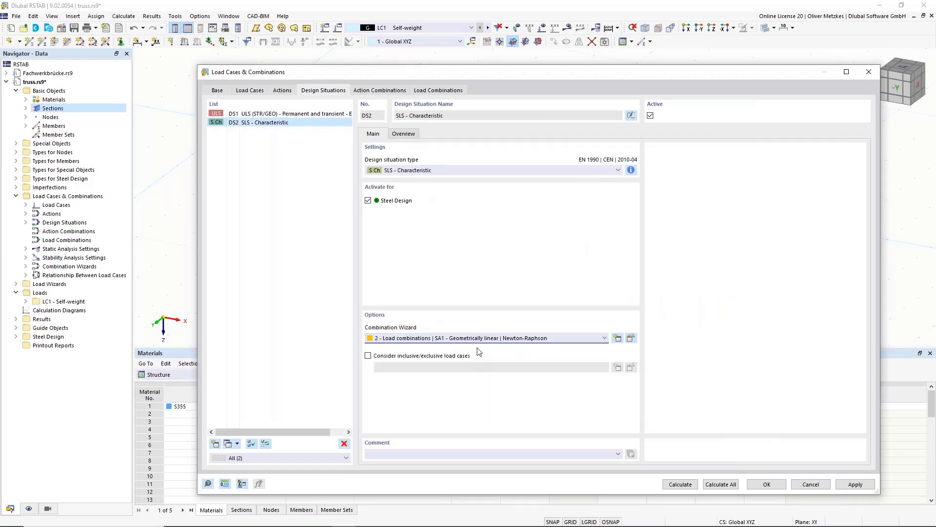
pyautogui.click(631, 337)
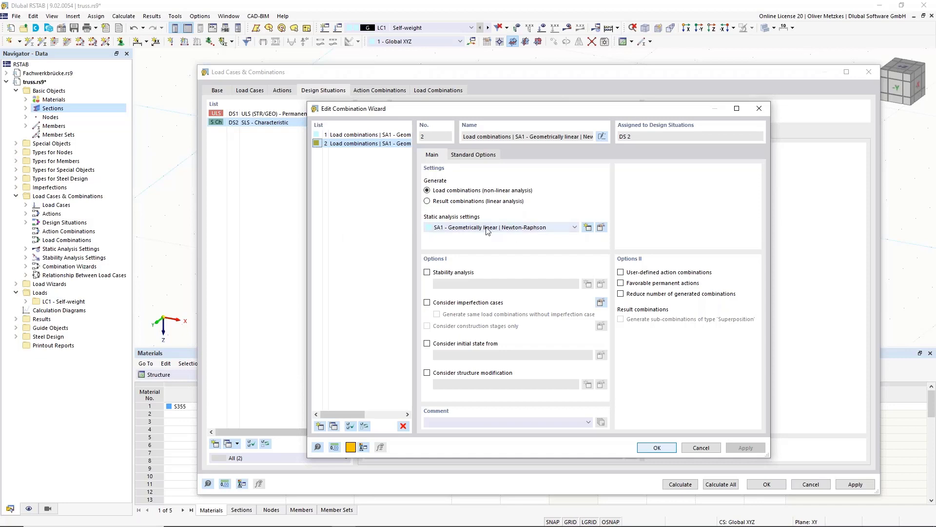
pyautogui.click(663, 447)
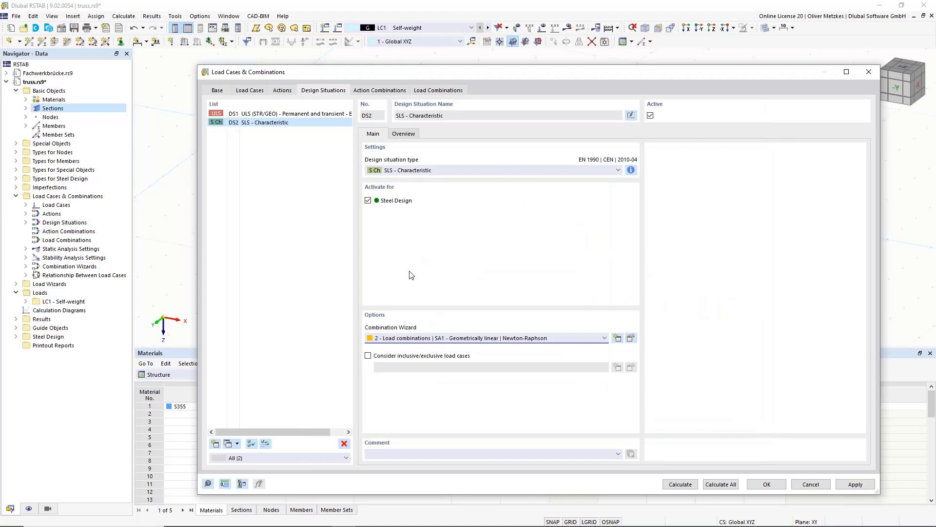
pyautogui.click(383, 357)
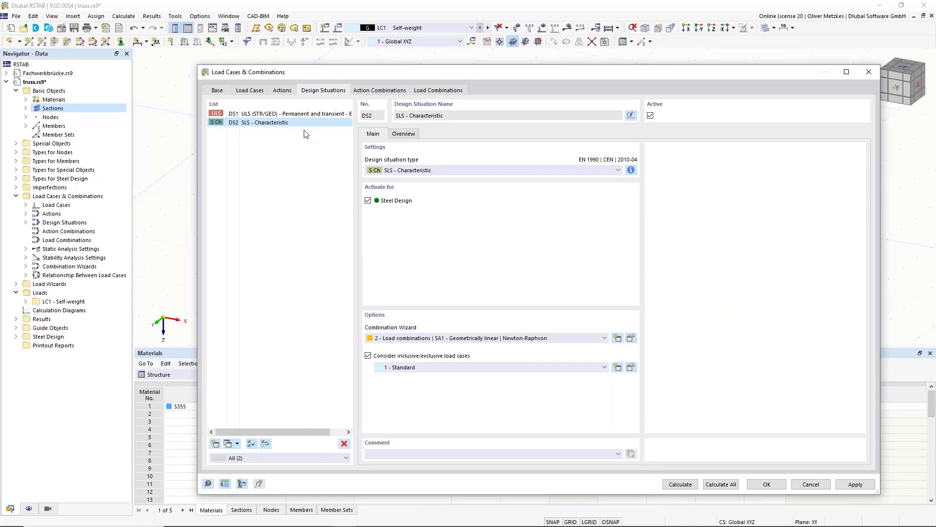
# Step: Review the generated action combinations and load combinations CO19, CO8 and CO5, and accept the load case and combination definitions
pyautogui.click(374, 94)
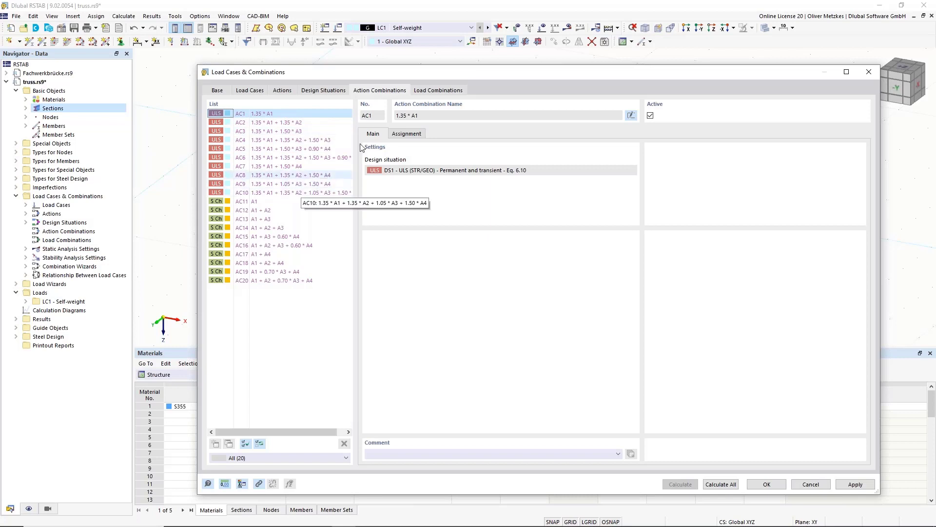
pyautogui.click(417, 92)
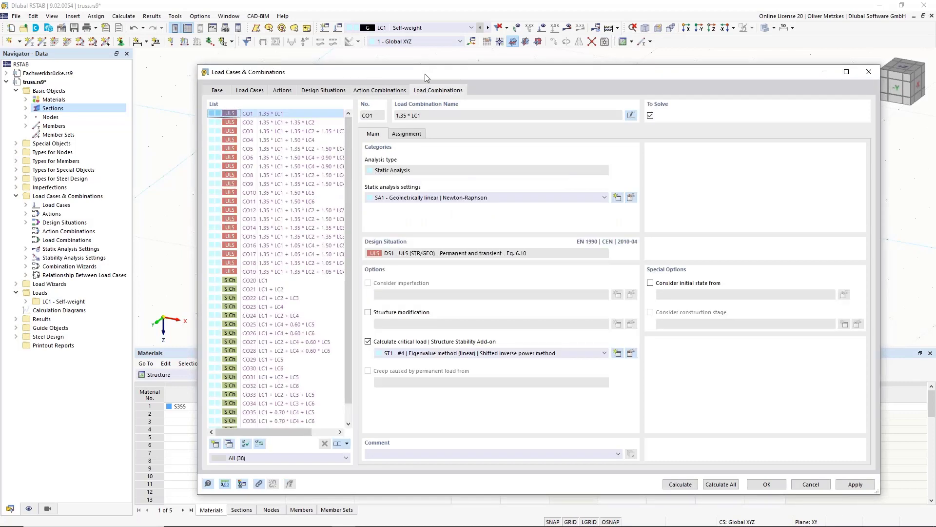
pyautogui.click(249, 272)
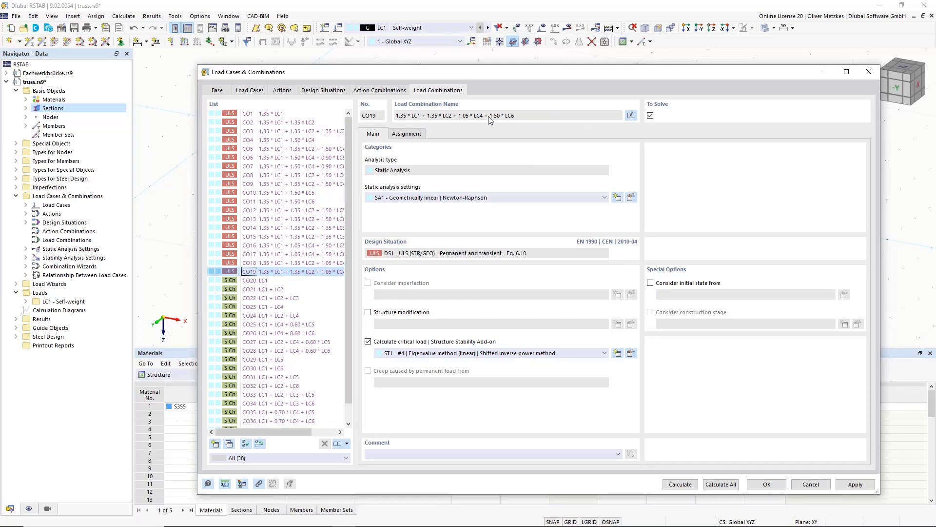
pyautogui.click(291, 175)
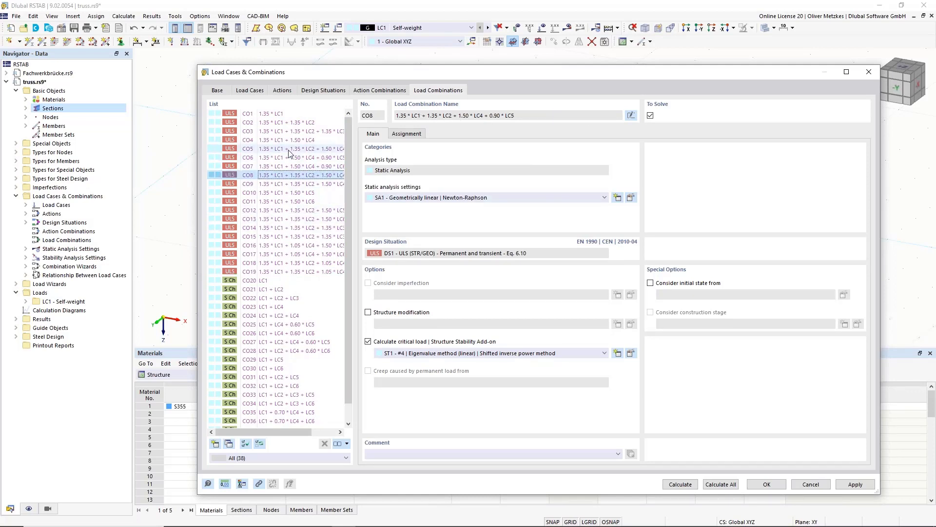
pyautogui.click(289, 150)
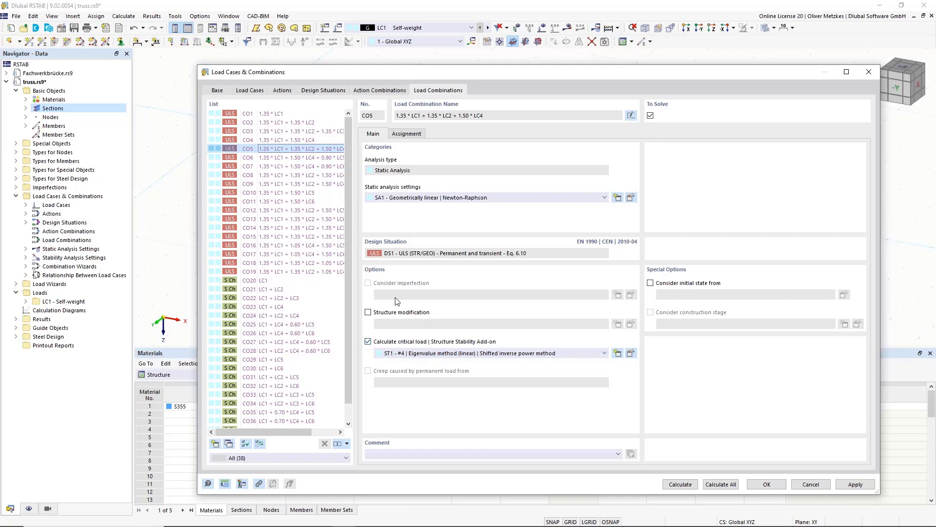
pyautogui.click(767, 484)
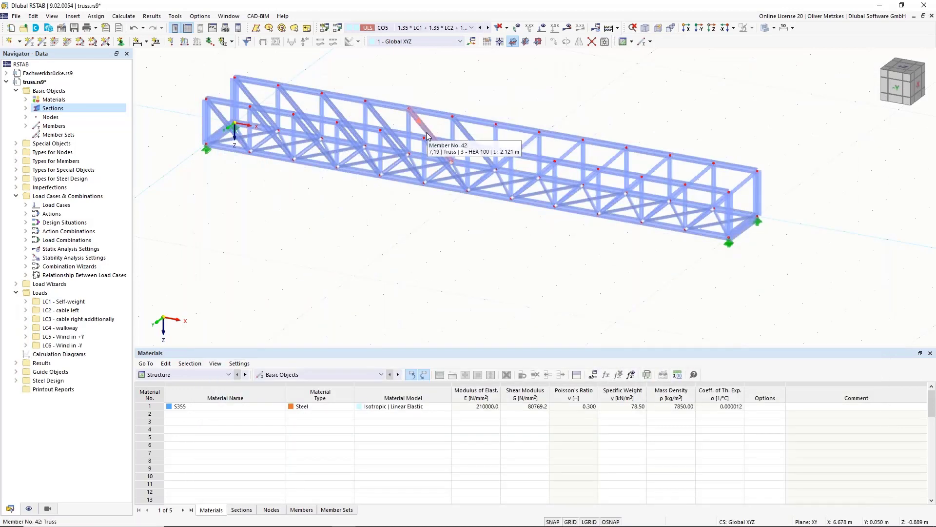
# Step: Make LC2 (cable left) the active load case and show the available load wizards for the truss bridge
pyautogui.click(432, 28)
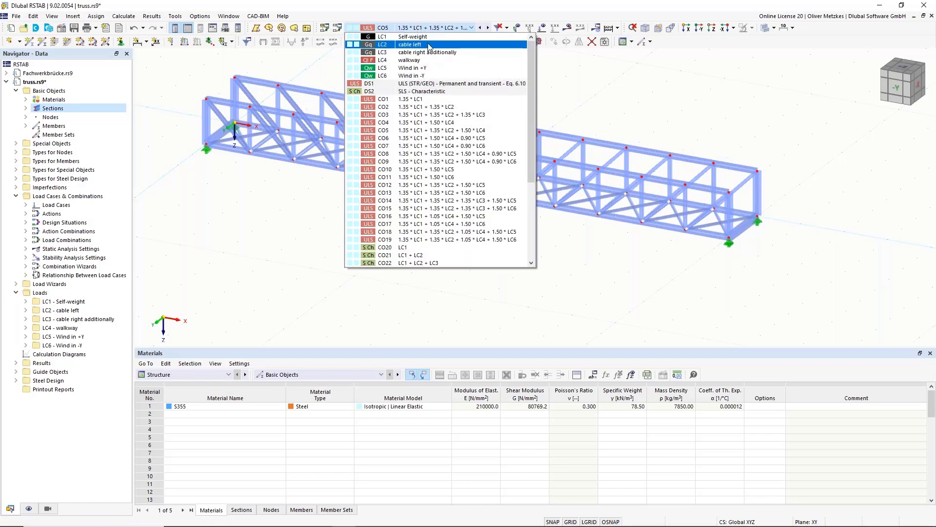
pyautogui.click(395, 44)
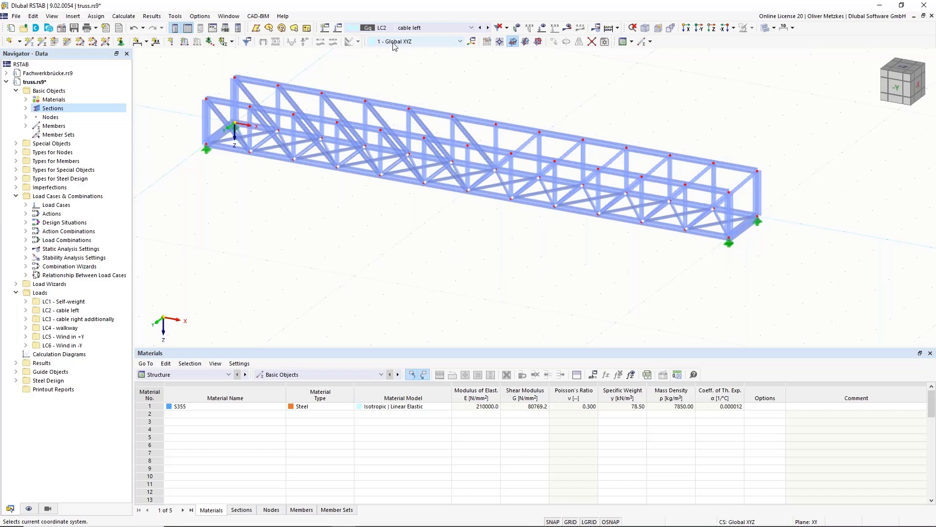
pyautogui.keyDown('ctrl'); pyautogui.moveTo(390, 272); pyautogui.dragTo(371, 280, button='middle'); pyautogui.keyUp('ctrl')
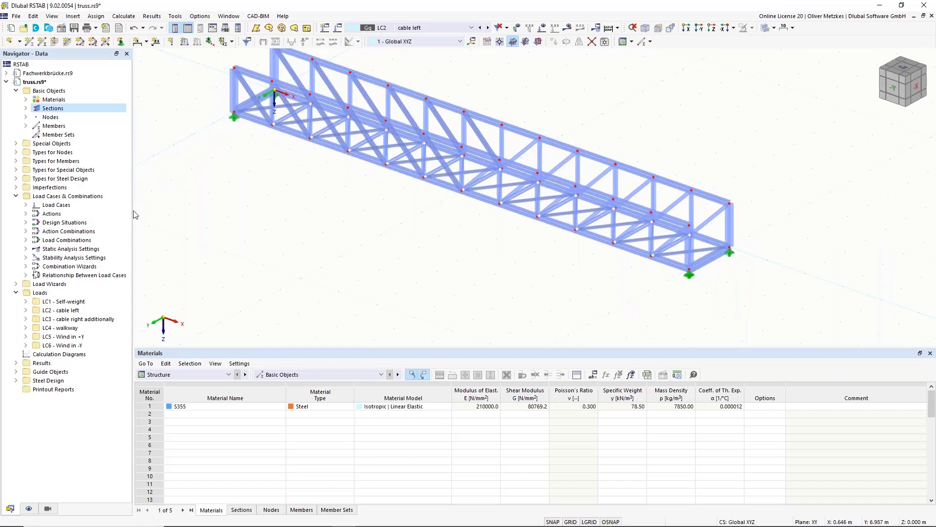
pyautogui.click(16, 285)
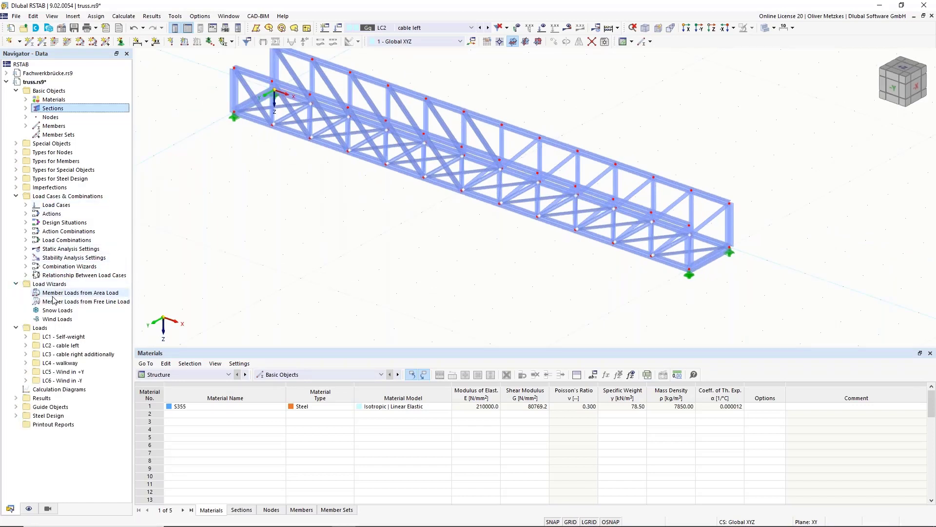
pyautogui.moveTo(376, 216); pyautogui.dragTo(391, 271, button='middle')
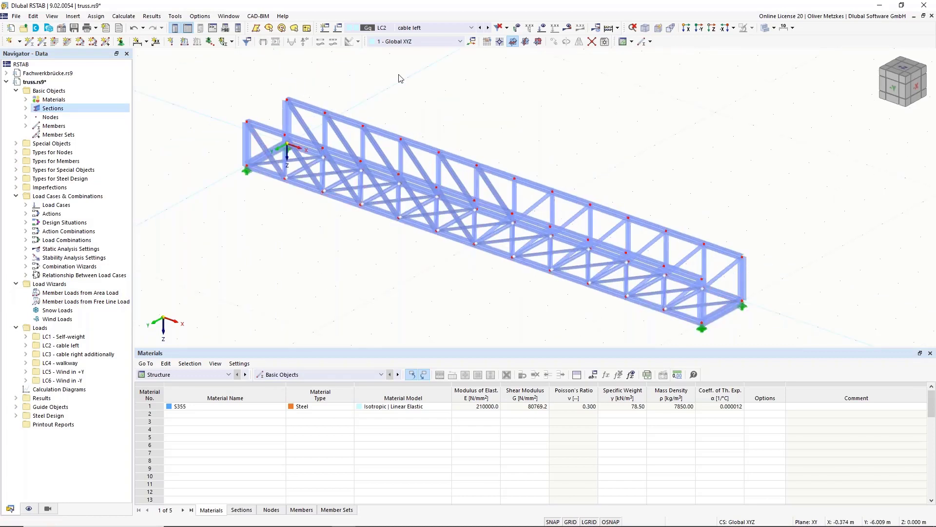
# Step: Add an on-member node to end cross members 110 and 111 without dividing them, 1.200 m (60%) from the start and 0.800 m (40%) from the end
pyautogui.moveTo(344, 131)
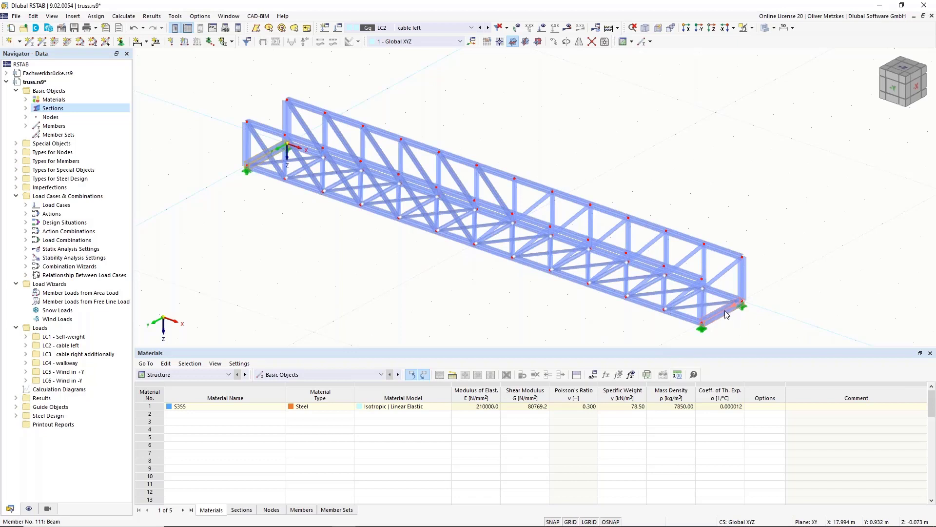
pyautogui.rightClick(726, 314)
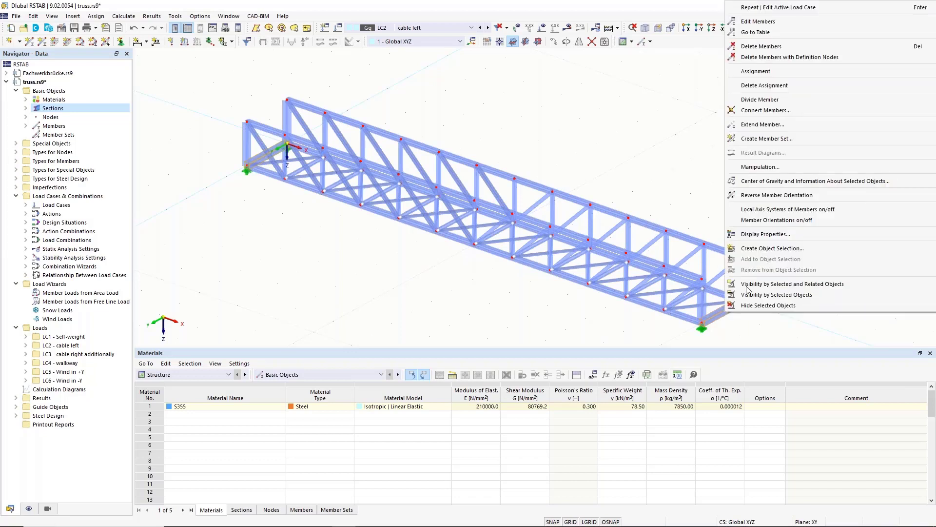
pyautogui.moveTo(765, 100)
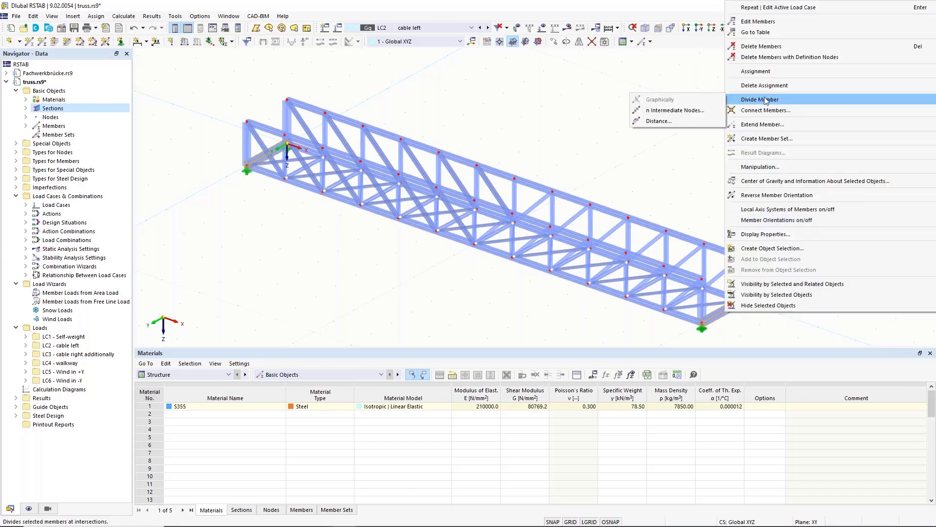
pyautogui.click(658, 121)
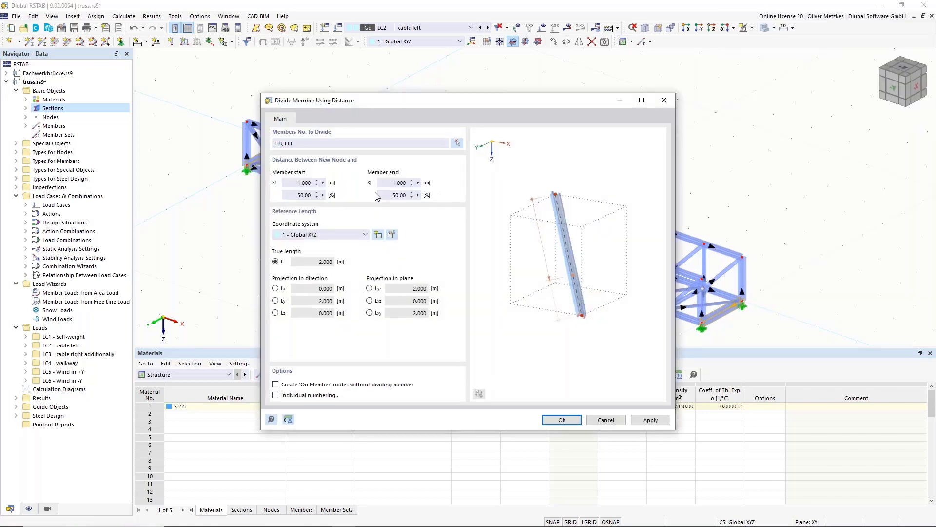
pyautogui.doubleClick(397, 194)
pyautogui.write('40')
pyautogui.click(393, 182)
pyautogui.click(276, 384)
pyautogui.moveTo(391, 106); pyautogui.dragTo(332, 237)
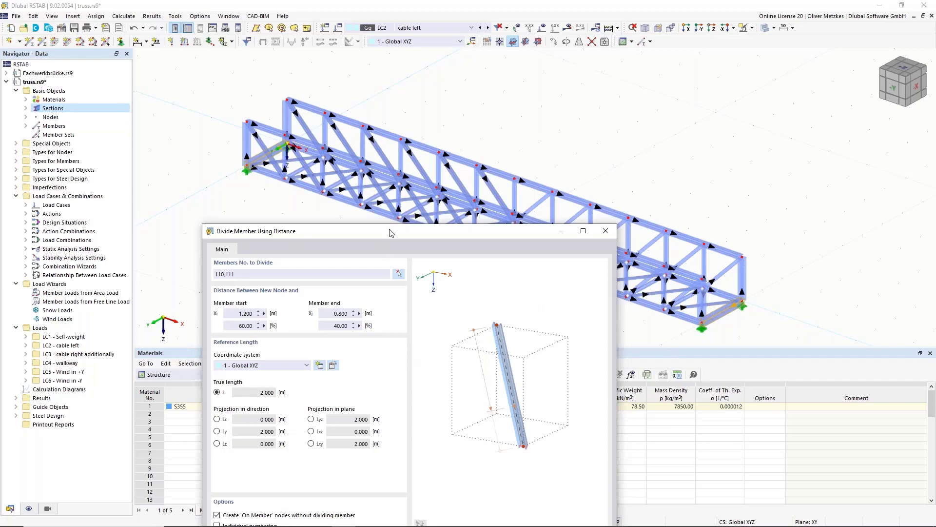
pyautogui.moveTo(392, 233); pyautogui.dragTo(360, 73)
pyautogui.click(471, 391)
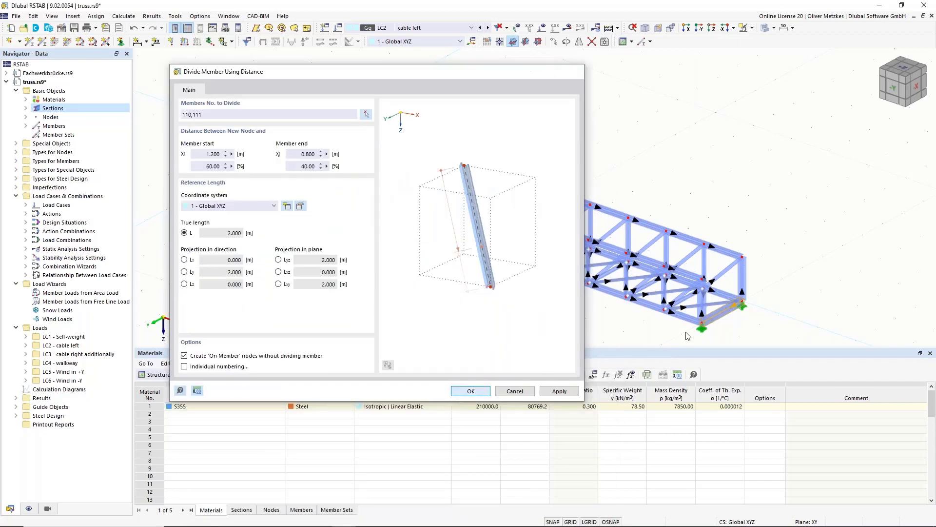
pyautogui.scroll(3, 731, 321)
pyautogui.scroll(2, 730, 322)
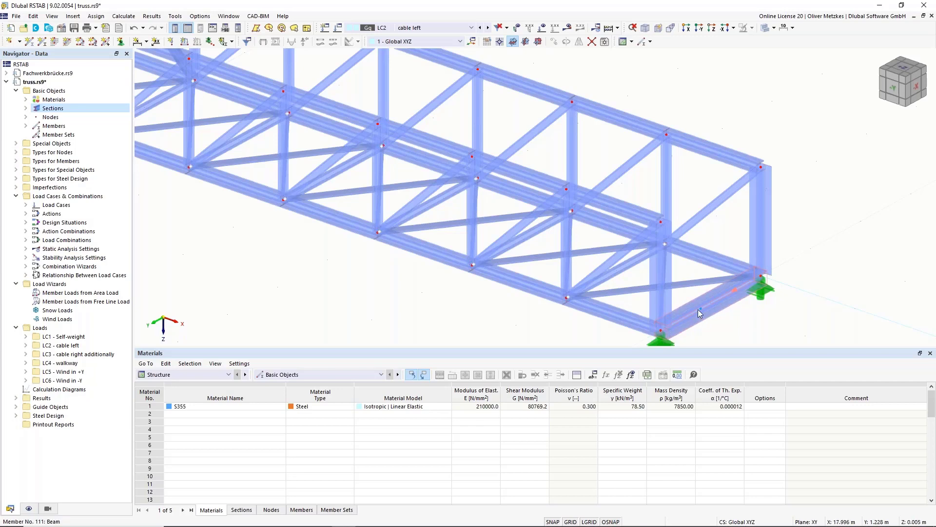
pyautogui.scroll(-5, 697, 309)
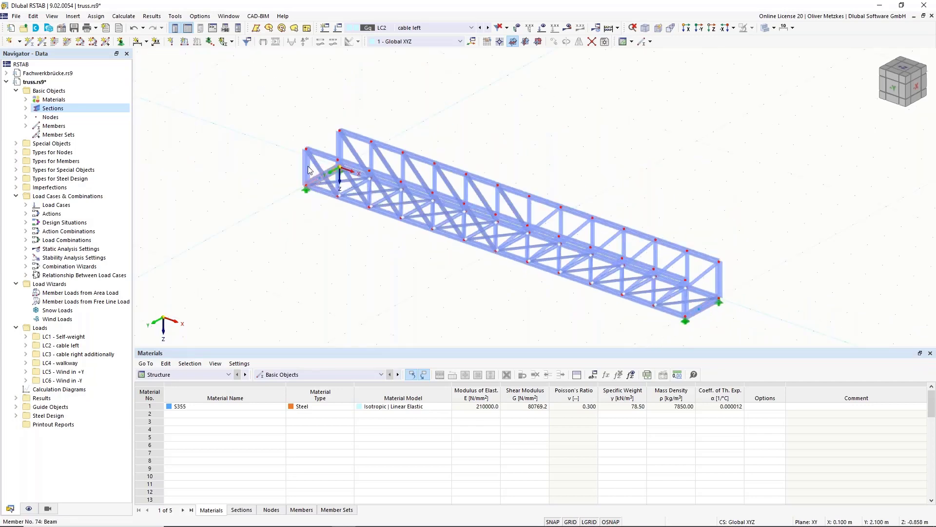
# Step: Create a member-loads-from-area-load wizard for LC2 (cable left) with a uniform load of 1.50 kN/m² in direction ZA
pyautogui.rightClick(67, 295)
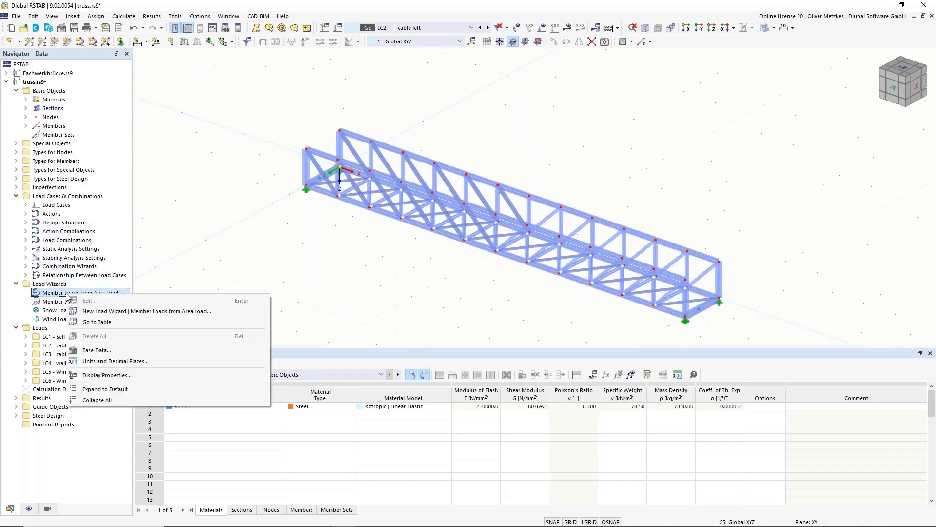
pyautogui.click(95, 312)
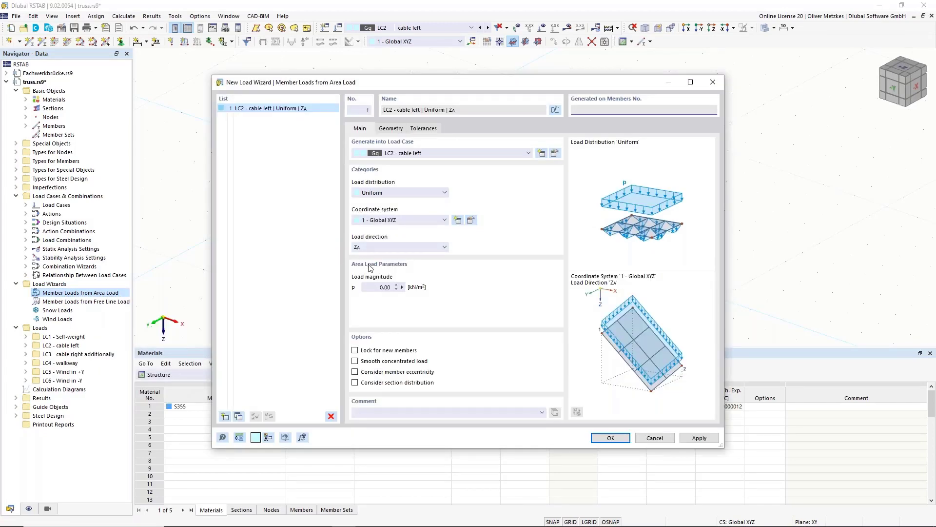
pyautogui.click(374, 287)
# Step: Define the boundary of the area load plane on the bridge deck with corner nodes 27, 53, 54 and 28
pyautogui.click(391, 129)
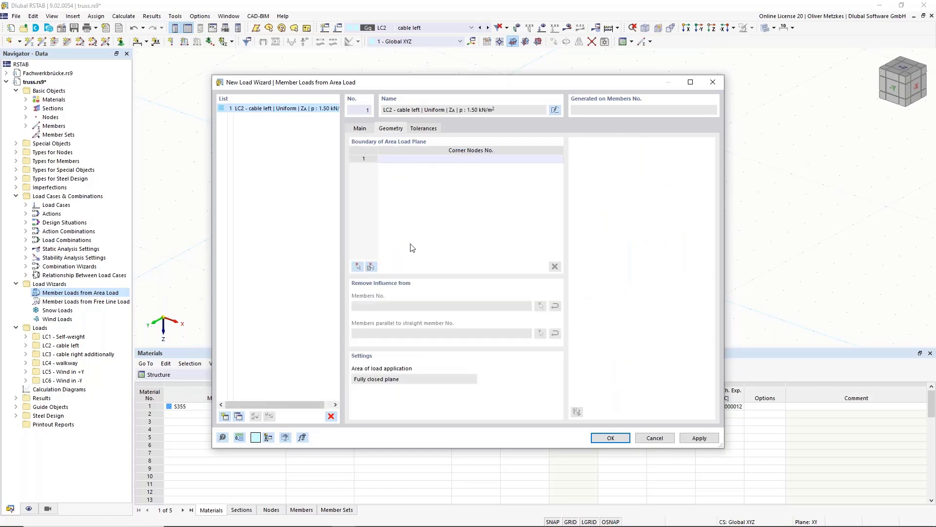
pyautogui.moveTo(422, 89); pyautogui.dragTo(553, 230)
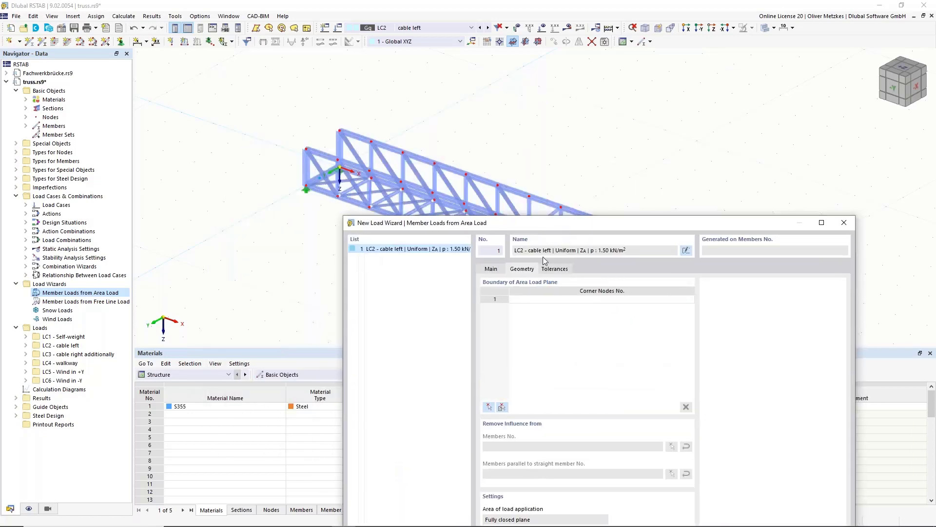
pyautogui.click(488, 407)
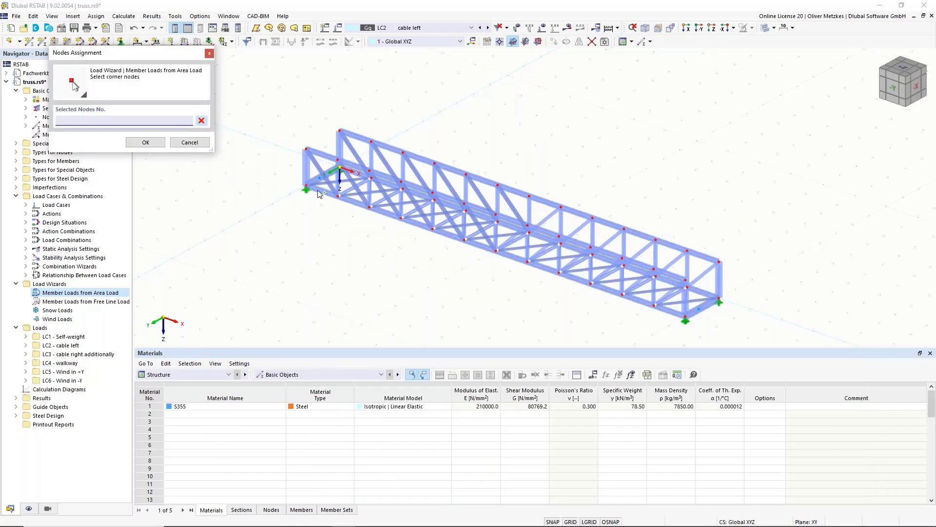
pyautogui.click(312, 182)
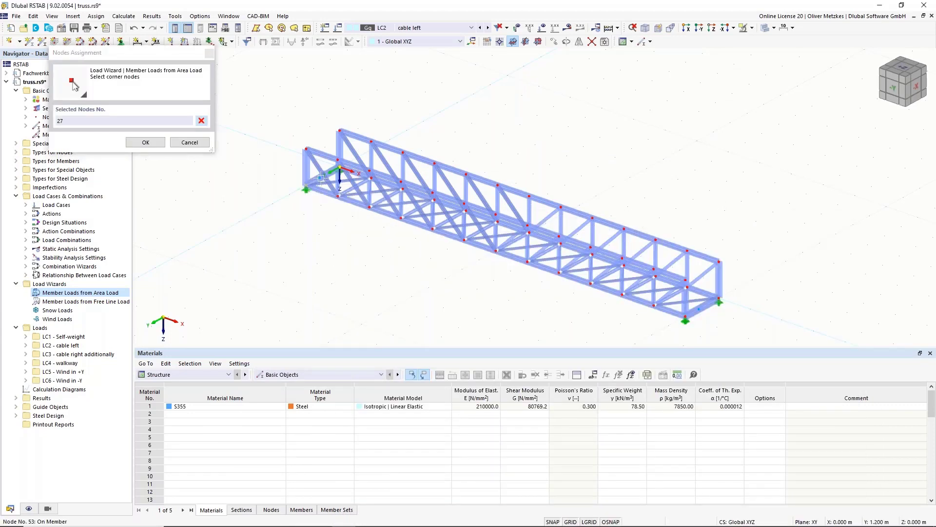
pyautogui.click(705, 315)
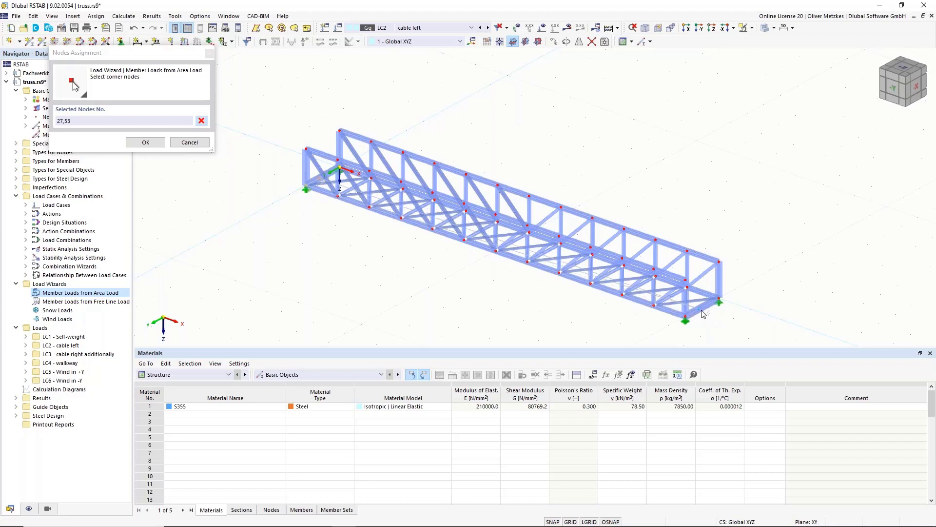
pyautogui.click(699, 309)
pyautogui.click(686, 318)
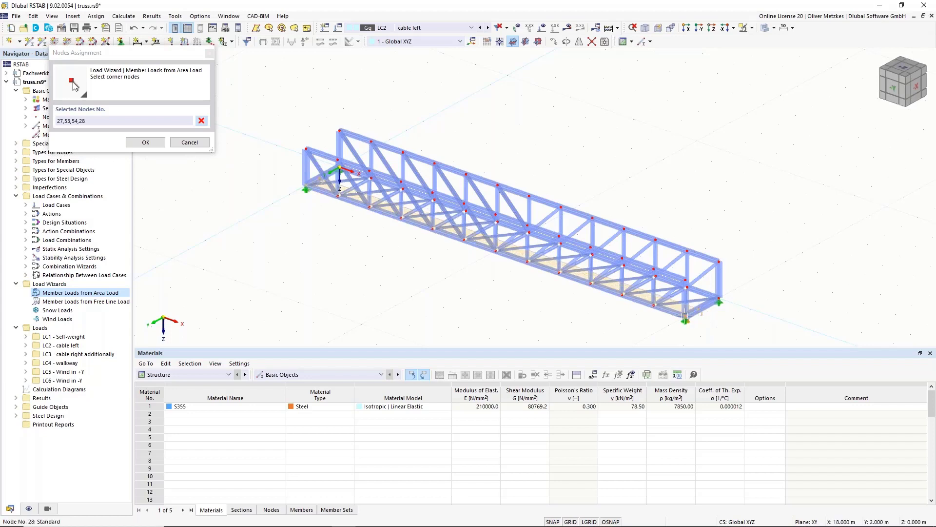
pyautogui.click(145, 141)
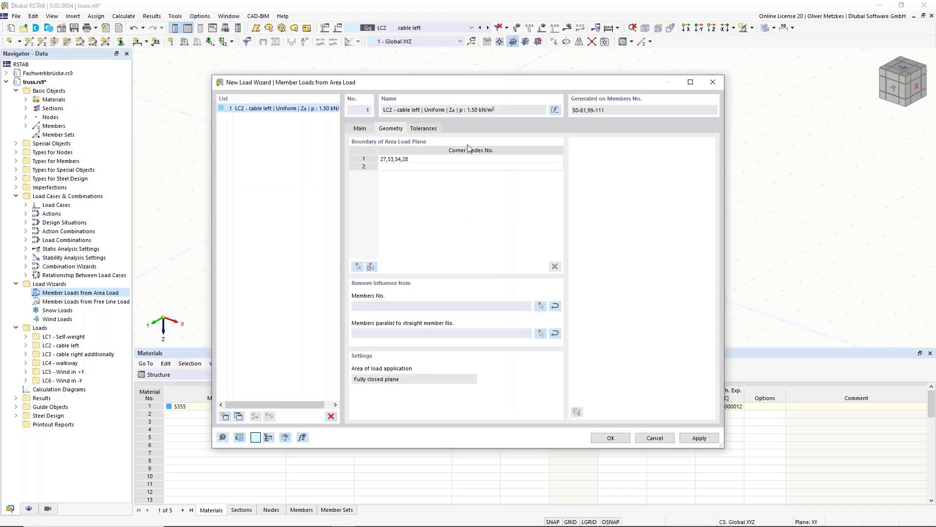
pyautogui.moveTo(381, 86); pyautogui.dragTo(671, 51)
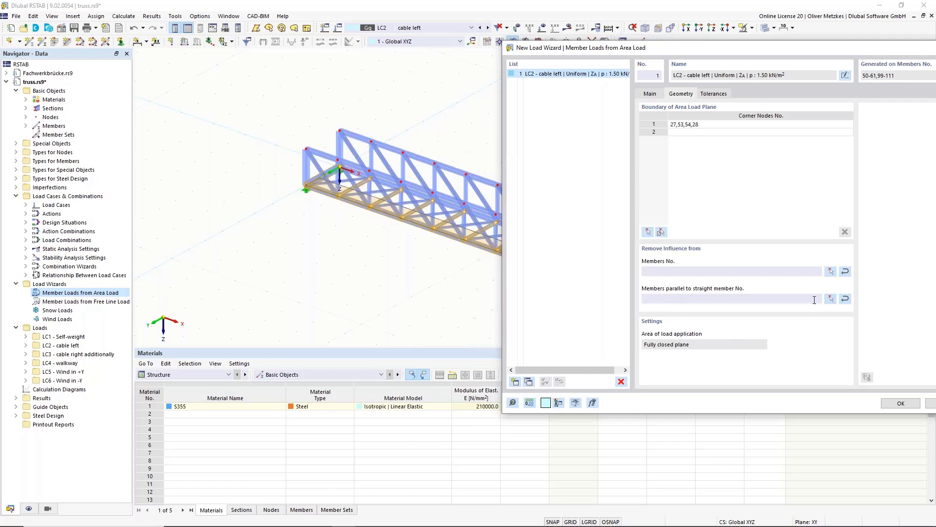
# Step: Remove the area load's influence from all members parallel to straight member 54 and create the load wizard
pyautogui.click(829, 299)
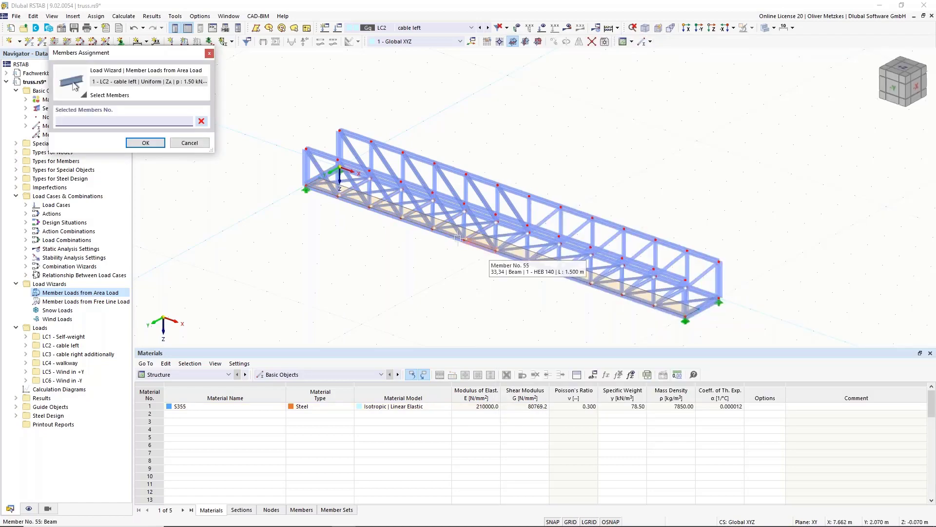
pyautogui.click(504, 241)
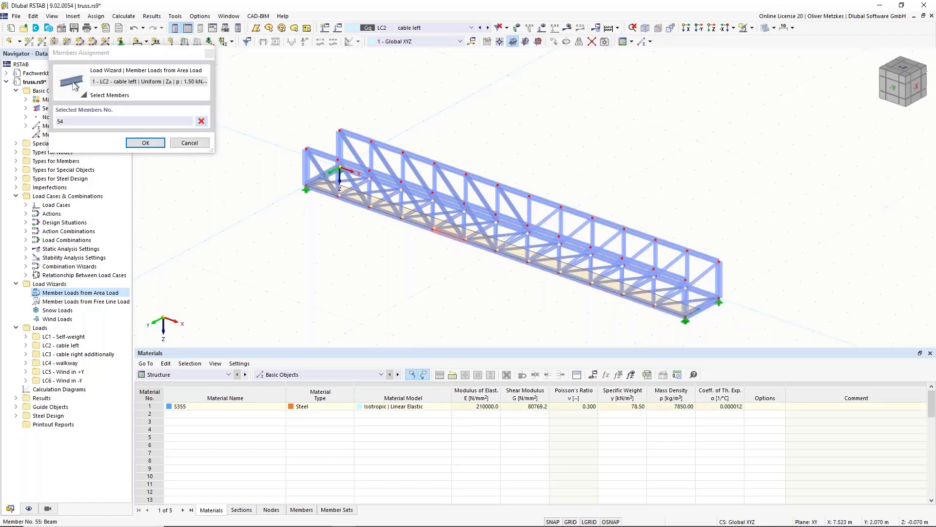
pyautogui.click(145, 142)
pyautogui.moveTo(442, 83); pyautogui.dragTo(759, 93)
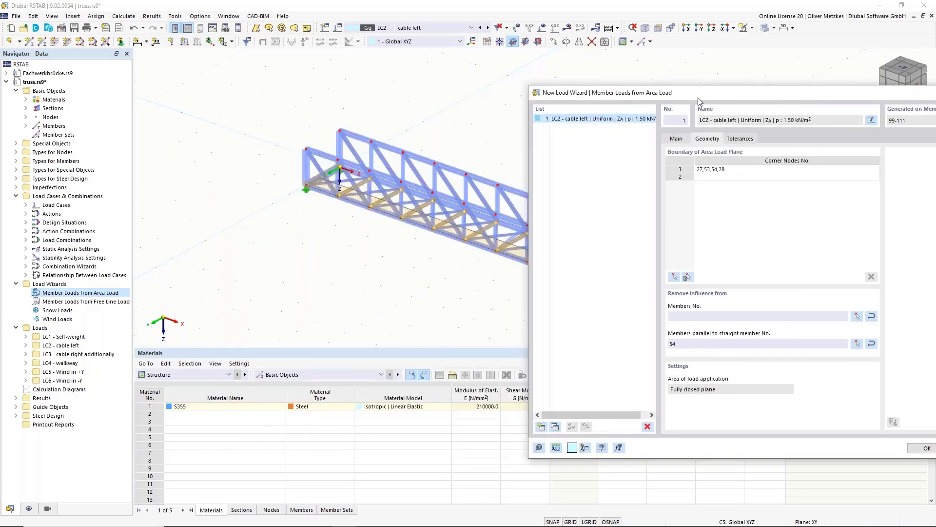
pyautogui.moveTo(698, 97); pyautogui.dragTo(529, 71)
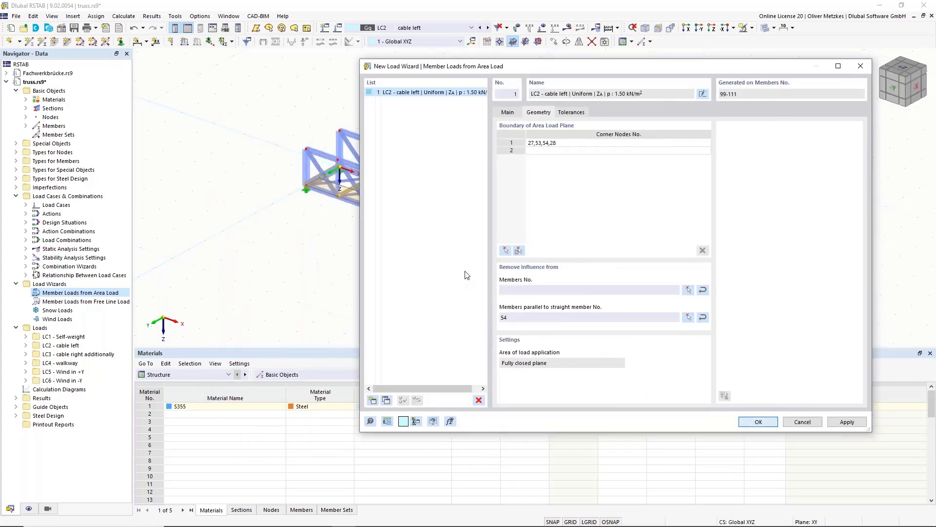
pyautogui.press('Return')
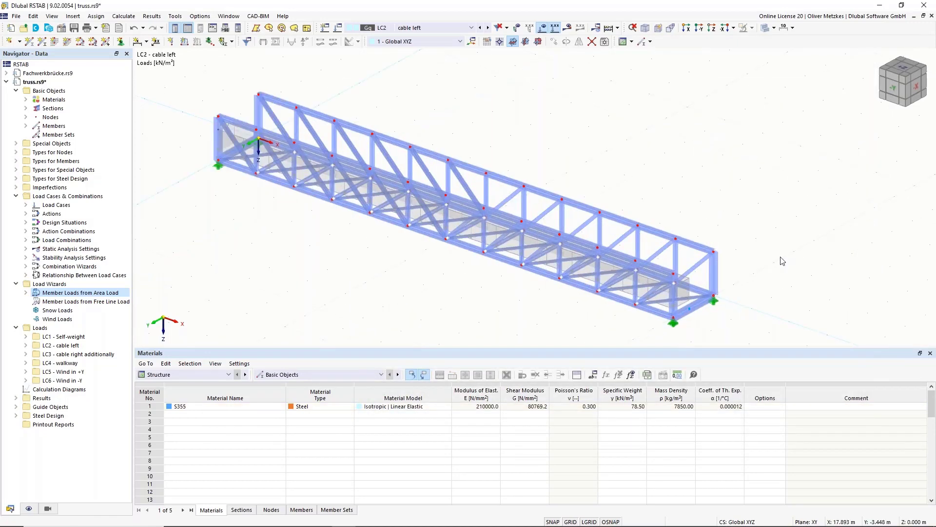
# Step: Display the member loads generated by the LC2 area load wizard separately and inspect them along the bridge
pyautogui.keyDown('ctrl'); pyautogui.moveTo(779, 258); pyautogui.dragTo(679, 221, button='middle'); pyautogui.keyUp('ctrl')
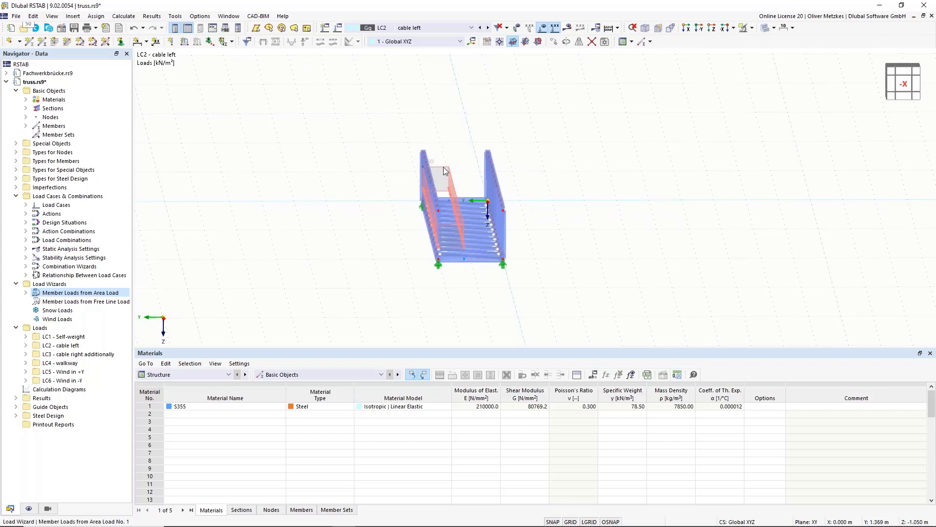
pyautogui.rightClick(444, 167)
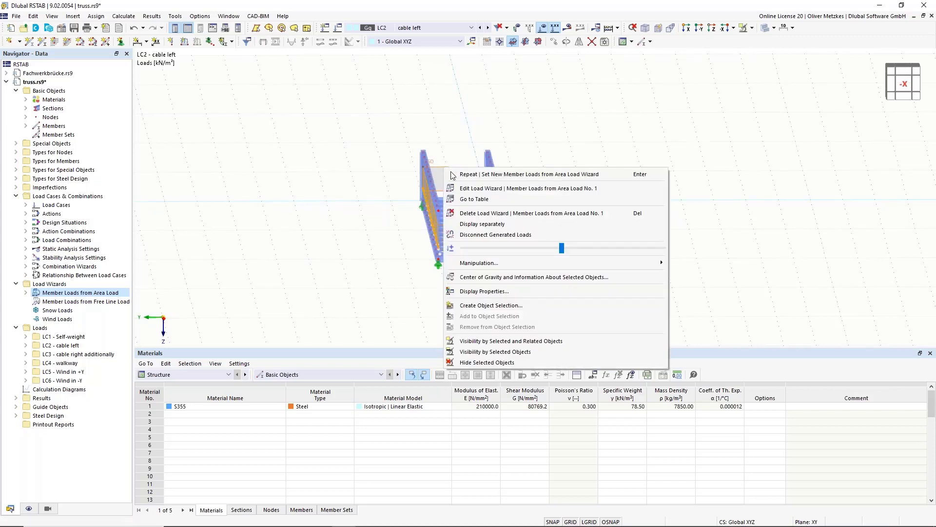
pyautogui.click(478, 225)
pyautogui.keyDown('ctrl'); pyautogui.moveTo(467, 226); pyautogui.dragTo(502, 281, button='middle'); pyautogui.keyUp('ctrl')
pyautogui.scroll(3, 431, 250)
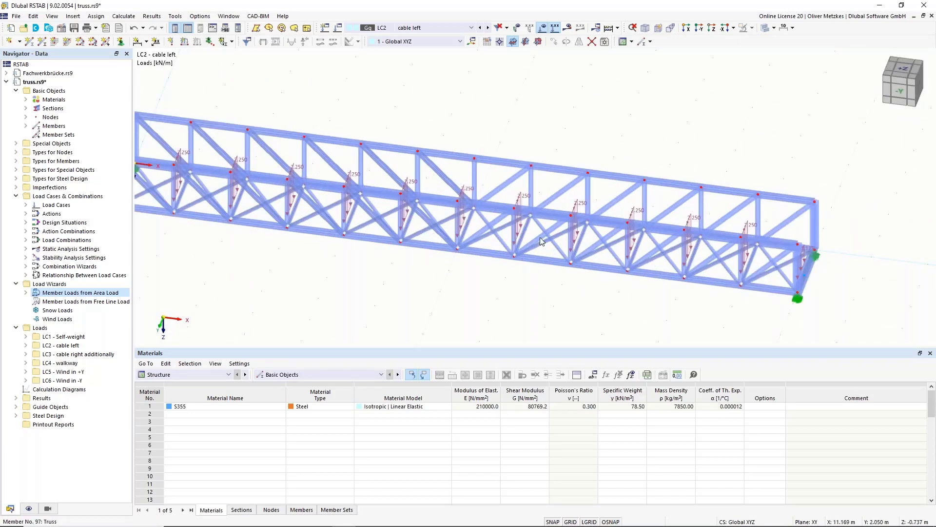
pyautogui.scroll(-2, 369, 264)
pyautogui.keyDown('ctrl'); pyautogui.moveTo(368, 263); pyautogui.dragTo(403, 187, button='middle'); pyautogui.keyUp('ctrl')
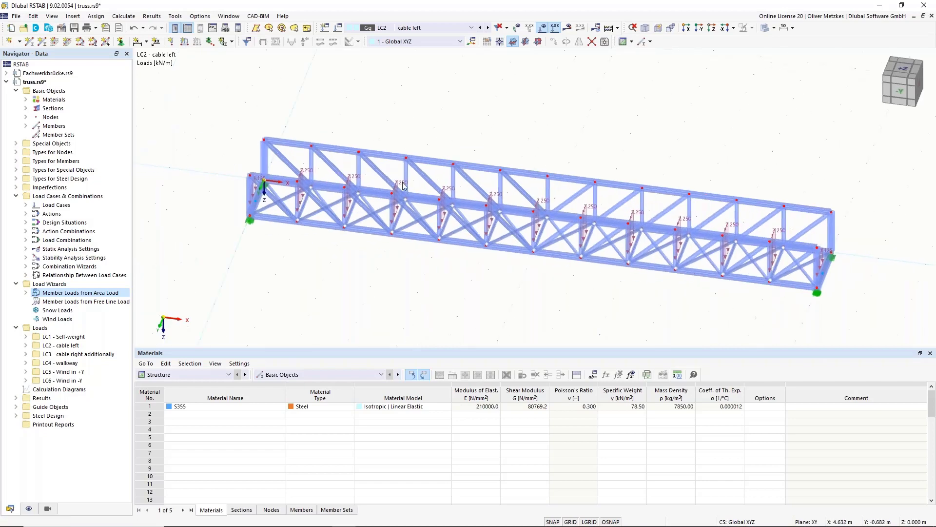
# Step: Switch the separate display of the generated loads off and view the LC2 area load on the bridge again
pyautogui.rightClick(402, 184)
pyautogui.click(431, 236)
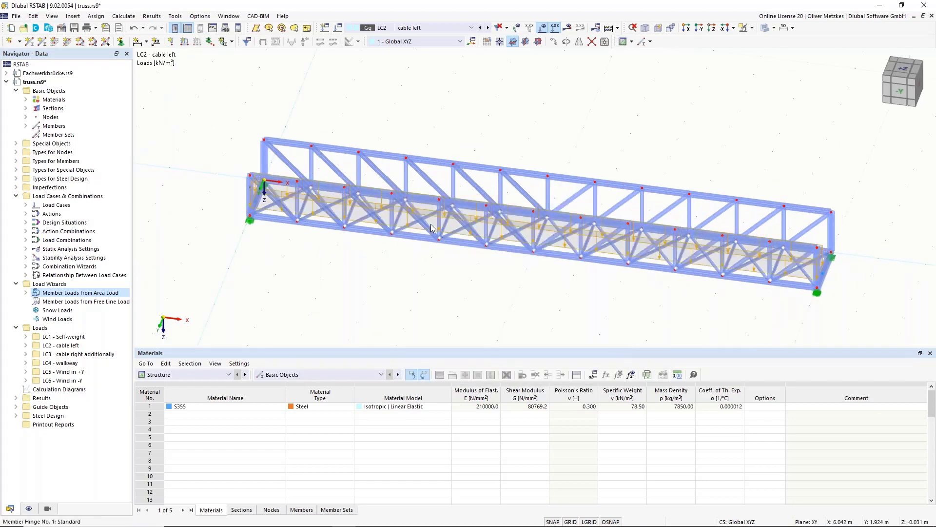
pyautogui.keyDown('ctrl'); pyautogui.moveTo(455, 278); pyautogui.dragTo(487, 253, button='middle'); pyautogui.keyUp('ctrl')
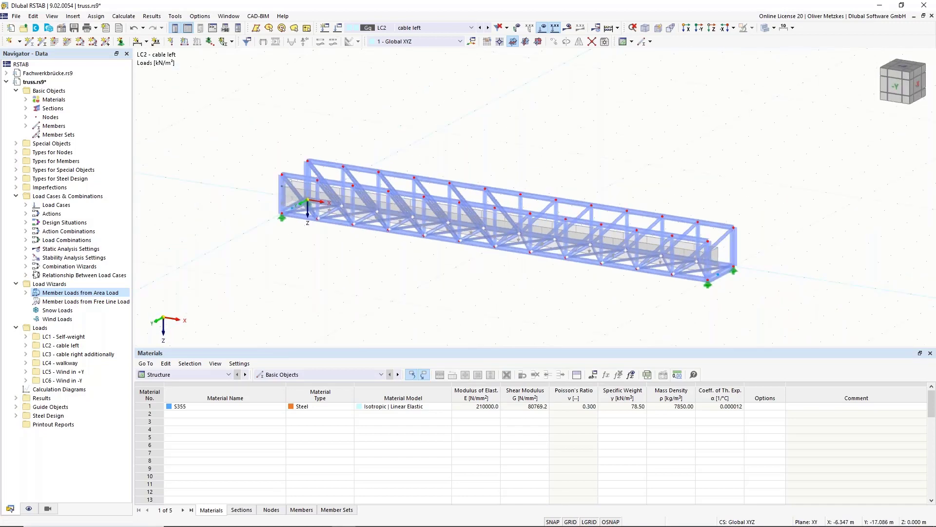
# Step: Activate LC3 (cable right additionally) and add on-member nodes to end cross members 110 and 111, 30% from the start, without dividing them
pyautogui.click(488, 28)
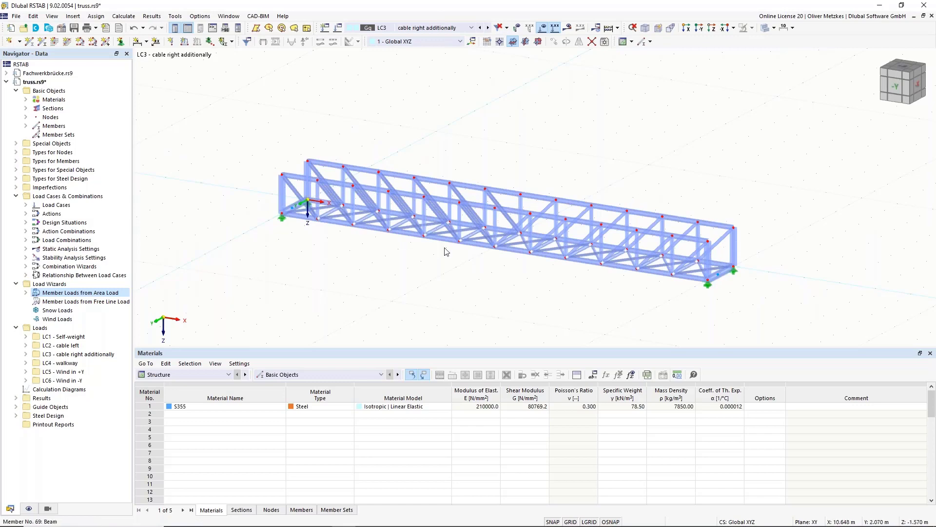
pyautogui.scroll(3, 377, 173)
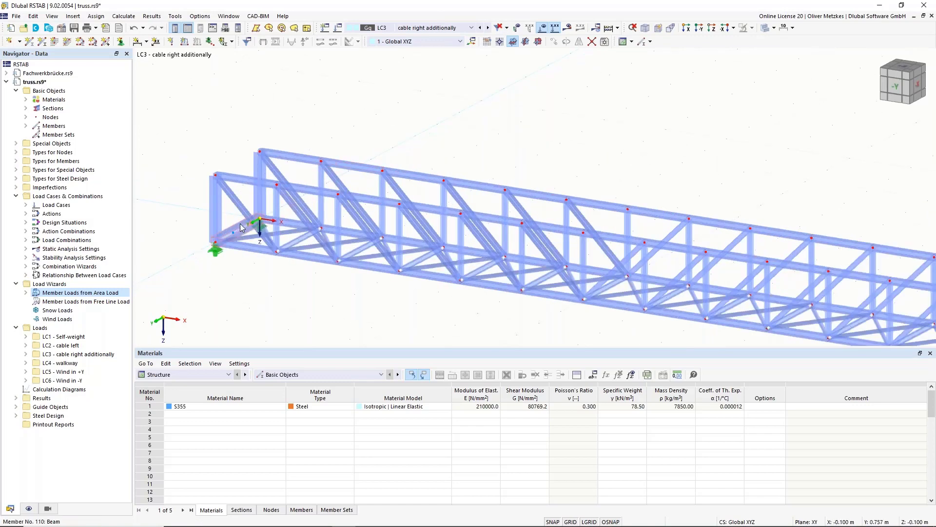
pyautogui.moveTo(640, 164); pyautogui.dragTo(400, 98, button='middle')
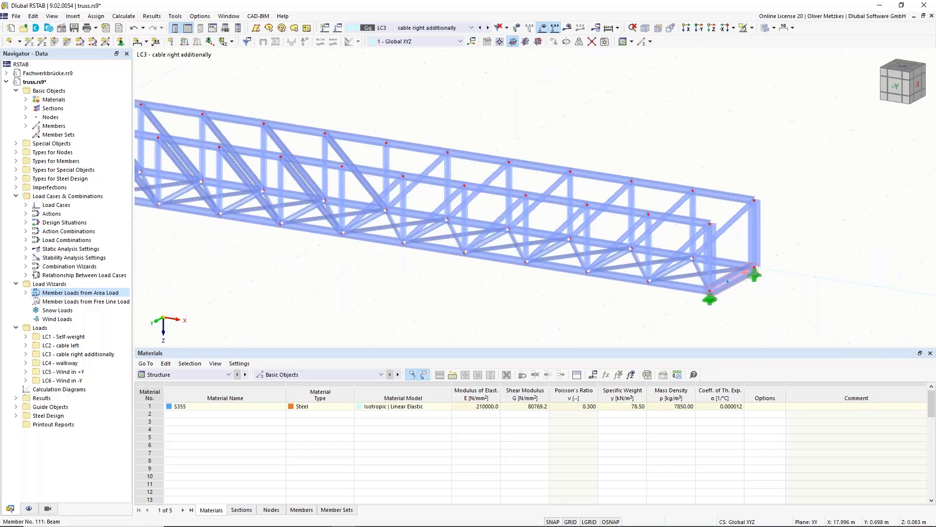
pyautogui.rightClick(742, 282)
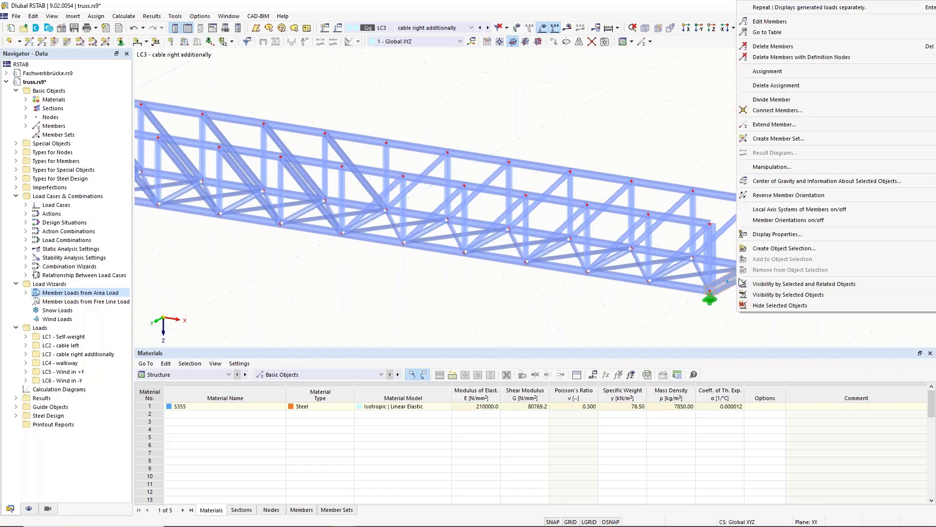
pyautogui.moveTo(810, 104)
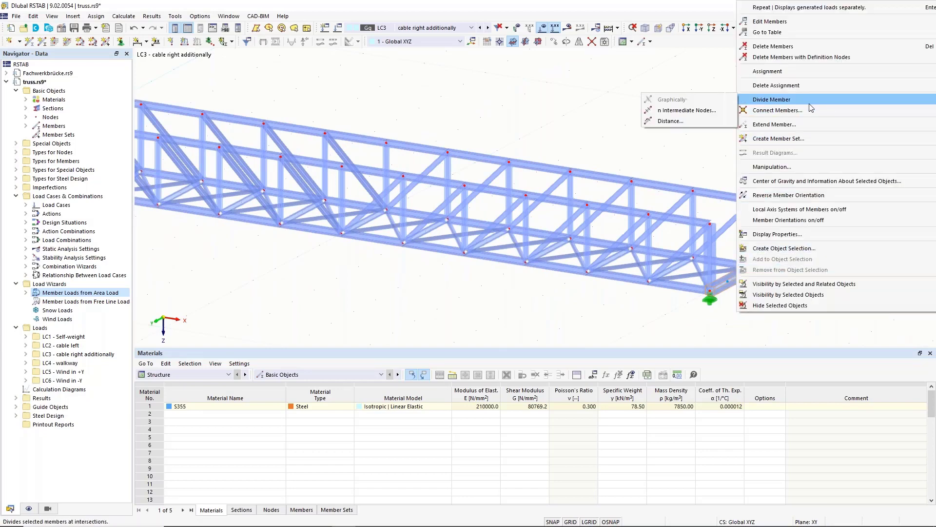
pyautogui.click(671, 121)
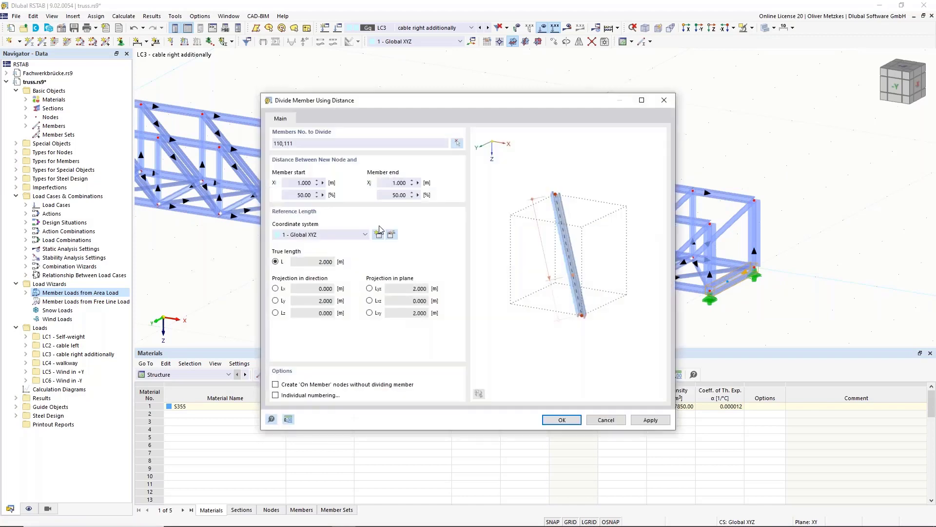
pyautogui.doubleClick(305, 195)
pyautogui.write('30')
pyautogui.click(295, 385)
pyautogui.click(550, 422)
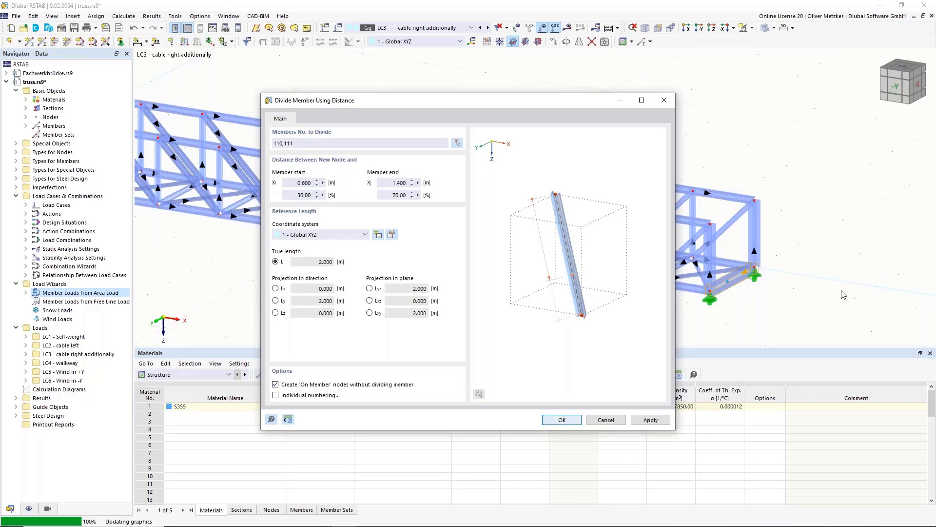
# Step: Start a member-loads-from-free-line-load wizard for LC3 (cable right additionally) with a uniform load magnitude of 1 kN/m
pyautogui.scroll(-2, 424, 256)
pyautogui.moveTo(425, 256); pyautogui.dragTo(623, 280, button='middle')
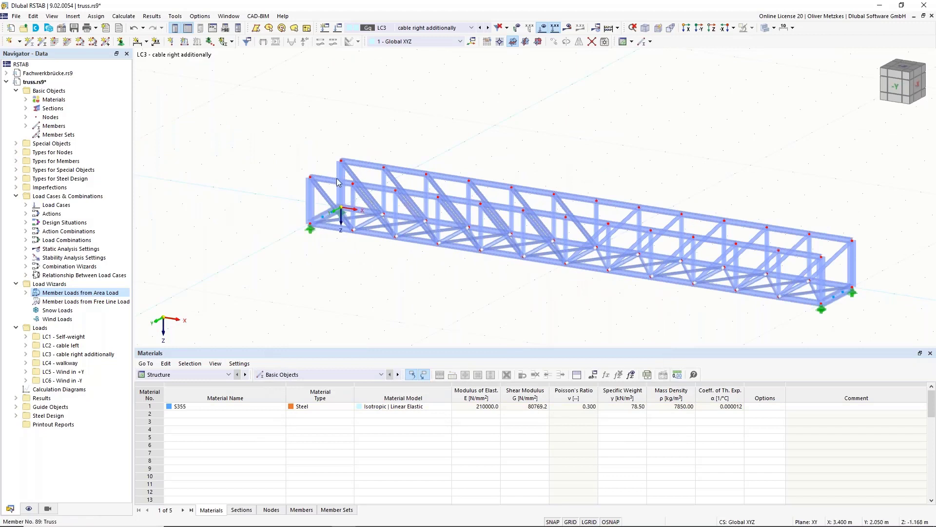
pyautogui.click(78, 301)
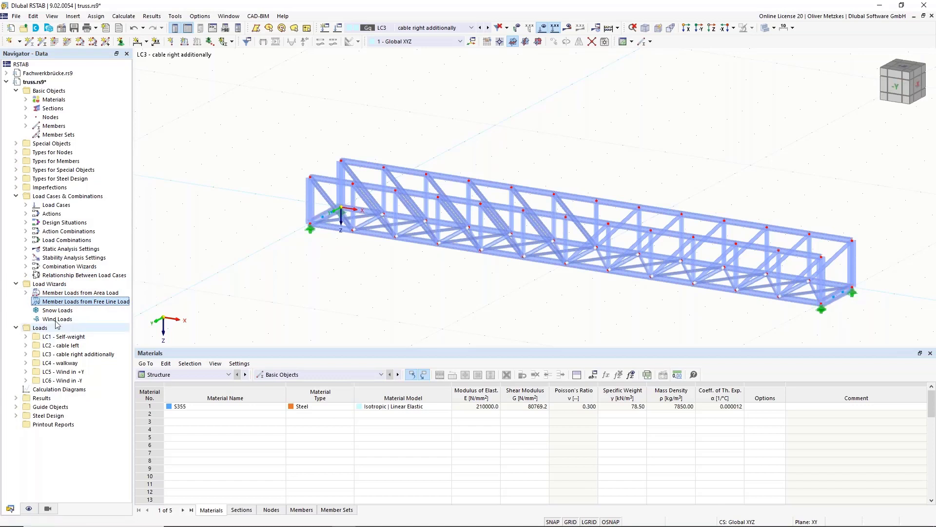
pyautogui.rightClick(59, 302)
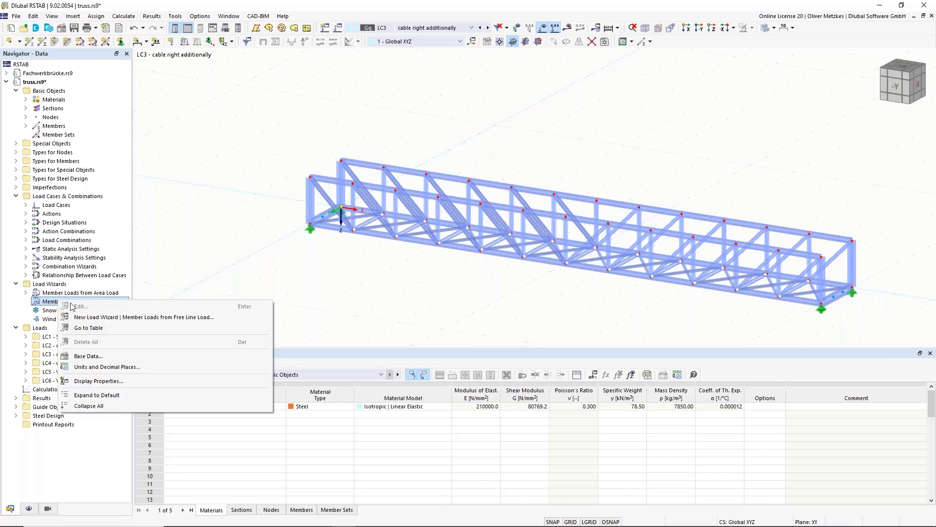
pyautogui.click(98, 318)
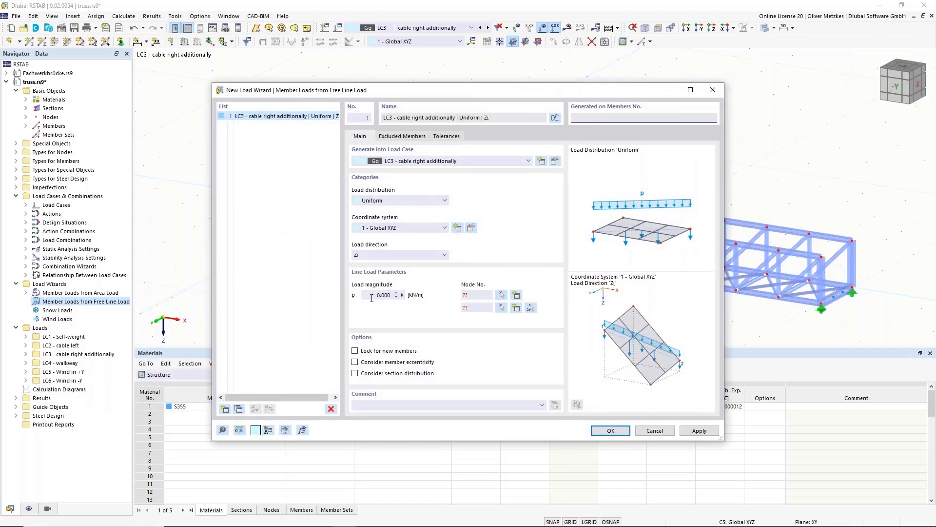
pyautogui.click(371, 295)
pyautogui.write('1')
# Step: Define the free line load's position graphically, starting at on-member node 55 of end cross member 110
pyautogui.click(531, 312)
pyautogui.click(340, 212)
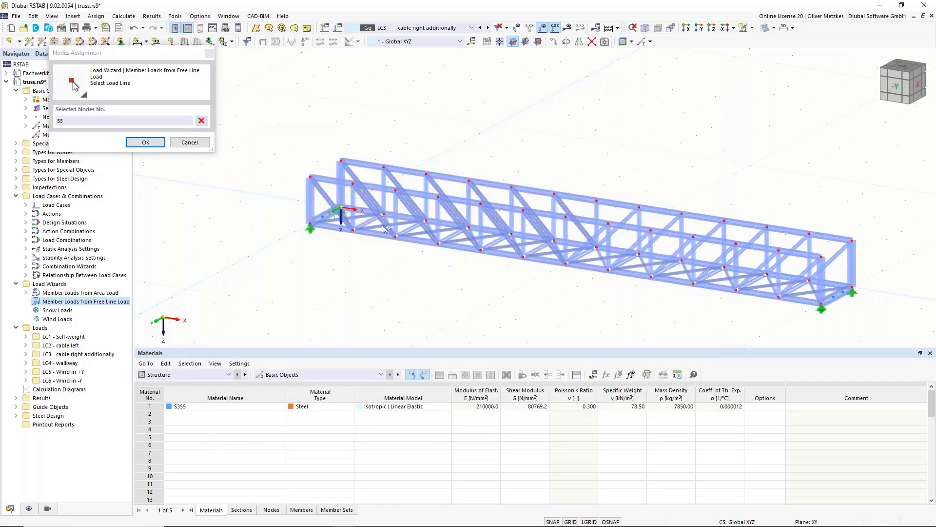
# Step: Pick node 56 as the load line's second node and create the uniform 1.000 kN/m free line load in LC3, leaving no members excluded
pyautogui.click(849, 293)
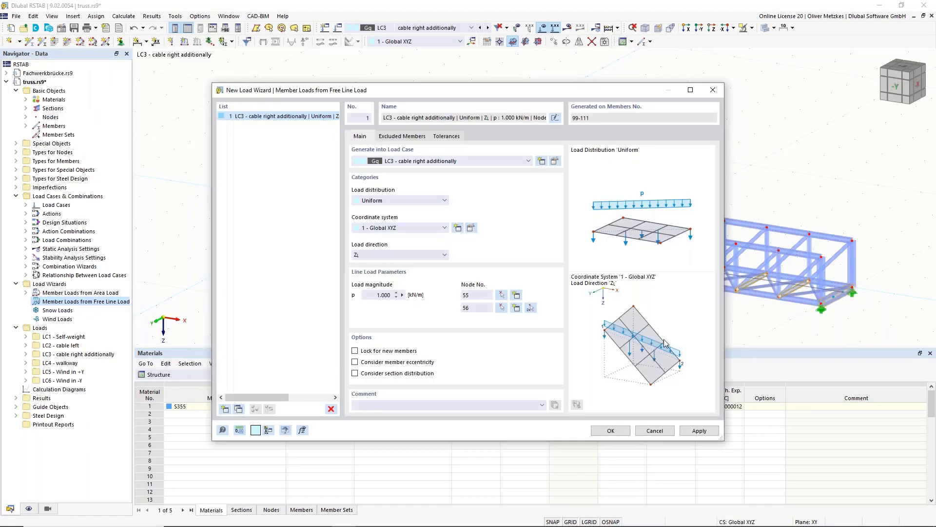
pyautogui.click(403, 136)
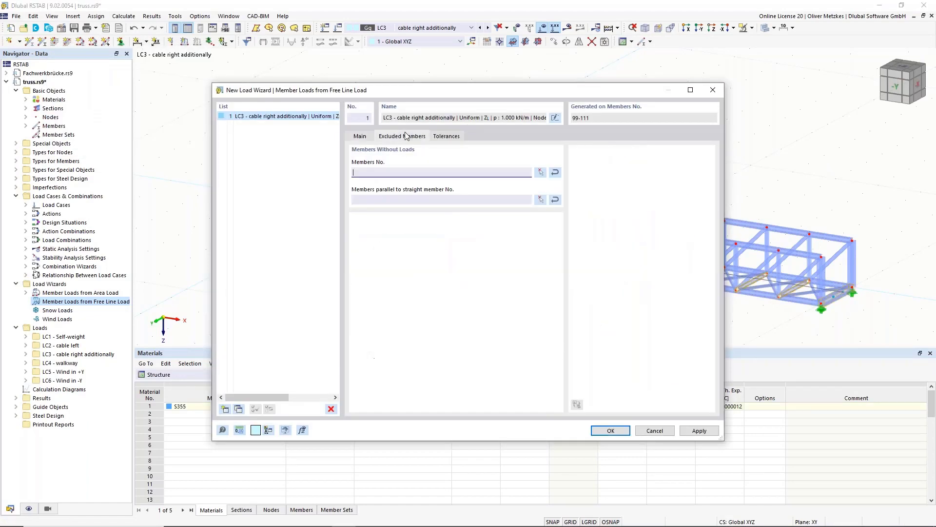
pyautogui.moveTo(437, 138); pyautogui.dragTo(502, 318)
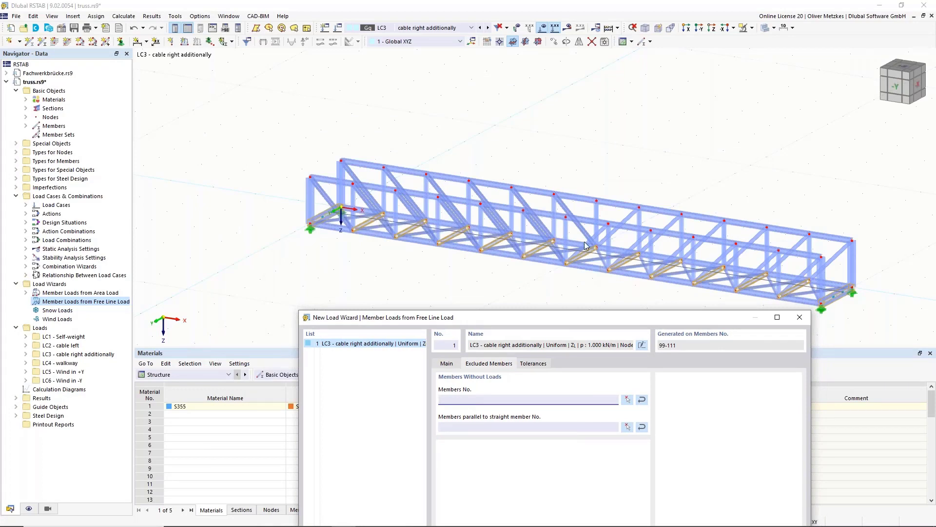
pyautogui.moveTo(561, 317); pyautogui.dragTo(495, 25)
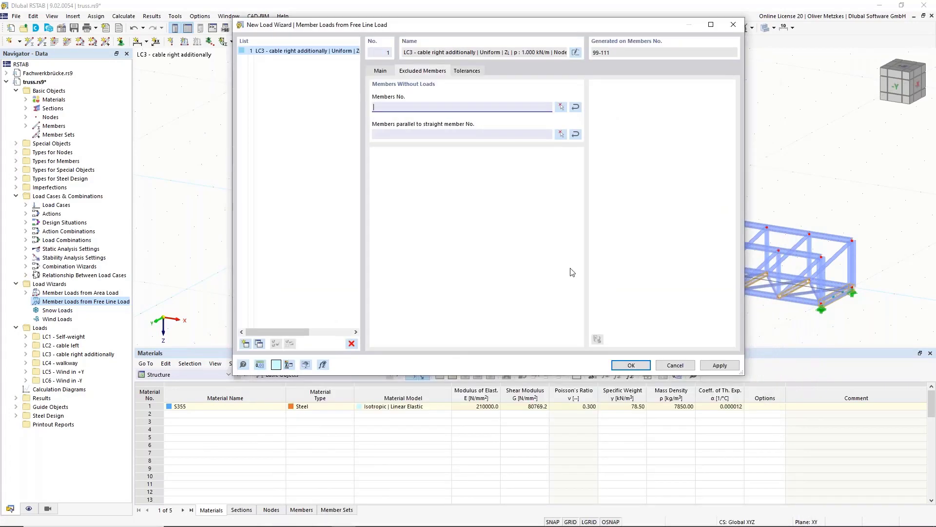
pyautogui.click(637, 364)
pyautogui.click(631, 365)
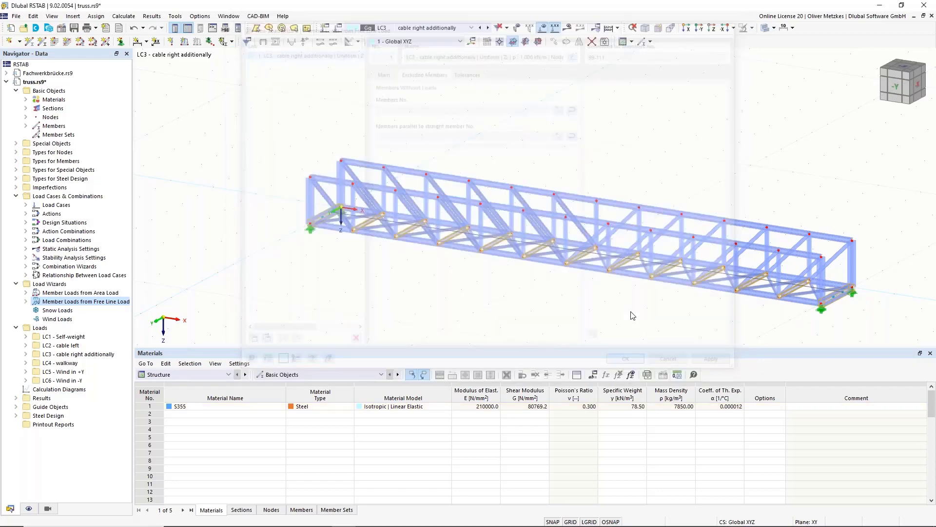
# Step: Display the free line load's generated member loads separately to inspect them along the truss, and switch back to the combined display
pyautogui.keyDown('ctrl'); pyautogui.moveTo(341, 215); pyautogui.dragTo(396, 271, button='middle'); pyautogui.keyUp('ctrl')
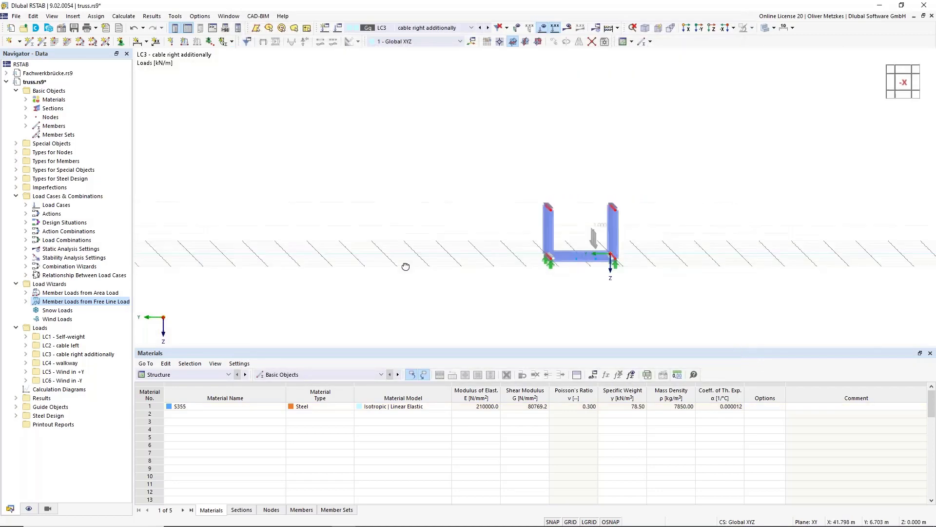
pyautogui.rightClick(597, 226)
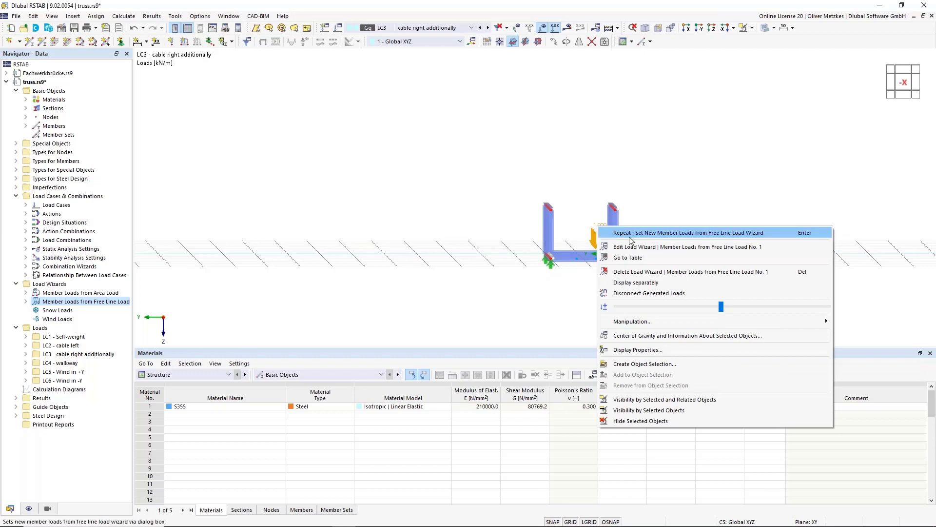
pyautogui.click(635, 282)
pyautogui.keyDown('ctrl'); pyautogui.moveTo(471, 238); pyautogui.dragTo(588, 315, button='middle'); pyautogui.keyUp('ctrl')
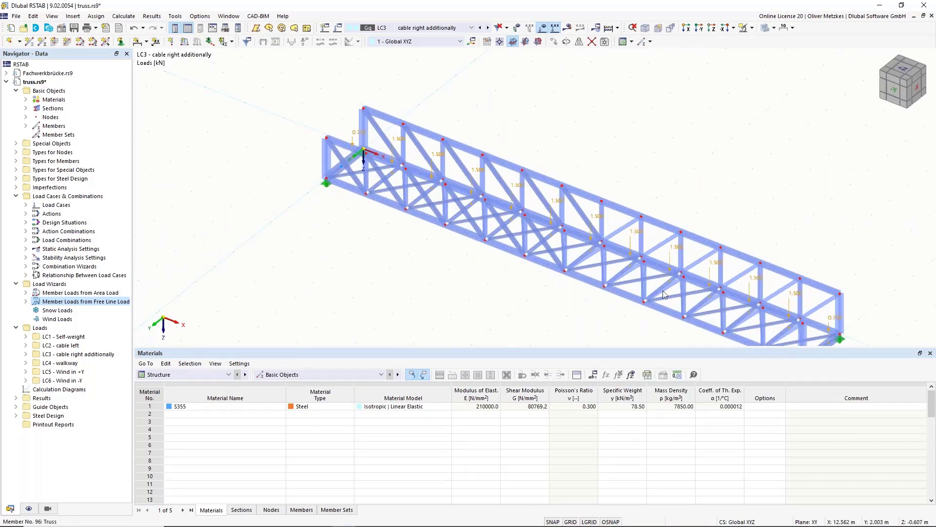
pyautogui.rightClick(477, 173)
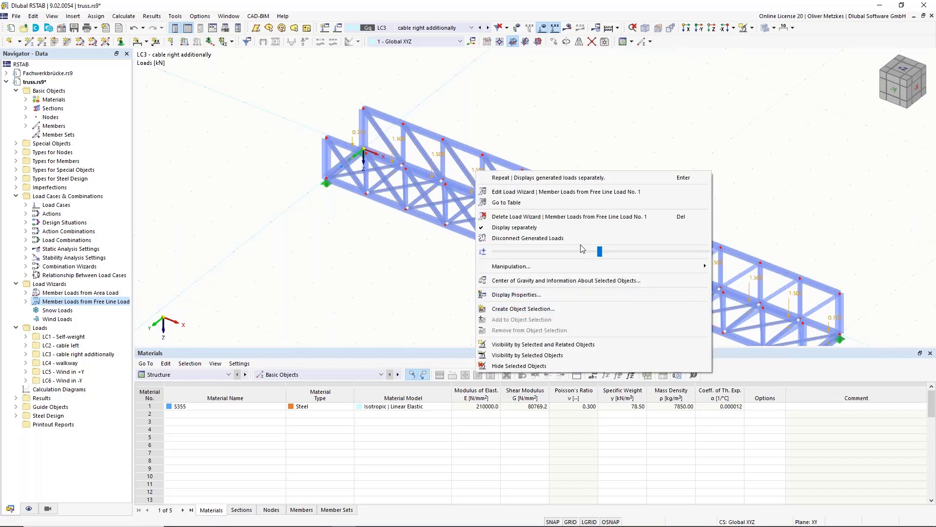
pyautogui.click(546, 227)
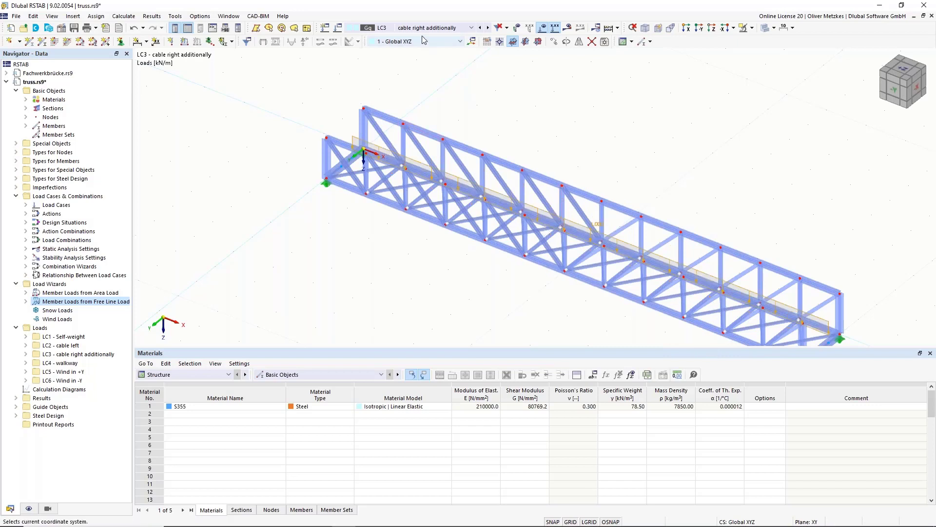
# Step: Create a new wizard for member loads from an area load in LC4 - walkway with a uniform magnitude of 30.00 kN/m²
pyautogui.click(488, 28)
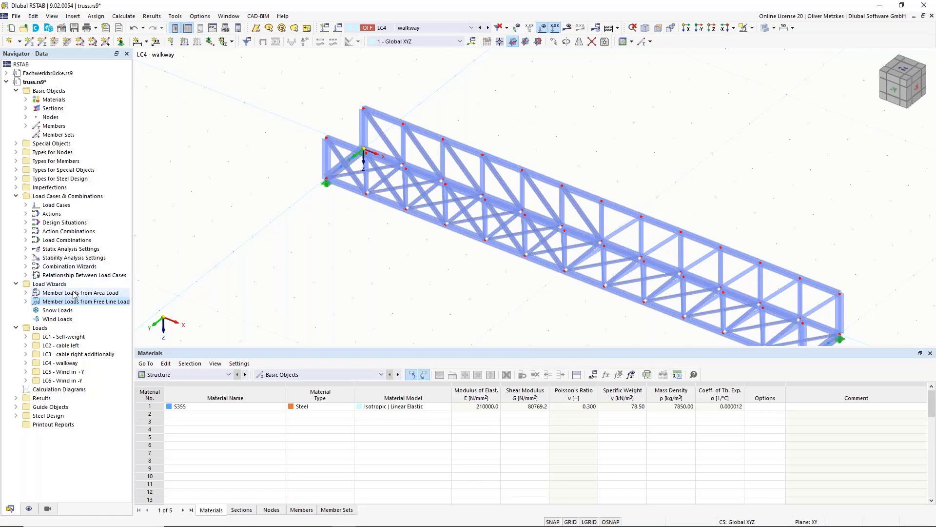
pyautogui.click(37, 294)
pyautogui.rightClick(70, 293)
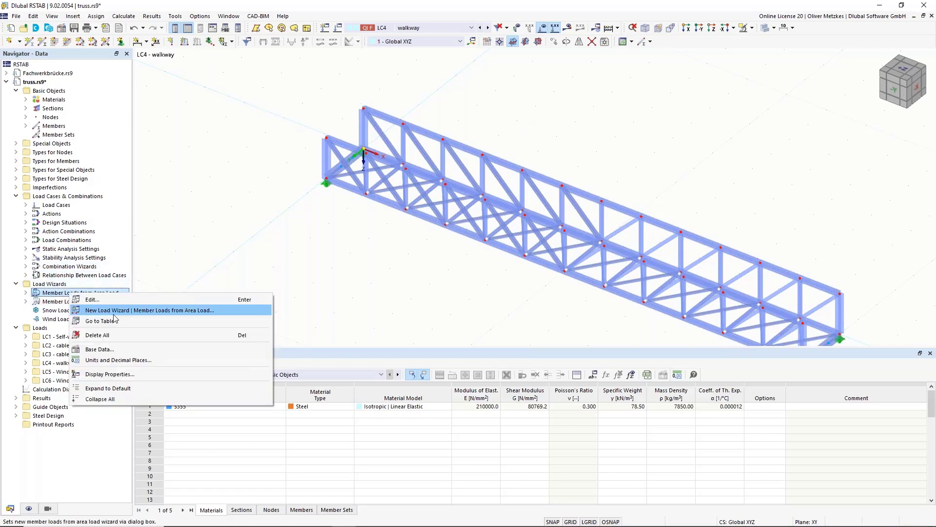
pyautogui.click(115, 311)
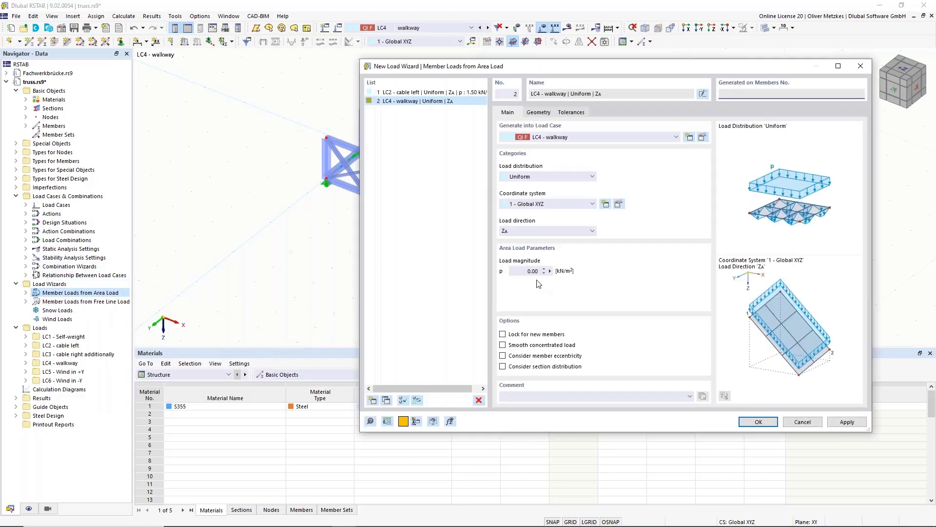
pyautogui.click(525, 272)
# Step: Define the walkway load plane's boundary by picking corner nodes 1, 2, 54 and 53 on the bridge deck
pyautogui.click(545, 113)
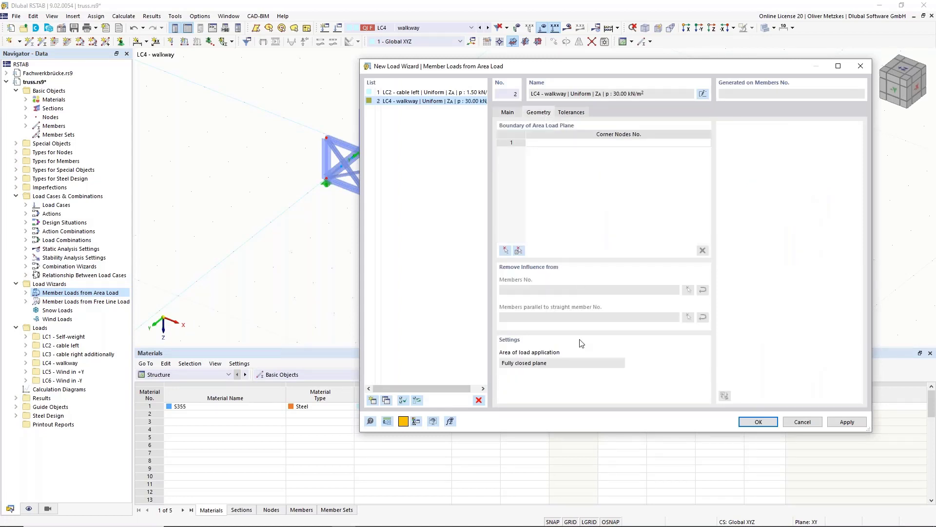
pyautogui.click(505, 251)
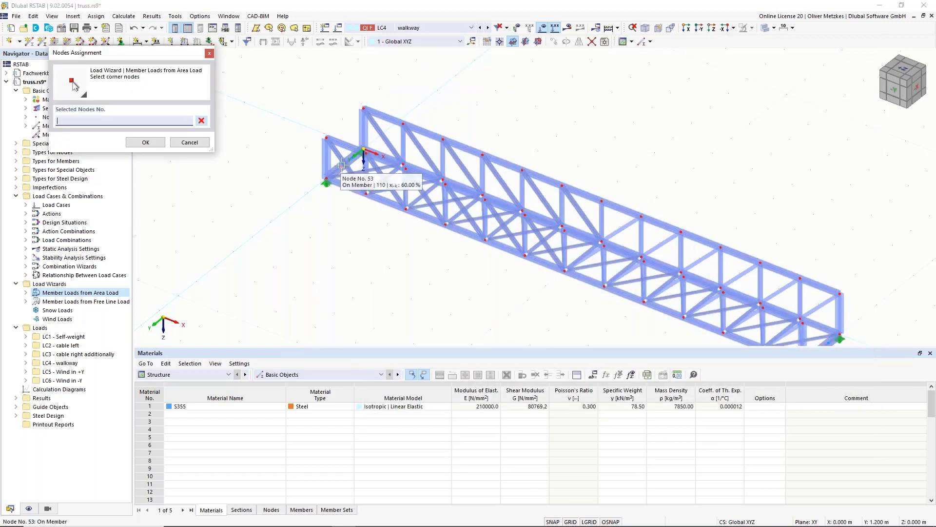
pyautogui.click(363, 148)
pyautogui.moveTo(637, 229); pyautogui.dragTo(344, 154, button='middle')
pyautogui.click(548, 264)
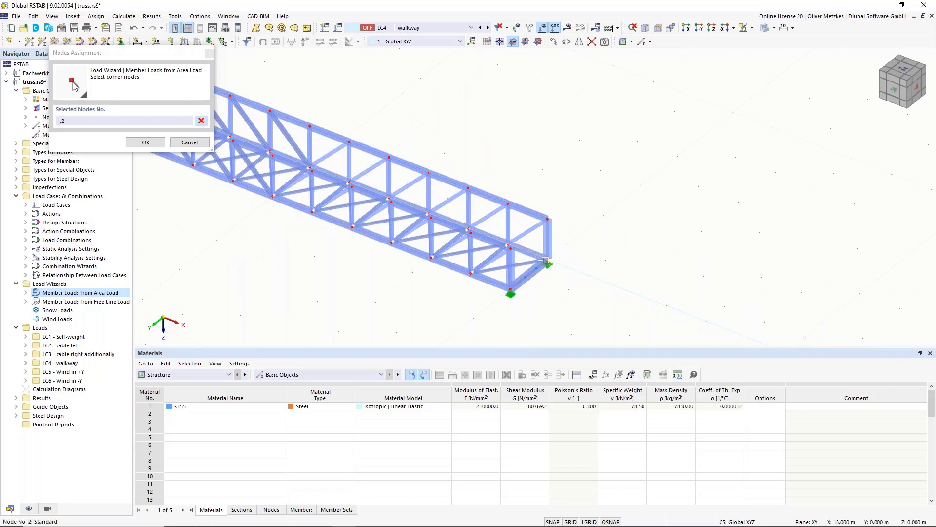
pyautogui.click(525, 277)
pyautogui.keyDown('ctrl'); pyautogui.moveTo(525, 278); pyautogui.dragTo(389, 224, button='middle'); pyautogui.keyUp('ctrl')
pyautogui.scroll(7, 389, 219)
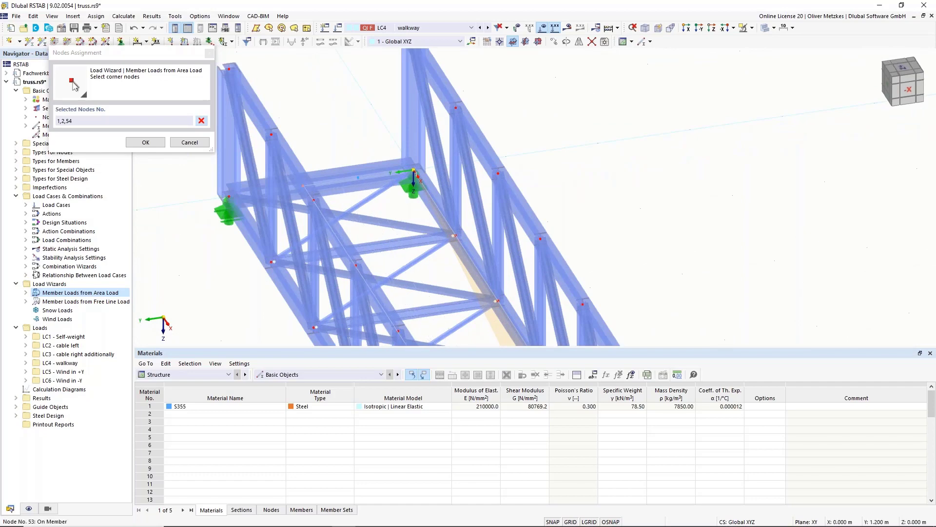
pyautogui.click(307, 188)
pyautogui.scroll(-5, 541, 182)
pyautogui.moveTo(541, 182); pyautogui.dragTo(507, 150, button='middle')
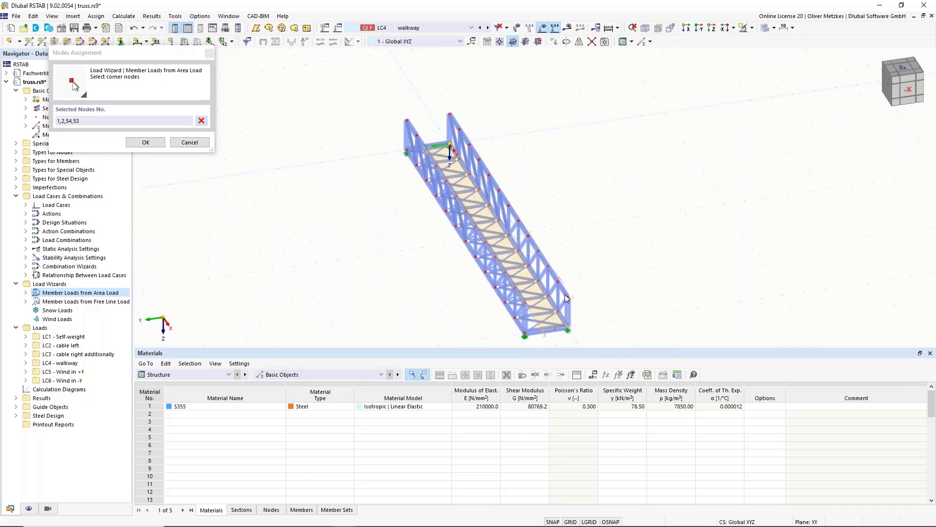
pyautogui.click(145, 142)
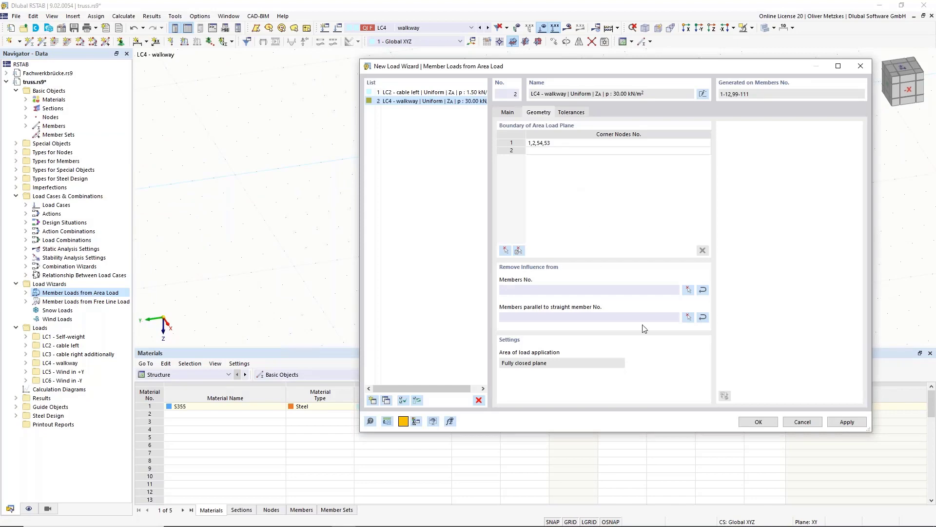
# Step: Remove the area load's influence from members parallel to bottom chord member 6 and generate the walkway load
pyautogui.click(688, 317)
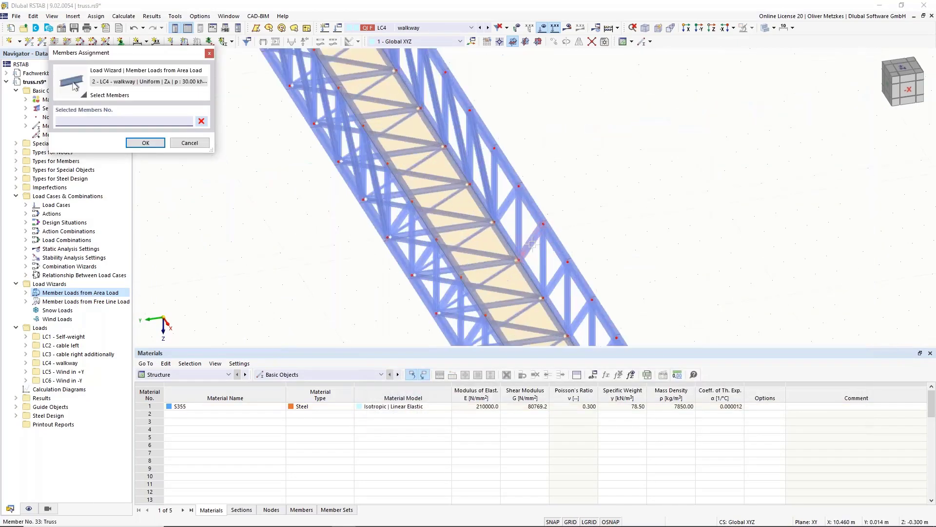
pyautogui.keyDown('ctrl'); pyautogui.moveTo(380, 271); pyautogui.dragTo(421, 200, button='middle'); pyautogui.keyUp('ctrl')
pyautogui.click(395, 198)
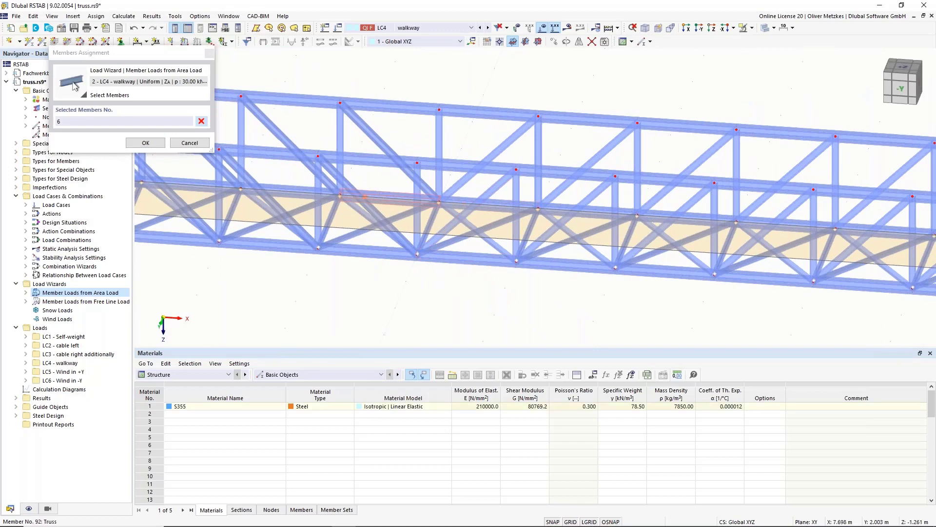
pyautogui.click(142, 143)
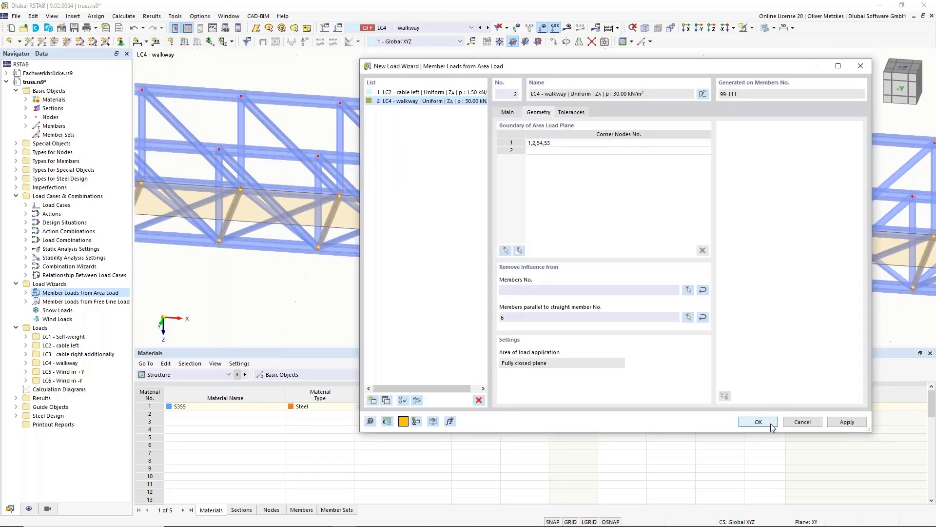
pyautogui.click(758, 422)
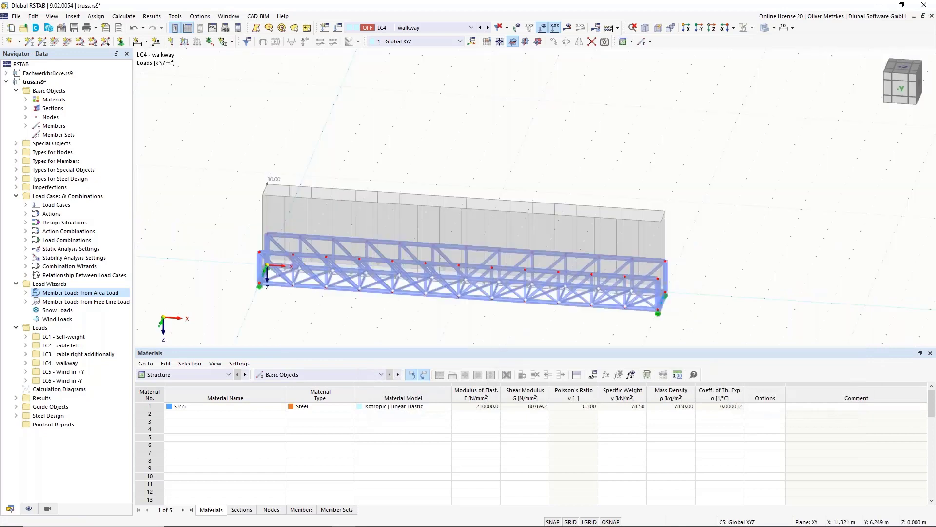
# Step: Edit the walkway area load and set its magnitude to 3.00 kN/m²
pyautogui.keyDown('ctrl'); pyautogui.moveTo(457, 329); pyautogui.dragTo(361, 293, button='middle'); pyautogui.keyUp('ctrl')
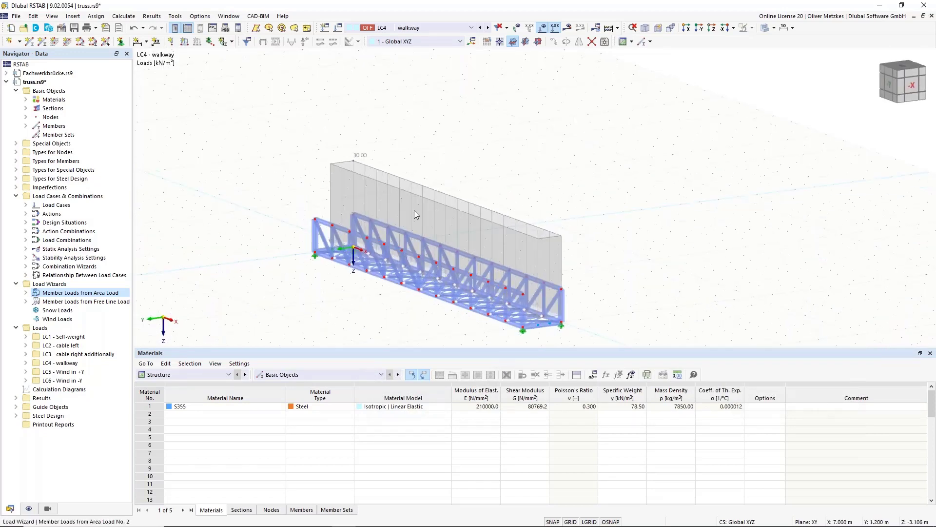
pyautogui.rightClick(431, 199)
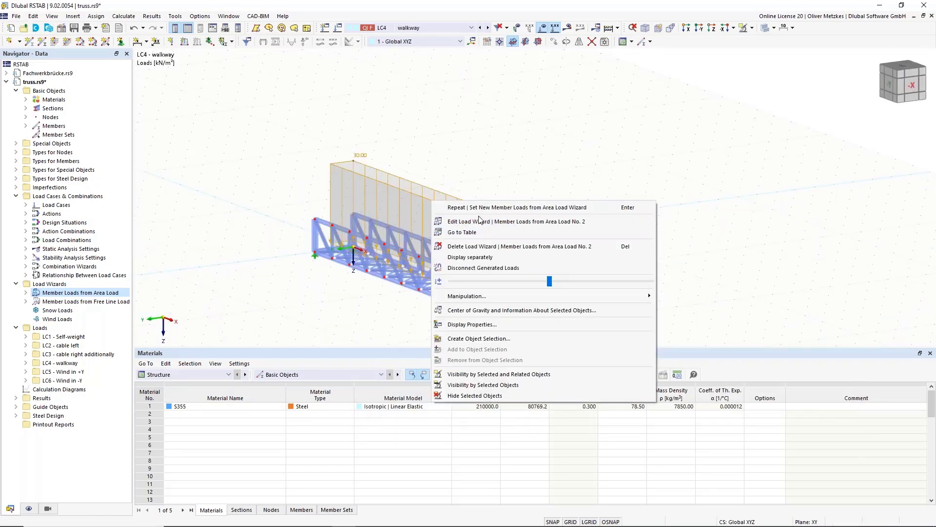
pyautogui.click(485, 222)
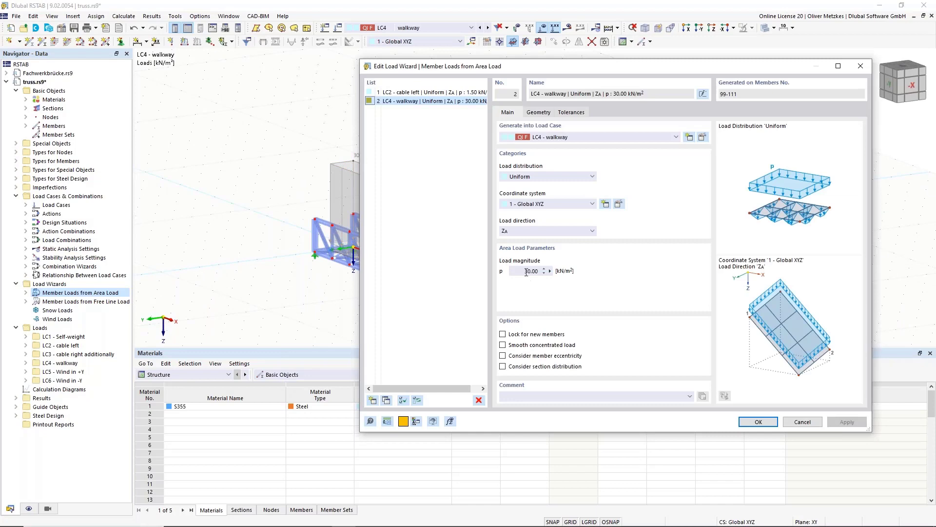
pyautogui.moveTo(528, 271); pyautogui.dragTo(551, 271)
pyautogui.click(755, 425)
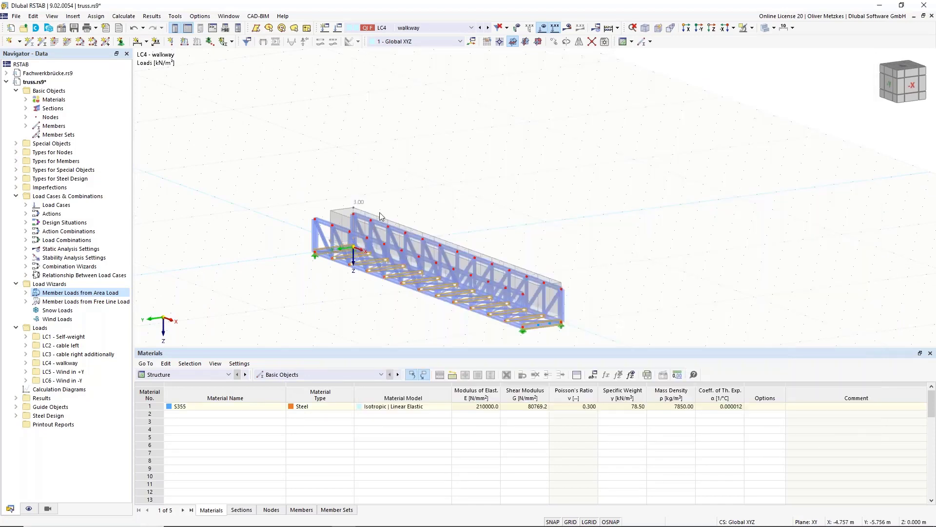
# Step: Display the walkway load's generated member loads separately to check them, and return to the area load display
pyautogui.rightClick(361, 215)
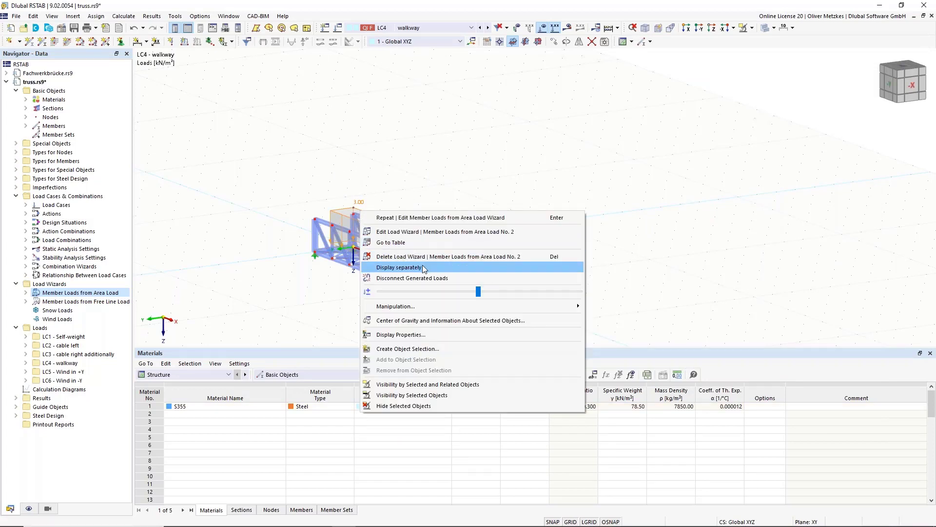
pyautogui.click(423, 265)
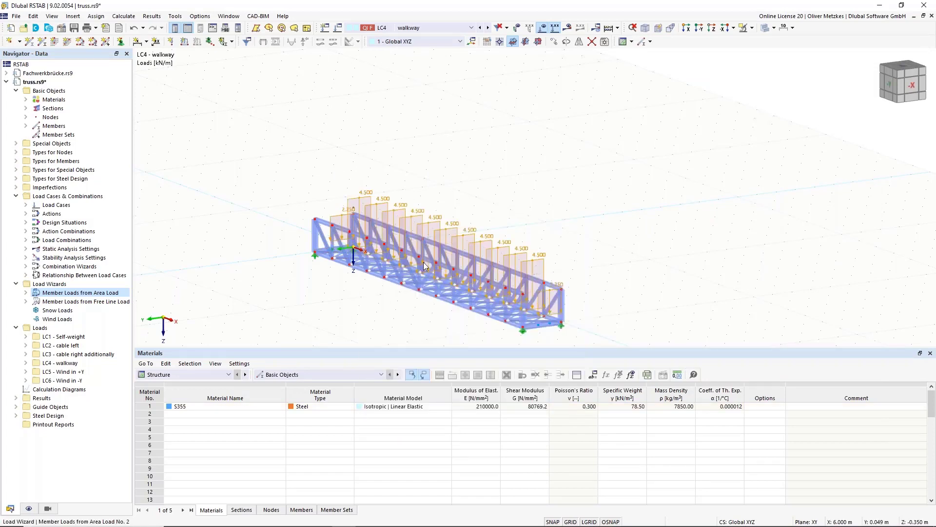
pyautogui.rightClick(528, 250)
pyautogui.click(566, 306)
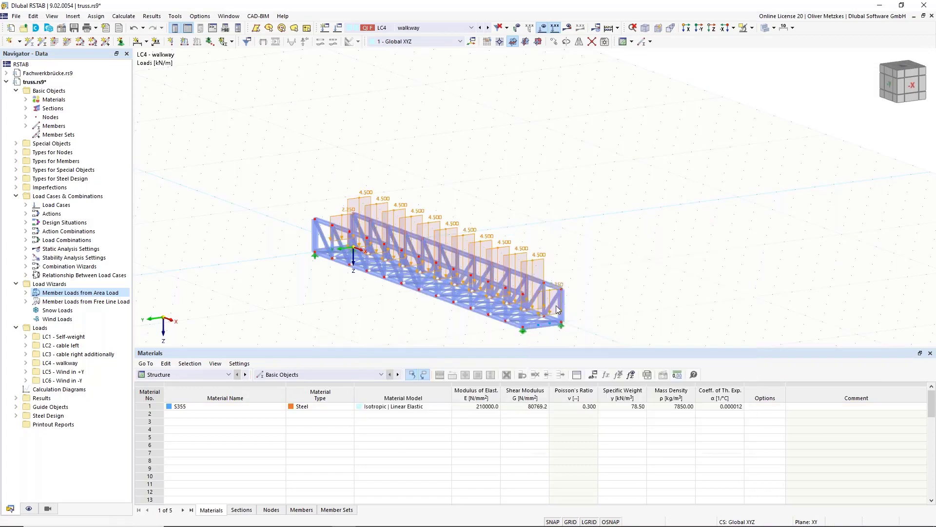
# Step: Make LC5 - Wind in +Y the current load case and show the whole truss in an oblique view
pyautogui.click(424, 28)
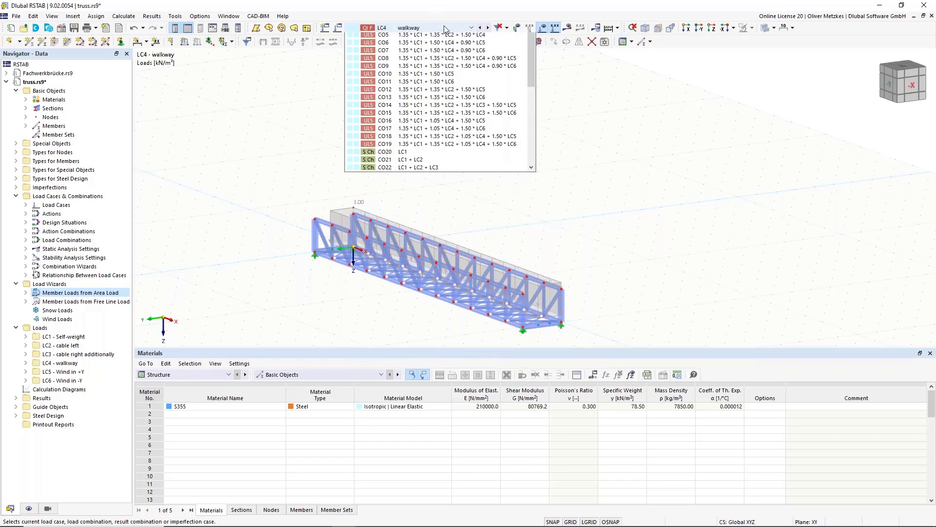
pyautogui.click(424, 67)
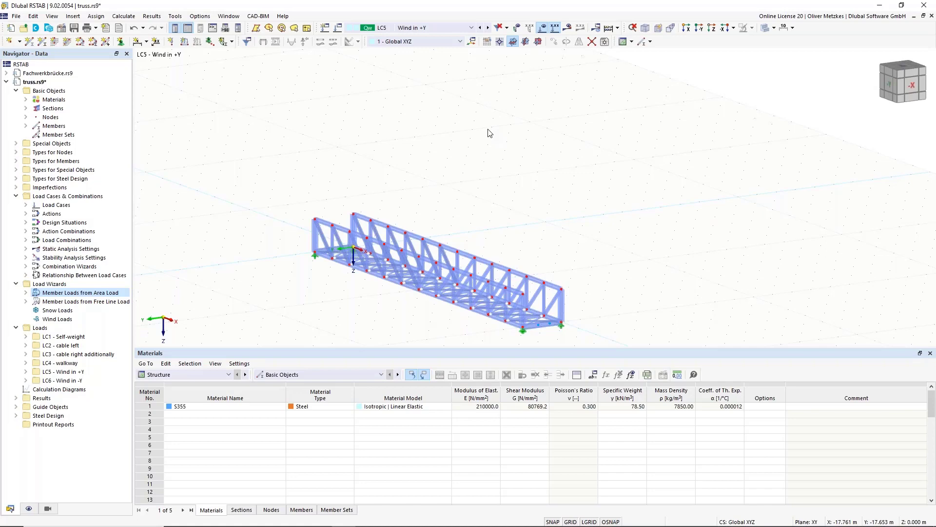
pyautogui.keyDown('ctrl'); pyautogui.moveTo(448, 336); pyautogui.dragTo(552, 300, button='middle'); pyautogui.keyUp('ctrl')
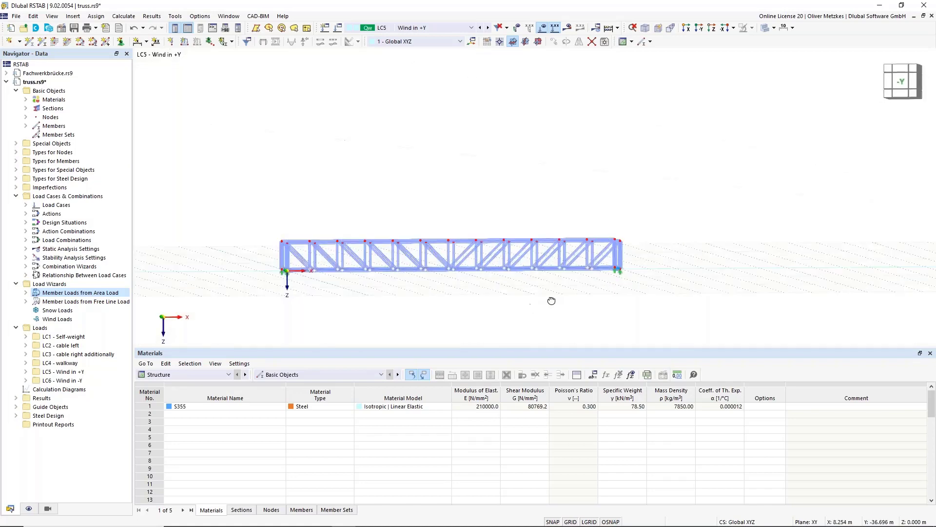
pyautogui.moveTo(551, 301); pyautogui.dragTo(486, 342, button='right')
pyautogui.click(397, 184)
pyautogui.moveTo(396, 184); pyautogui.dragTo(331, 161, button='middle')
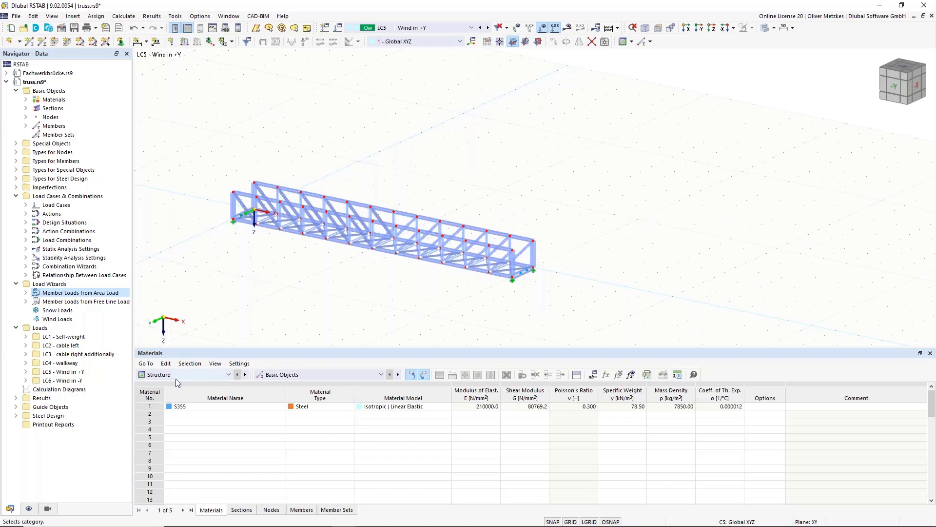
# Step: Open the global parameters table and create a first parameter named qp
pyautogui.click(595, 377)
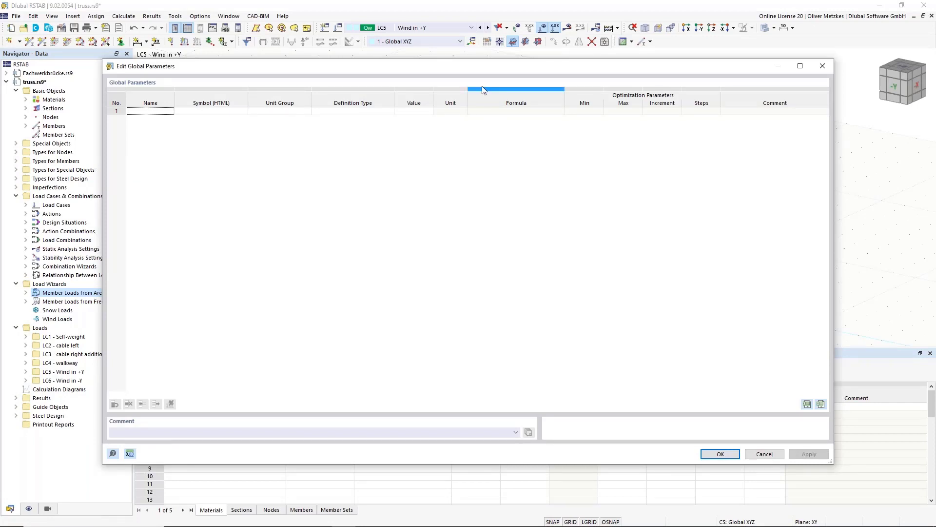
pyautogui.moveTo(493, 69); pyautogui.dragTo(544, 210)
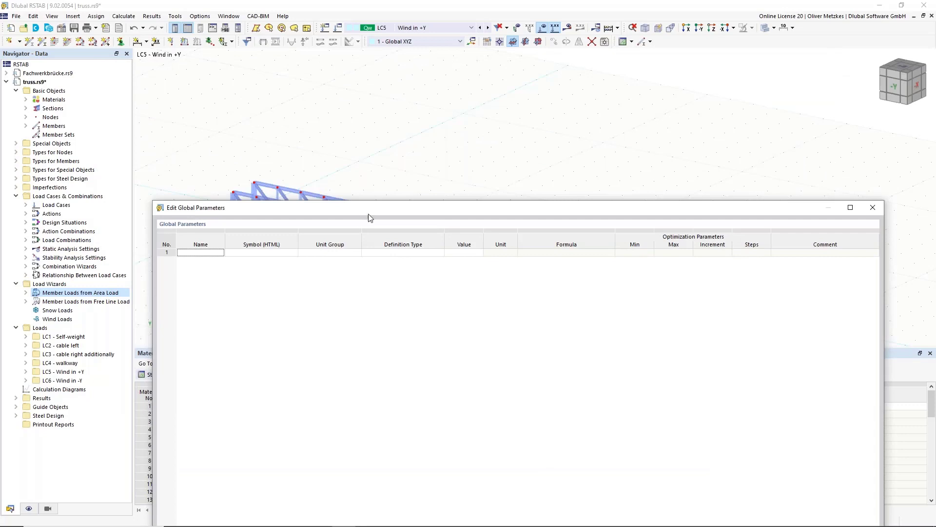
pyautogui.moveTo(370, 217); pyautogui.dragTo(408, 247)
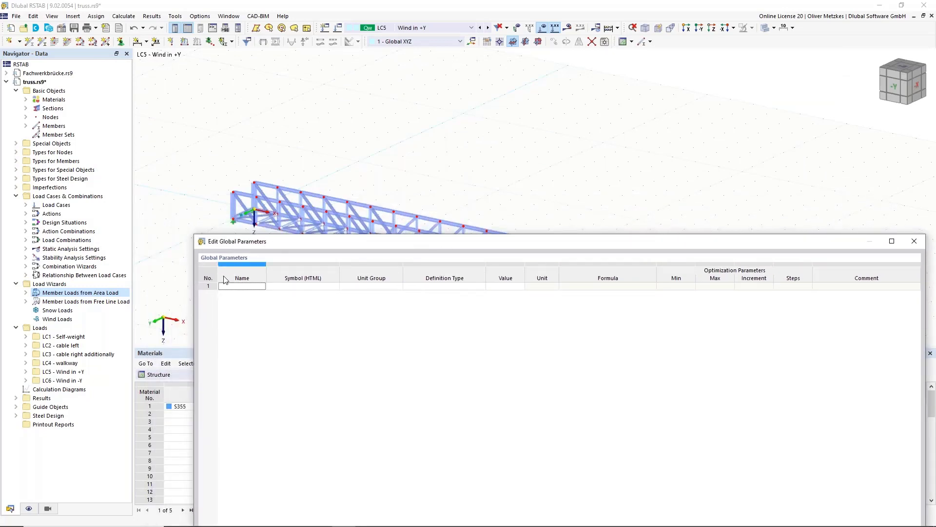
pyautogui.click(248, 286)
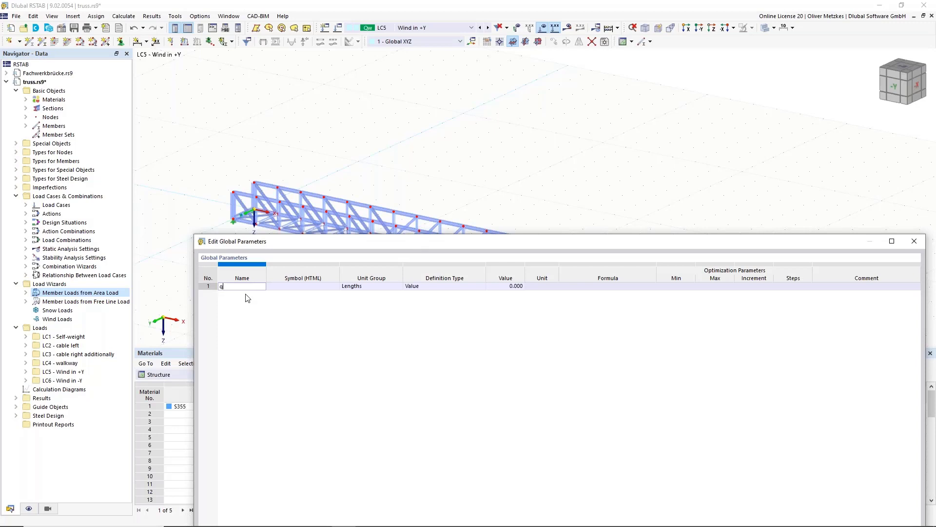
pyautogui.click(315, 288)
pyautogui.click(363, 286)
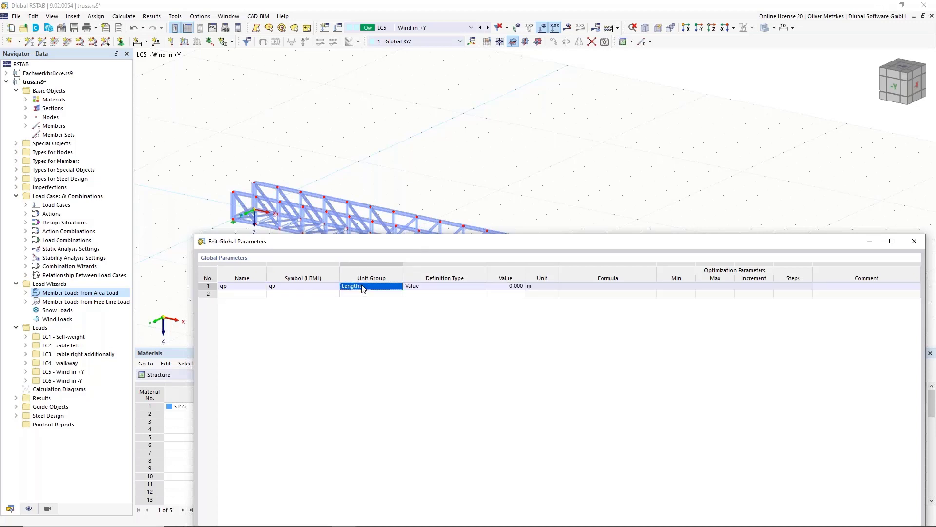
# Step: Assign the Surface loads unit group to parameter qp and set its value to 0.40 kN/m²
pyautogui.click(390, 288)
pyautogui.scroll(-8, 383, 370)
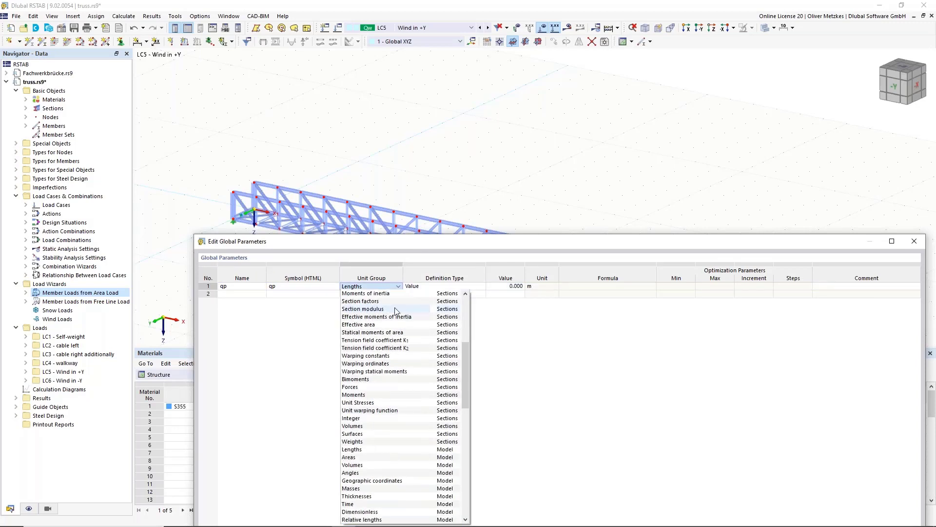
pyautogui.write('su')
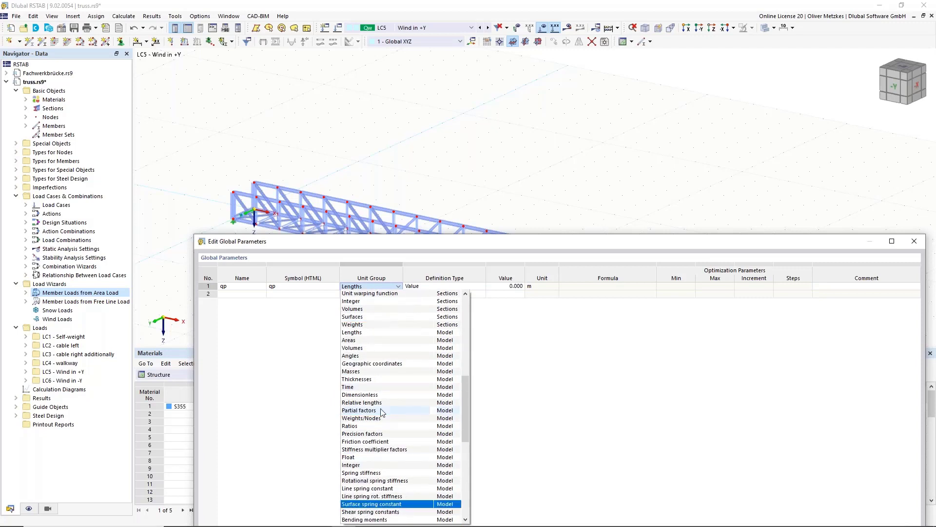
pyautogui.scroll(-6, 382, 410)
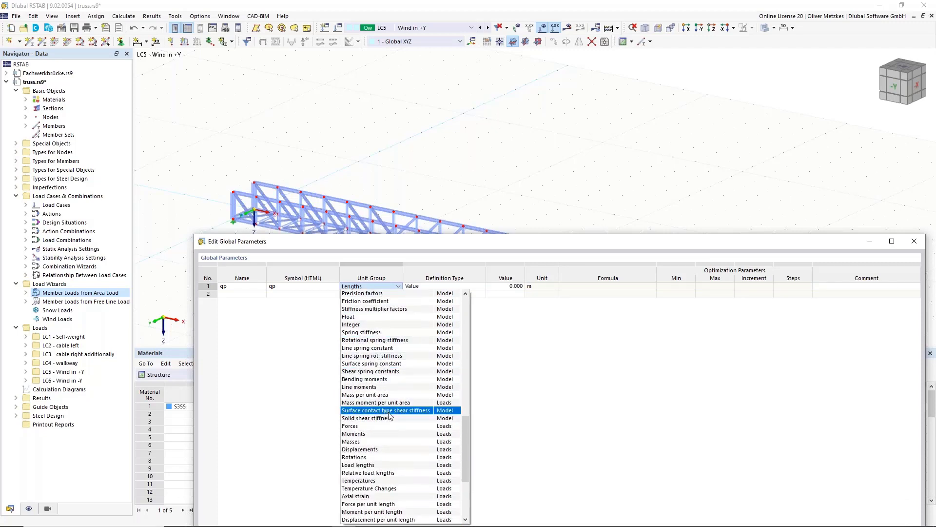
pyautogui.scroll(-3, 386, 418)
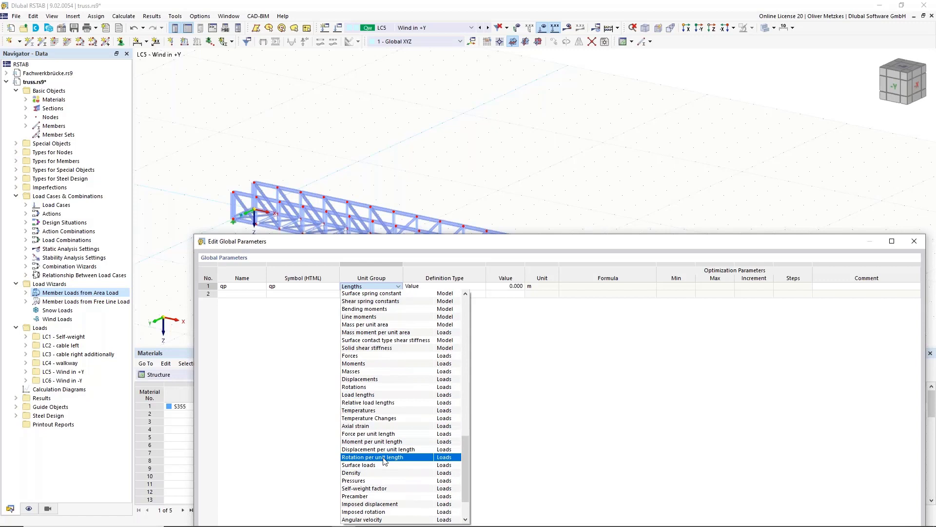
pyautogui.press('Down')
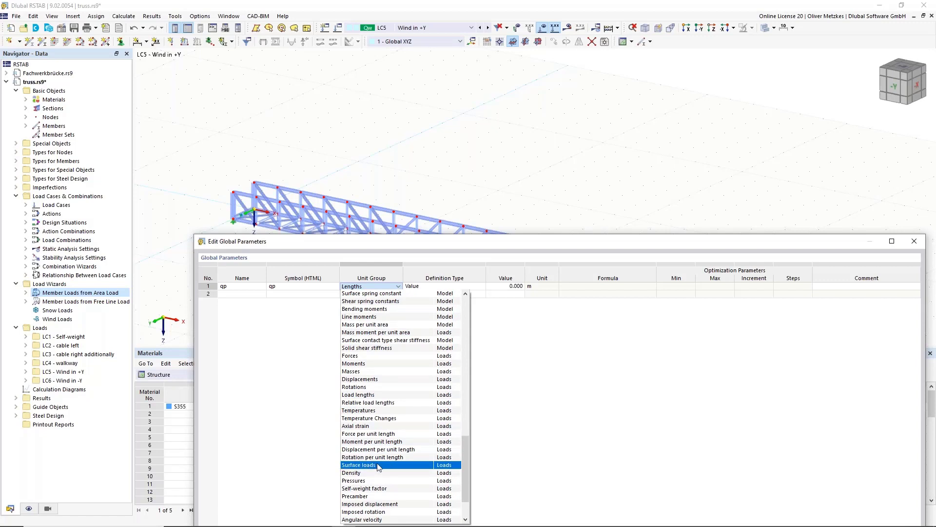
pyautogui.click(381, 465)
pyautogui.press('Tab')
pyautogui.press('Tab')
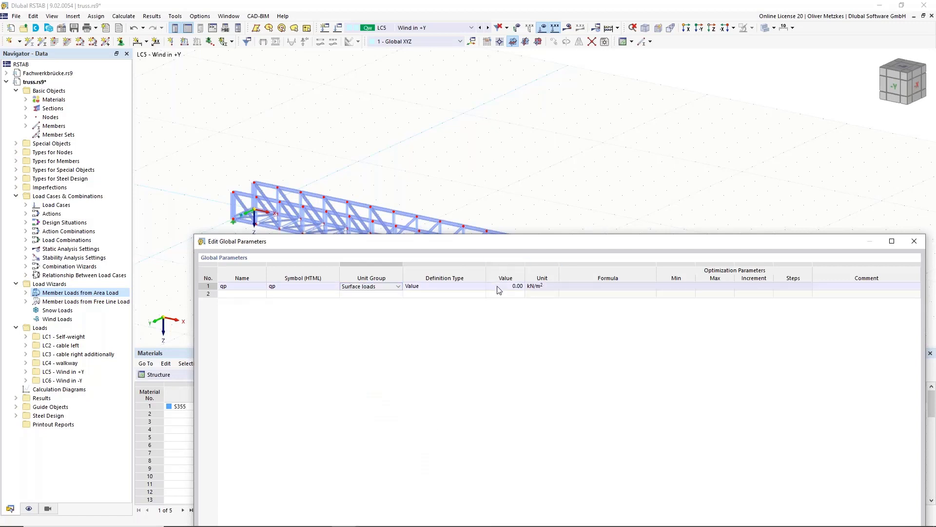
pyautogui.click(600, 286)
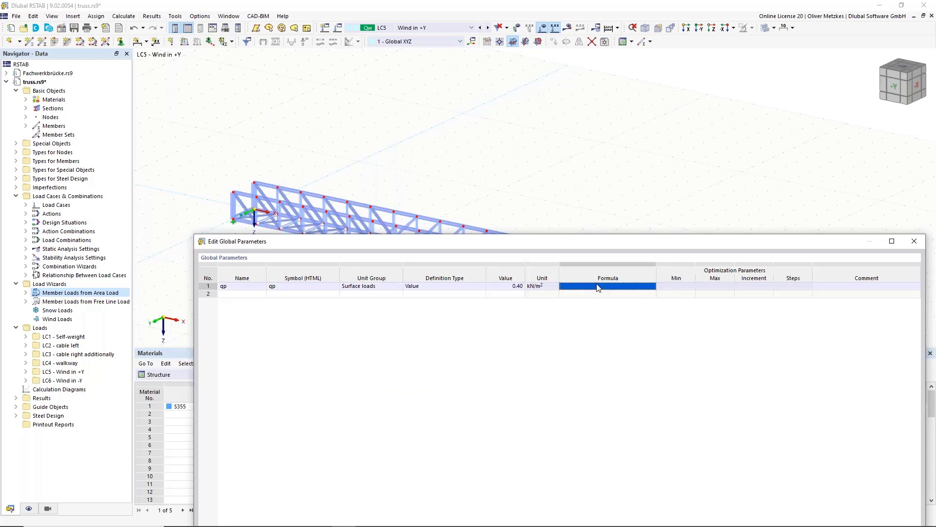
# Step: Add a second global parameter cf with the unit group Partial factors and a value of 2
pyautogui.doubleClick(245, 294)
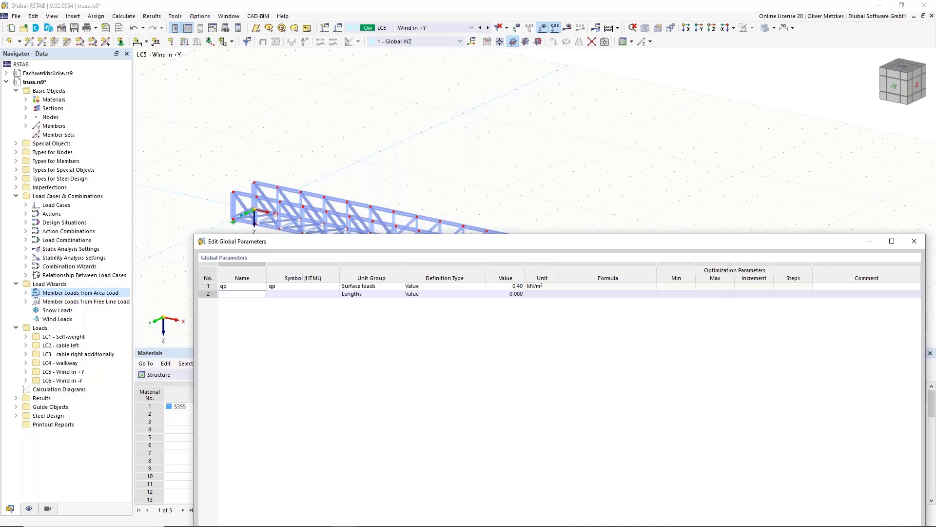
pyautogui.write('cf')
pyautogui.press('Tab')
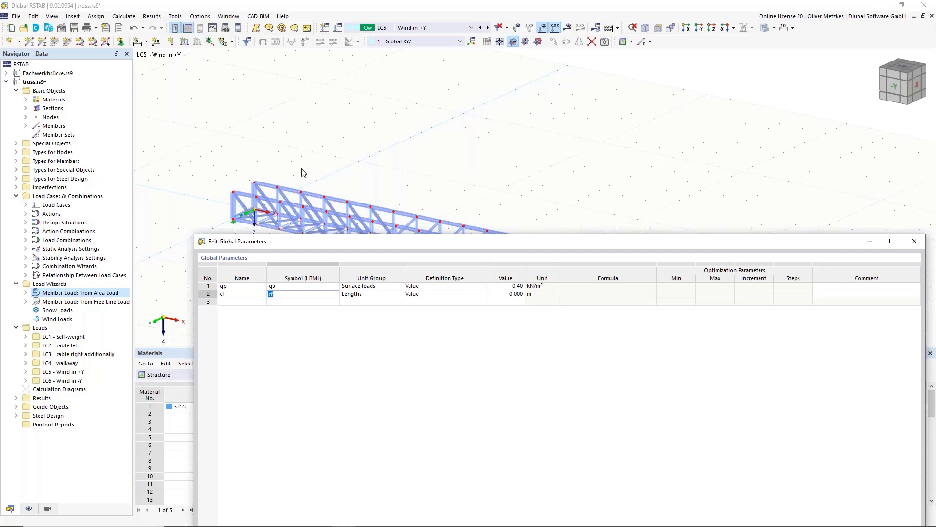
pyautogui.click(388, 295)
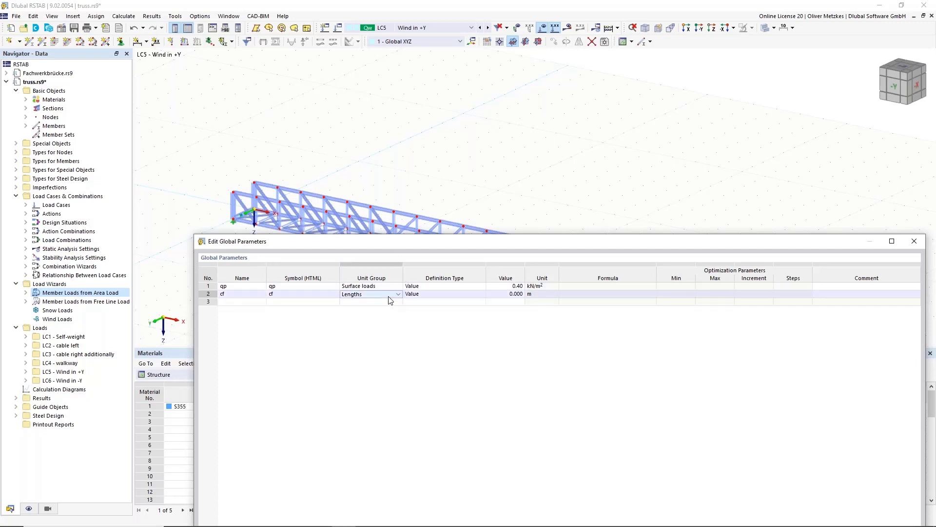
pyautogui.click(389, 295)
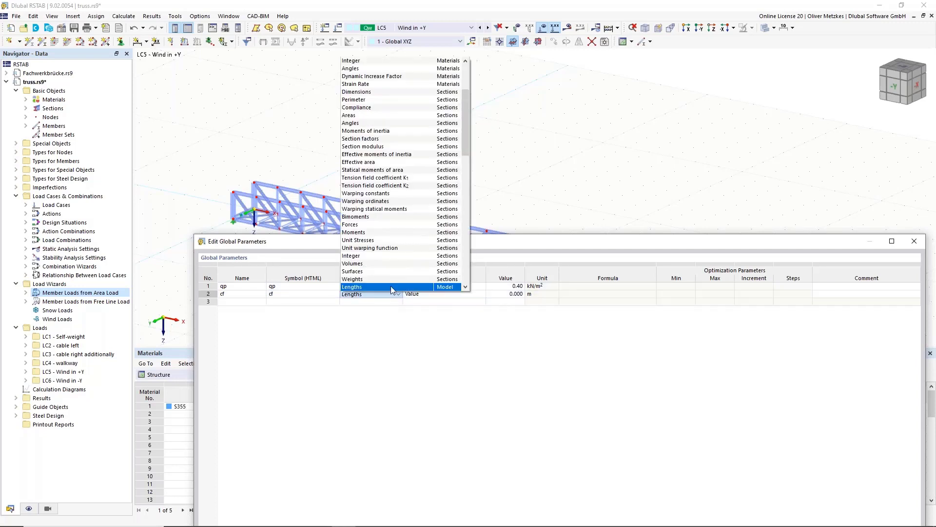
pyautogui.scroll(-7, 395, 259)
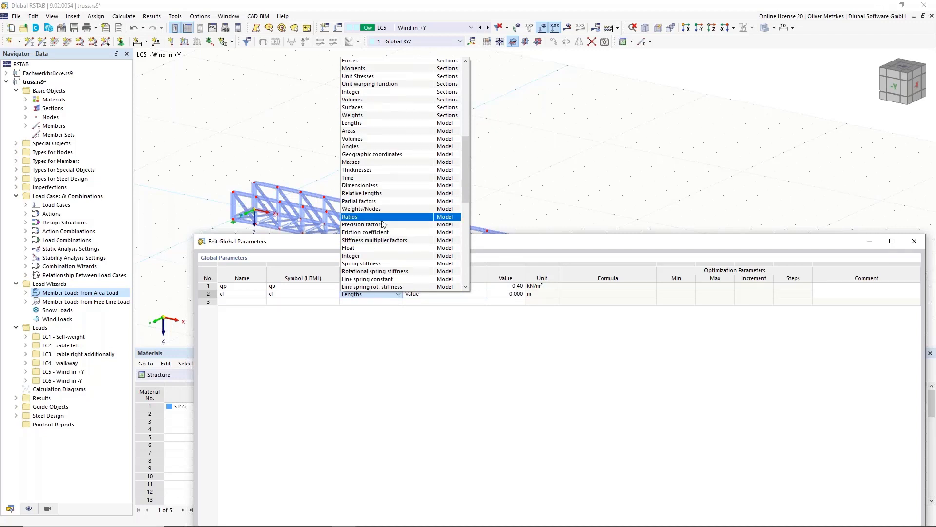
pyautogui.scroll(-1, 389, 206)
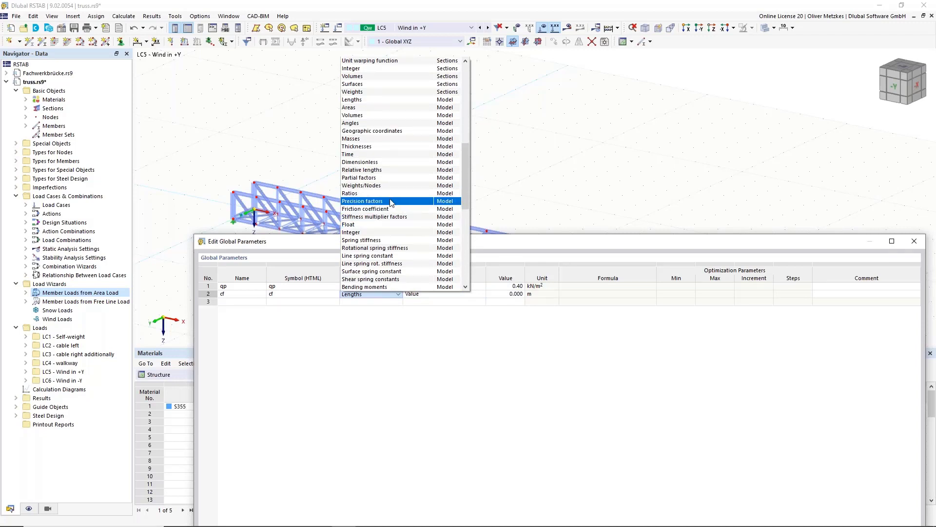
pyautogui.click(385, 177)
pyautogui.click(515, 294)
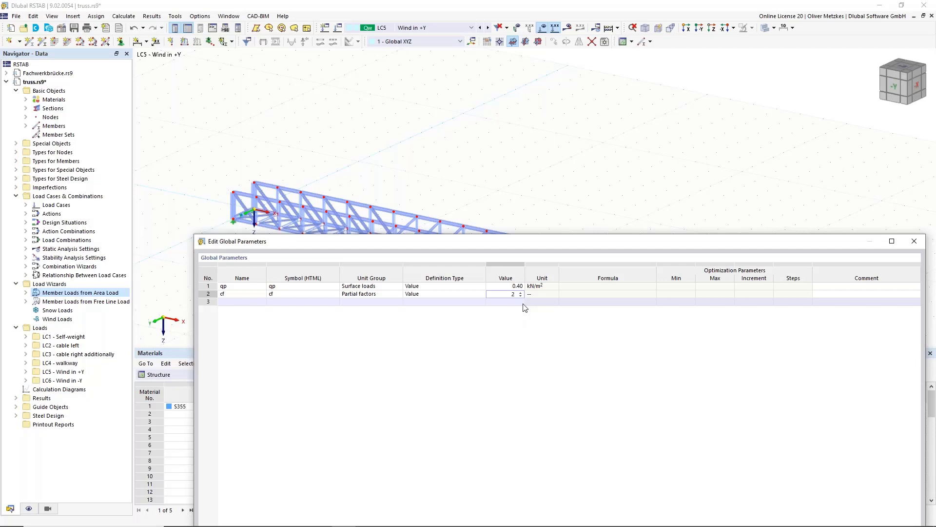
# Step: Add a third global parameter phi with the unit group Partial factors and value 0.2, and save the parameters
pyautogui.click(256, 301)
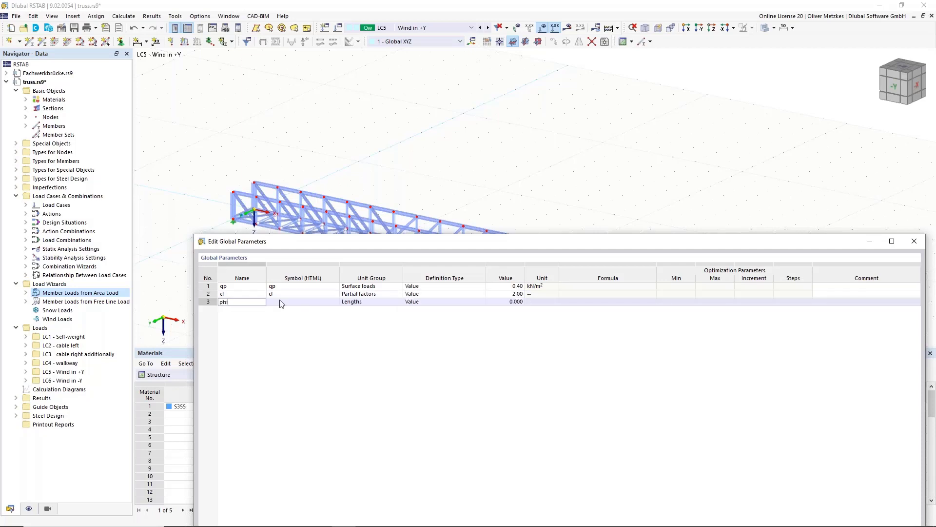
pyautogui.click(366, 303)
pyautogui.click(396, 302)
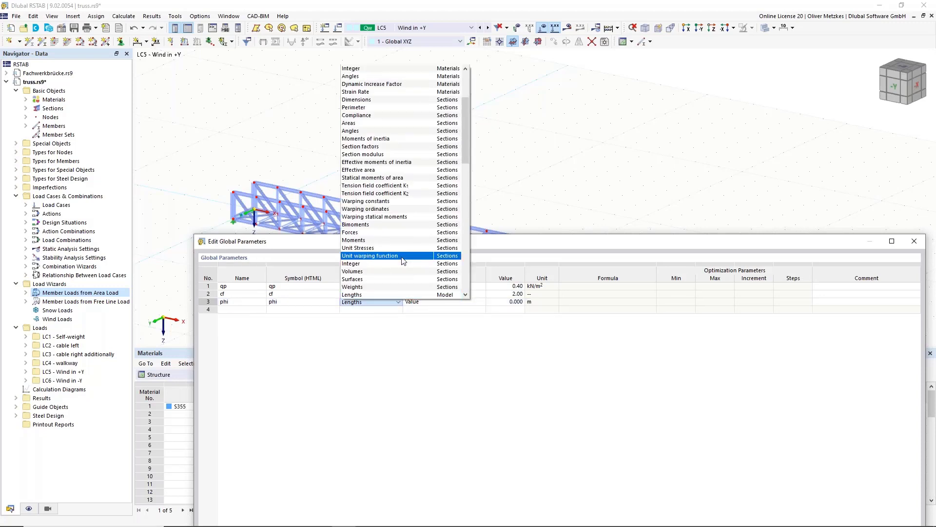
pyautogui.scroll(-2, 396, 297)
pyautogui.click(395, 295)
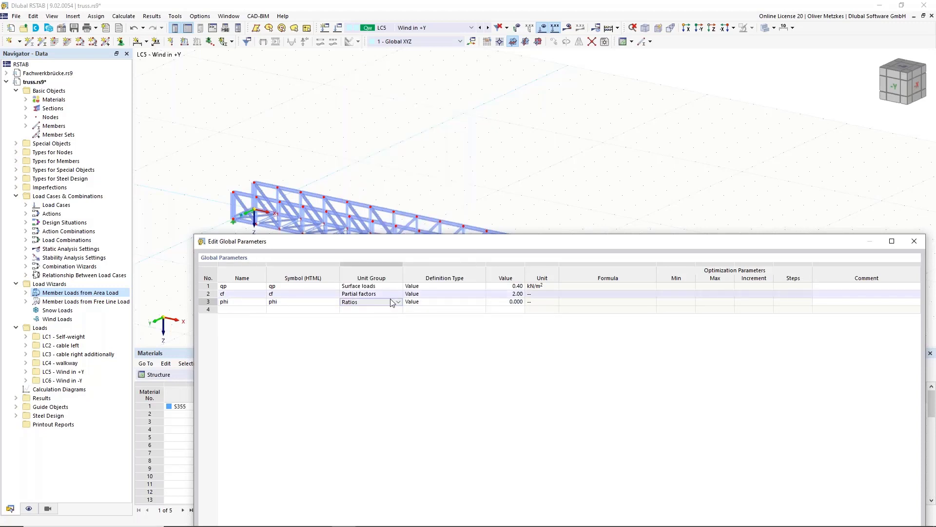
pyautogui.click(396, 302)
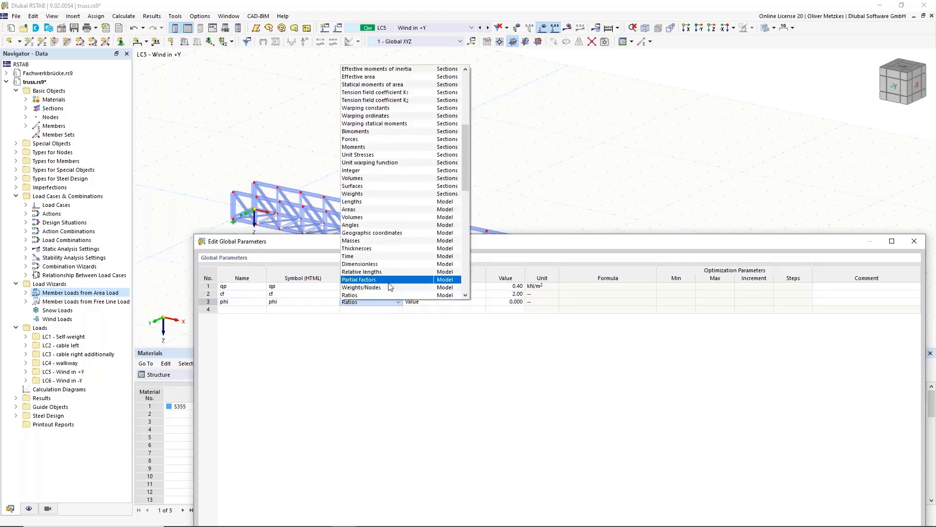
pyautogui.click(389, 282)
pyautogui.click(499, 303)
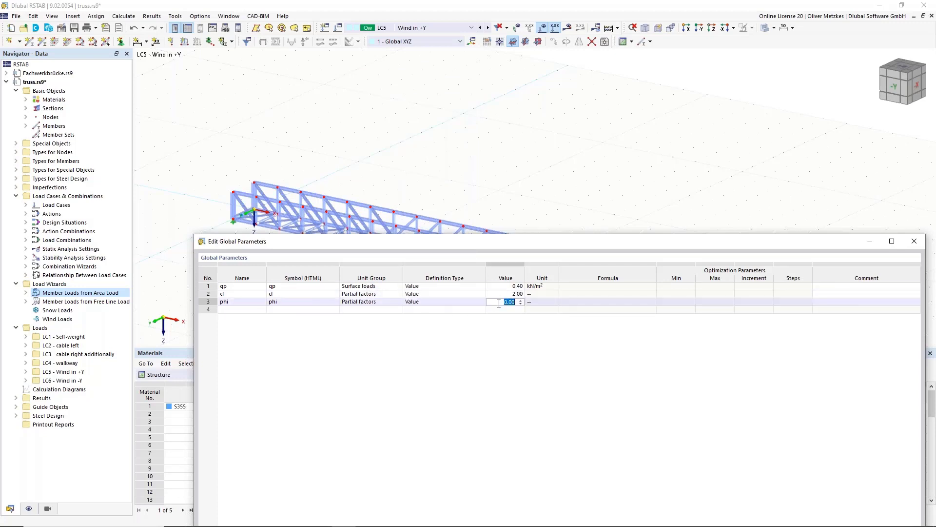
pyautogui.write('0,2')
pyautogui.click(543, 303)
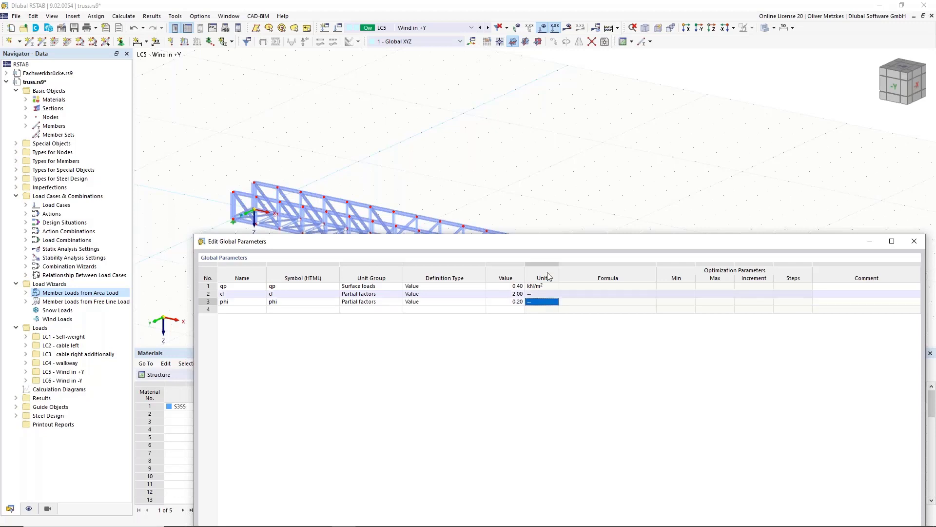
pyautogui.moveTo(575, 238); pyautogui.dragTo(750, 144)
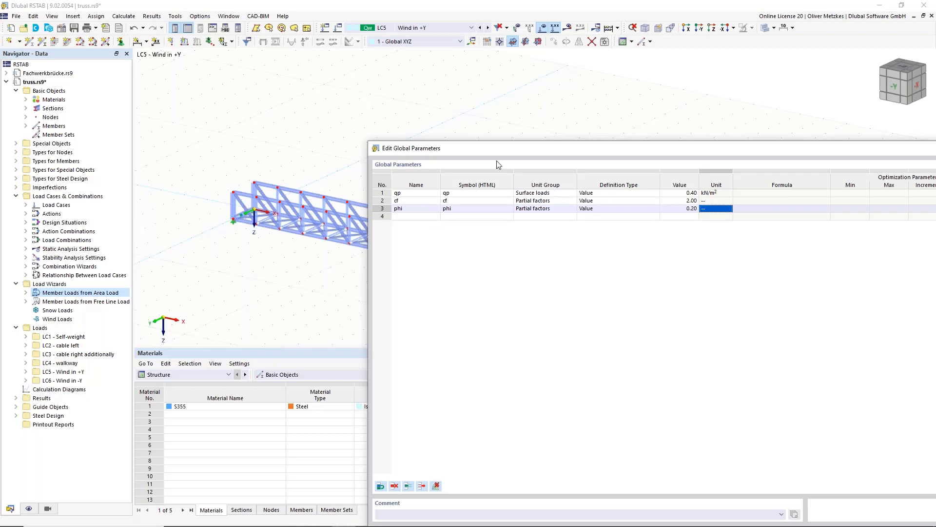
pyautogui.moveTo(625, 152); pyautogui.dragTo(432, 117)
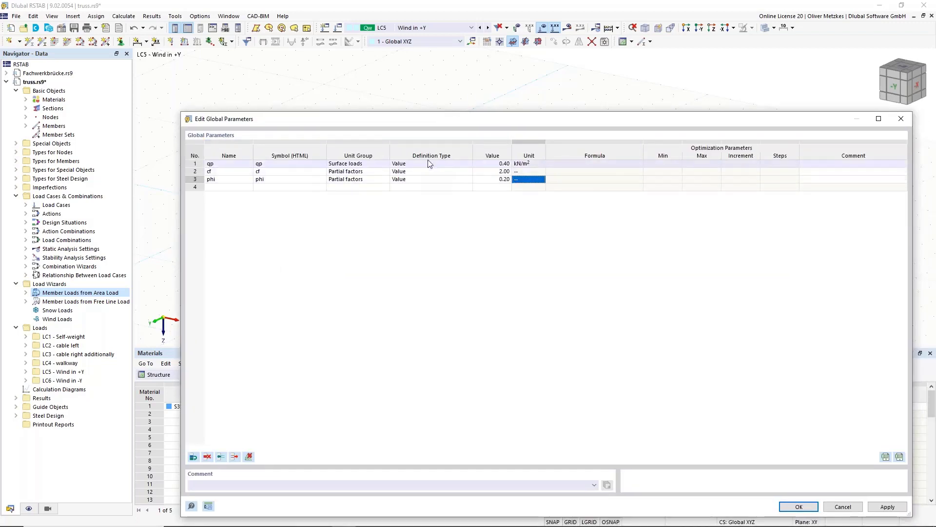
pyautogui.click(798, 506)
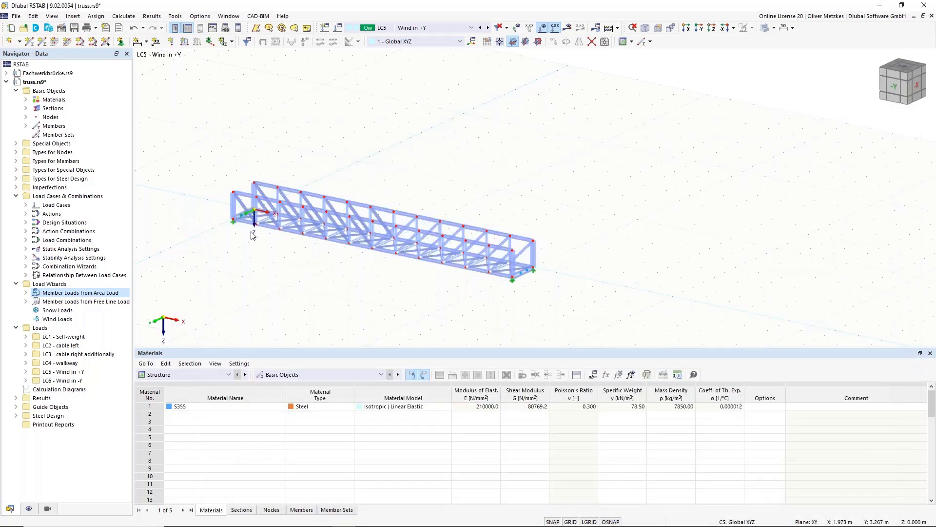
# Step: Create a new member loads from area load wizard for LC5 - Wind in +Y, acting globally in Y on the projected area
pyautogui.rightClick(80, 295)
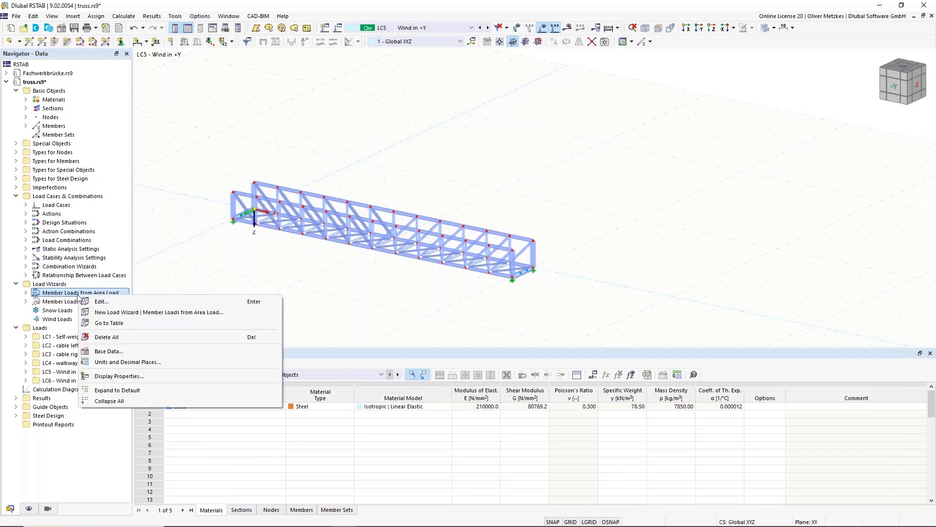
pyautogui.click(120, 312)
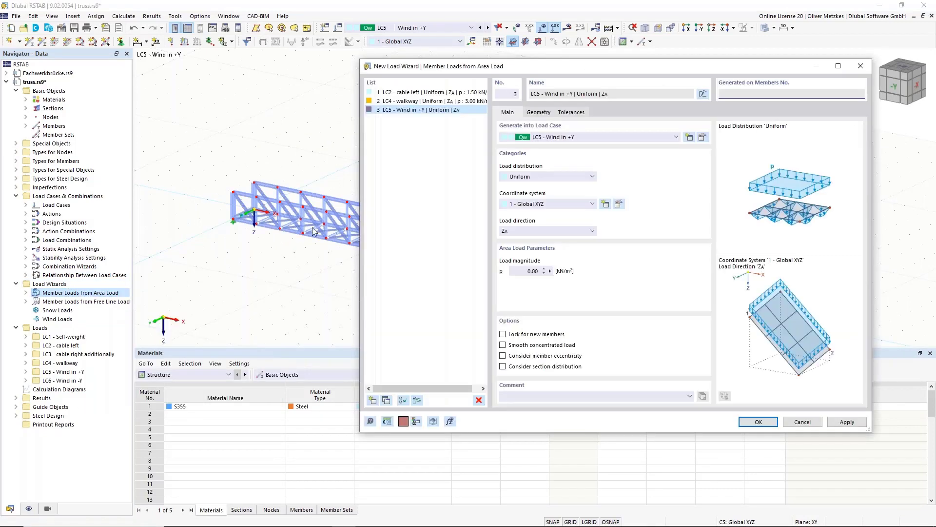
pyautogui.click(541, 231)
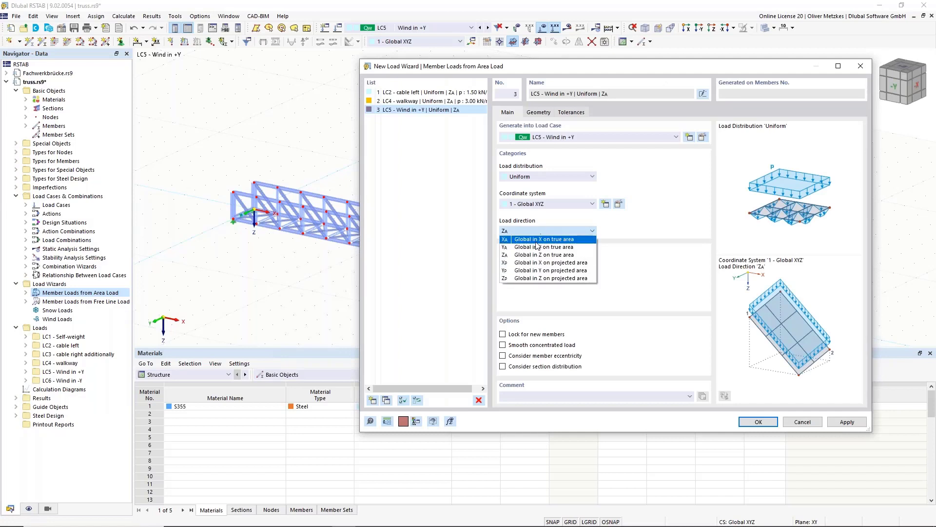
pyautogui.click(532, 270)
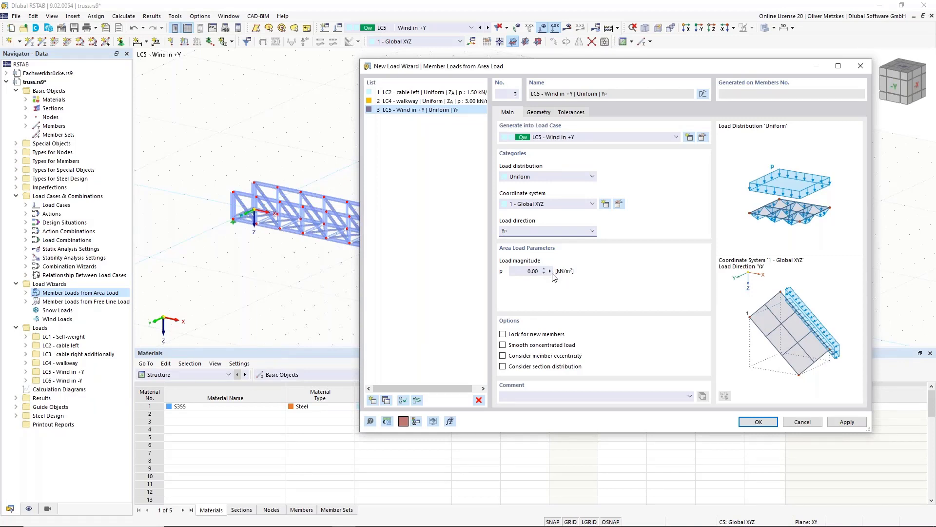
# Step: Define the load magnitude p of the LC5 wind load wizard with the formula qp*cf*phi
pyautogui.click(551, 271)
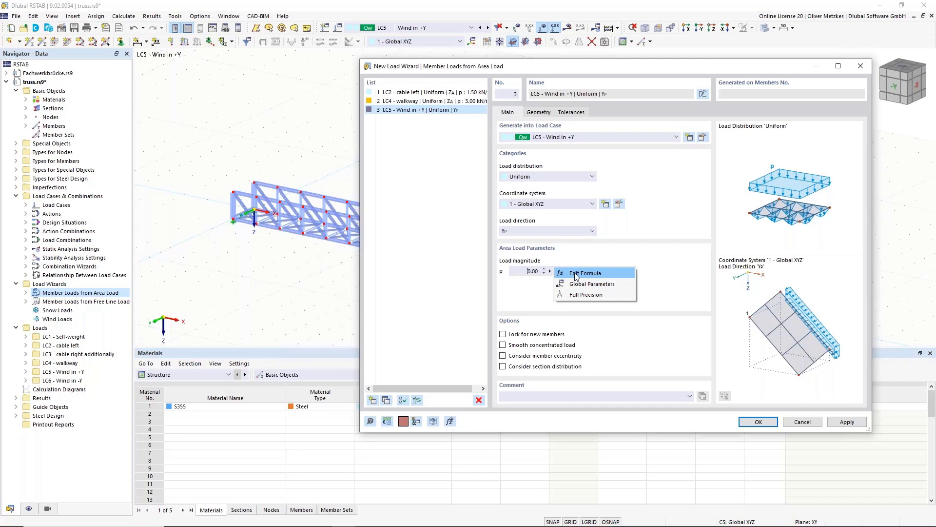
pyautogui.click(576, 274)
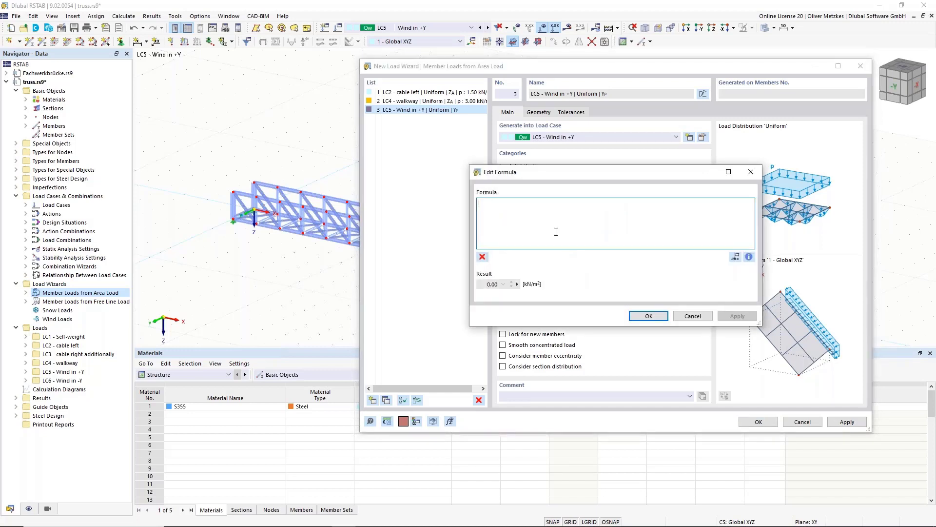
pyautogui.write('qp')
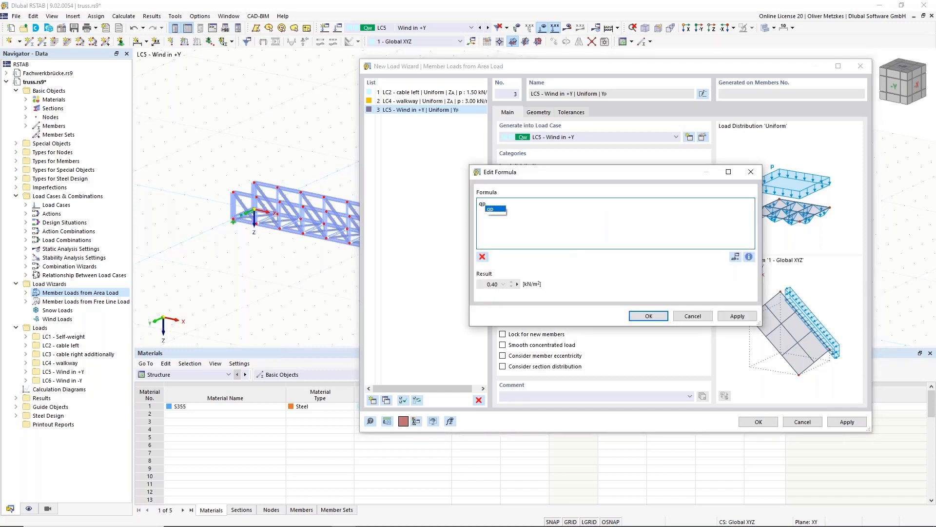
pyautogui.write('*cf*')
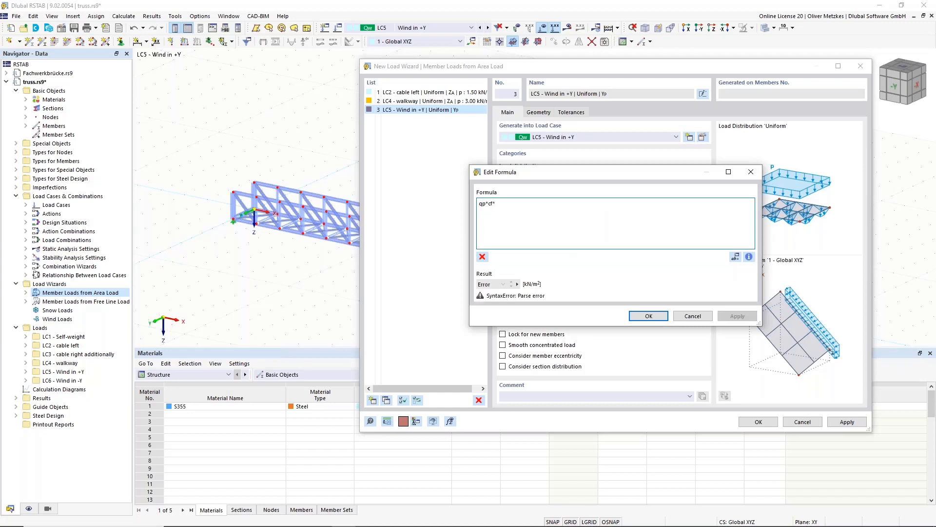
pyautogui.write('phi')
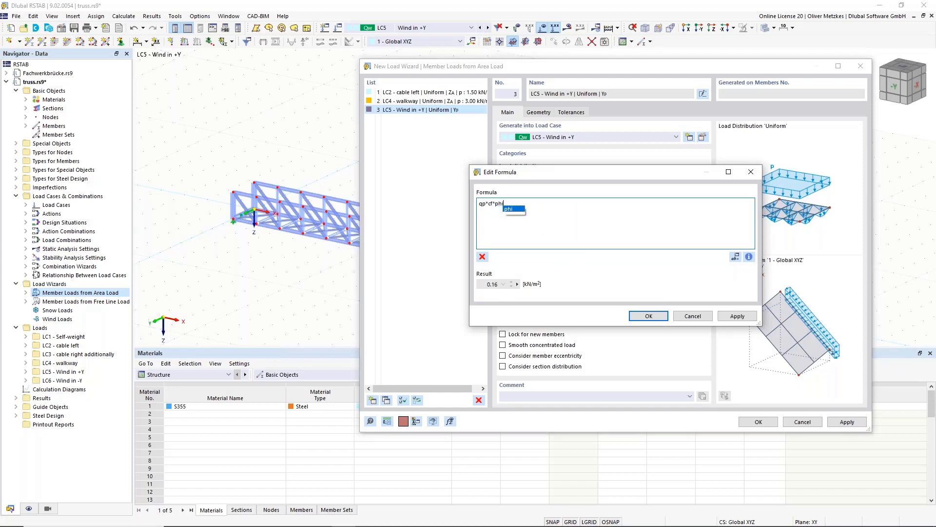
pyautogui.click(510, 209)
pyautogui.click(649, 316)
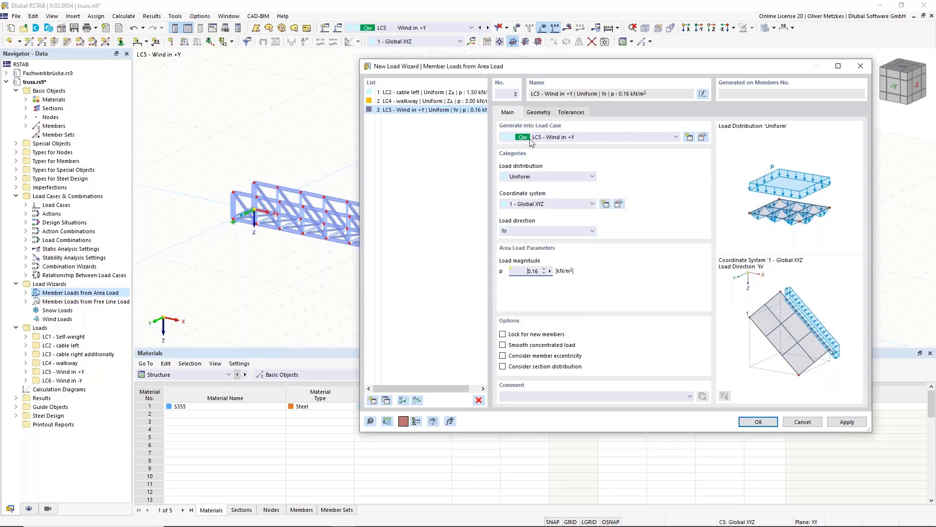
# Step: Define the first area load plane of the LC5 wizard by corner nodes 14, 1, 2 and 15 of one side truss
pyautogui.click(538, 112)
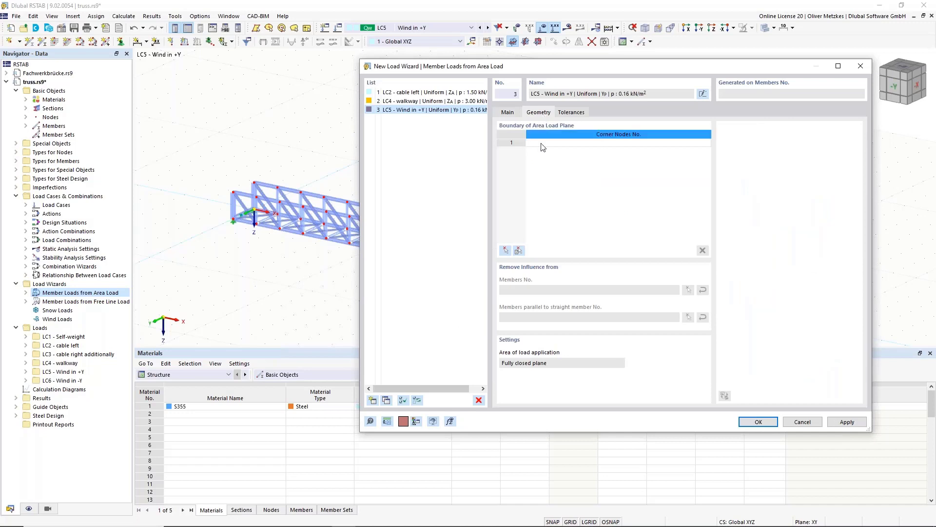
pyautogui.click(507, 250)
pyautogui.click(254, 184)
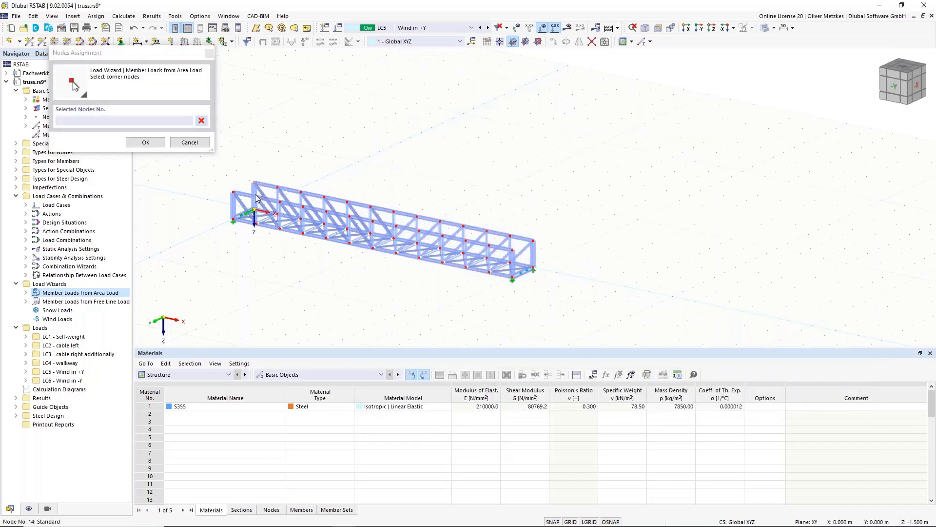
pyautogui.click(534, 270)
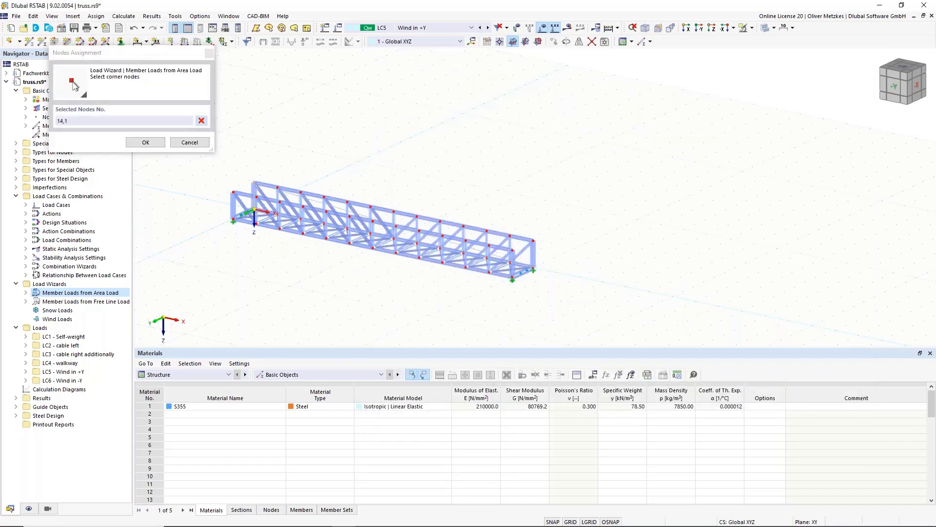
pyautogui.click(536, 268)
pyautogui.click(533, 240)
pyautogui.keyDown('ctrl'); pyautogui.moveTo(555, 239); pyautogui.dragTo(458, 237, button='middle'); pyautogui.keyUp('ctrl')
pyautogui.click(157, 142)
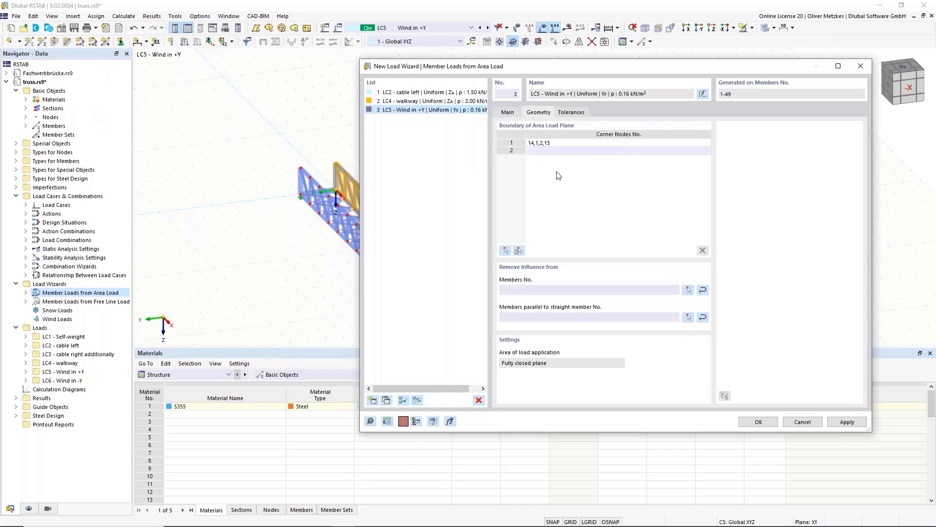
# Step: Add a second load plane through corner nodes 40, 41, 28 and 27 of the other side truss, and create the LC5 wind load
pyautogui.click(505, 251)
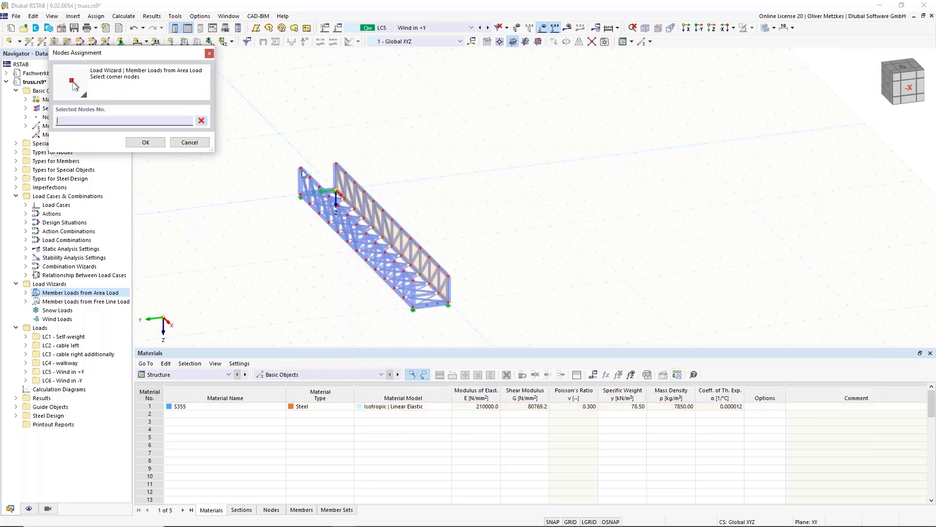
pyautogui.click(418, 286)
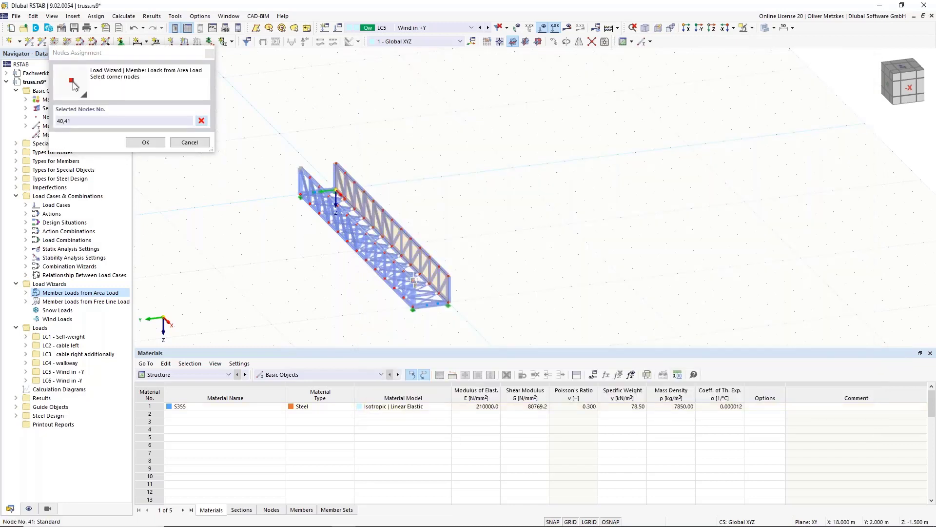
pyautogui.click(413, 308)
pyautogui.click(298, 194)
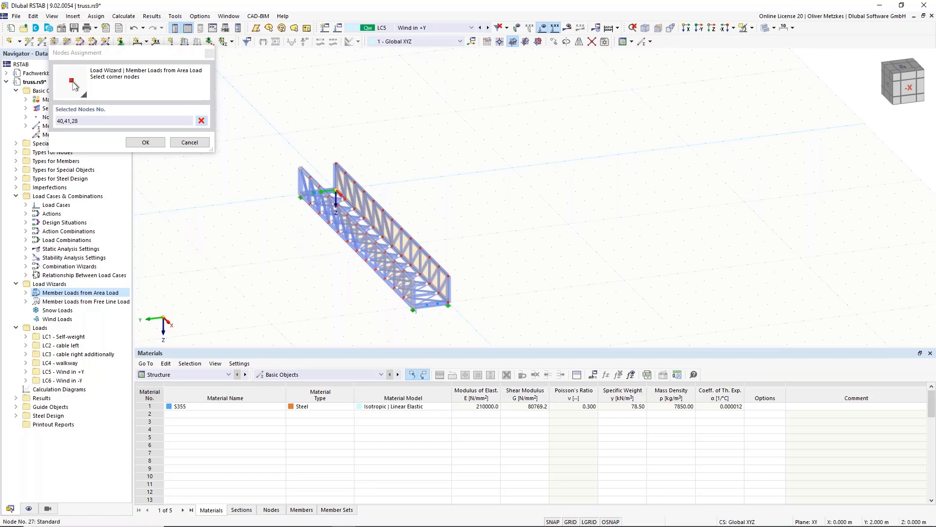
pyautogui.click(300, 196)
pyautogui.click(145, 142)
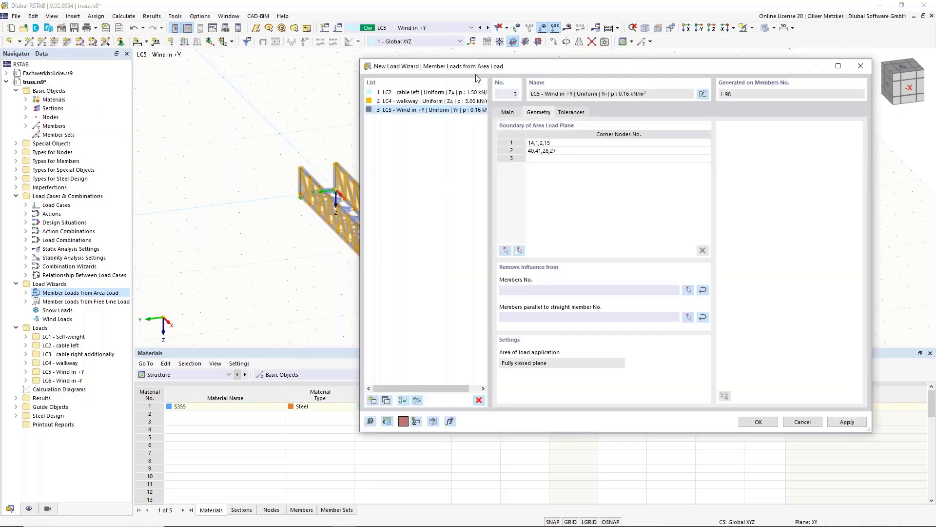
pyautogui.moveTo(512, 69); pyautogui.dragTo(681, 75)
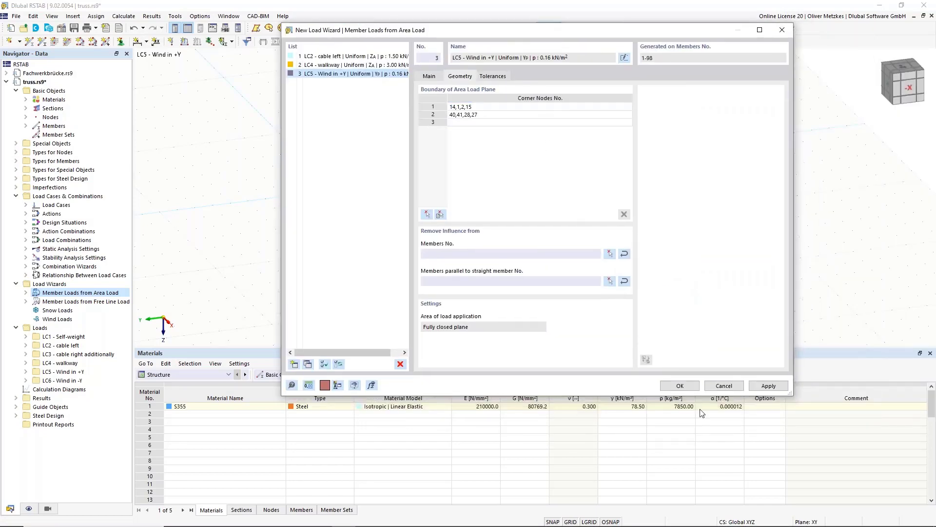
pyautogui.click(679, 386)
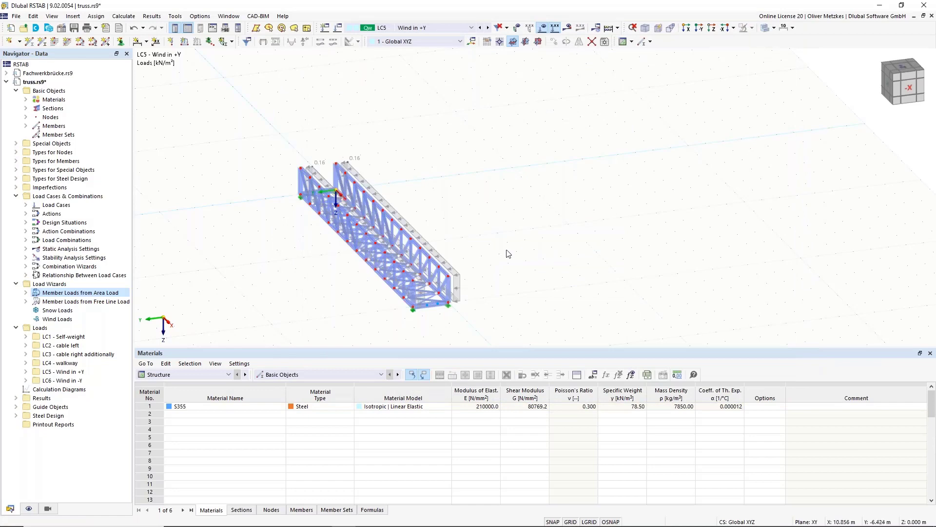
# Step: View the LC5 wind loads along the bridge axis and make LC6 - Wind in -Y the current load case
pyautogui.scroll(4, 506, 252)
pyautogui.keyDown('ctrl'); pyautogui.moveTo(506, 251); pyautogui.dragTo(439, 213, button='middle'); pyautogui.keyUp('ctrl')
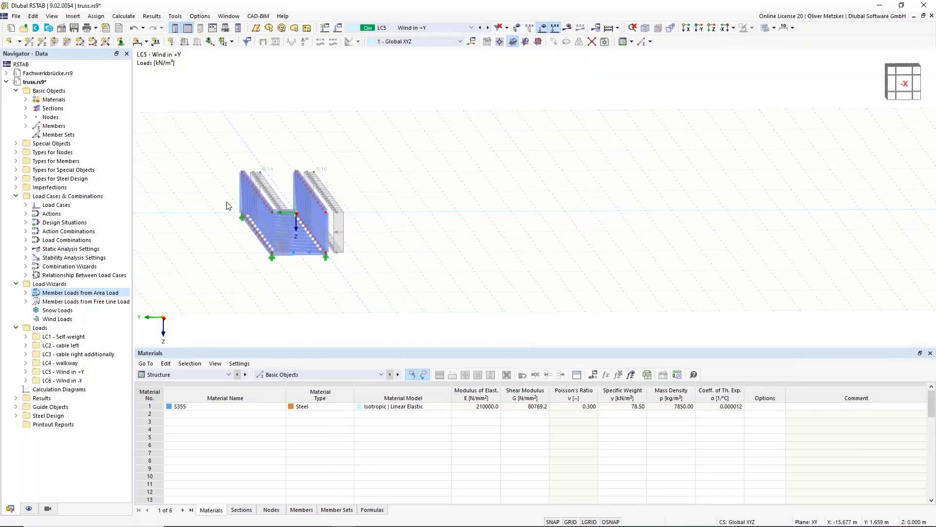
pyautogui.click(385, 30)
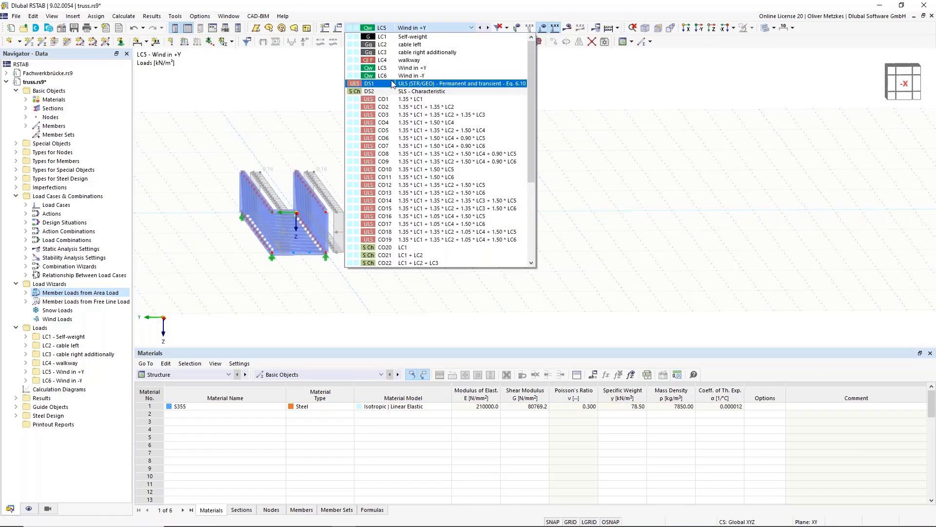
pyautogui.click(393, 77)
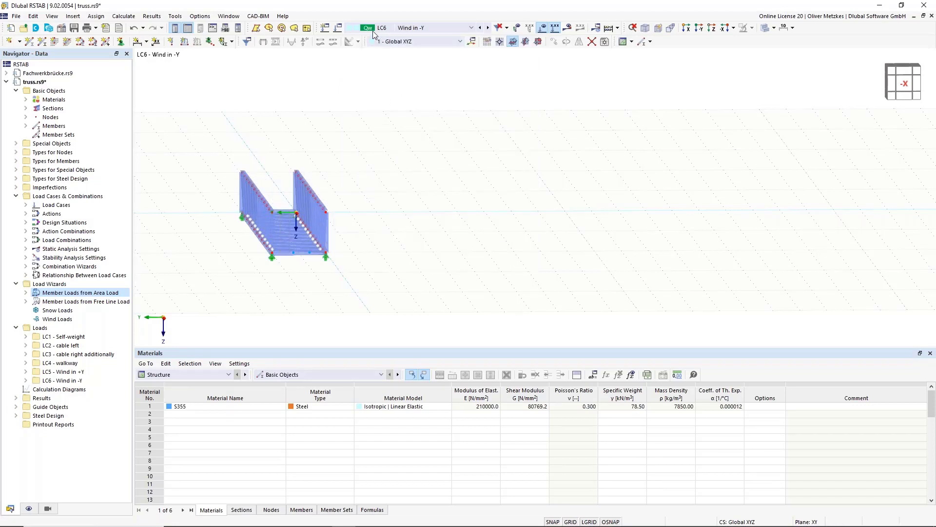
# Step: Add the loads of LC5 - Wind in +Y to the existing load case LC6 - Wind in -Y
pyautogui.click(343, 30)
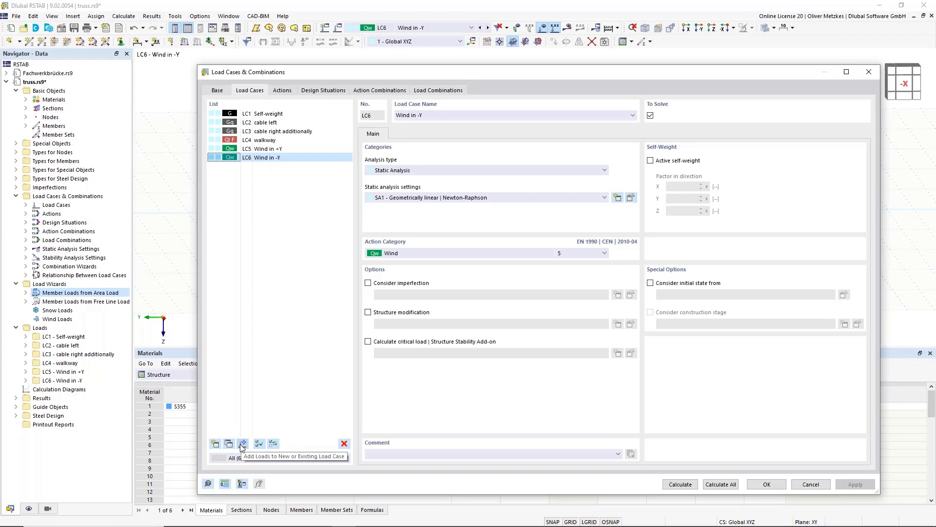
pyautogui.click(262, 149)
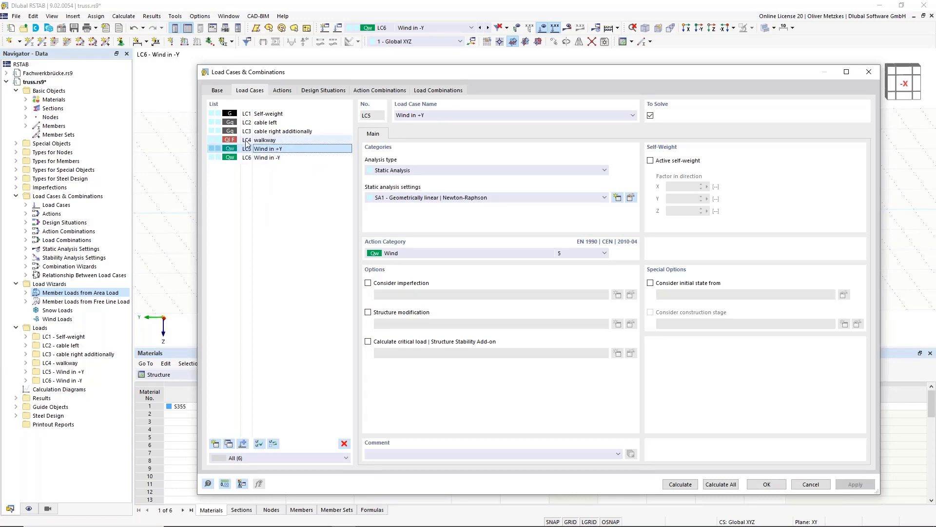
pyautogui.click(241, 442)
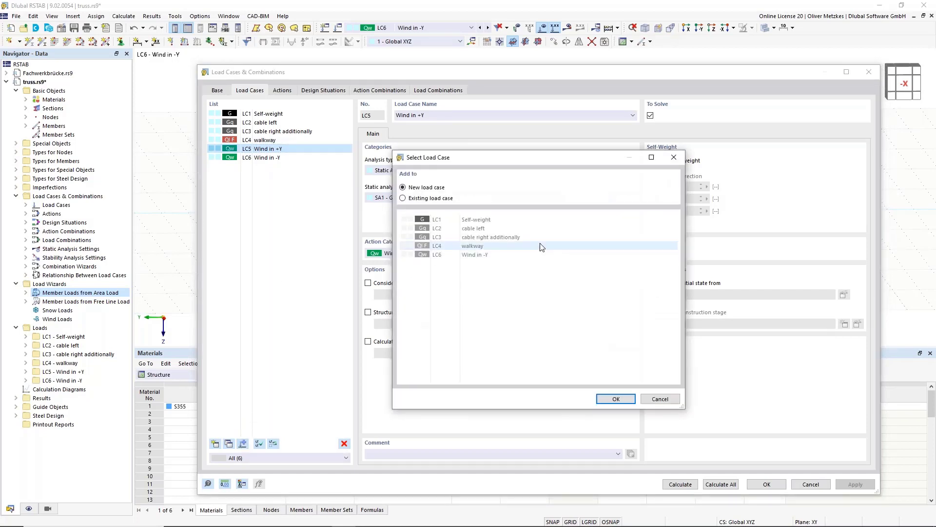
pyautogui.click(415, 198)
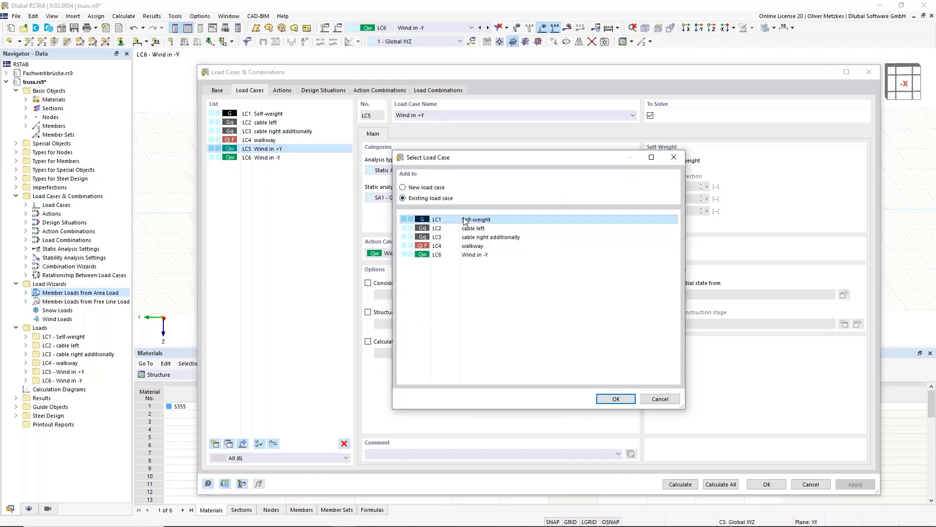
pyautogui.click(464, 254)
pyautogui.click(613, 399)
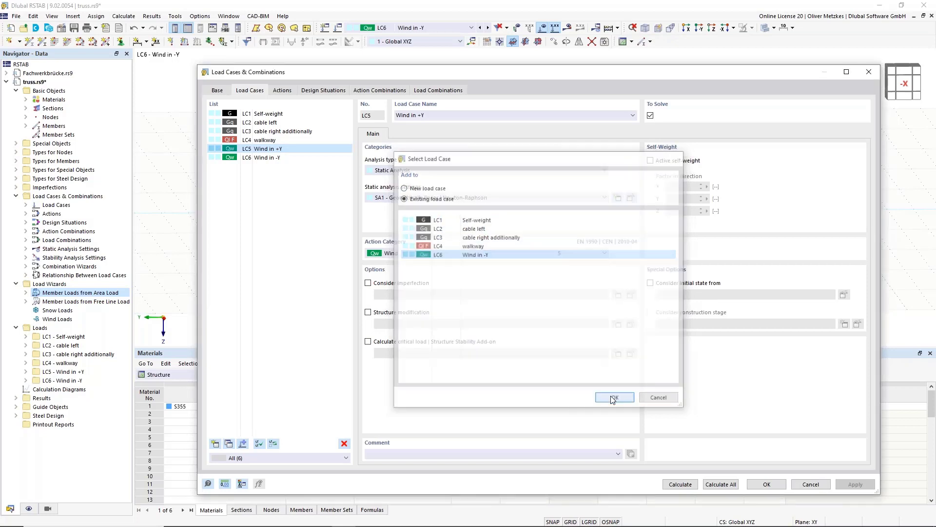
pyautogui.click(767, 485)
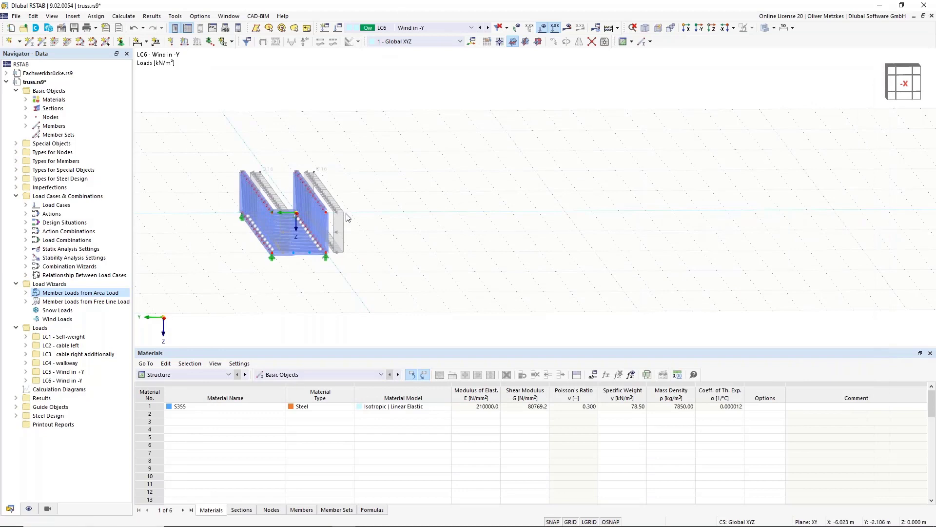
# Step: Reverse the LC6 wind load by changing its magnitude formula to -qp*cf*phi
pyautogui.doubleClick(342, 217)
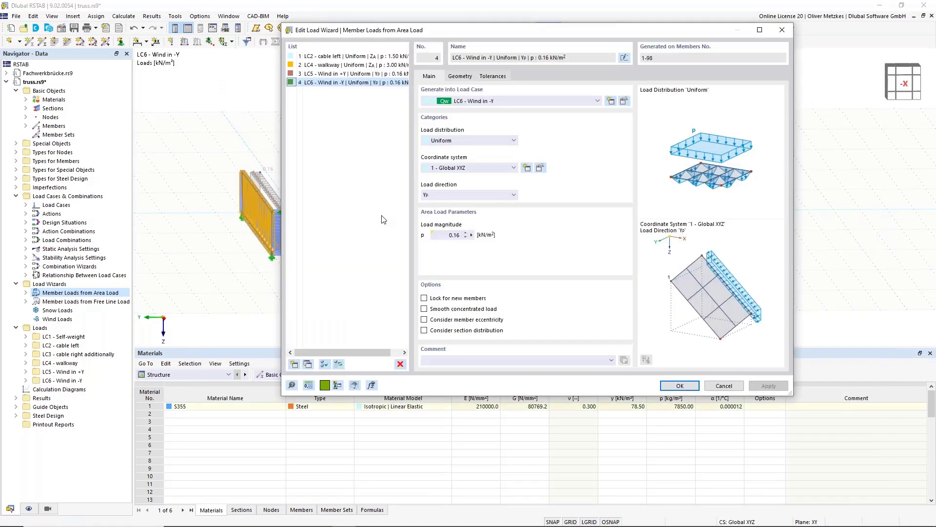
pyautogui.click(471, 235)
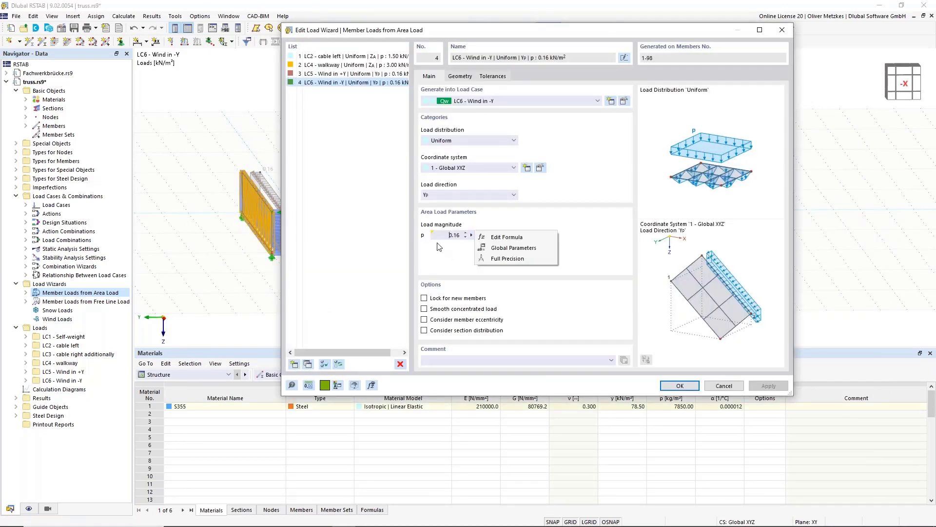
pyautogui.click(513, 238)
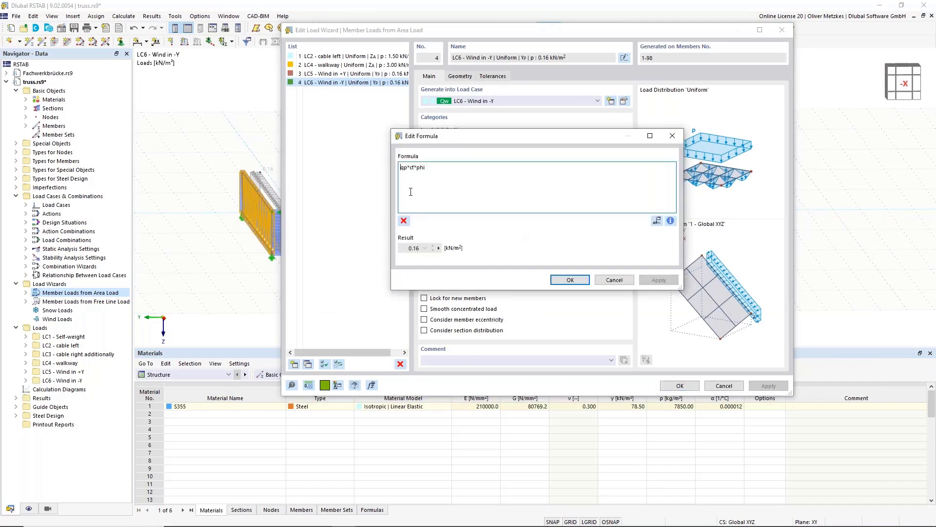
pyautogui.write('-')
pyautogui.click(569, 280)
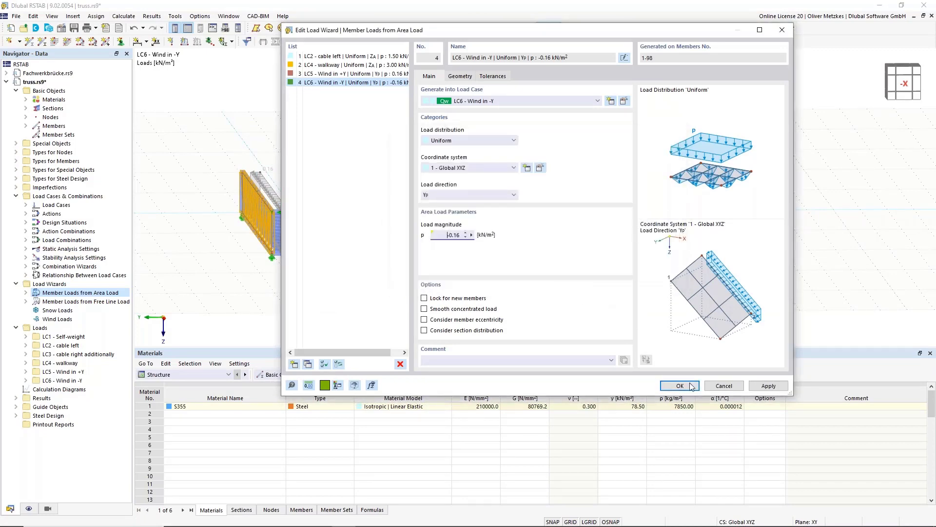
pyautogui.press('Return')
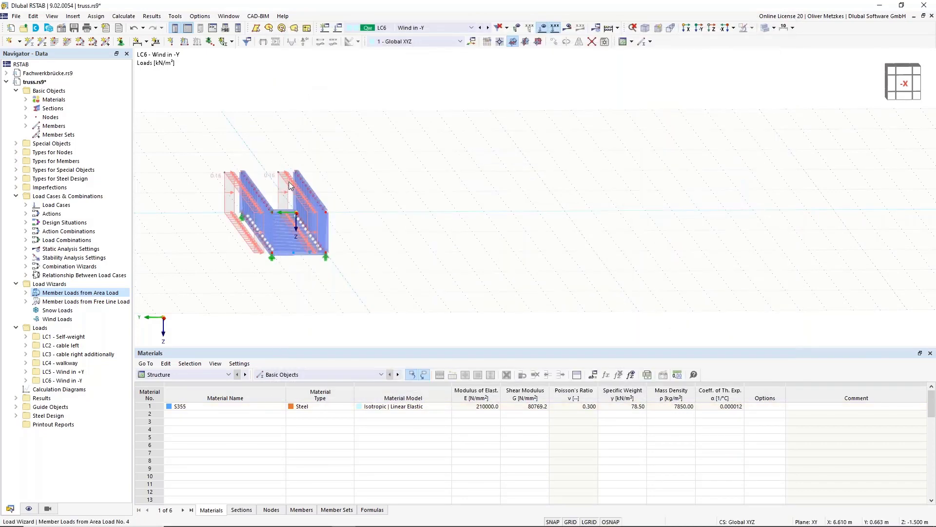
pyautogui.moveTo(279, 181)
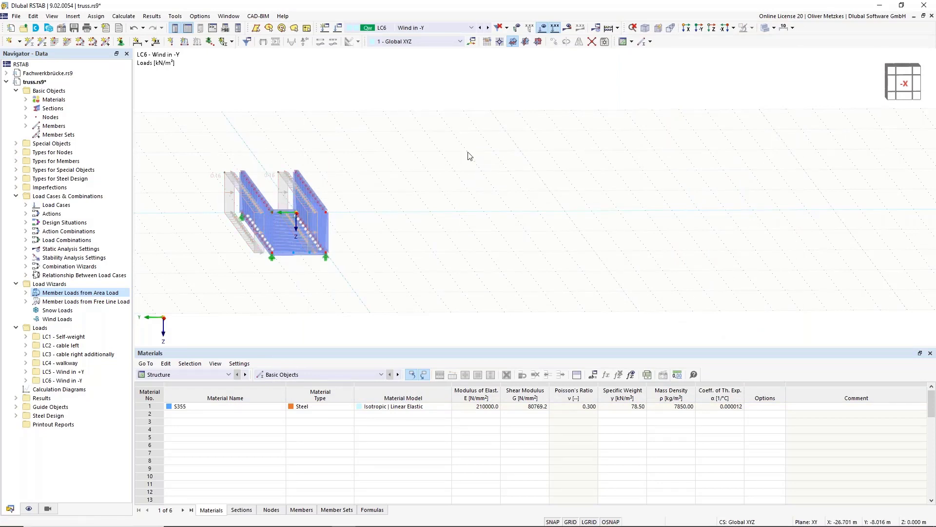
# Step: Display load combination CO8 and examine its combined loads on the truss up close
pyautogui.click(417, 28)
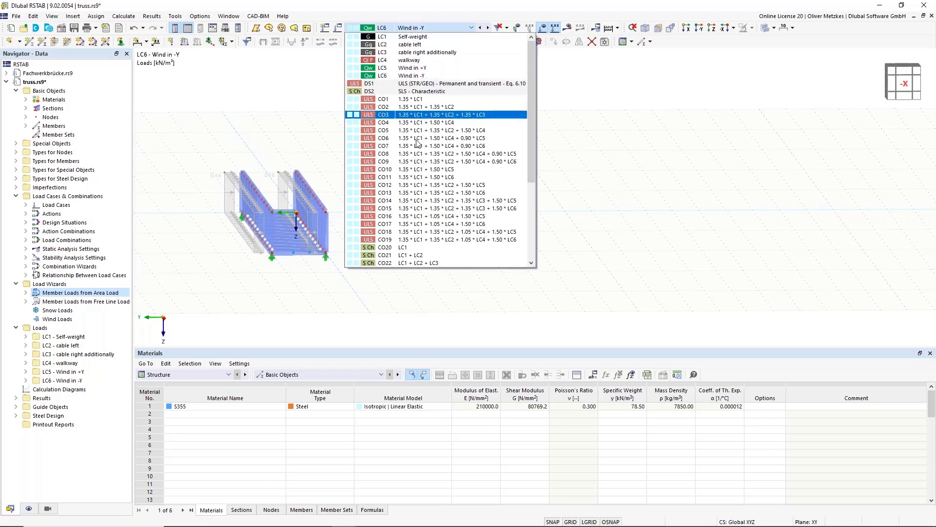
pyautogui.click(408, 153)
pyautogui.scroll(3, 304, 161)
pyautogui.keyDown('ctrl'); pyautogui.moveTo(303, 160); pyautogui.dragTo(423, 155, button='middle'); pyautogui.keyUp('ctrl')
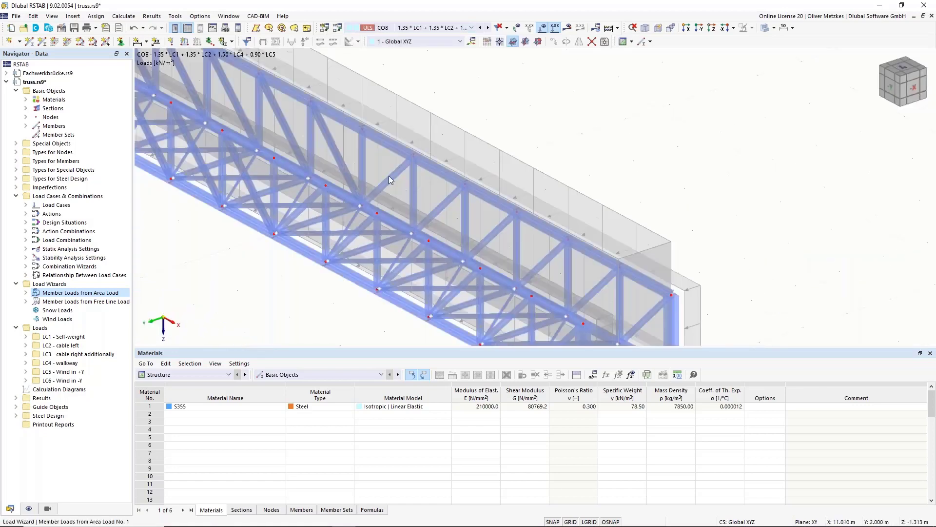
# Step: Calculate the results of design situation DS1 - ULS (STR/GEO) and view the global deformations of the whole truss
pyautogui.click(388, 29)
pyautogui.click(405, 88)
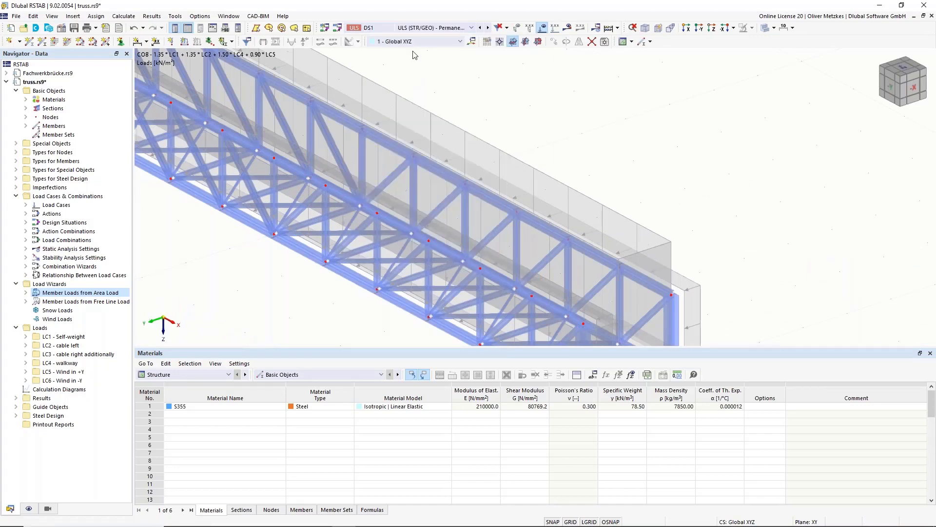
pyautogui.click(566, 27)
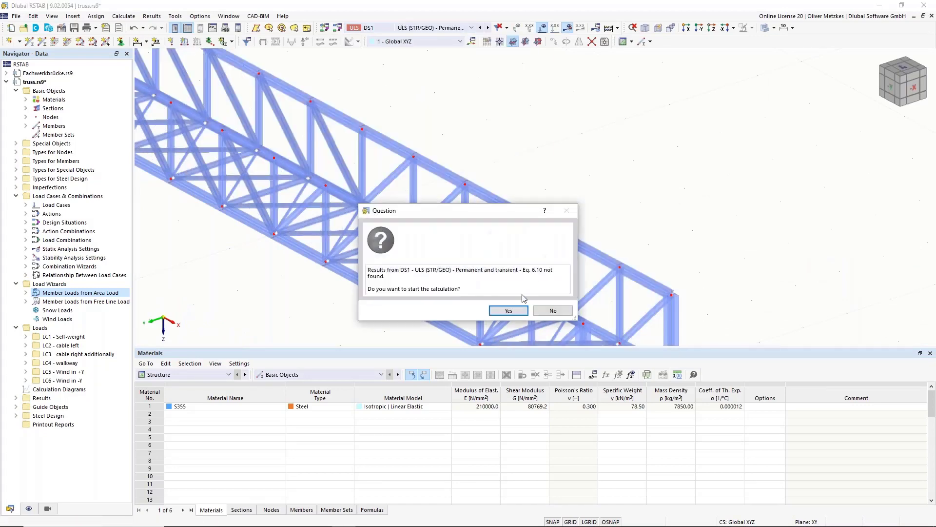
pyautogui.click(511, 309)
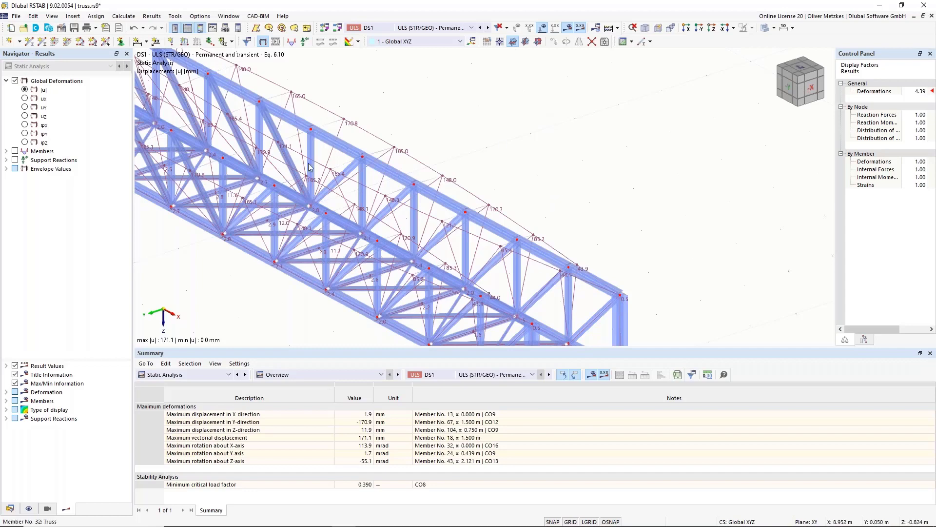
pyautogui.scroll(-2, 312, 166)
pyautogui.keyDown('ctrl'); pyautogui.moveTo(265, 215); pyautogui.dragTo(282, 231, button='middle'); pyautogui.keyUp('ctrl')
pyautogui.moveTo(260, 114); pyautogui.dragTo(411, 172, button='middle')
pyautogui.scroll(2, 411, 173)
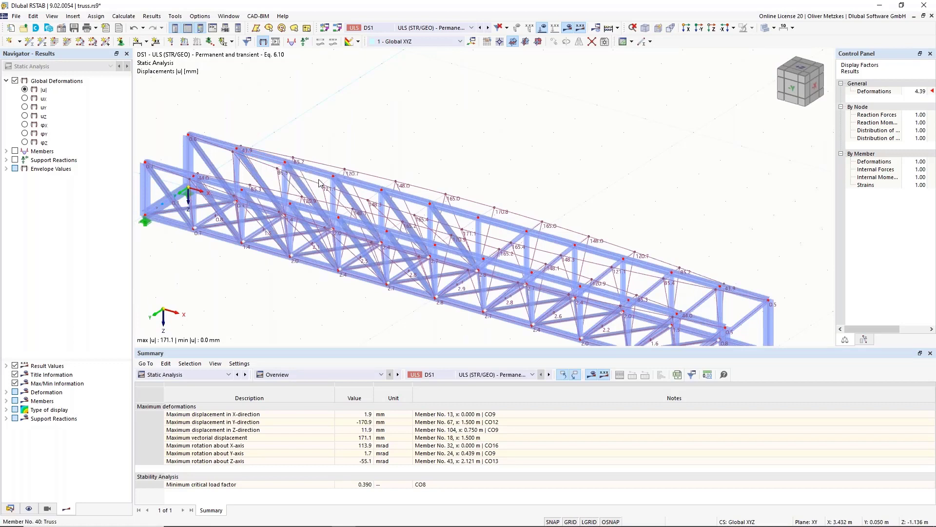
# Step: Display the internal forces N of the members instead of deformations and show the available envelope value options
pyautogui.click(6, 151)
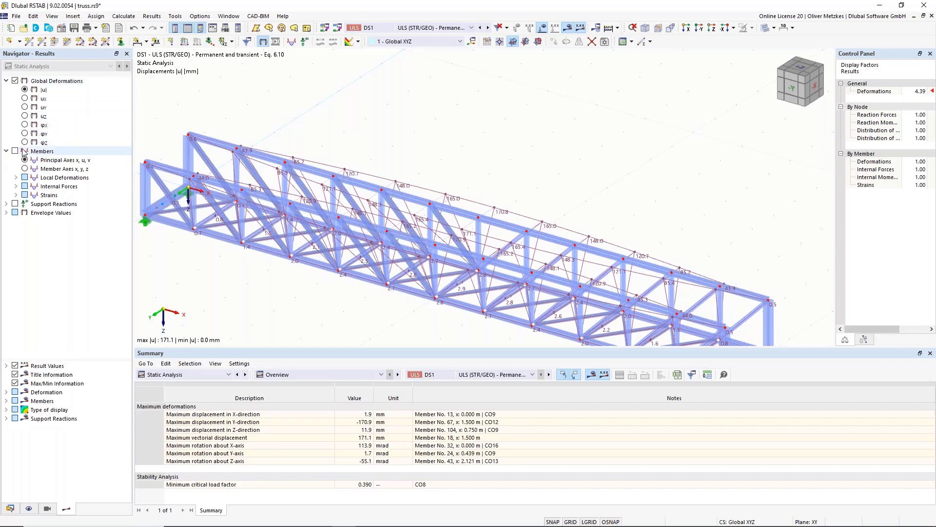
pyautogui.click(14, 151)
pyautogui.click(15, 186)
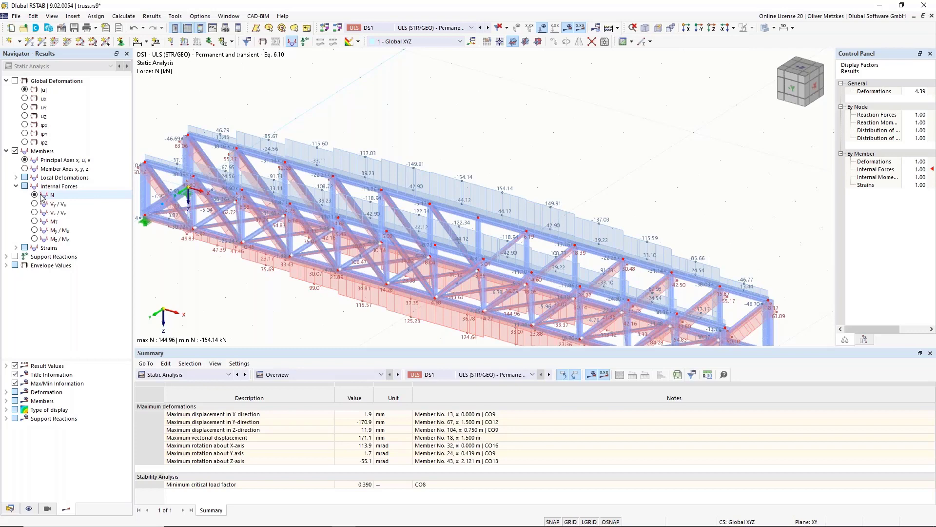
pyautogui.click(7, 265)
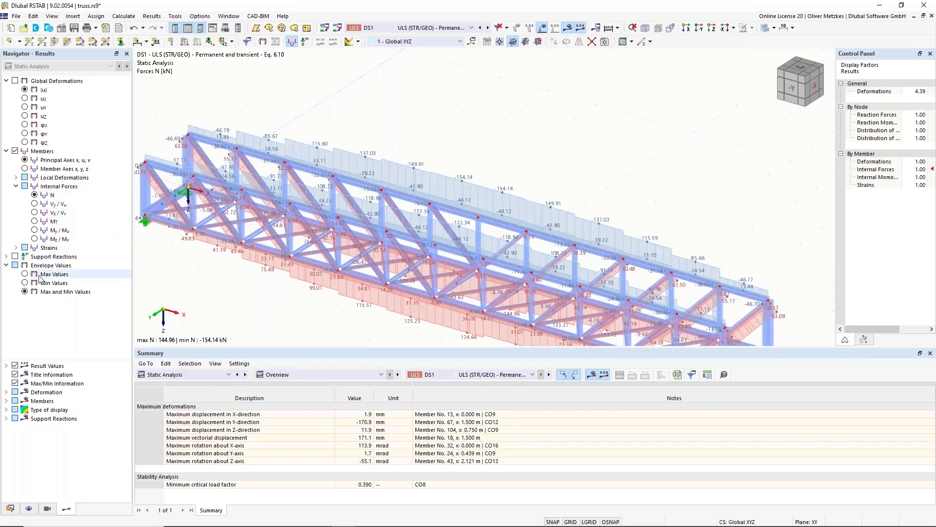
pyautogui.scroll(-1, 227, 228)
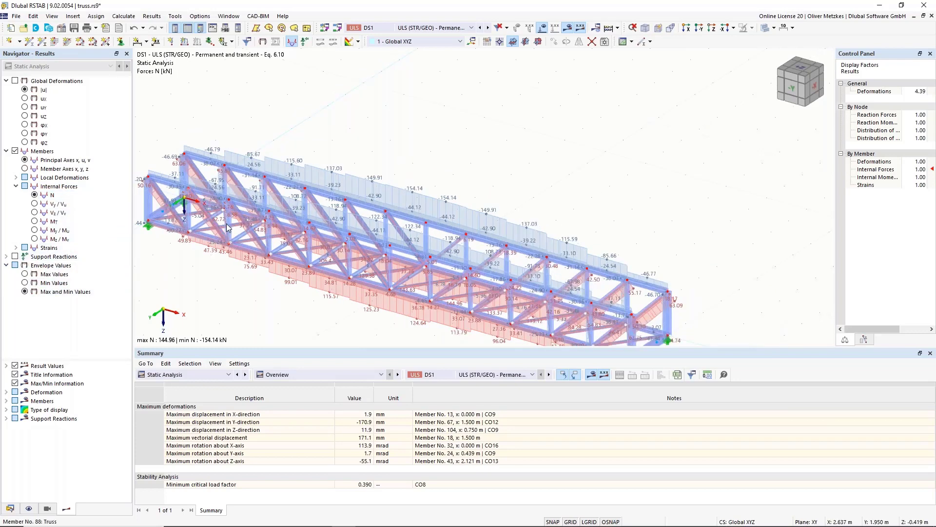
pyautogui.scroll(-1, 358, 213)
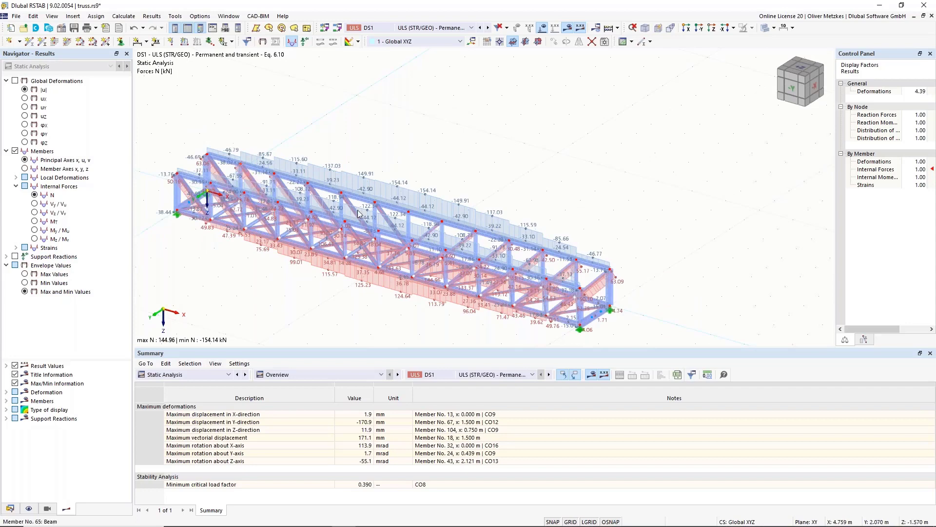
pyautogui.scroll(1, 496, 210)
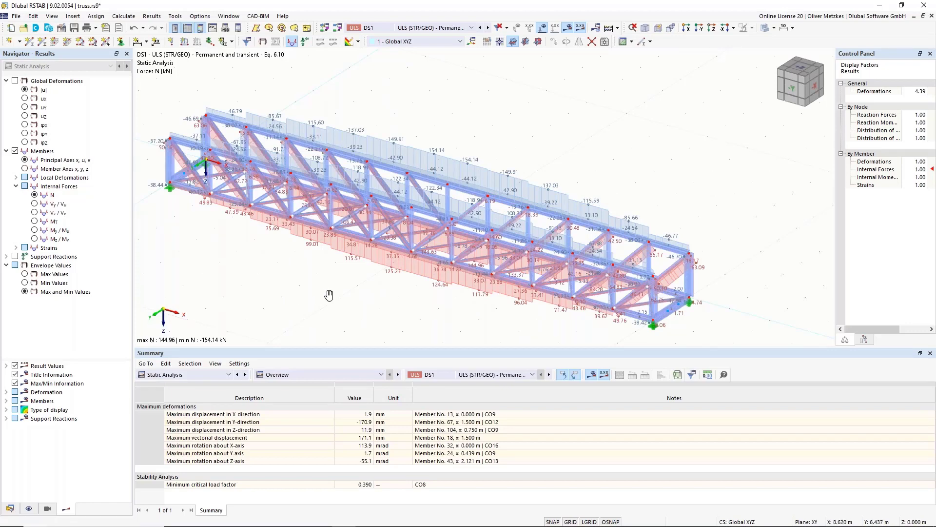
# Step: Select both top chords of the truss in the -Y view and isolate them with Visibility by Selected and Related Objects
pyautogui.keyDown('ctrl'); pyautogui.moveTo(329, 295); pyautogui.dragTo(402, 245, button='middle'); pyautogui.keyUp('ctrl')
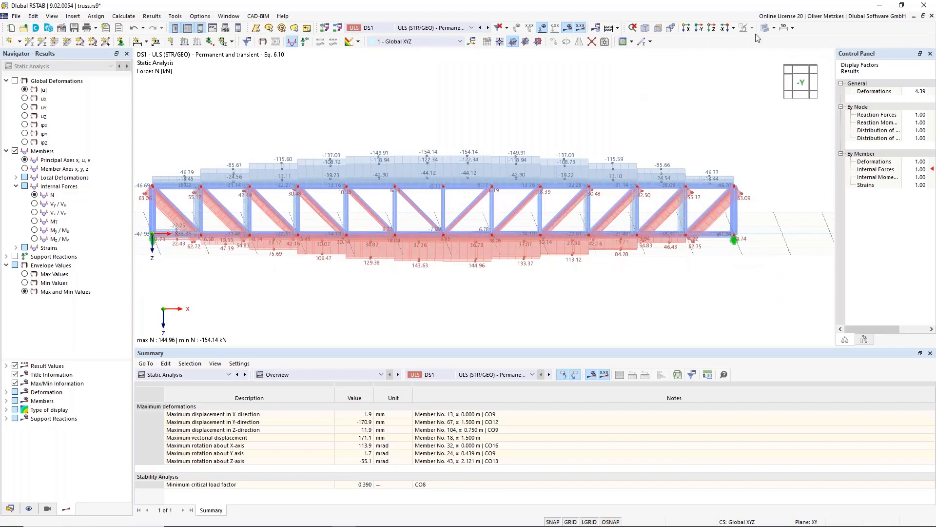
pyautogui.moveTo(551, 99); pyautogui.dragTo(628, 101, button='middle')
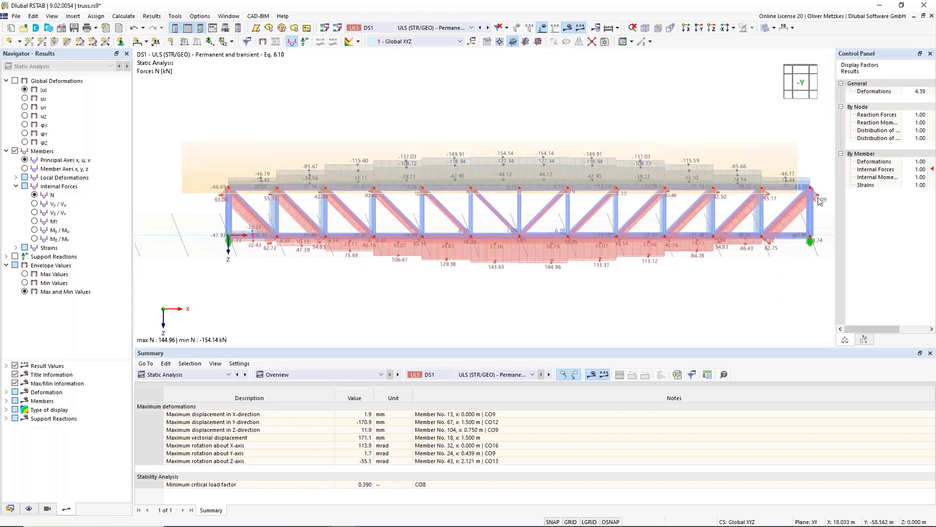
pyautogui.moveTo(819, 197); pyautogui.dragTo(819, 198)
pyautogui.keyDown('ctrl'); pyautogui.moveTo(543, 115); pyautogui.dragTo(511, 150, button='middle'); pyautogui.keyUp('ctrl')
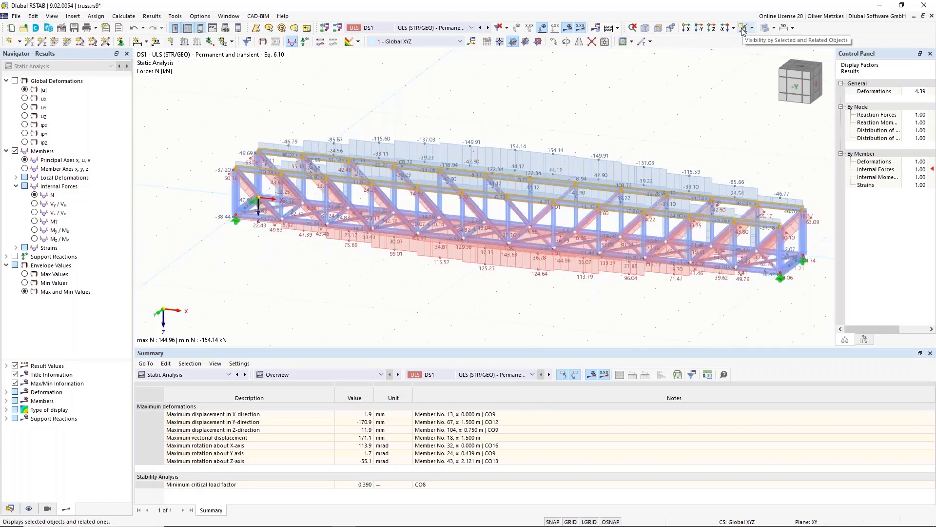
pyautogui.click(743, 30)
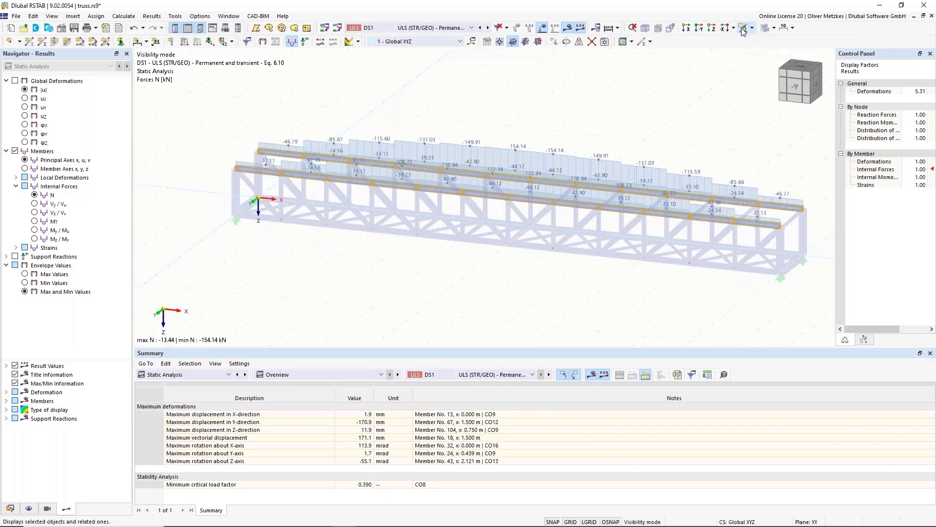
# Step: Examine the axial forces along the isolated top chords and switch their result display to global deformations |u|
pyautogui.moveTo(514, 131); pyautogui.dragTo(401, 148, button='middle')
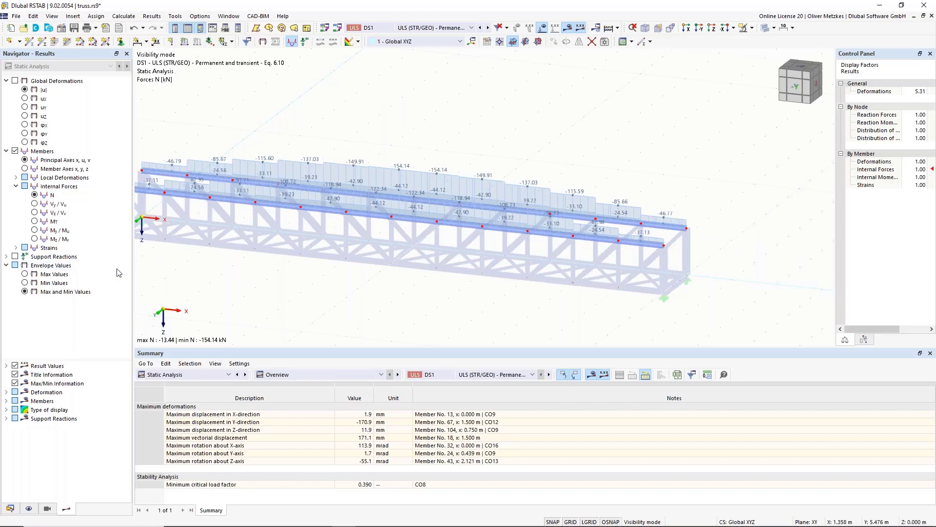
pyautogui.keyDown('ctrl'); pyautogui.moveTo(341, 249); pyautogui.dragTo(422, 244, button='middle'); pyautogui.keyUp('ctrl')
pyautogui.moveTo(502, 227)
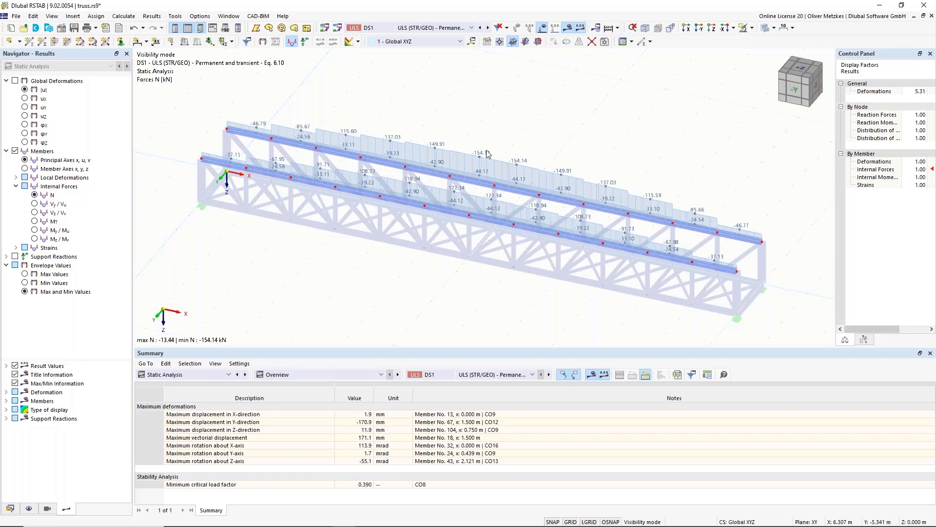
pyautogui.scroll(3, 487, 154)
pyautogui.scroll(-4, 505, 171)
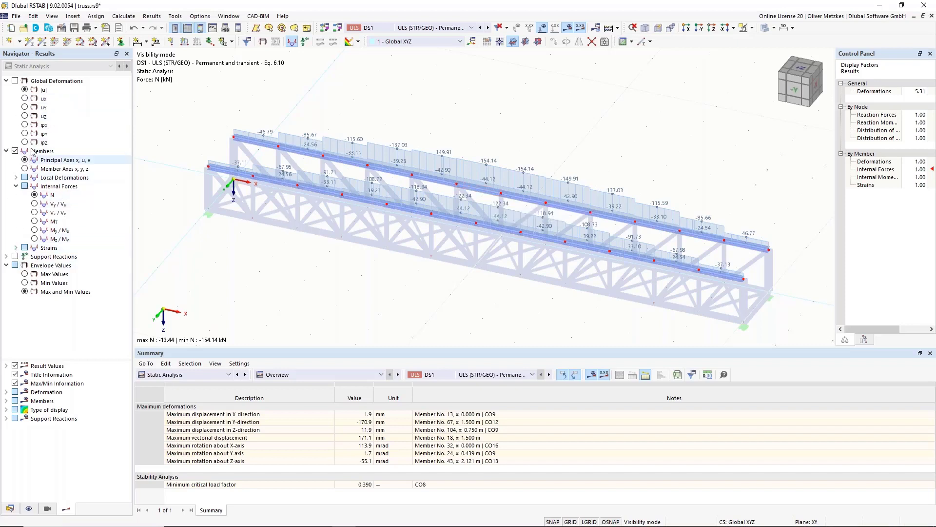
pyautogui.click(15, 81)
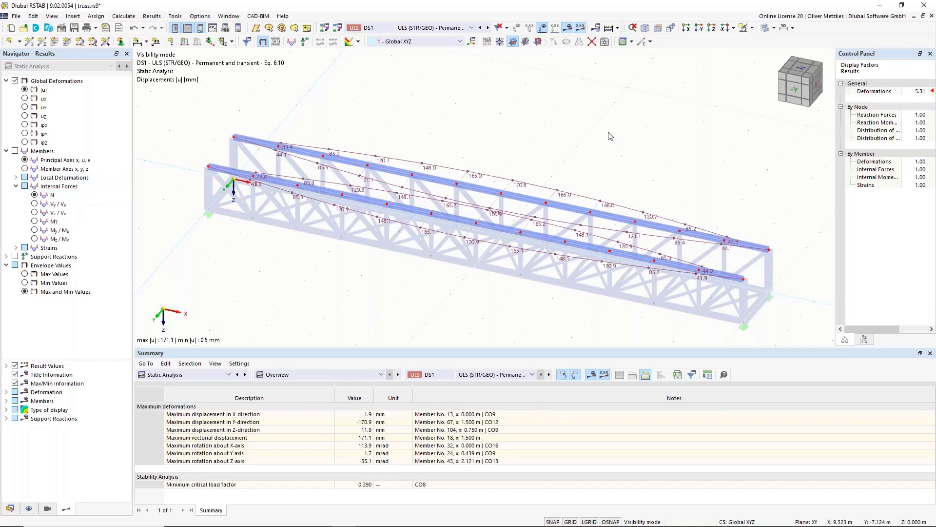
pyautogui.keyDown('ctrl'); pyautogui.moveTo(646, 129); pyautogui.dragTo(396, 119, button='middle'); pyautogui.keyUp('ctrl')
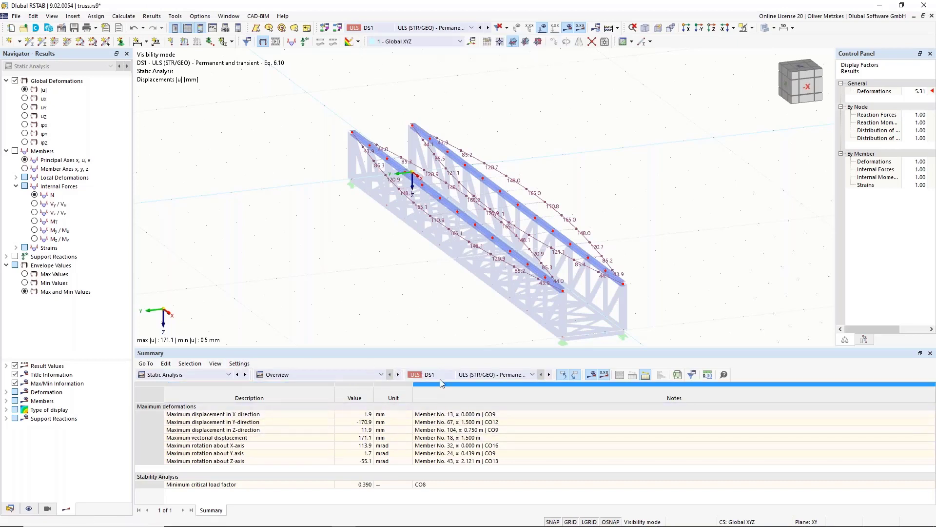
# Step: Check the minimum critical load factor and its governing combination in the summary, and make CO8 the current load combination
pyautogui.click(316, 484)
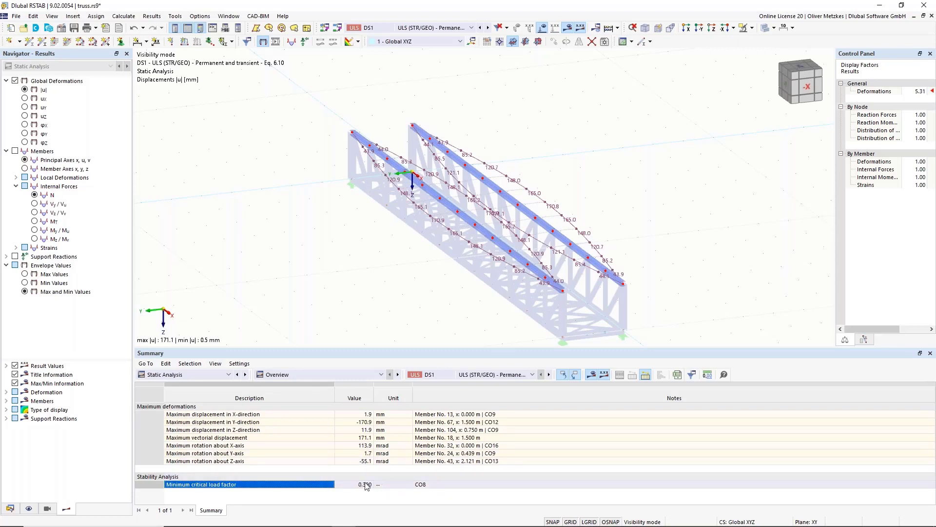
pyautogui.click(428, 486)
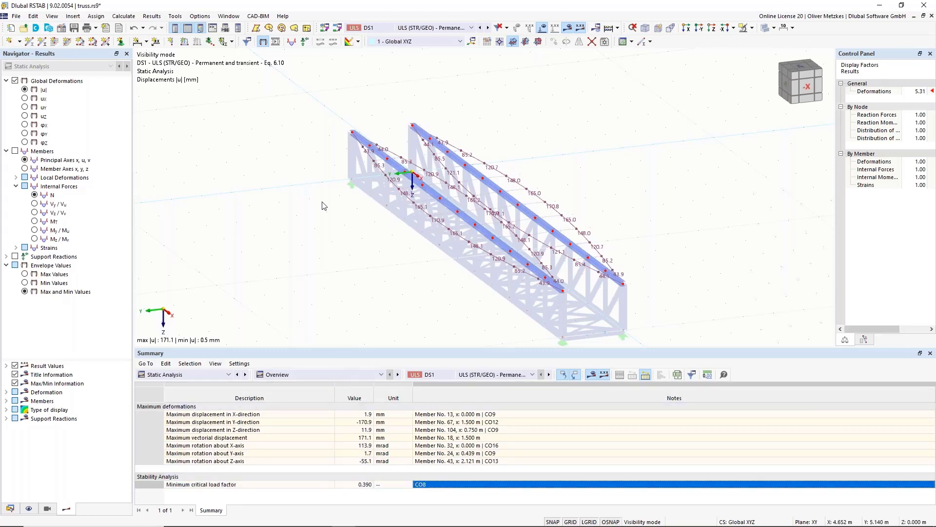
pyautogui.click(412, 27)
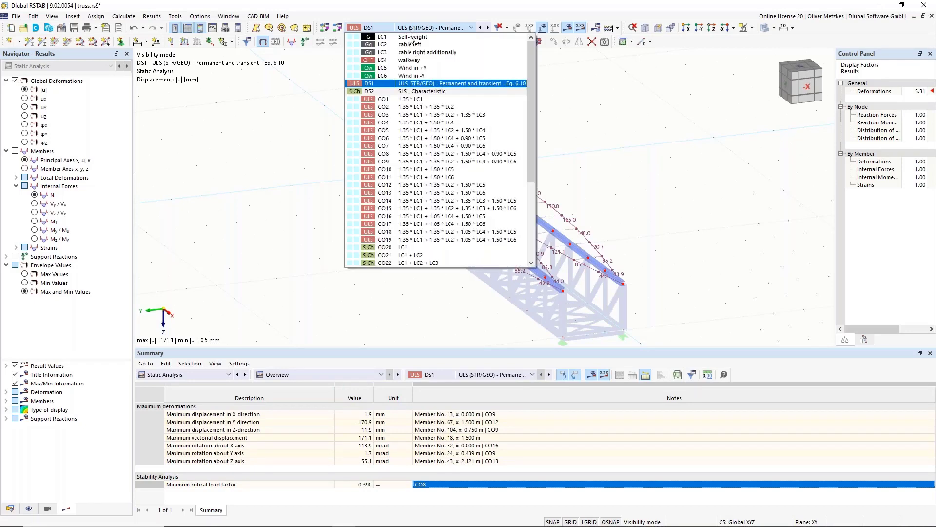
pyautogui.click(411, 154)
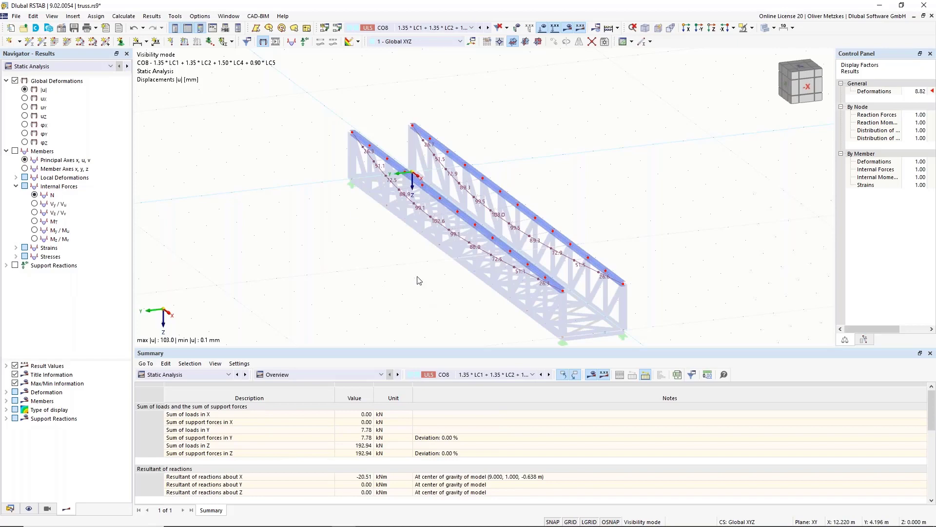
# Step: Cancel the visibility mode to show the full truss and hide the loads of CO8
pyautogui.click(752, 28)
pyautogui.click(782, 90)
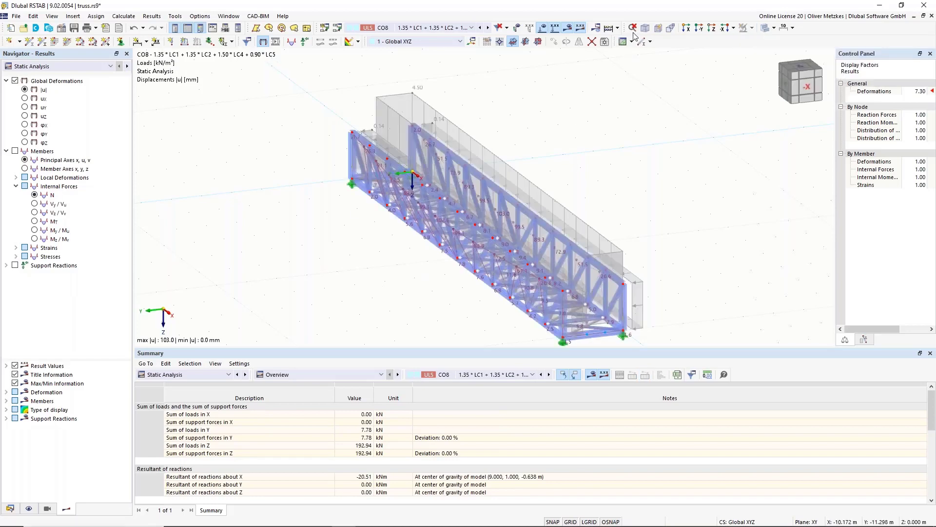
pyautogui.click(543, 28)
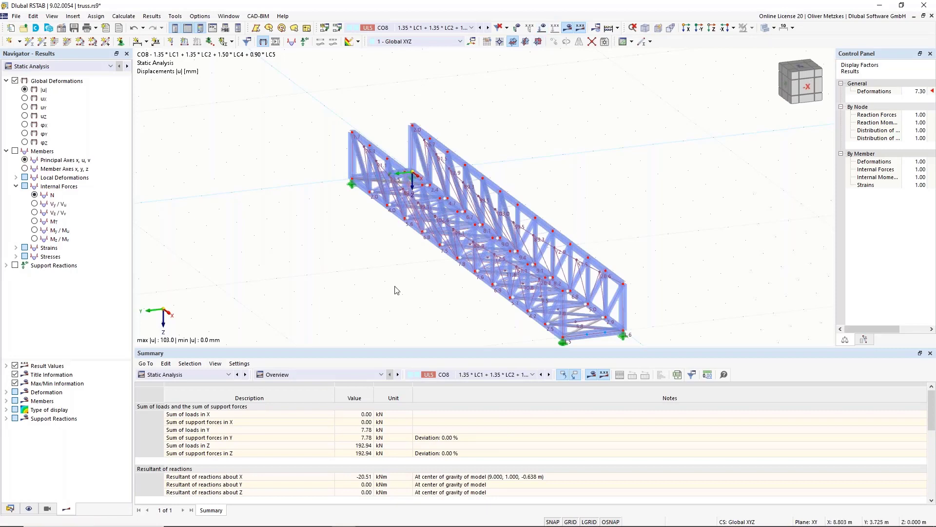
pyautogui.keyDown('ctrl'); pyautogui.moveTo(401, 290); pyautogui.dragTo(375, 278, button='middle'); pyautogui.keyUp('ctrl')
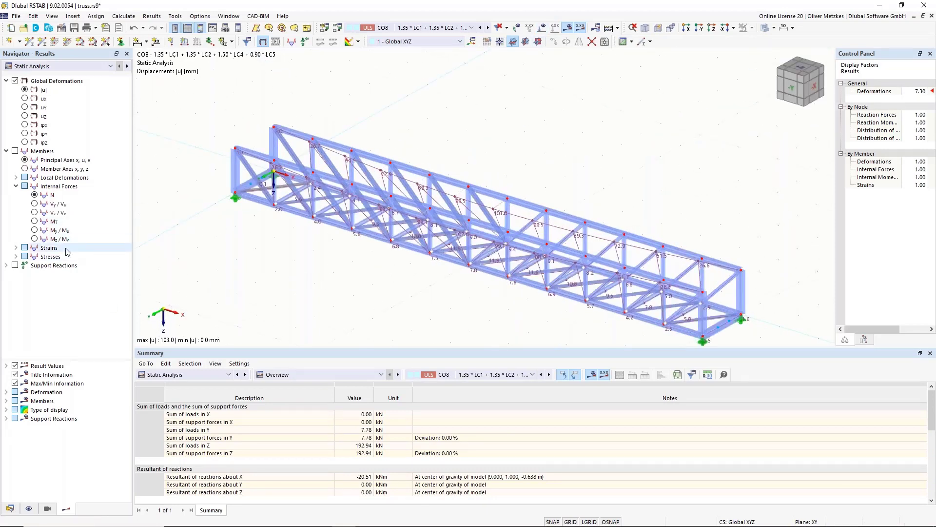
# Step: Set the member deformation display to Section Colored and view the deformed truss for CO8
pyautogui.click(6, 392)
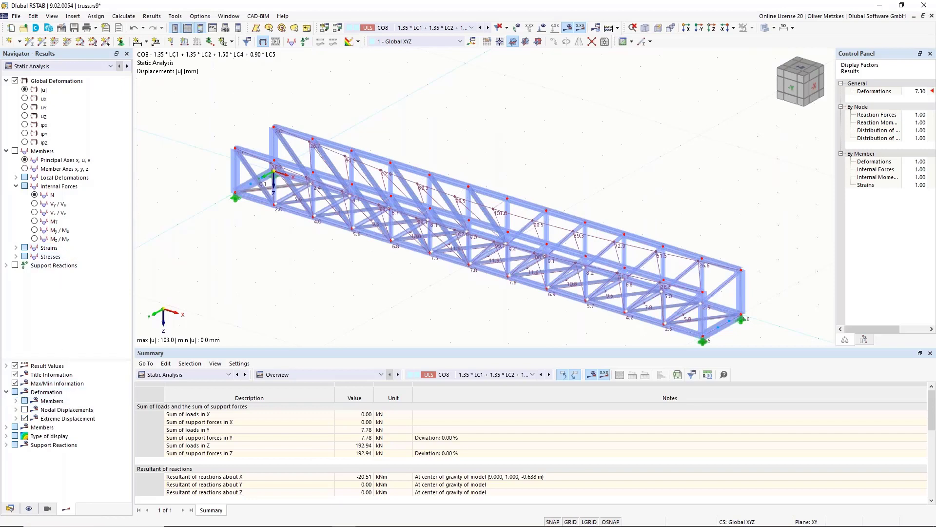
pyautogui.click(16, 401)
pyautogui.click(35, 427)
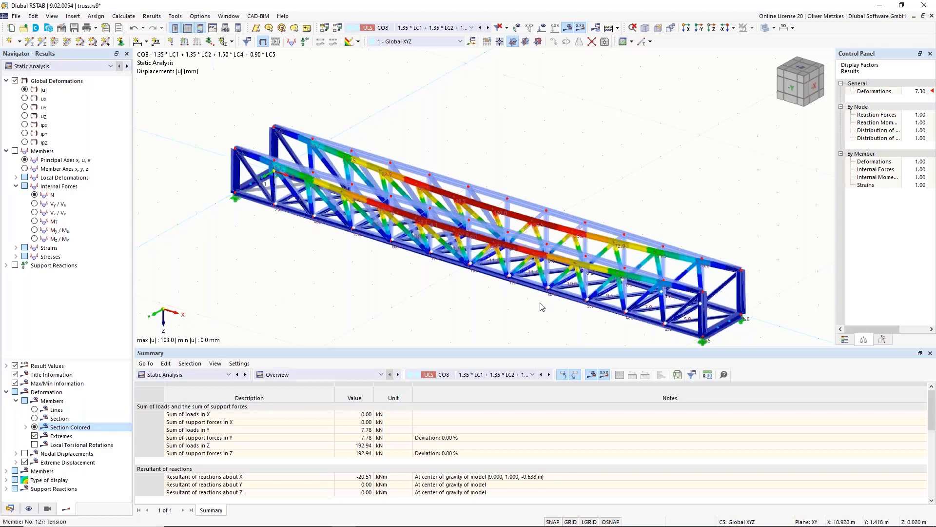
pyautogui.keyDown('ctrl'); pyautogui.moveTo(542, 309); pyautogui.dragTo(439, 180, button='middle'); pyautogui.keyUp('ctrl')
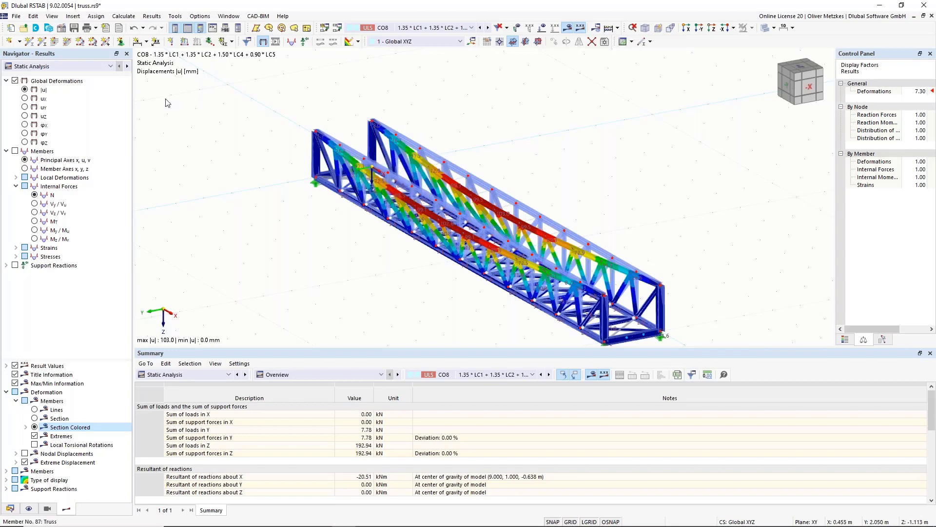
# Step: Switch the results to Stability Analysis and examine mode shape 1 of CO8 on the buckling top chord
pyautogui.click(108, 66)
pyautogui.click(98, 83)
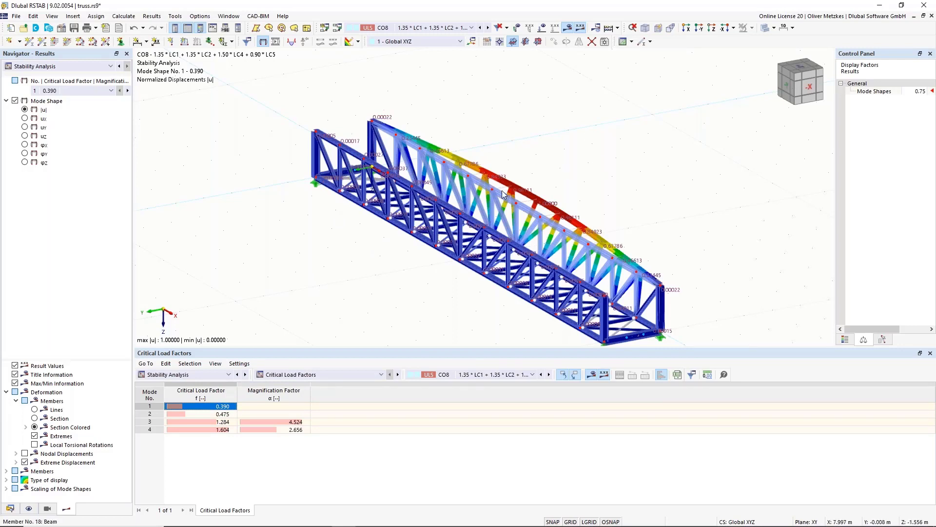
pyautogui.moveTo(503, 194)
pyautogui.moveTo(364, 270); pyautogui.dragTo(505, 262, button='middle')
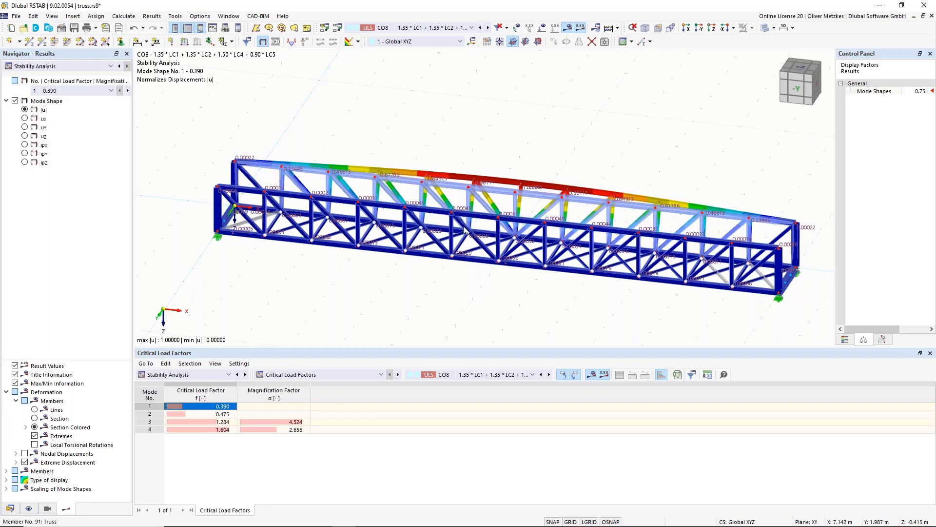
pyautogui.scroll(4, 488, 252)
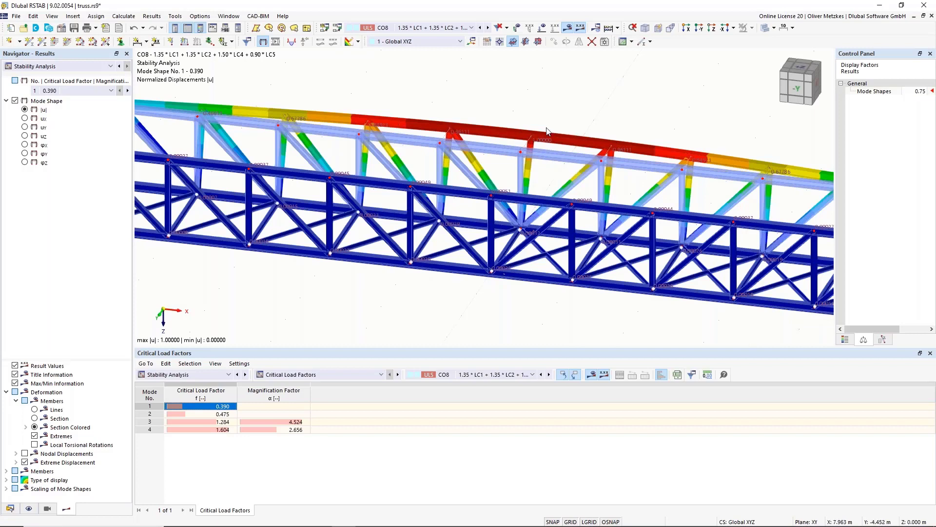
# Step: Change the member type of the two vertical posts at midspan to Beam
pyautogui.click(519, 169)
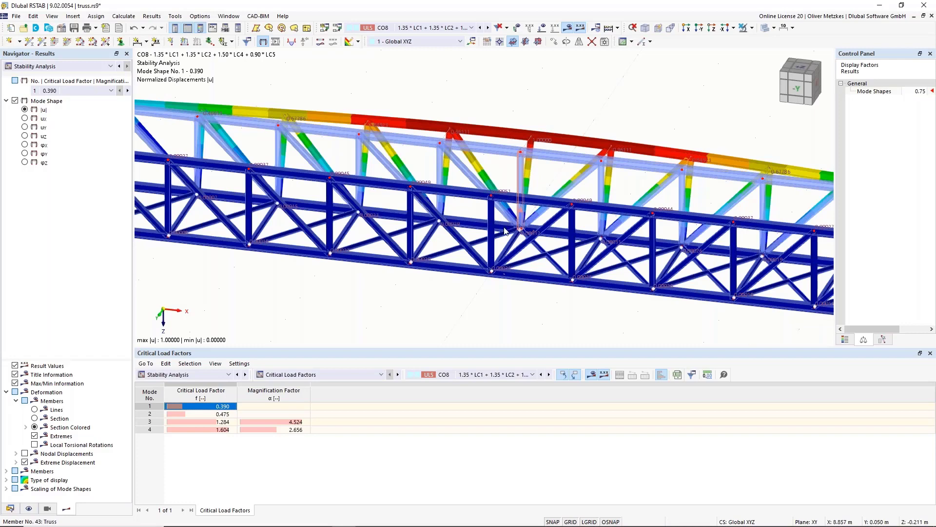
pyautogui.rightClick(491, 213)
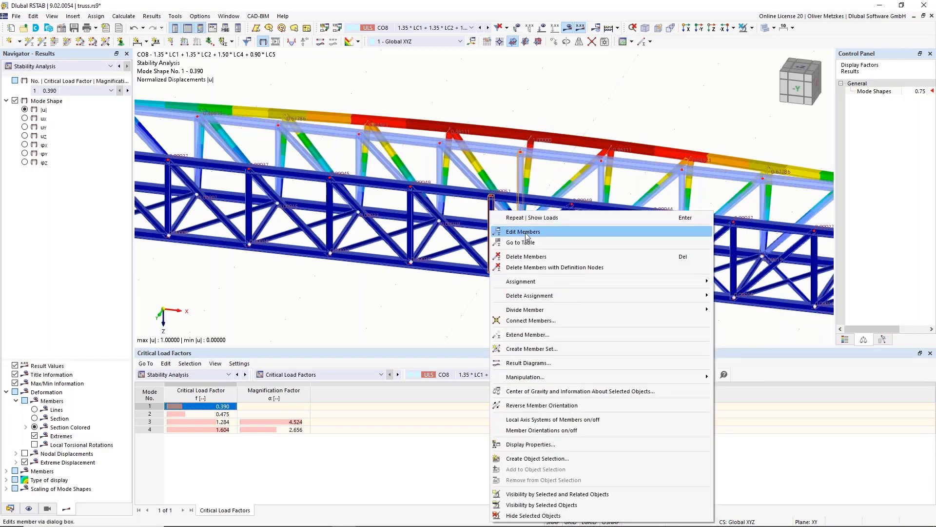
pyautogui.click(526, 237)
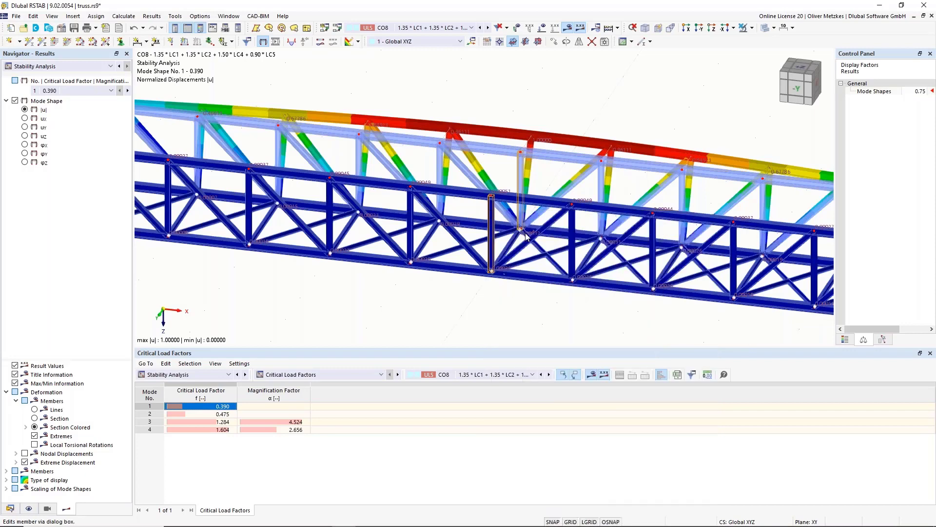
pyautogui.scroll(3, 504, 189)
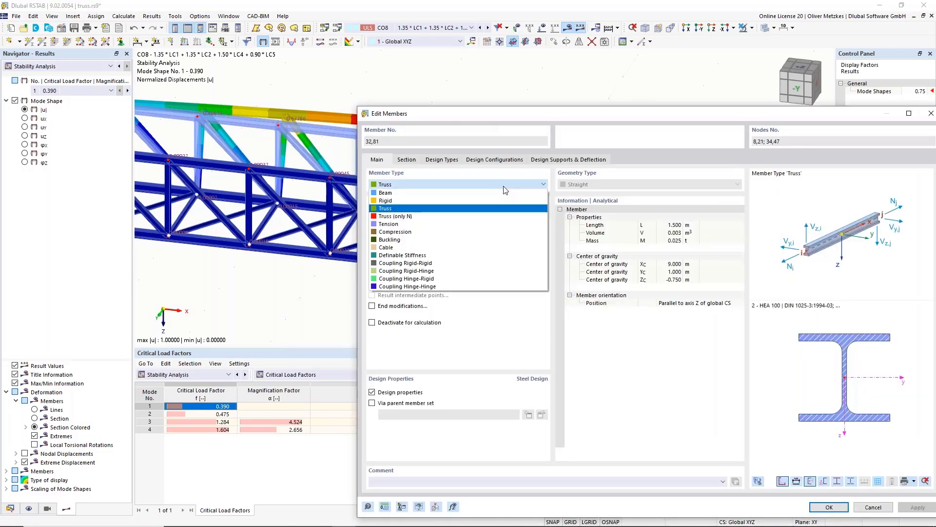
pyautogui.click(397, 195)
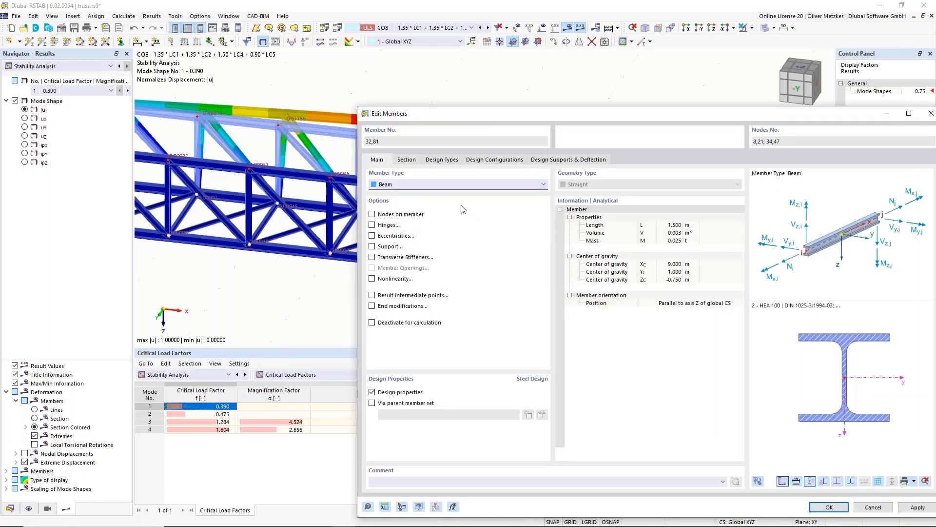
# Step: Set the section rotation angle of the two midspan posts to 90° and accept deleting the results
pyautogui.click(407, 160)
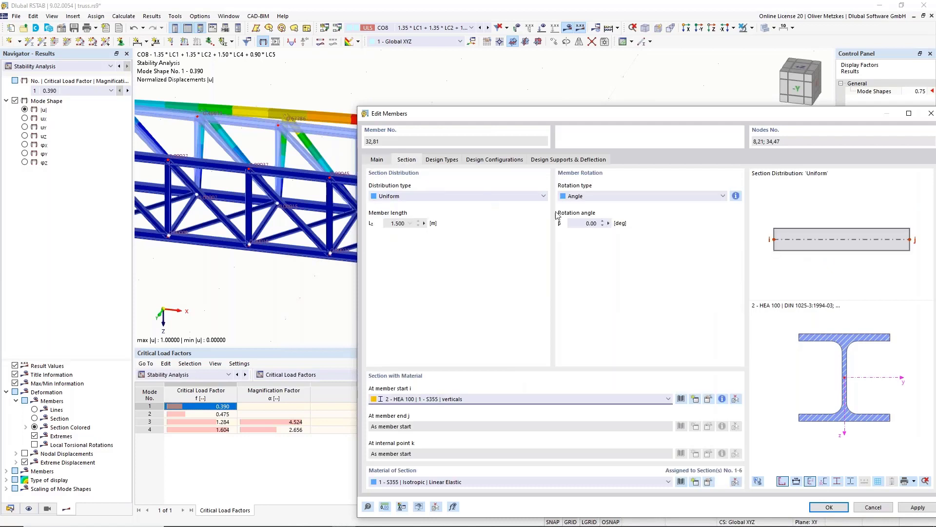
pyautogui.click(586, 225)
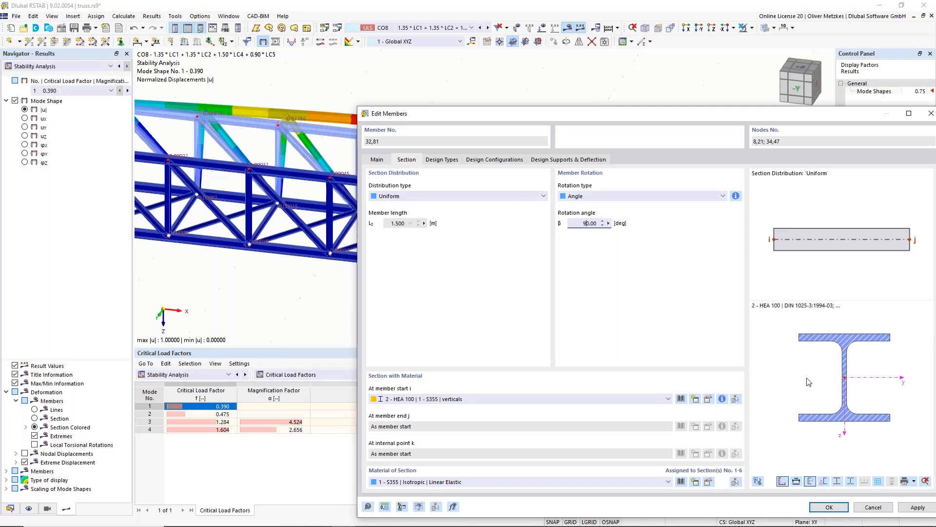
pyautogui.click(830, 507)
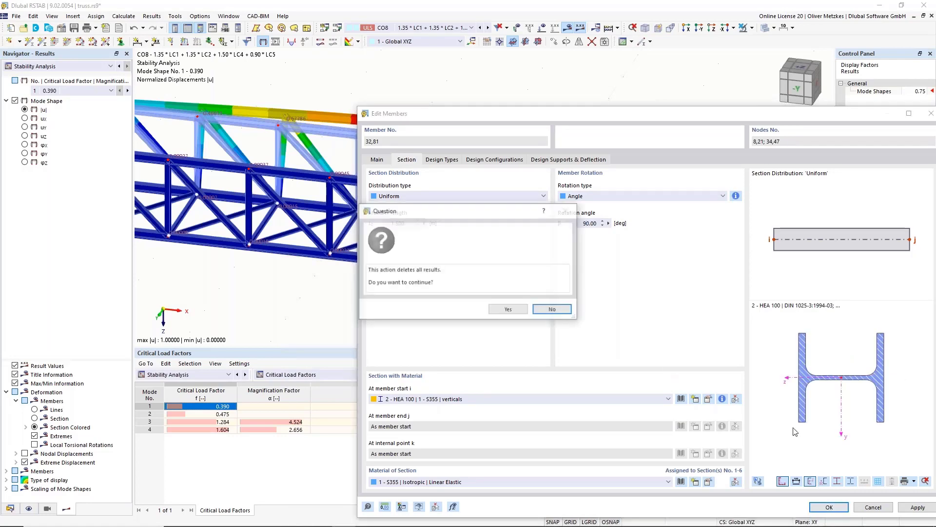
pyautogui.click(507, 310)
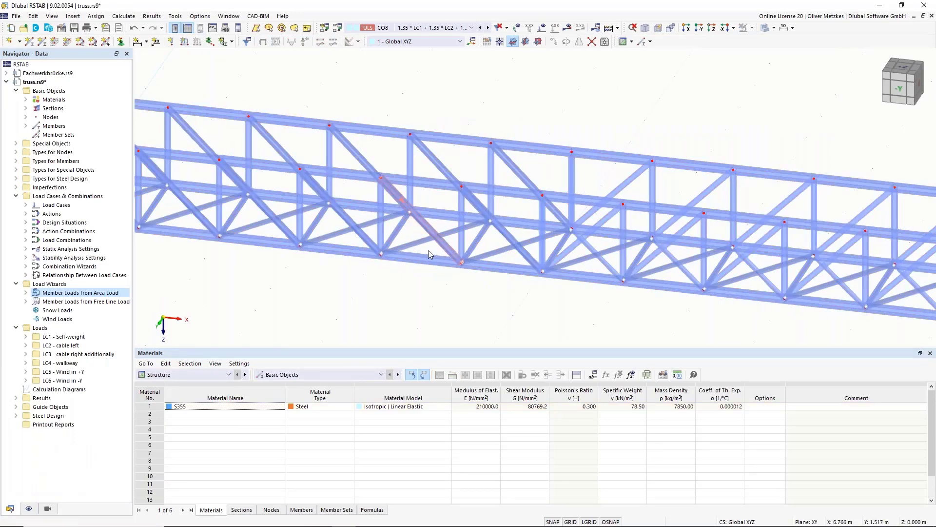
# Step: Remove the hinges from the cross beam that joins the two midspan posts at the bottom chords
pyautogui.moveTo(535, 305)
pyautogui.mouseDown(button='middle')
pyautogui.moveTo(560, 305)
pyautogui.moveTo(539, 317)
pyautogui.mouseUp(button='middle')
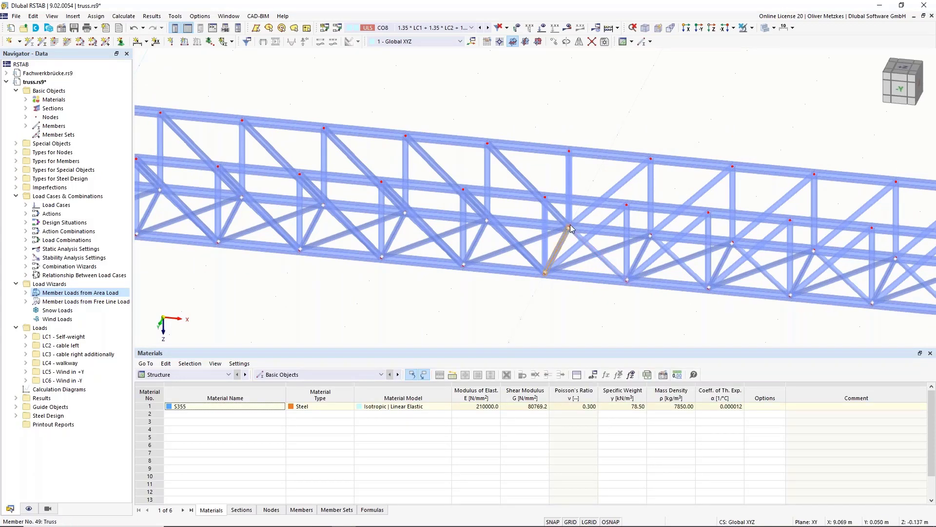
pyautogui.doubleClick(575, 264)
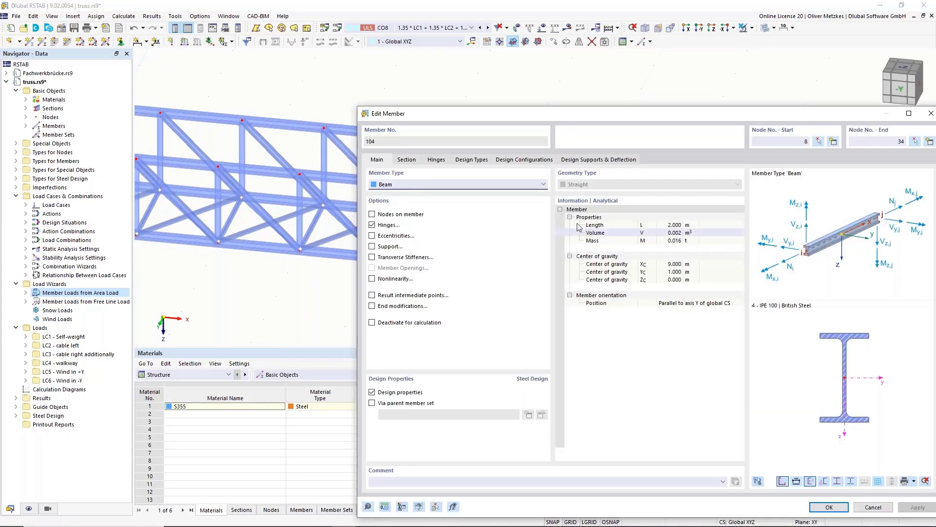
pyautogui.click(372, 224)
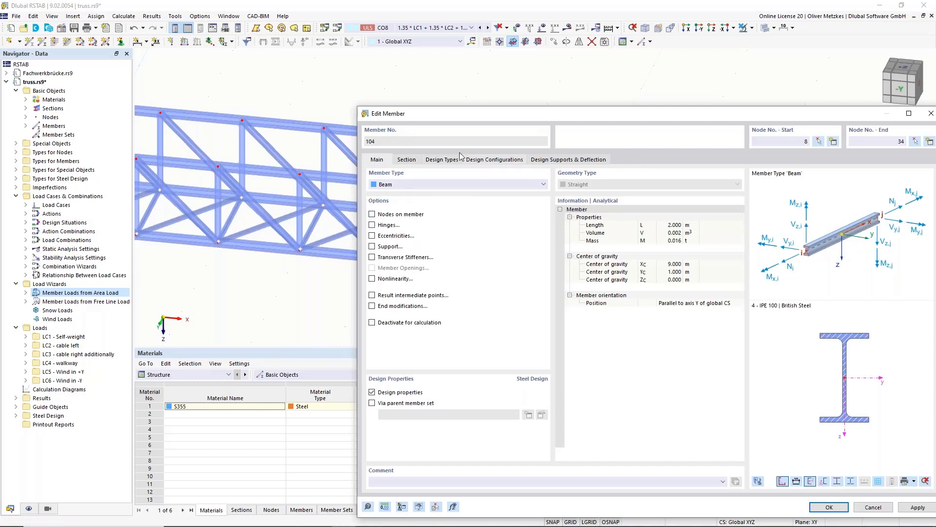
pyautogui.moveTo(459, 115); pyautogui.dragTo(404, 123)
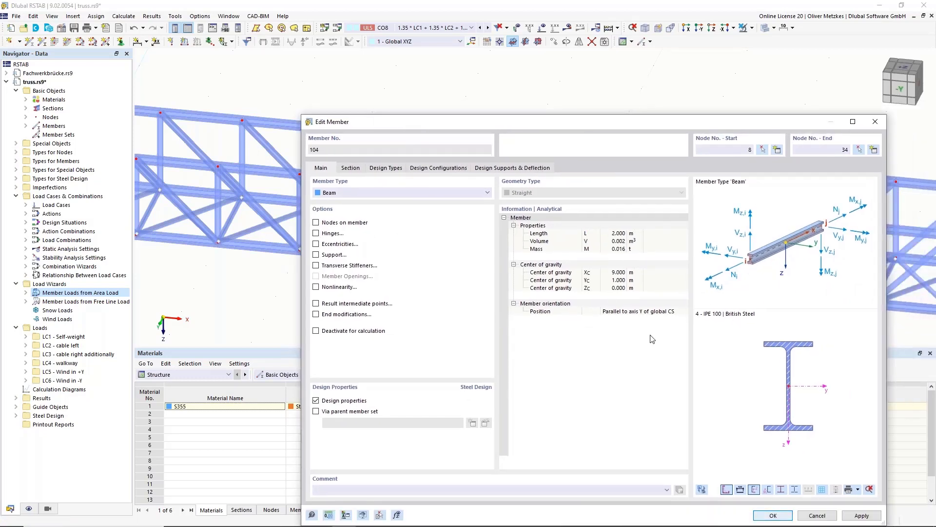
pyautogui.press('Return')
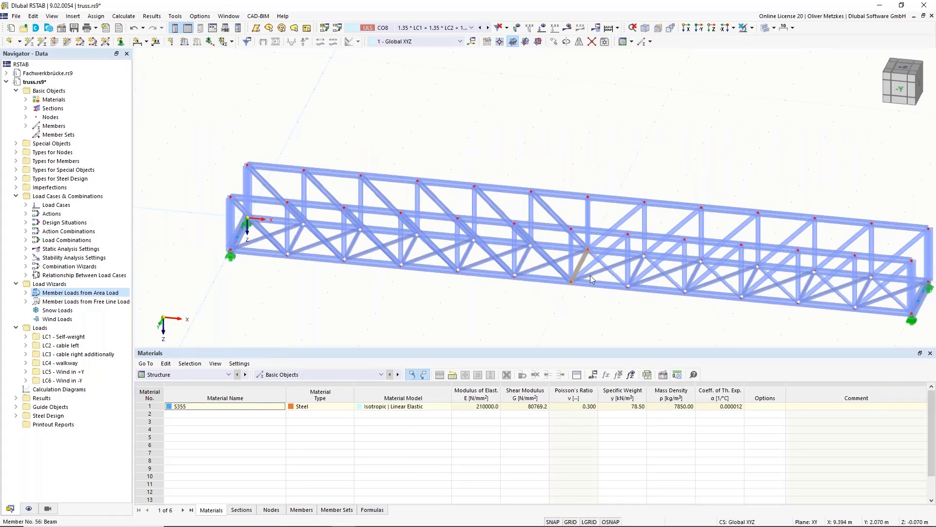
# Step: Assign member hinge 1 at the member start of the four first chord members at the X = 0 end of the bridge
pyautogui.moveTo(365, 328); pyautogui.dragTo(320, 276, button='middle')
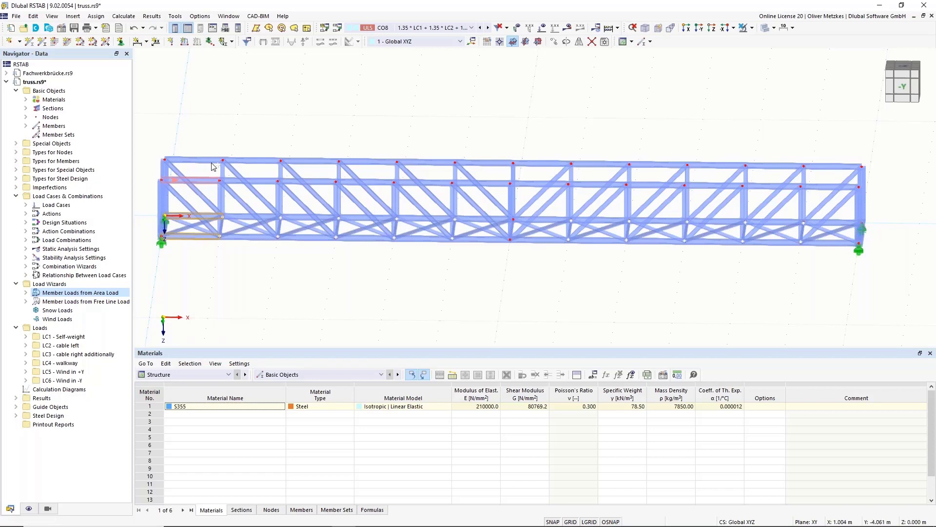
pyautogui.scroll(3, 161, 167)
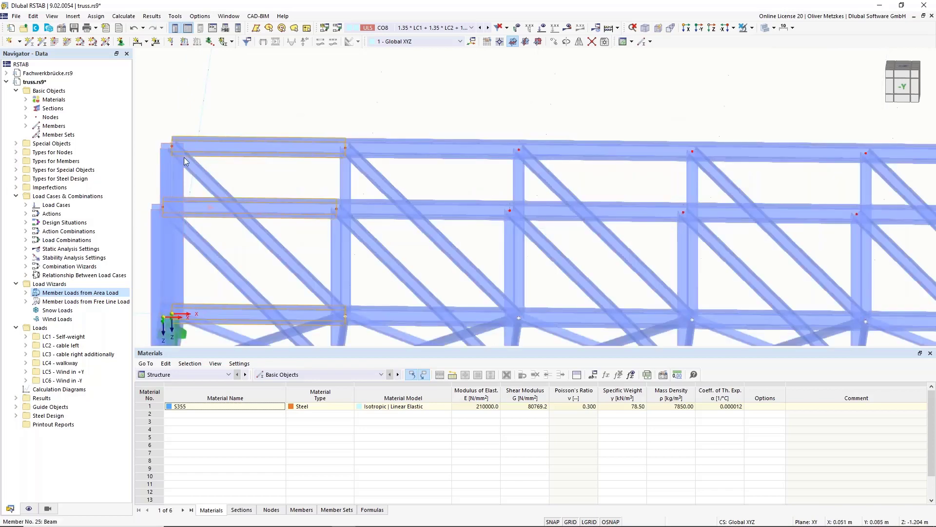
pyautogui.scroll(-3, 306, 186)
pyautogui.rightClick(304, 189)
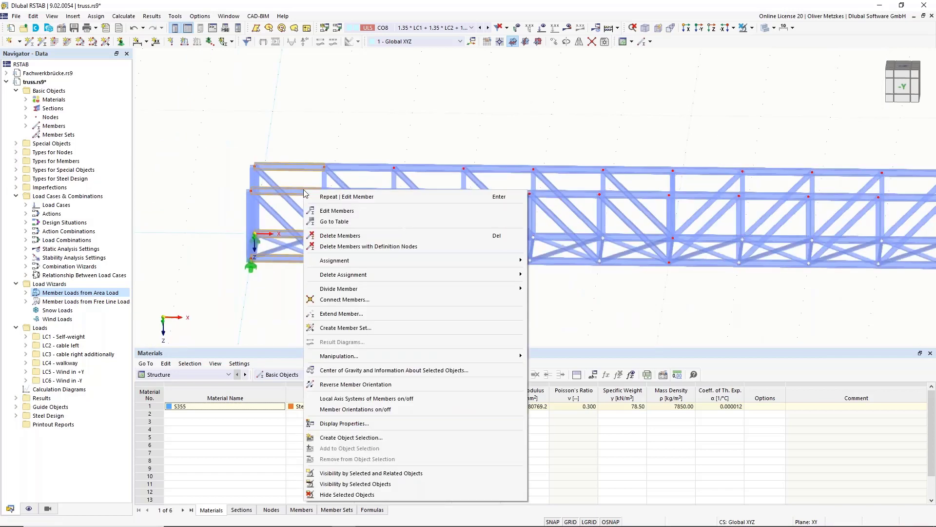
pyautogui.click(342, 213)
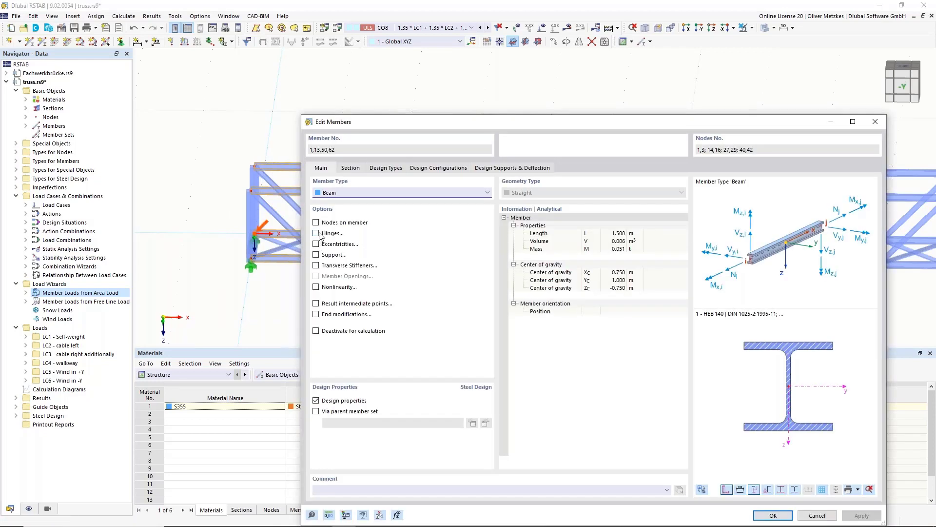
pyautogui.click(317, 234)
pyautogui.click(380, 169)
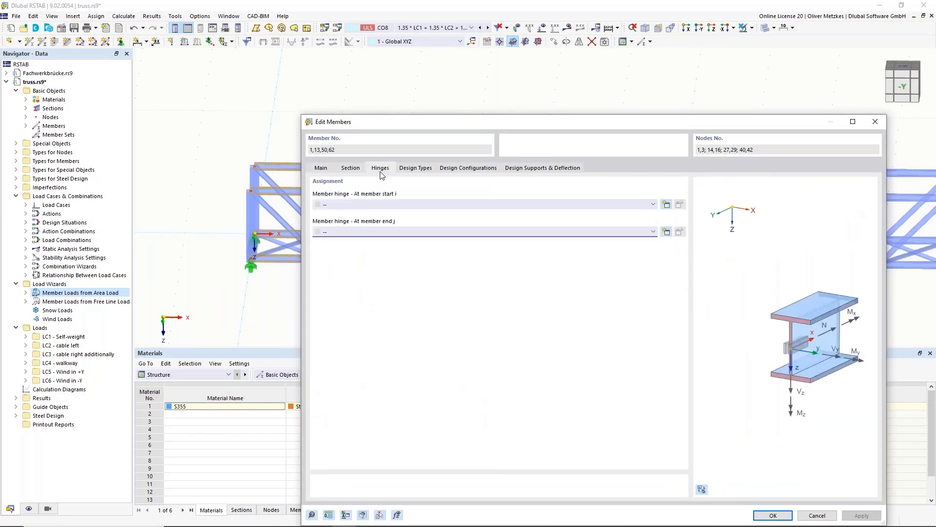
pyautogui.click(391, 204)
pyautogui.click(391, 213)
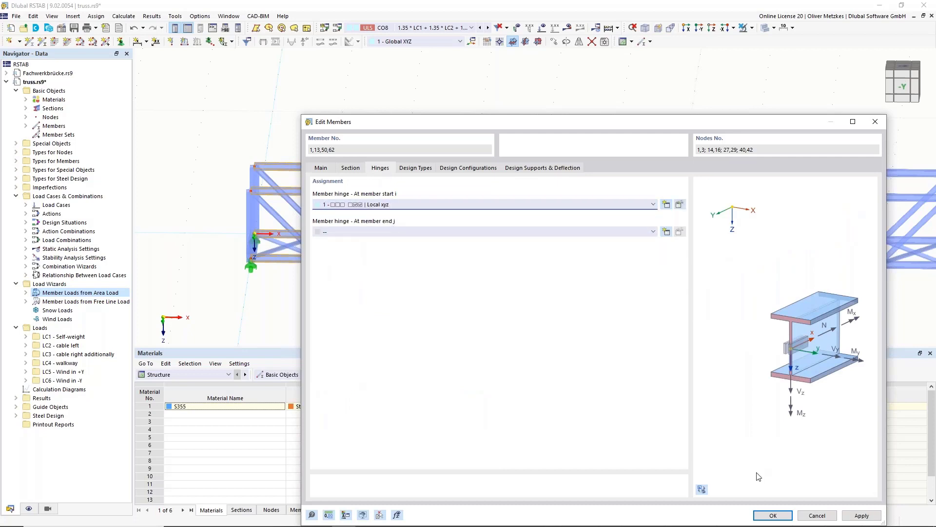
pyautogui.press('Return')
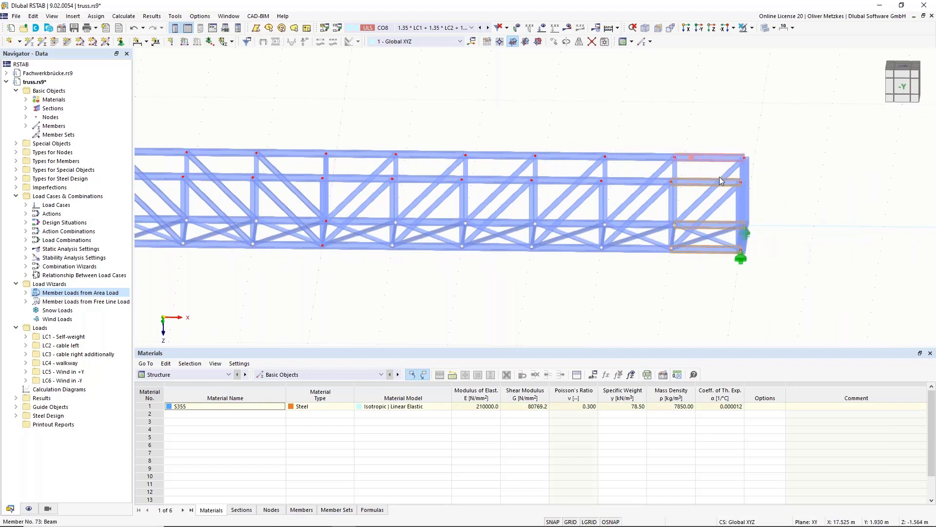
# Step: Assign member hinge 1 at the member end of the four last chord members at the far end of the bridge
pyautogui.keyDown('ctrl'); pyautogui.click(697, 158); pyautogui.keyUp('ctrl')
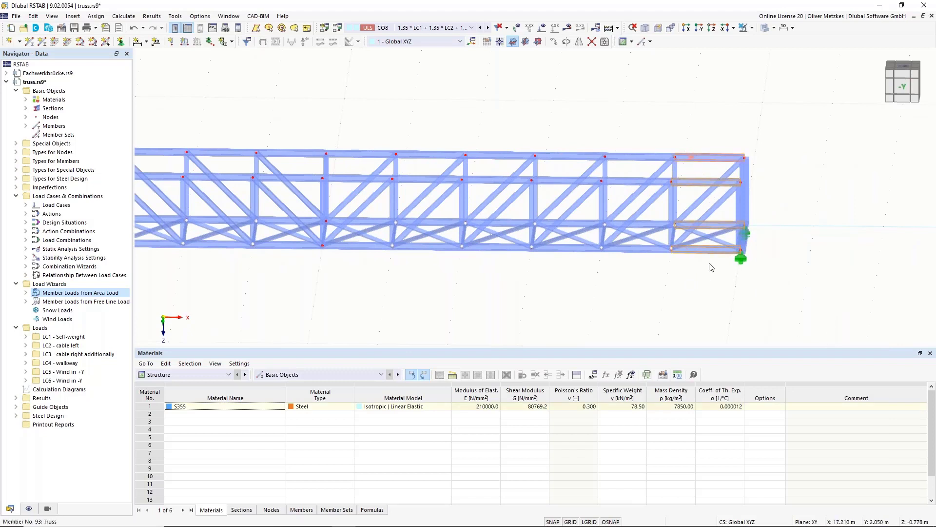
pyautogui.rightClick(702, 157)
pyautogui.click(727, 169)
pyautogui.click(316, 233)
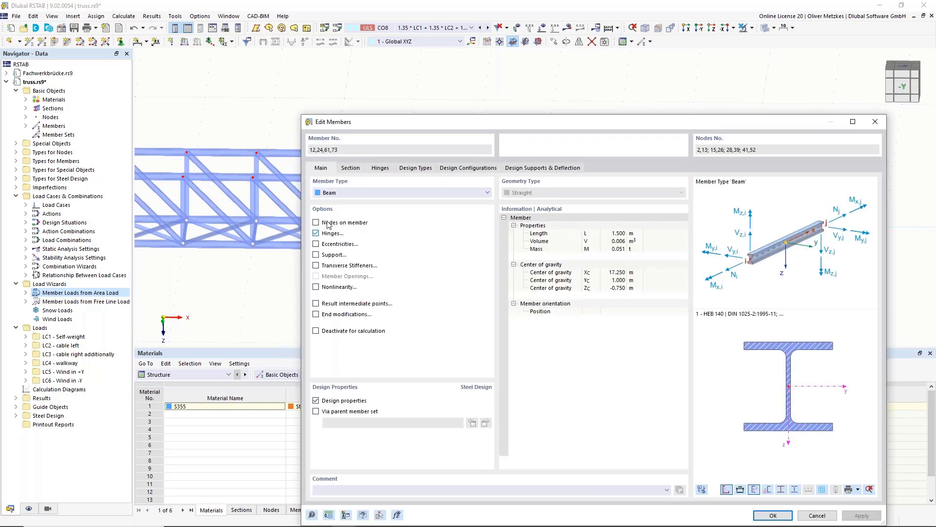
pyautogui.click(381, 168)
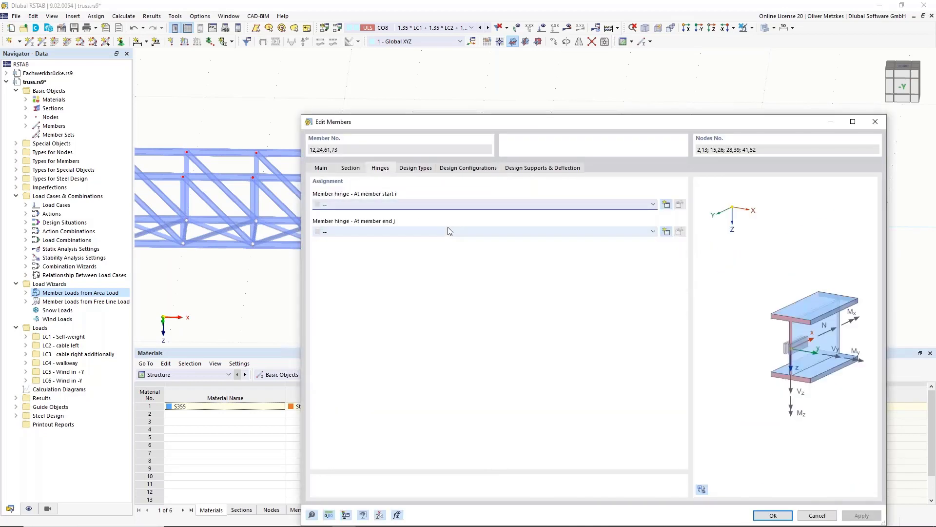
pyautogui.click(387, 237)
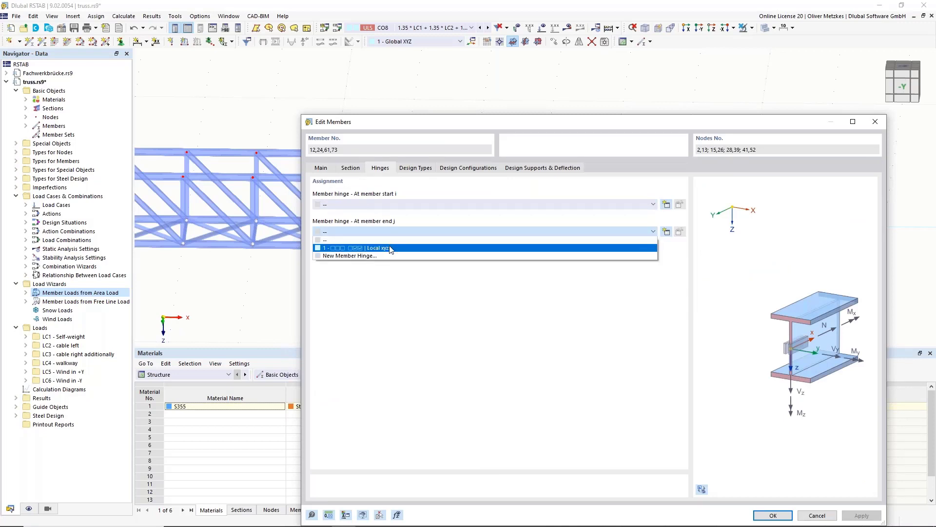
pyautogui.click(388, 241)
pyautogui.click(773, 516)
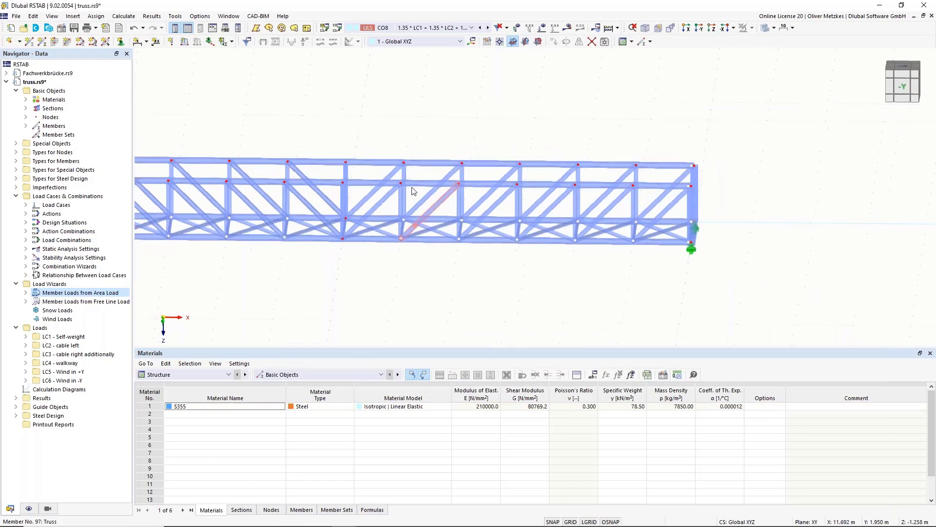
# Step: Recalculate the ULS design situation DS1 and check the minimum critical load factor and its governing combination in the summary
pyautogui.keyDown('ctrl'); pyautogui.moveTo(414, 191); pyautogui.dragTo(401, 136, button='middle'); pyautogui.keyUp('ctrl')
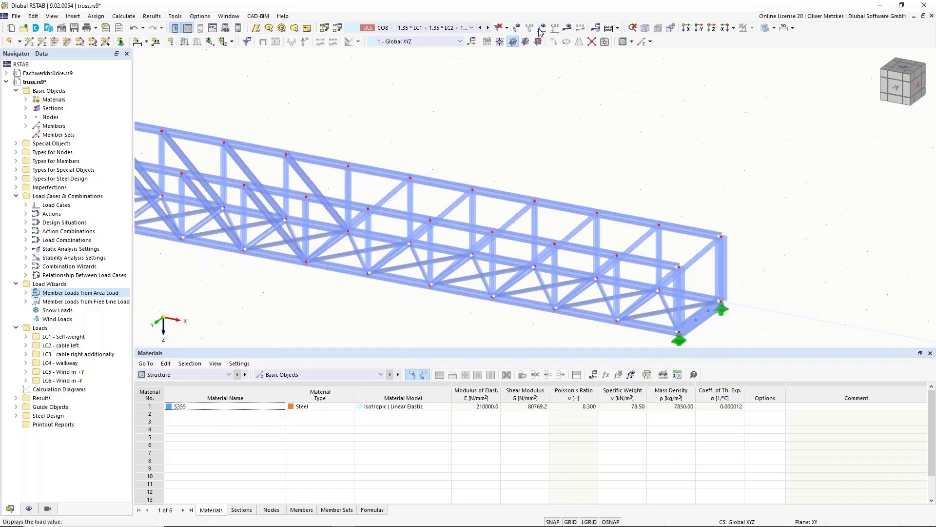
pyautogui.click(439, 27)
pyautogui.click(414, 85)
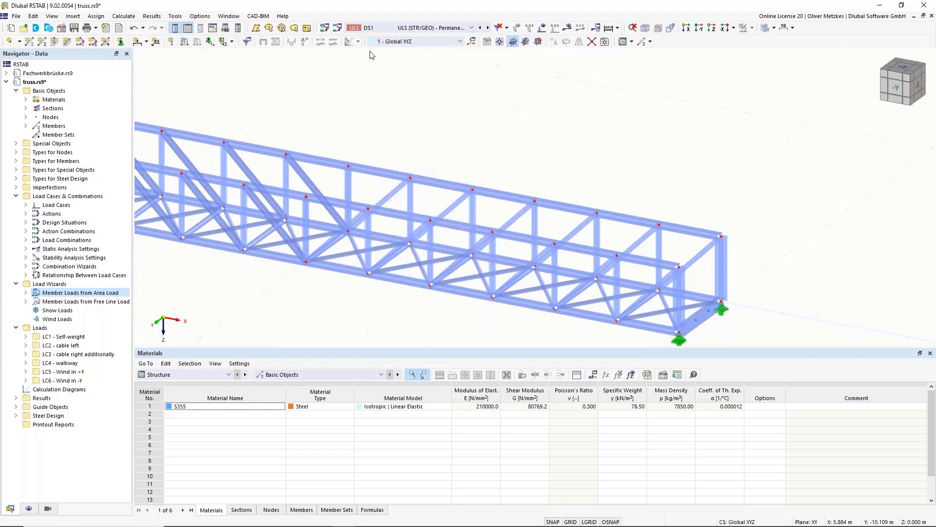
pyautogui.click(509, 311)
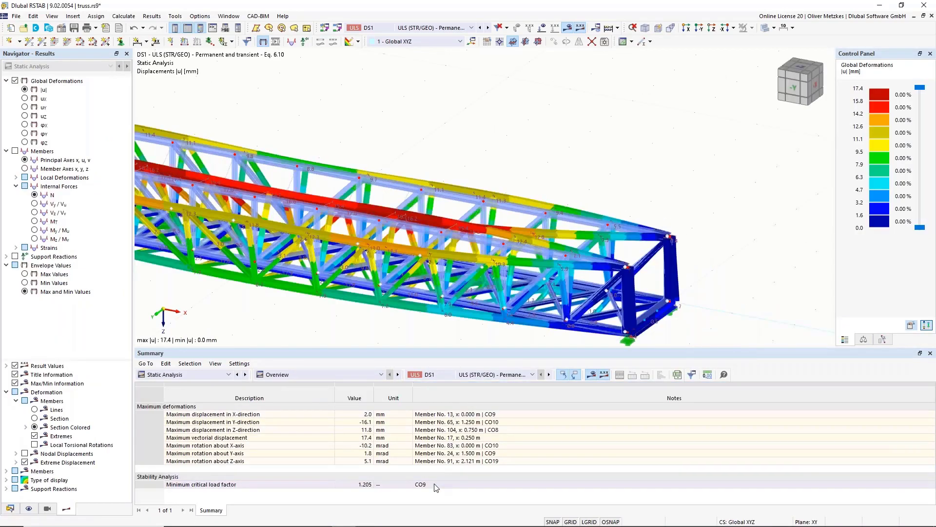
pyautogui.click(433, 484)
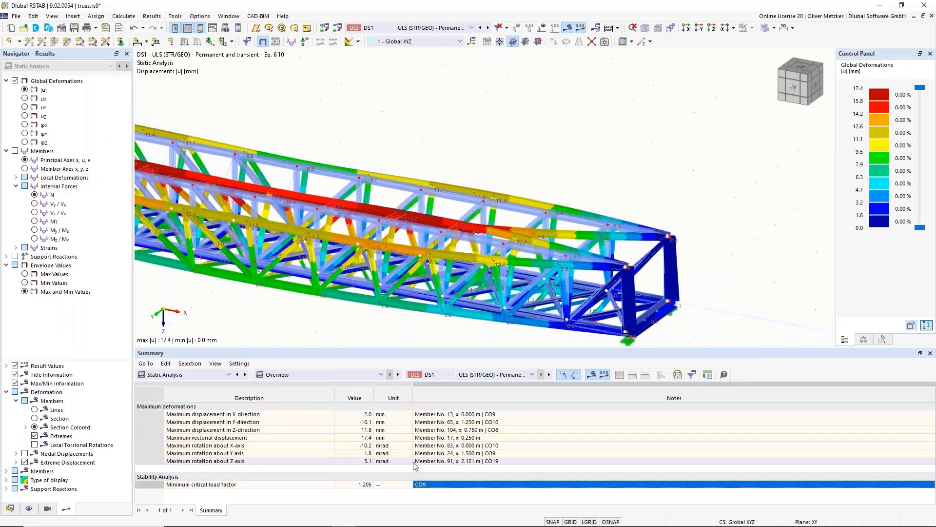
pyautogui.click(356, 485)
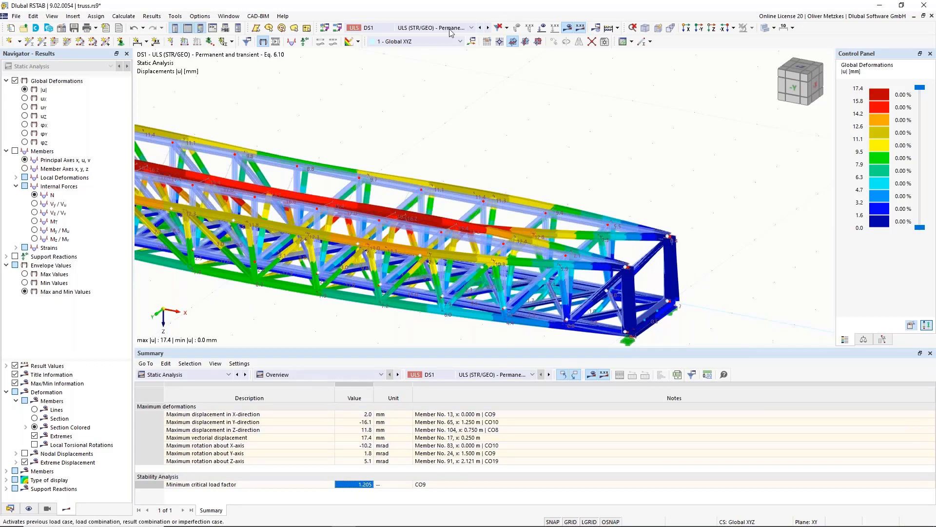
# Step: Make CO9 the current load combination and examine mode shape 1 along the whole truss
pyautogui.click(471, 28)
pyautogui.click(441, 164)
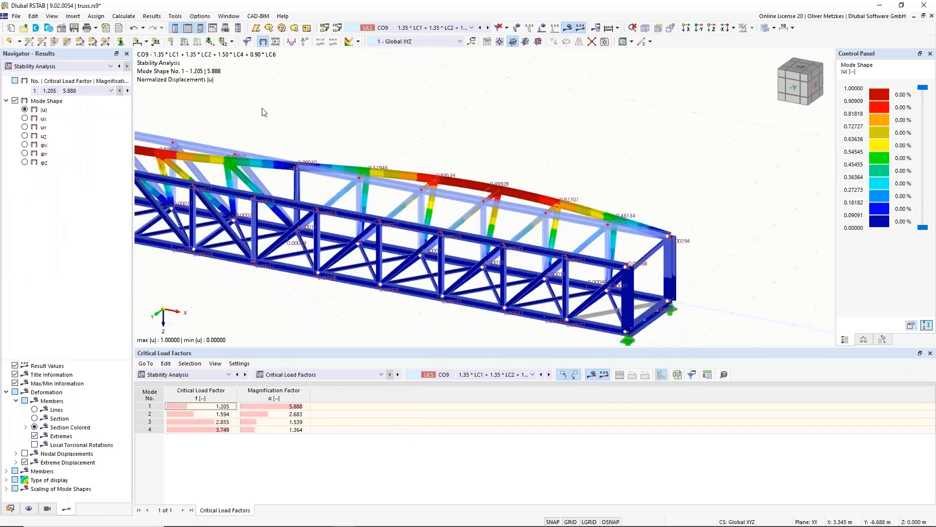
pyautogui.scroll(-3, 375, 92)
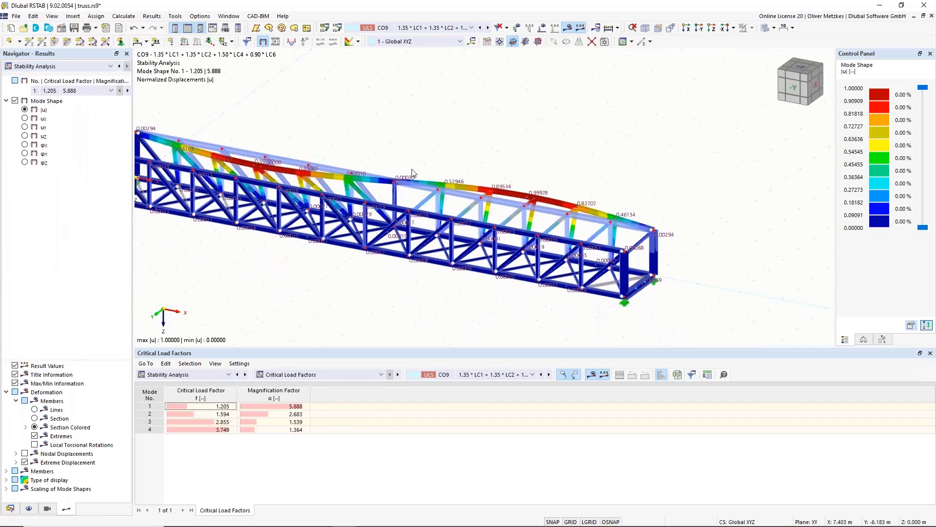
pyautogui.moveTo(422, 158); pyautogui.dragTo(458, 165, button='middle')
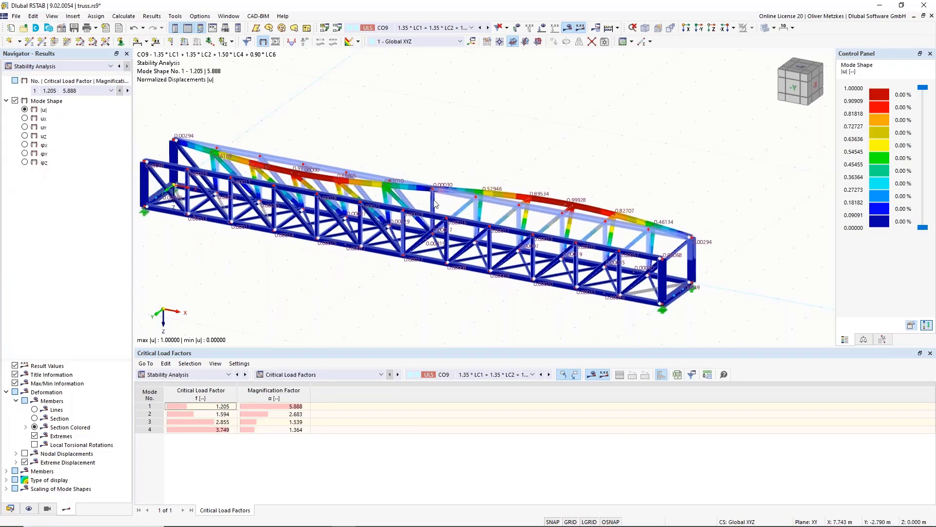
pyautogui.keyDown('ctrl'); pyautogui.moveTo(444, 169); pyautogui.dragTo(550, 165, button='middle'); pyautogui.keyUp('ctrl')
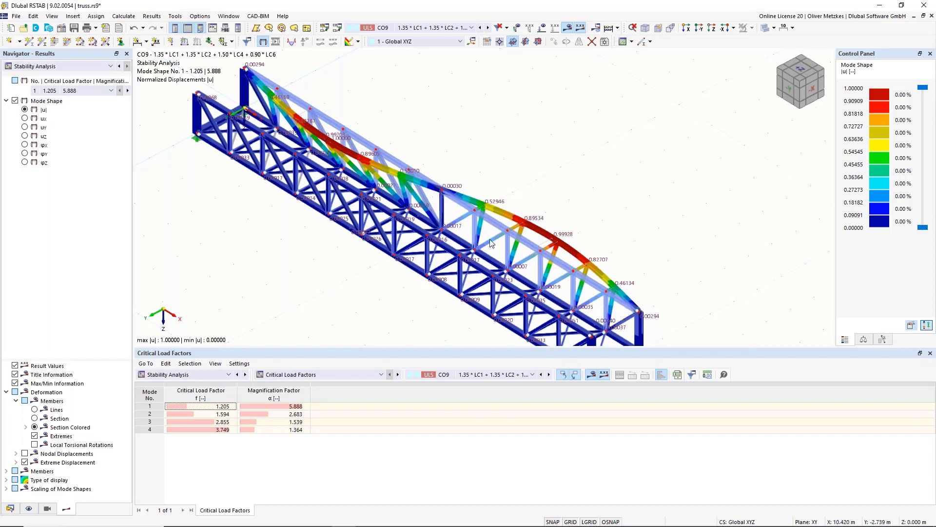
# Step: Show the stability analysis results by member for CO9
pyautogui.click(202, 408)
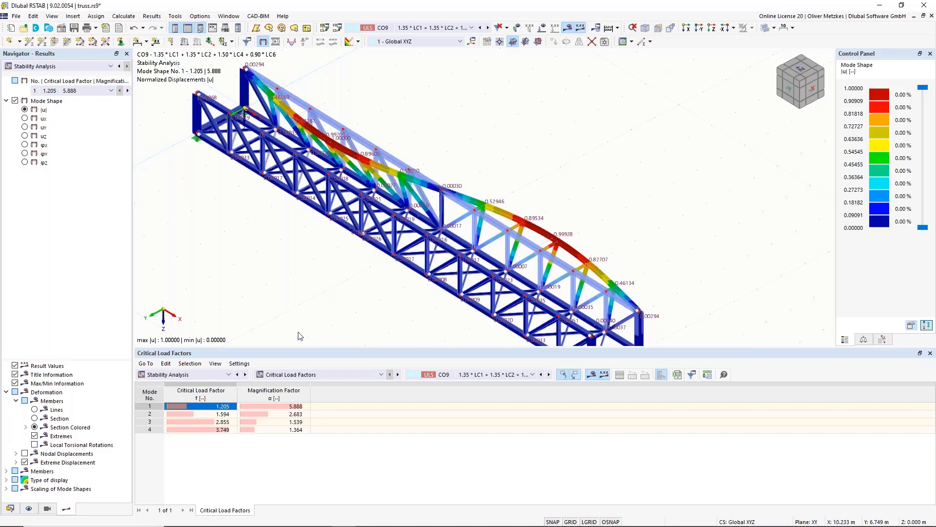
pyautogui.click(331, 374)
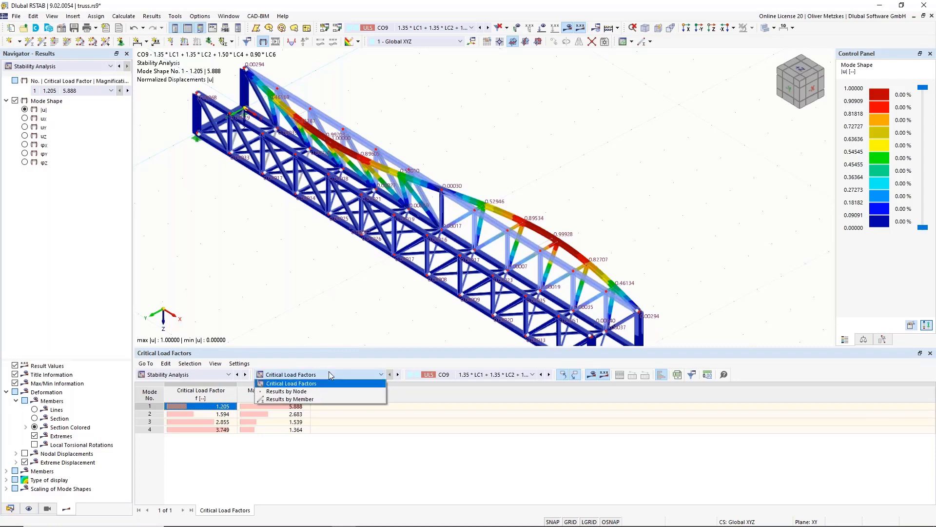
pyautogui.click(288, 400)
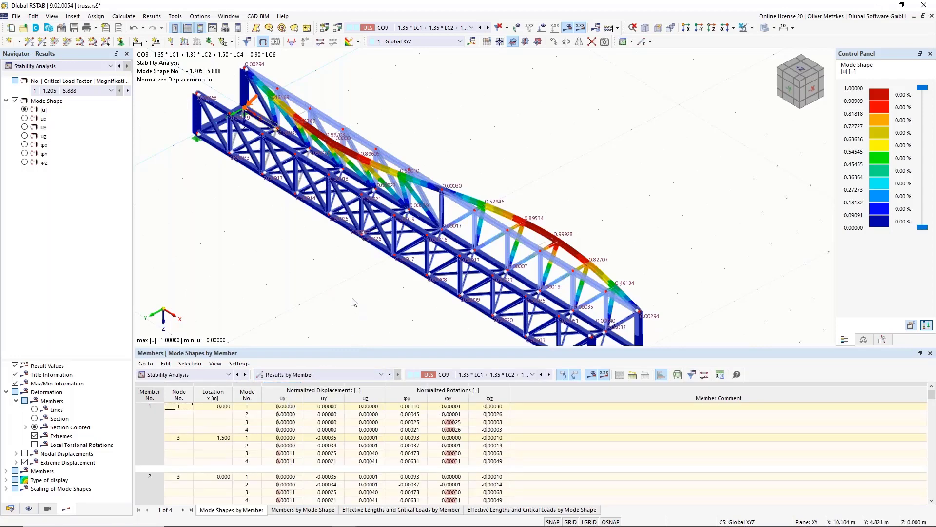
# Step: Isolate one top chord of the bridge using visibility by selected and related objects
pyautogui.keyDown('ctrl'); pyautogui.moveTo(359, 301); pyautogui.dragTo(455, 127, button='middle'); pyautogui.keyUp('ctrl')
pyautogui.scroll(-2, 455, 127)
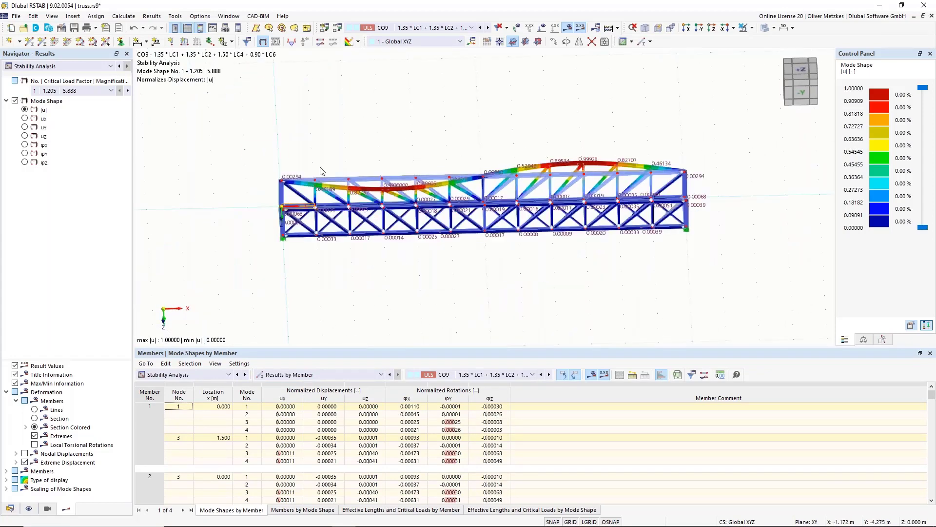
pyautogui.moveTo(245, 145); pyautogui.dragTo(716, 187)
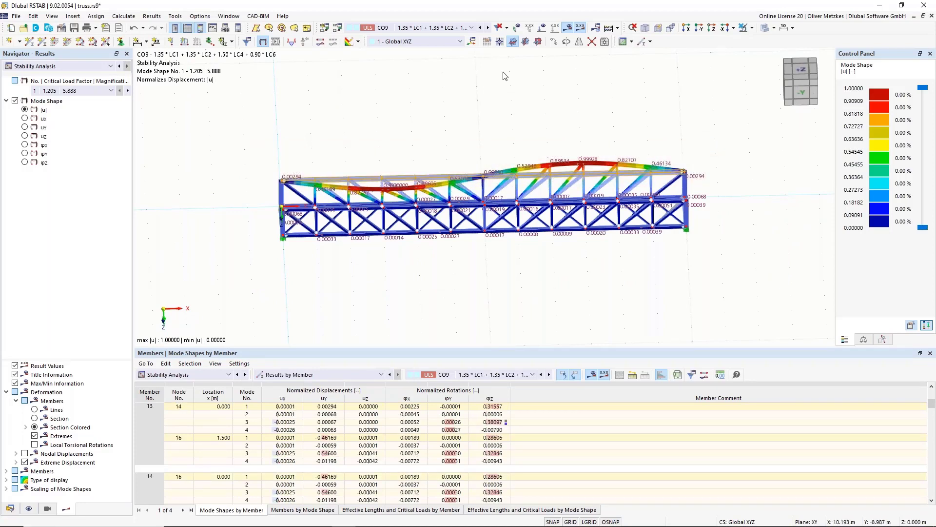
pyautogui.click(752, 27)
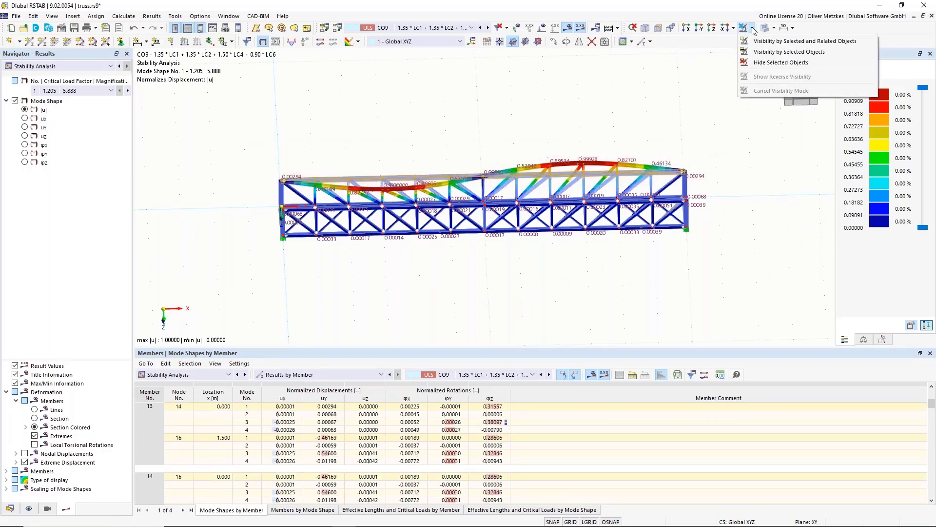
pyautogui.click(757, 41)
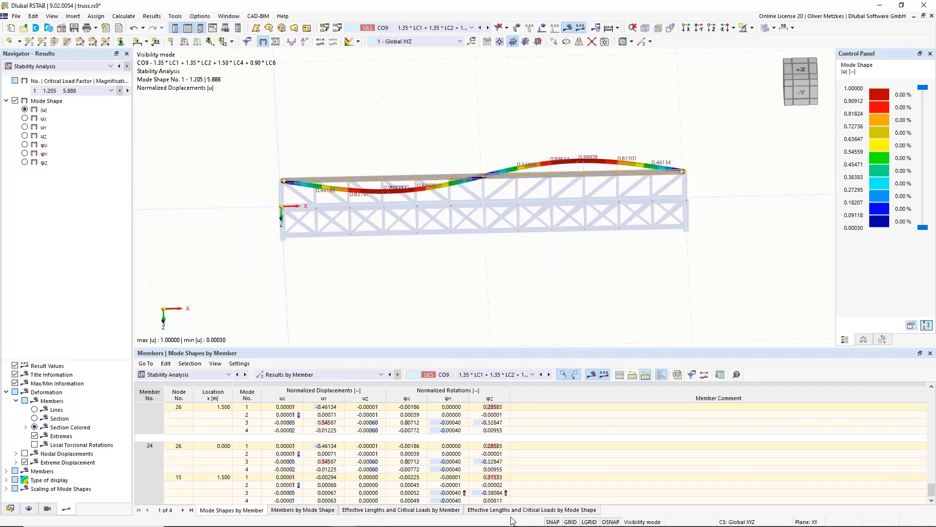
# Step: Show the effective lengths and critical loads by mode shape for the isolated top-chord members
pyautogui.click(539, 512)
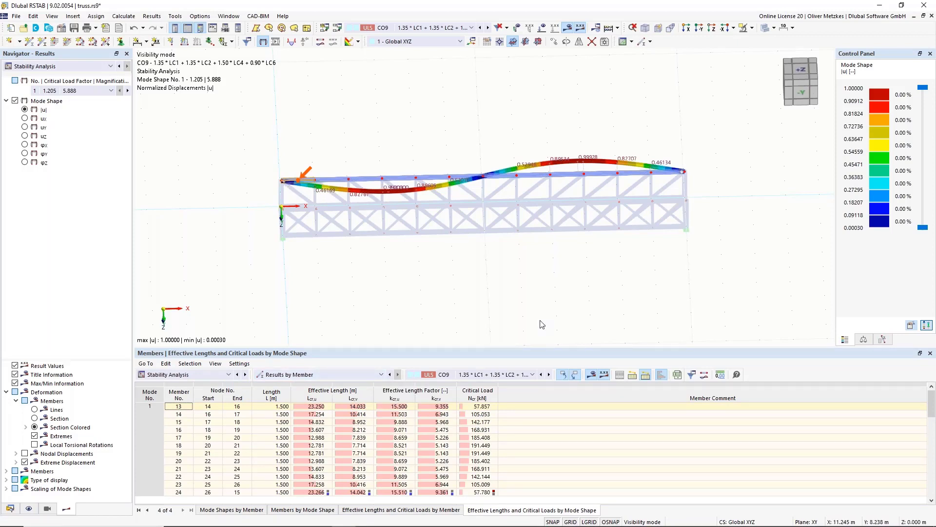
pyautogui.keyDown('ctrl'); pyautogui.moveTo(529, 236); pyautogui.dragTo(517, 222, button='middle'); pyautogui.keyUp('ctrl')
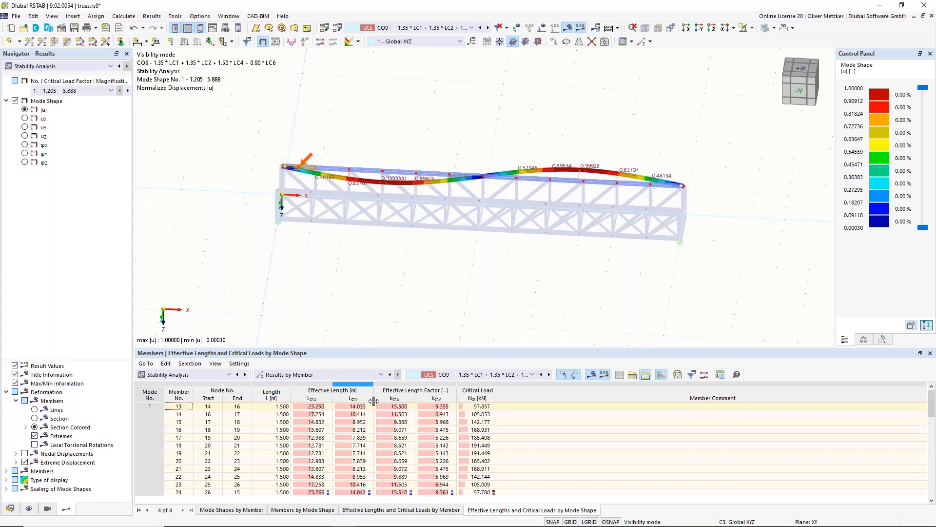
pyautogui.moveTo(426, 136)
pyautogui.keyDown('ctrl'); pyautogui.mouseDown(button='middle')
pyautogui.moveTo(400, 118)
pyautogui.moveTo(412, 124)
pyautogui.mouseUp(button='middle'); pyautogui.keyUp('ctrl')
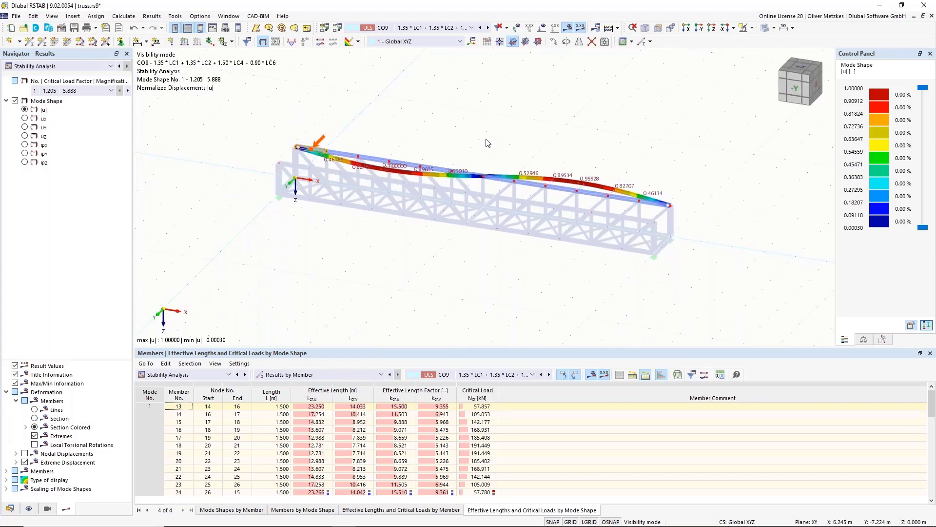
# Step: Display the local axis systems of the members and inspect them along the isolated top chord
pyautogui.scroll(1, 452, 165)
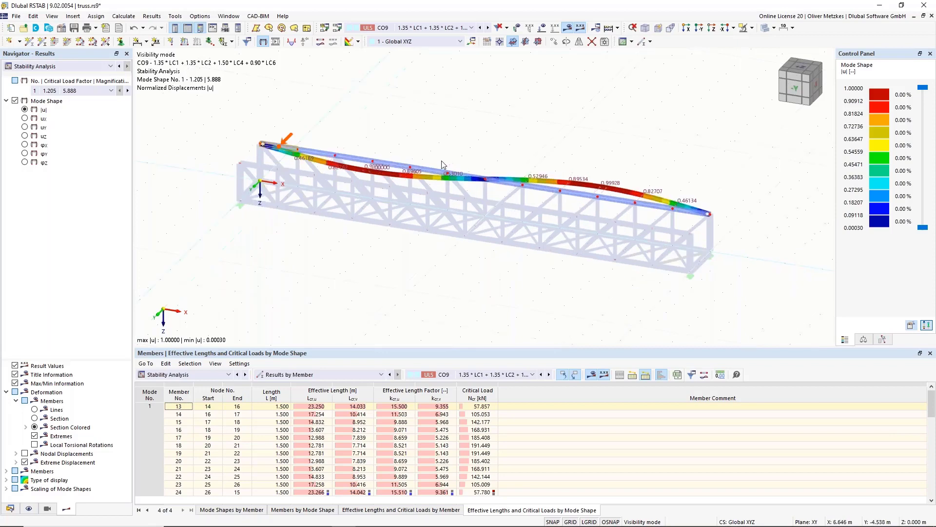
pyautogui.scroll(3, 447, 161)
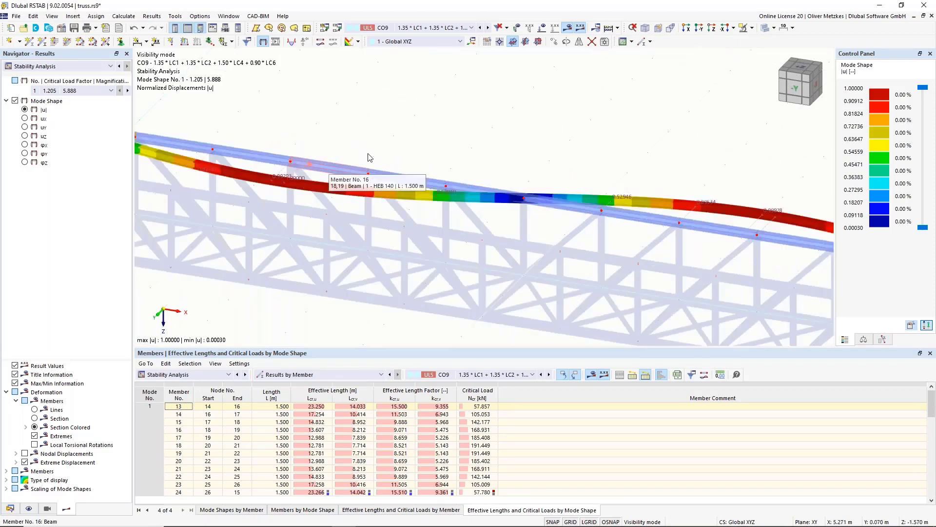
pyautogui.rightClick(328, 172)
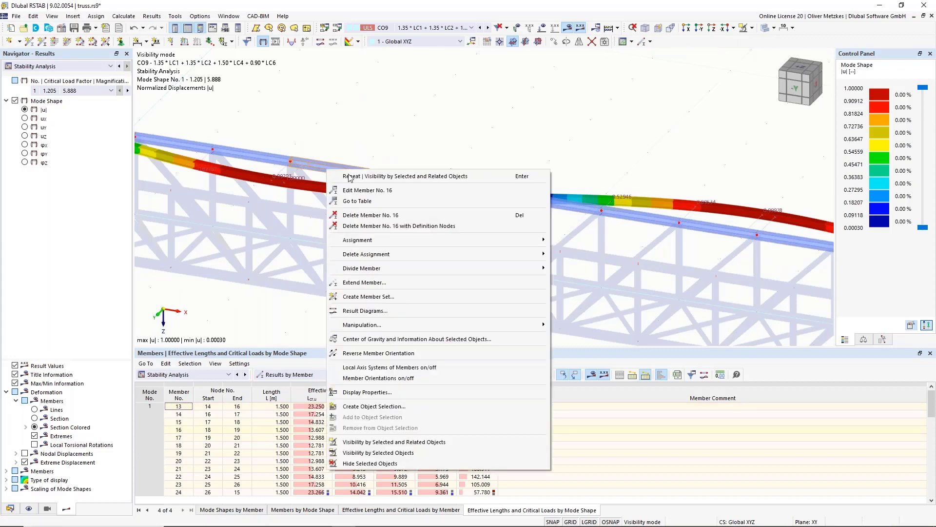
pyautogui.click(350, 367)
pyautogui.scroll(3, 344, 188)
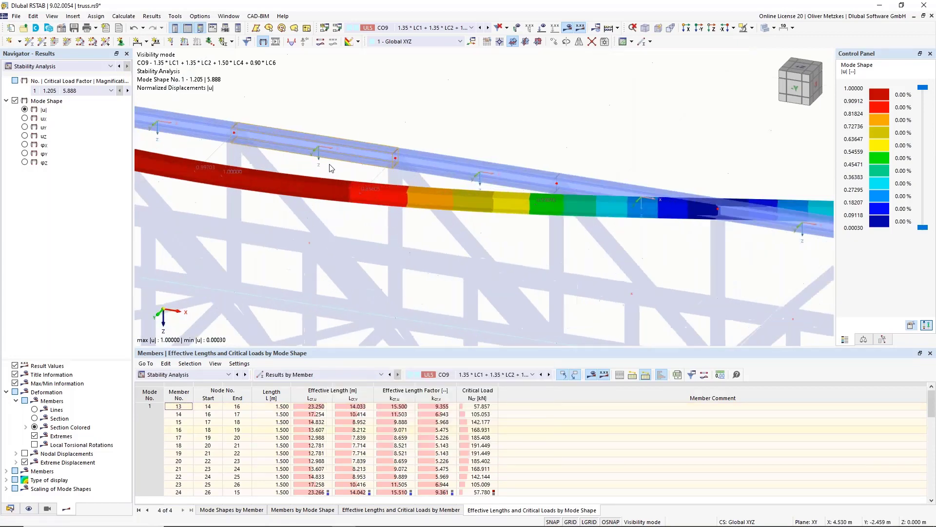
pyautogui.scroll(1, 283, 165)
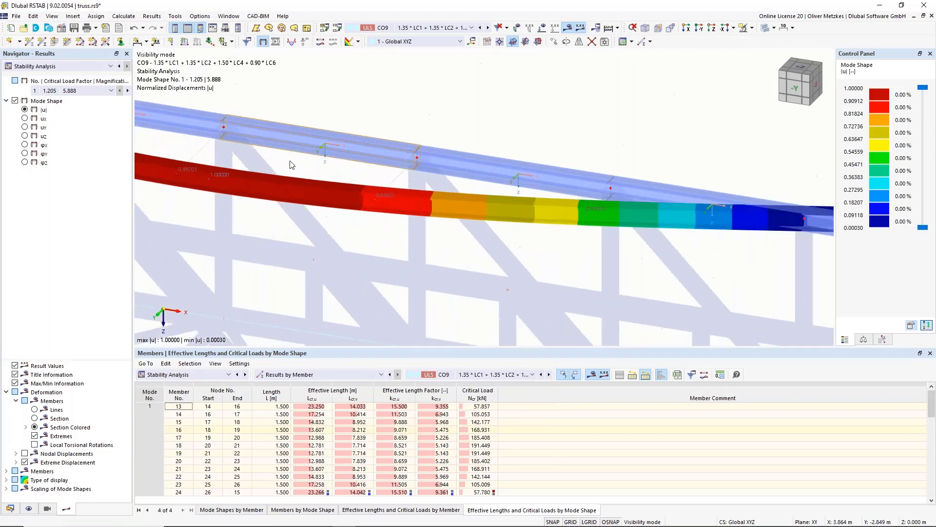
pyautogui.scroll(-1, 292, 159)
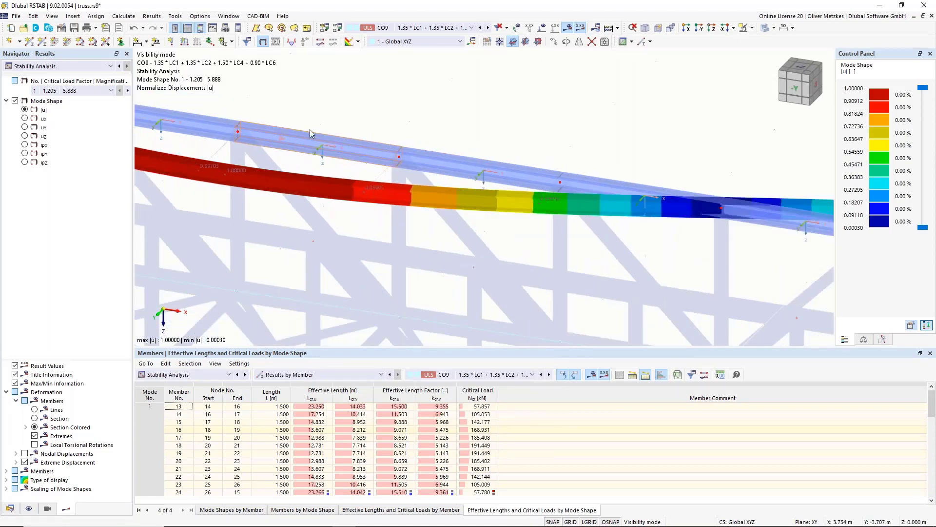
pyautogui.scroll(-3, 314, 173)
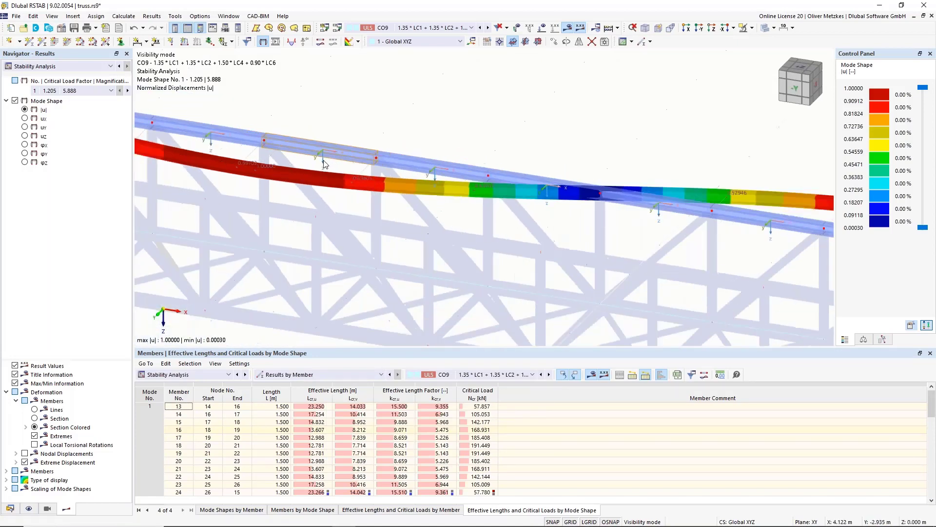
pyautogui.scroll(-1, 307, 191)
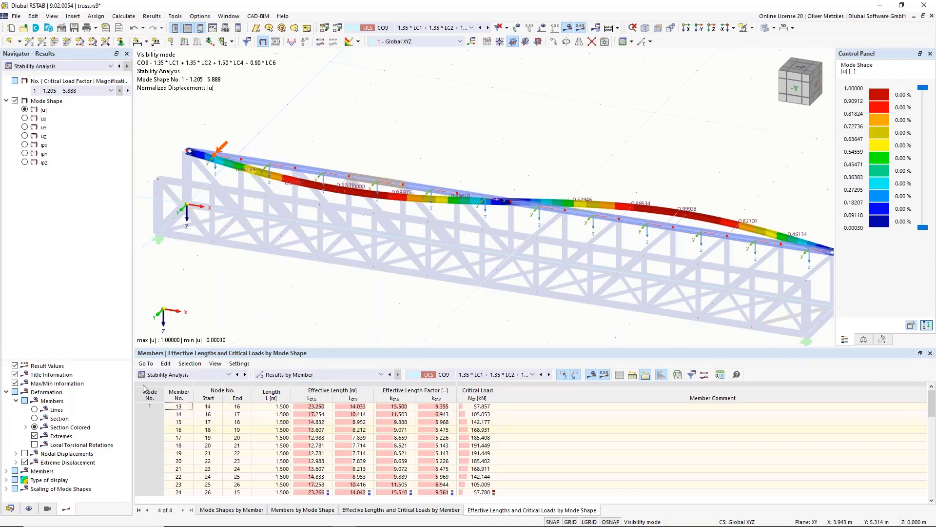
# Step: Review the principal axes u and v of section 5, L 65x50x6, and leave the section unedited
pyautogui.click(9, 509)
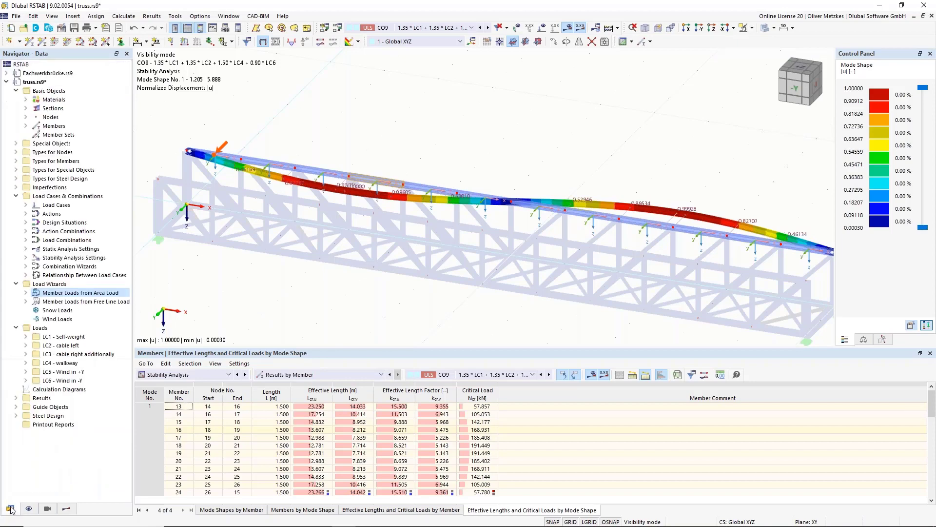
pyautogui.click(26, 108)
pyautogui.doubleClick(68, 153)
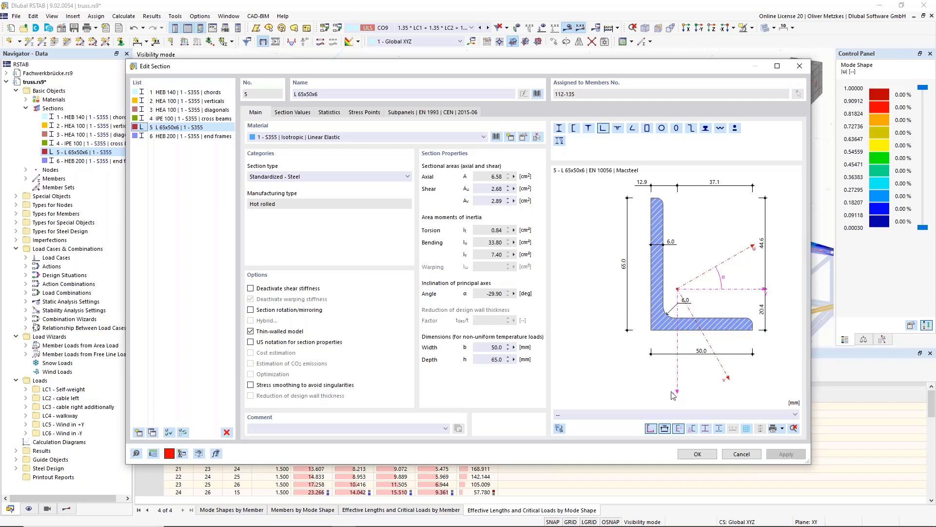
pyautogui.click(748, 457)
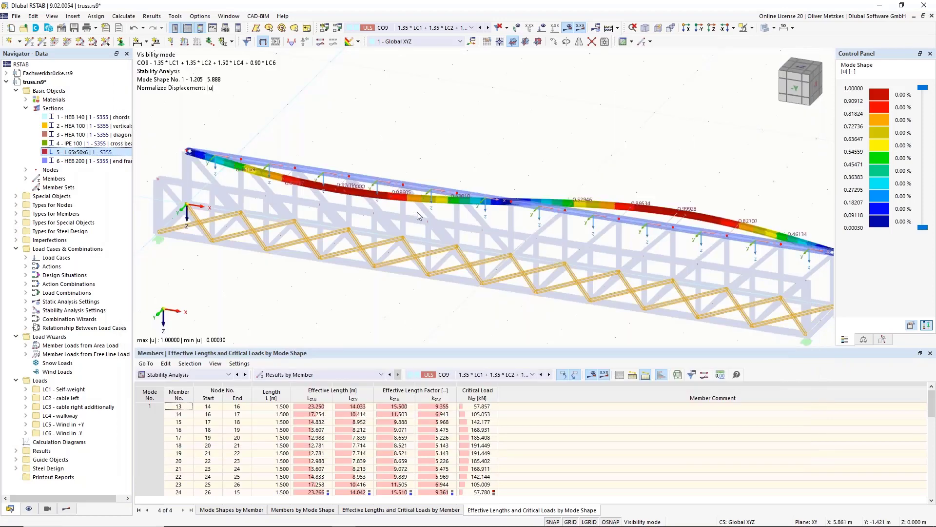
# Step: Compare the effective lengths Lcr,v of the top-chord members, going through individual members between 13 and 24 for mode 1
pyautogui.moveTo(367, 408); pyautogui.dragTo(360, 492)
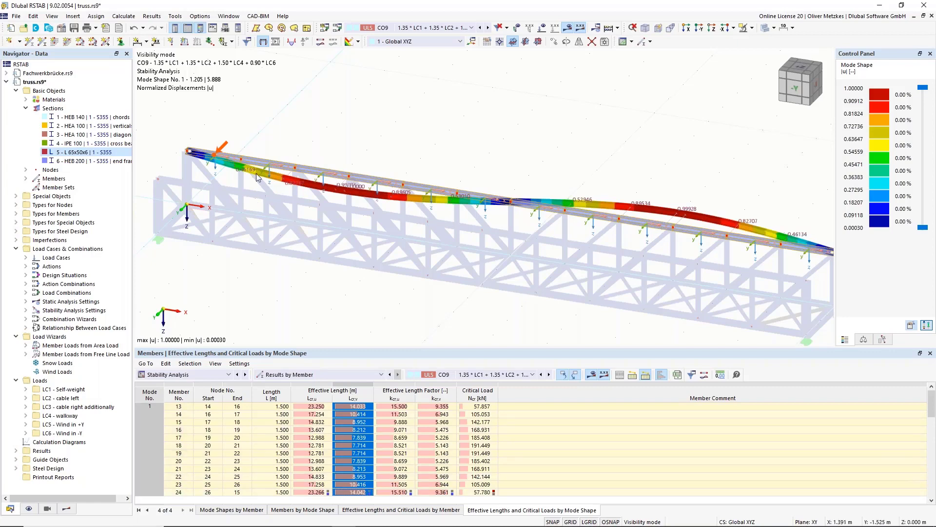
pyautogui.scroll(-2, 504, 165)
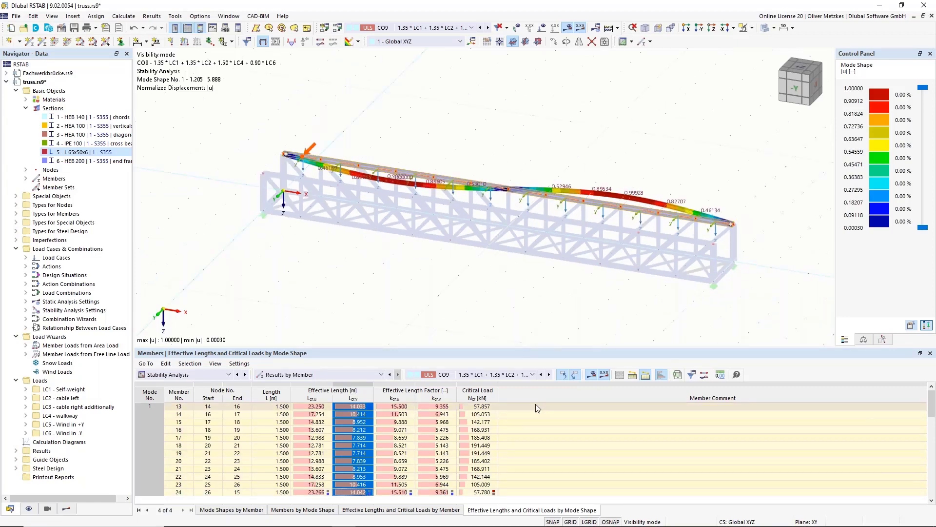
pyautogui.click(363, 422)
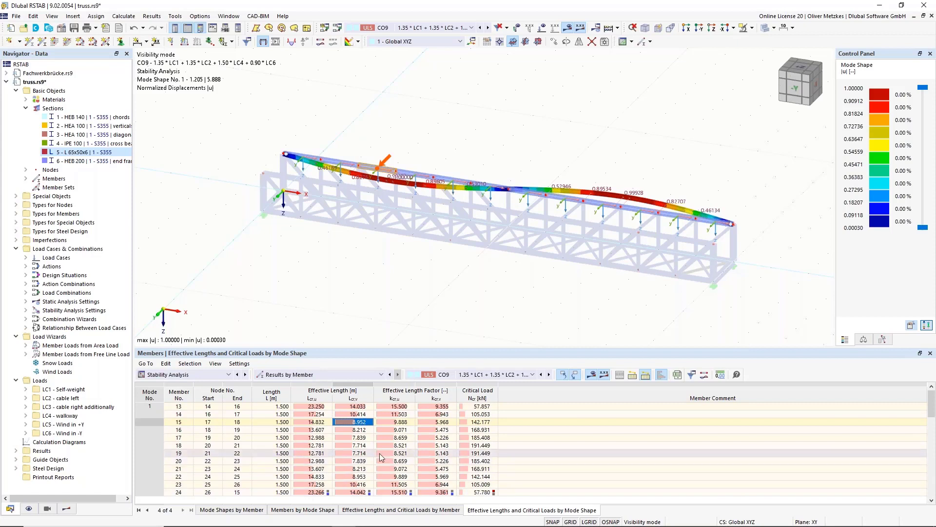
pyautogui.click(360, 415)
pyautogui.click(364, 424)
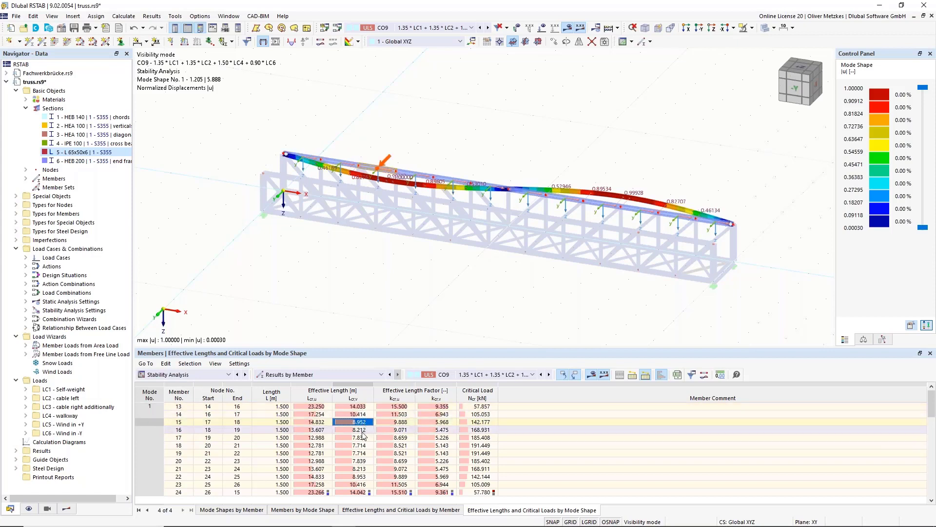
pyautogui.click(363, 430)
pyautogui.click(362, 438)
pyautogui.click(361, 453)
pyautogui.click(360, 469)
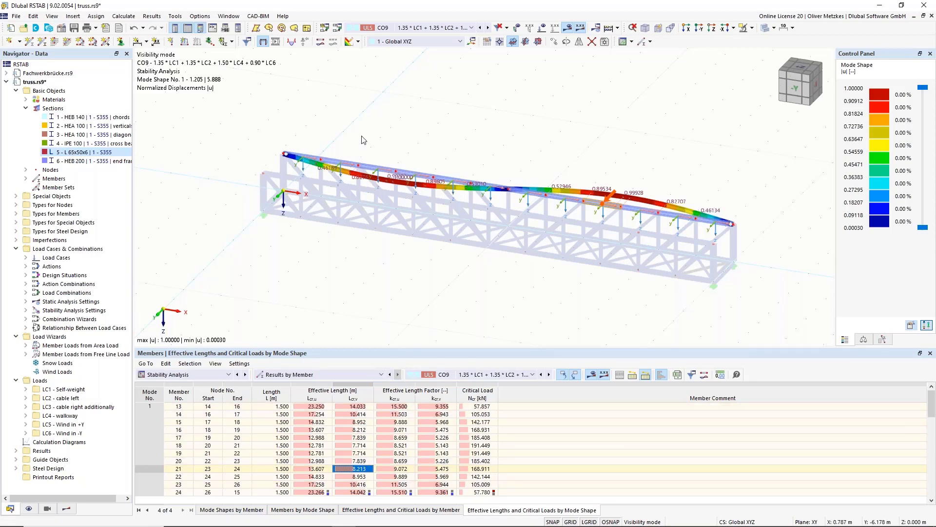
# Step: Inspect the buckling half-waves between midspan and the chord ends and relate them to the effective length Lcr,v of member 13
pyautogui.scroll(1, 563, 188)
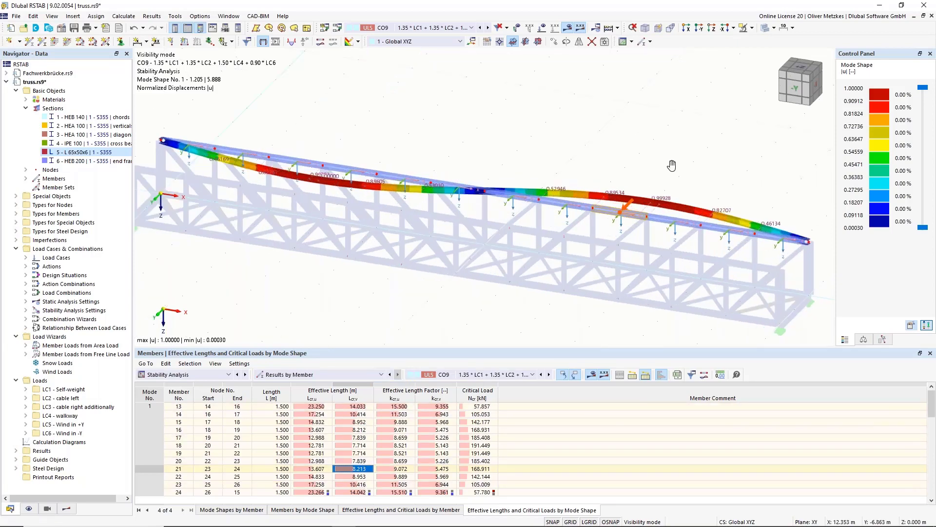
pyautogui.scroll(2, 487, 190)
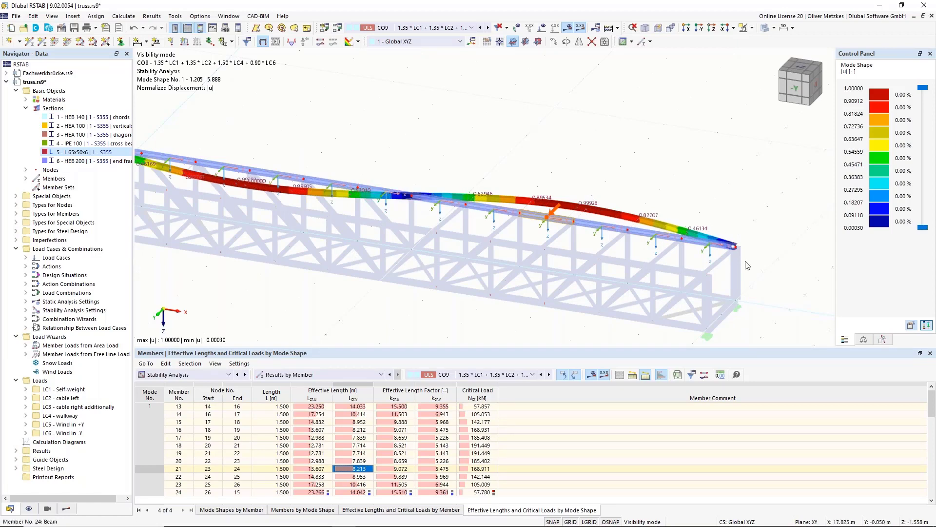
pyautogui.scroll(-2, 683, 215)
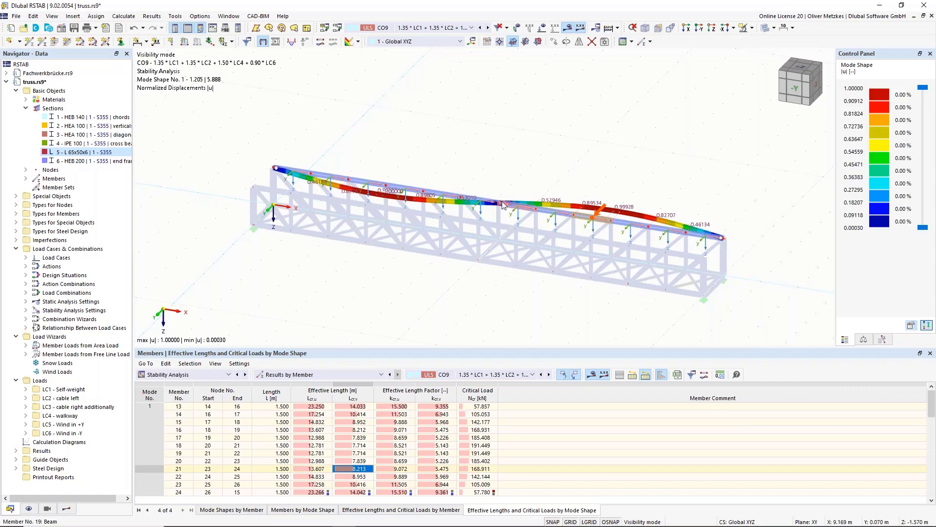
pyautogui.moveTo(502, 205)
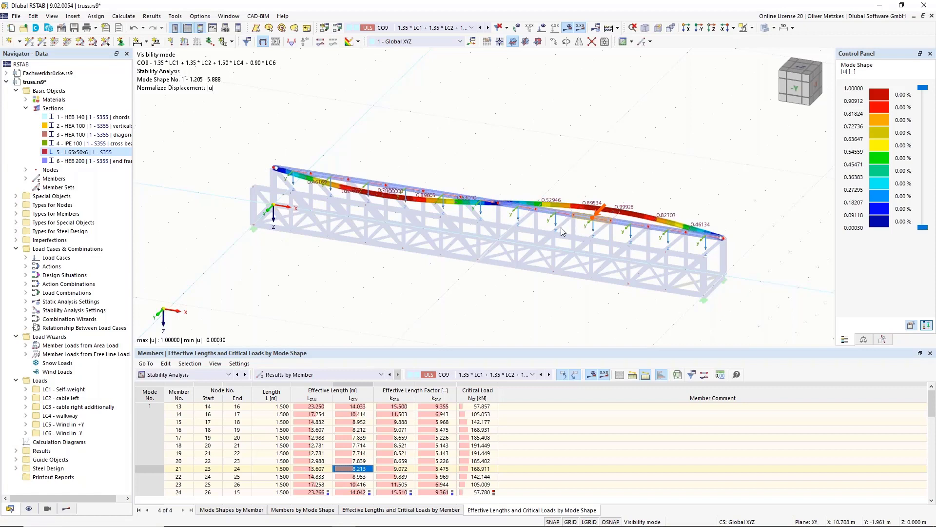
pyautogui.click(356, 406)
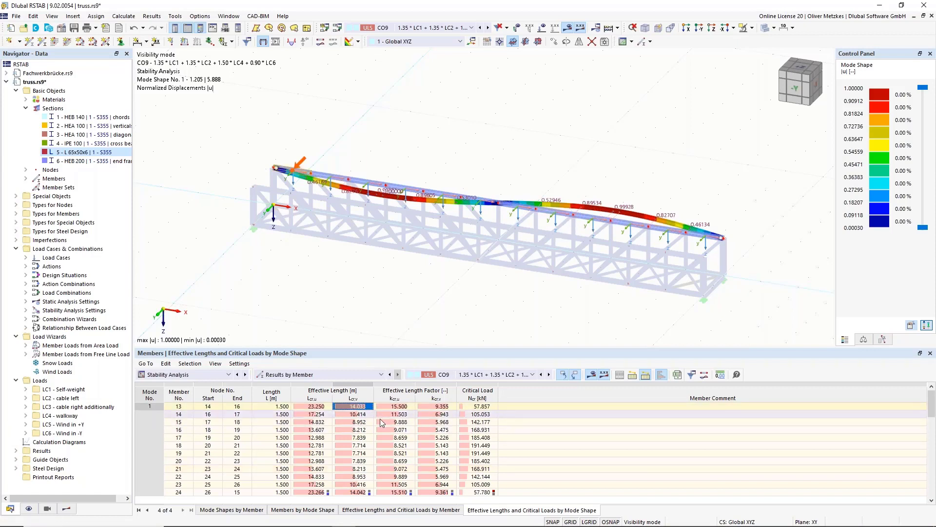
# Step: Compare the critical loads Ncr of the top-chord members from member 13 to midspan and return to member 13
pyautogui.click(481, 406)
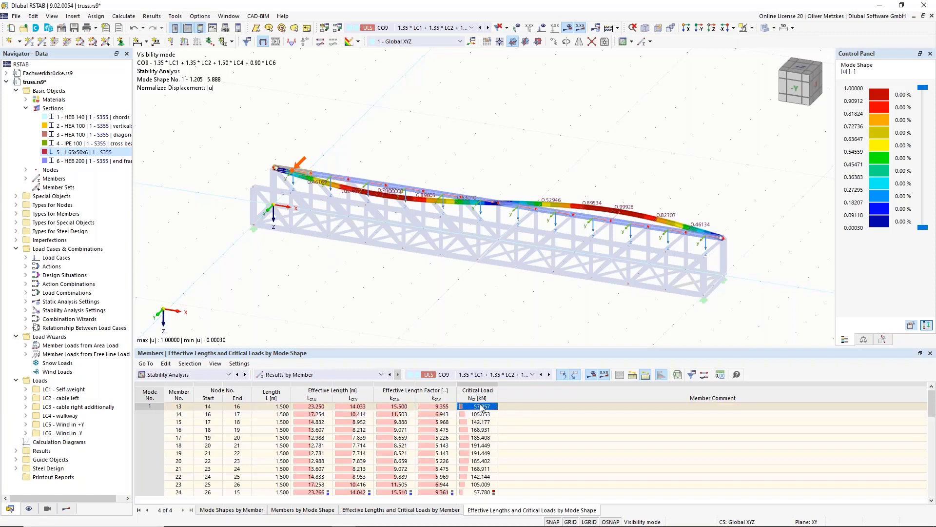
pyautogui.press('Down')
pyautogui.press('Down')
pyautogui.press('Down')
pyautogui.press('Down')
pyautogui.press('Down')
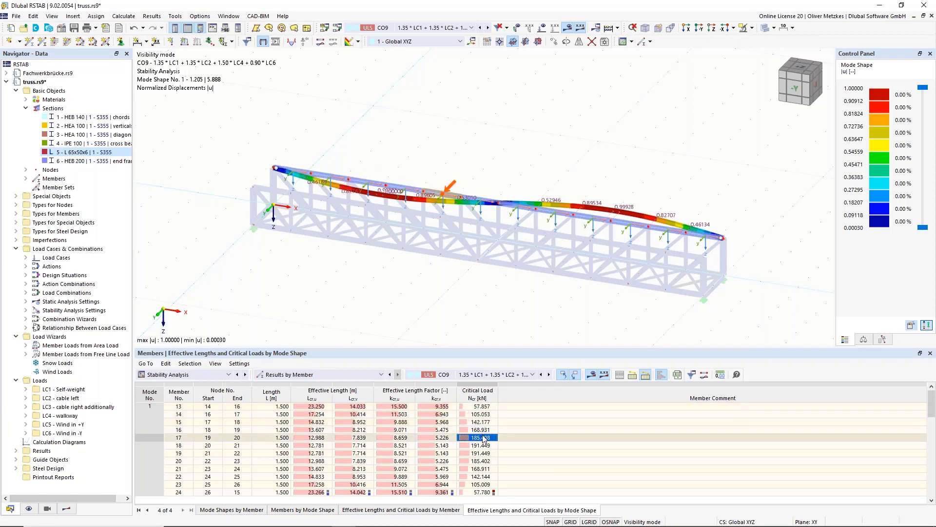
pyautogui.press('Down')
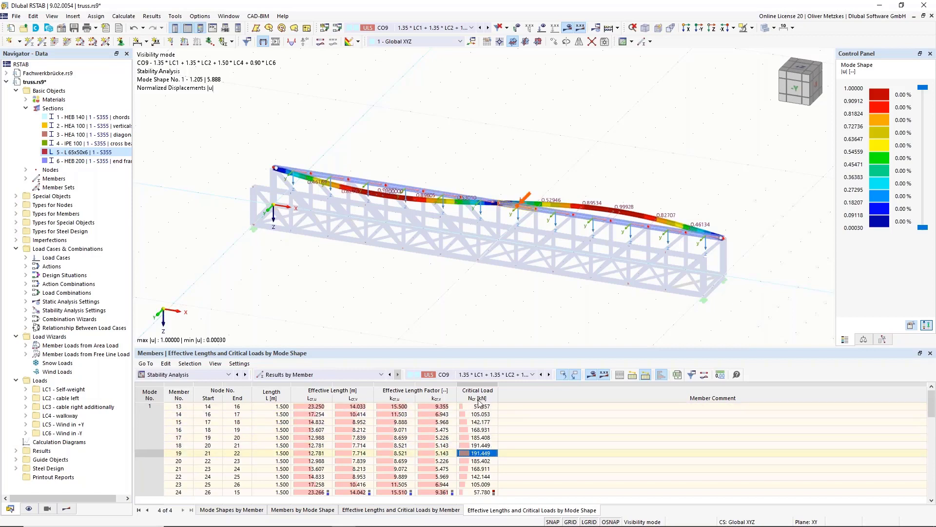
pyautogui.click(482, 404)
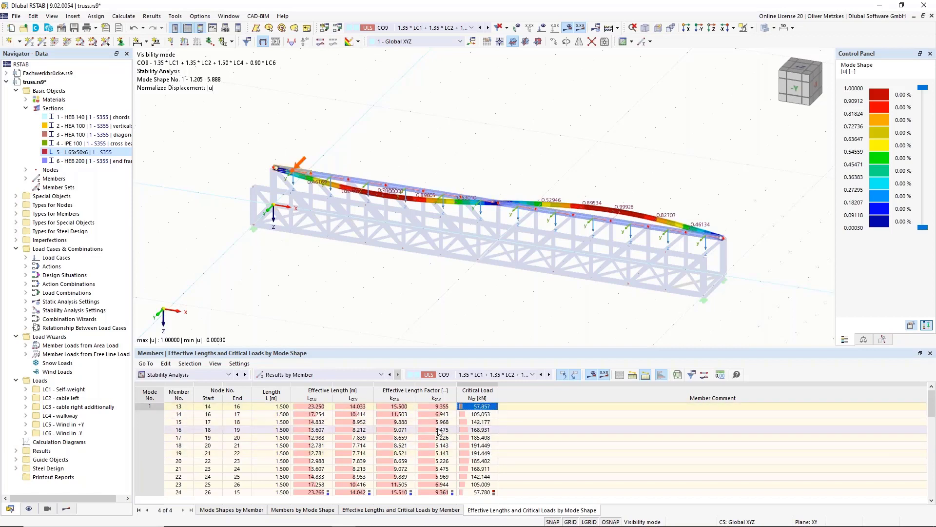
# Step: Compare the critical load and effective length Lcr,v of midspan member 18 with the effective length of end member 13
pyautogui.click(481, 445)
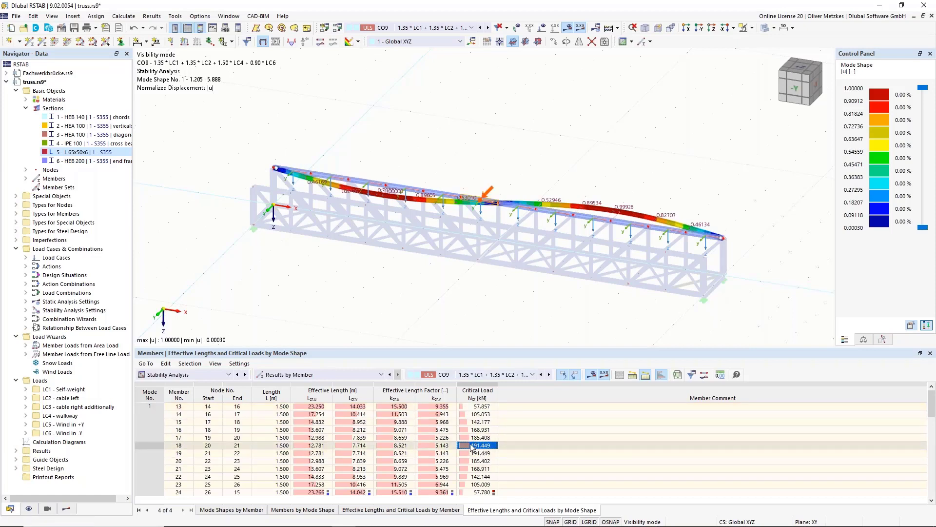
pyautogui.click(361, 446)
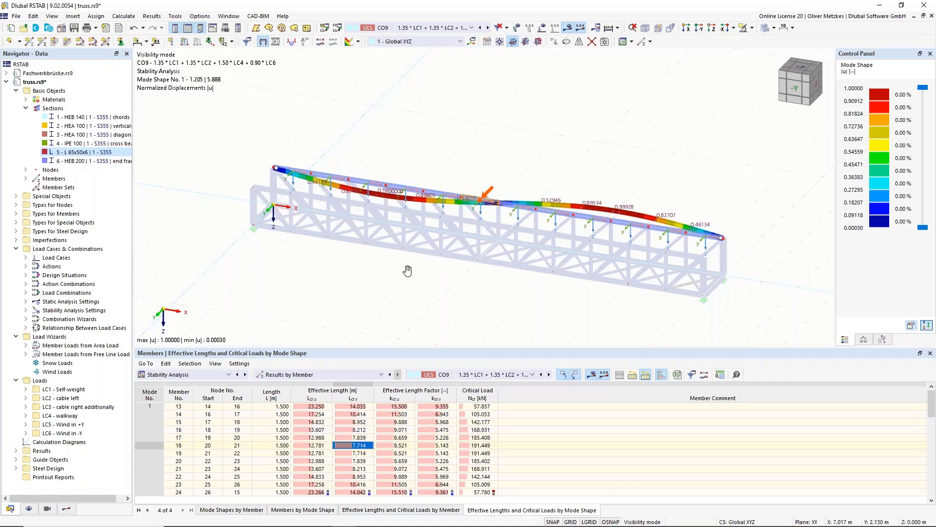
pyautogui.moveTo(407, 271); pyautogui.dragTo(346, 318, button='middle')
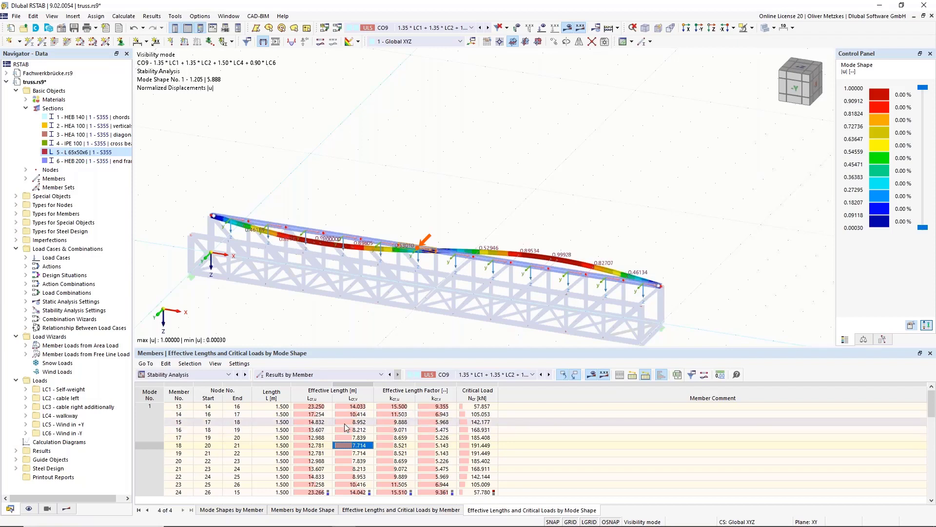
pyautogui.click(356, 408)
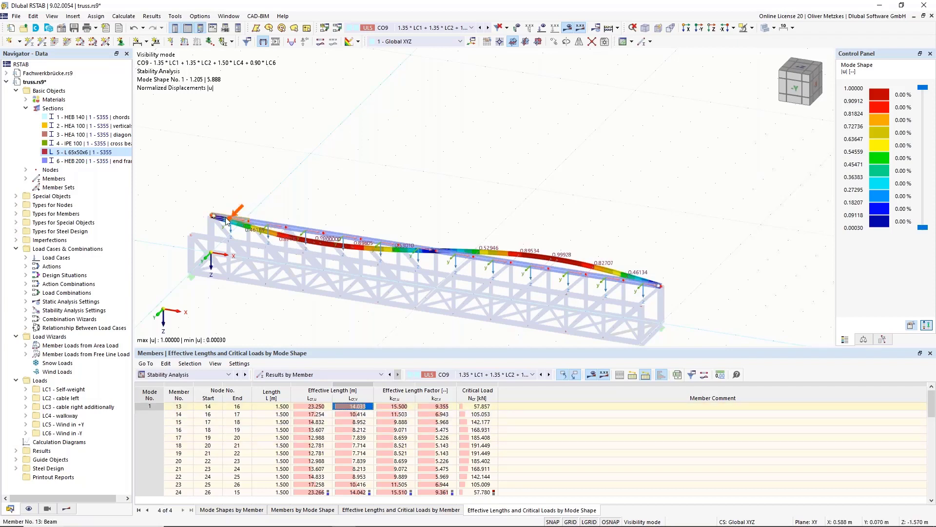
pyautogui.moveTo(235, 220)
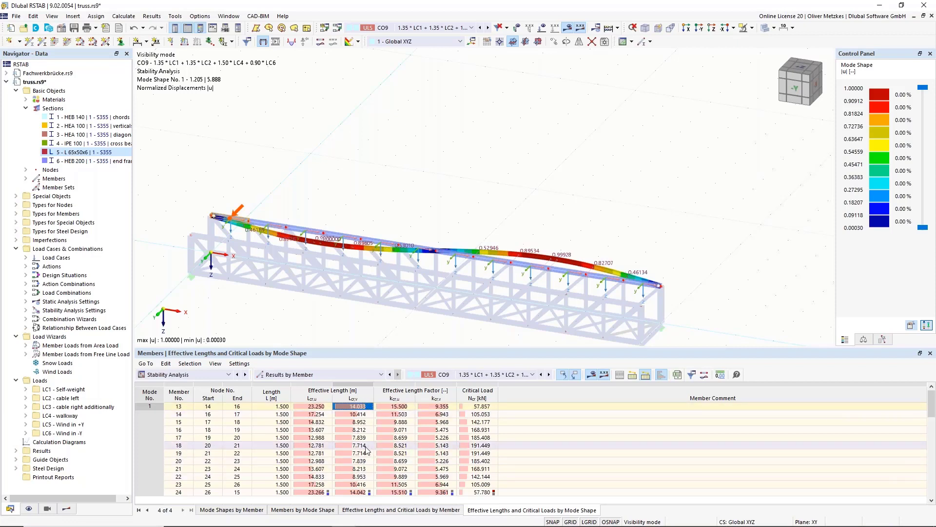
# Step: Examine the effective lengths Lcr,v from midspan member 18 towards member 15 and return to member 18
pyautogui.click(355, 445)
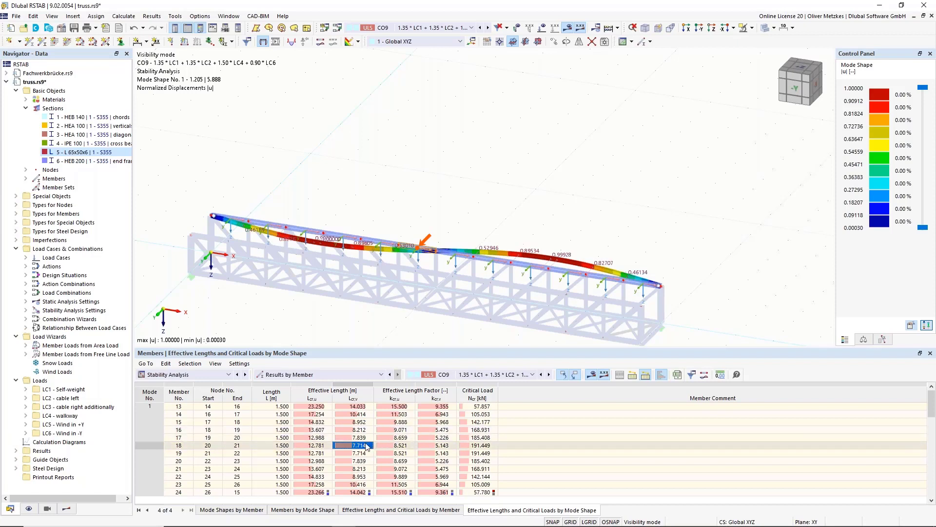
pyautogui.press('Up')
pyautogui.press('Up')
pyautogui.press('Up')
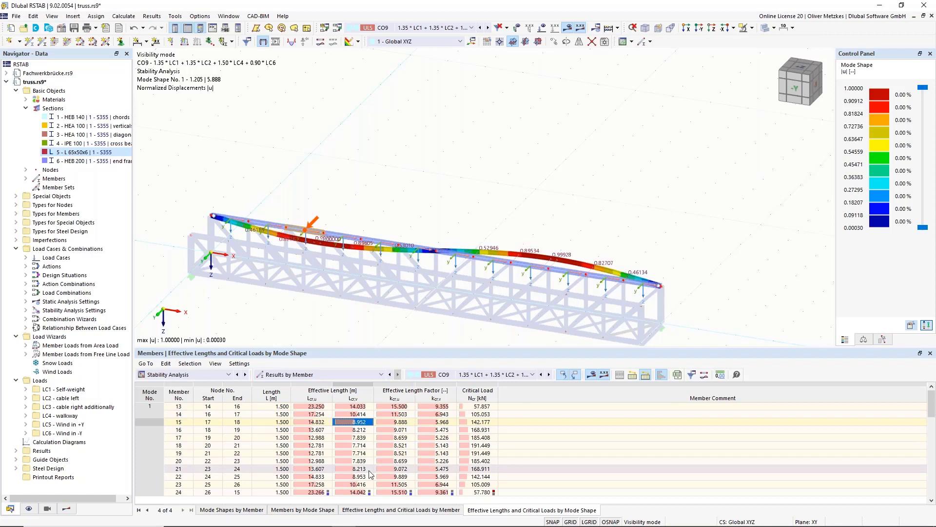
pyautogui.click(360, 445)
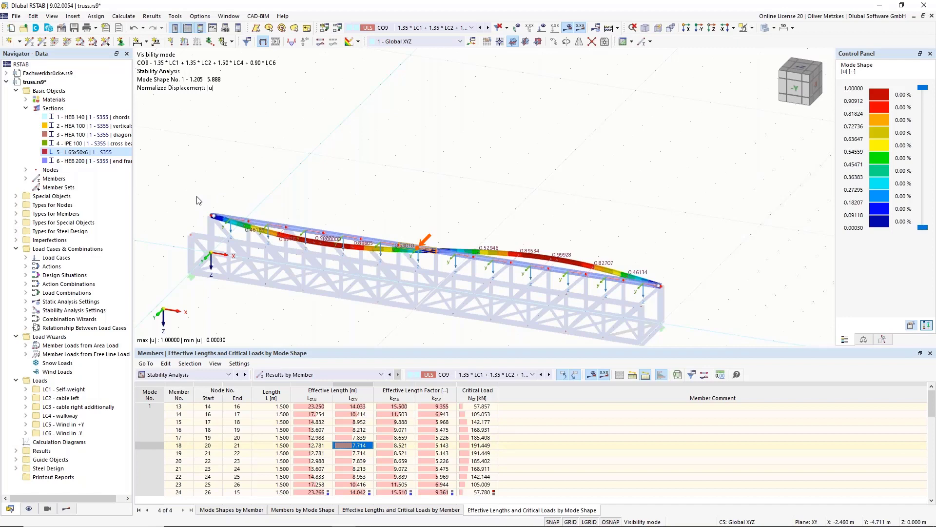
# Step: Switch to the Photos app to examine the top-chord design ratios in ohne Anpassung.jpg, and return to RSTAB
pyautogui.moveTo(368, 523)
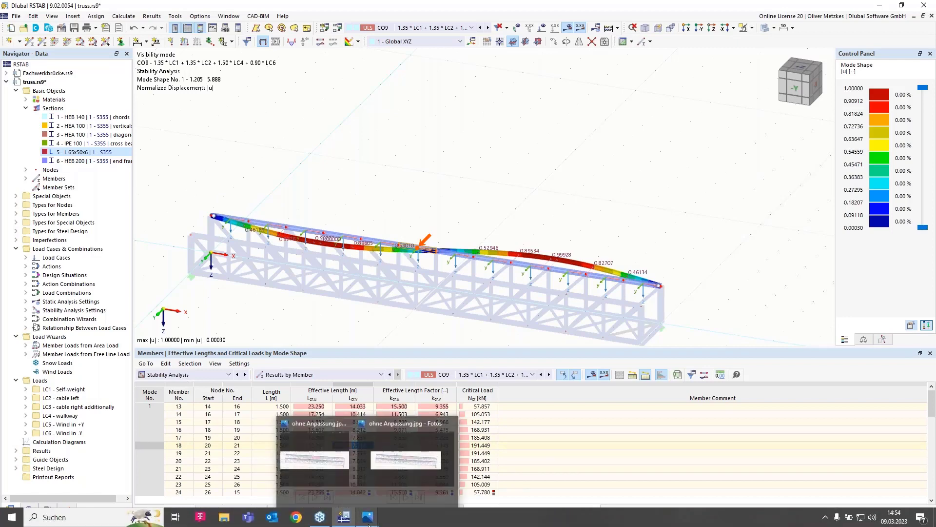
pyautogui.click(340, 472)
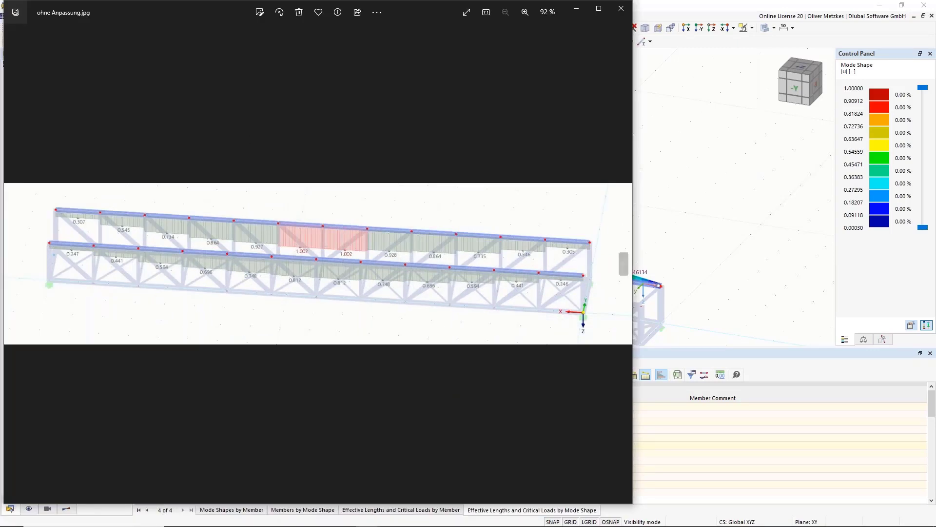
pyautogui.click(599, 8)
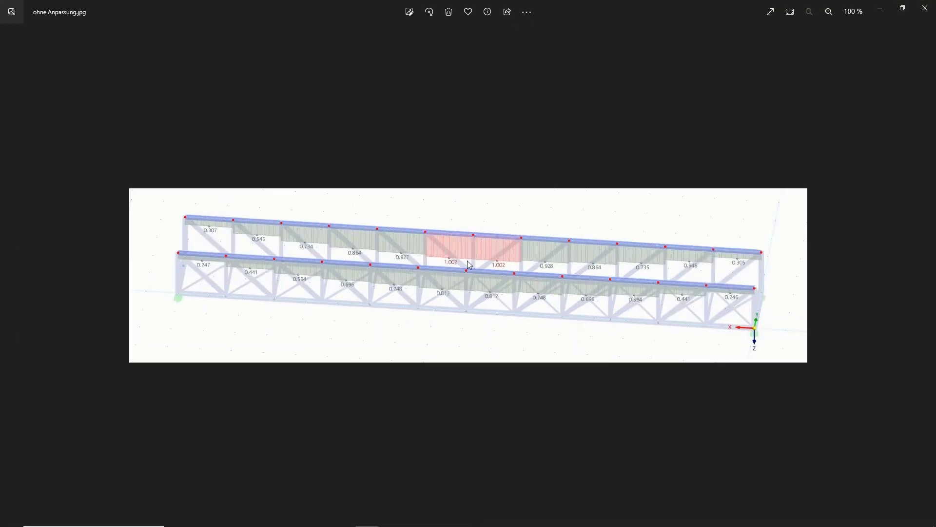
pyautogui.click(927, 275)
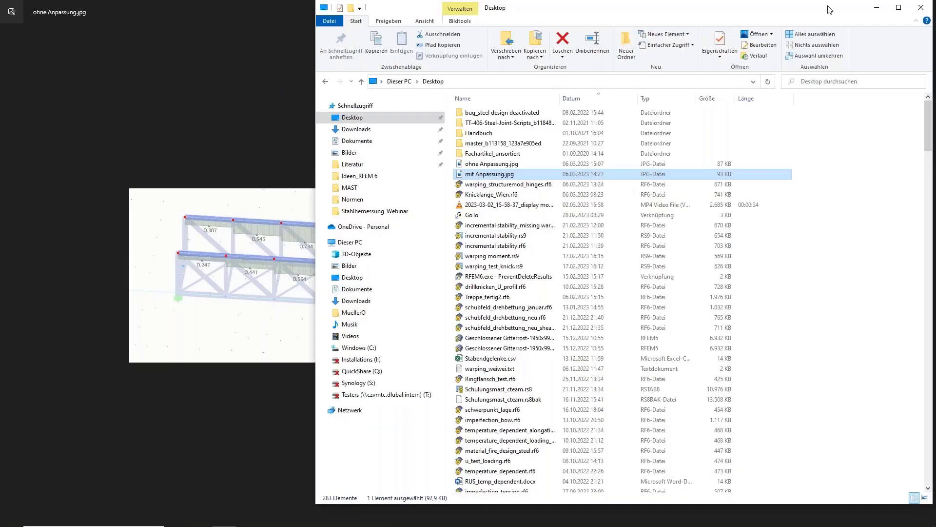
pyautogui.click(920, 7)
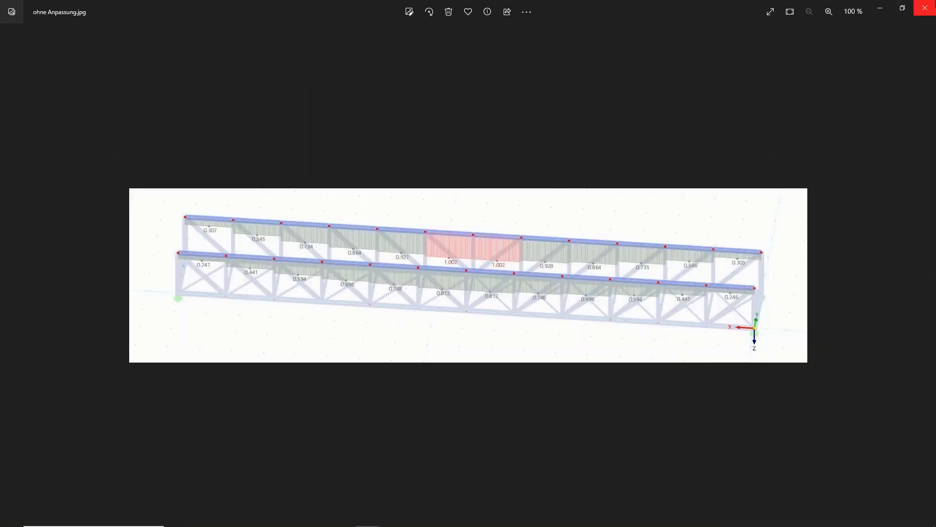
pyautogui.click(925, 8)
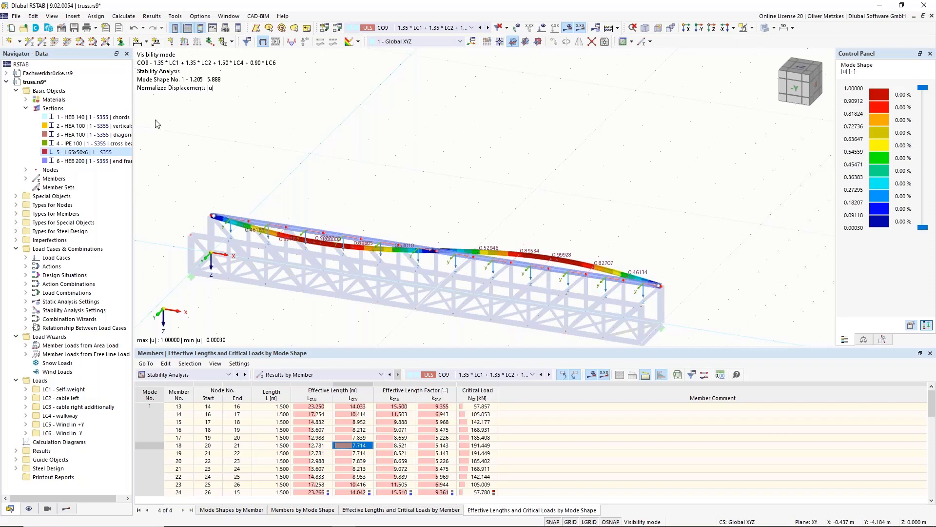
# Step: Create a new effective lengths definition for steel design and enable its import from the stability analysis
pyautogui.click(16, 231)
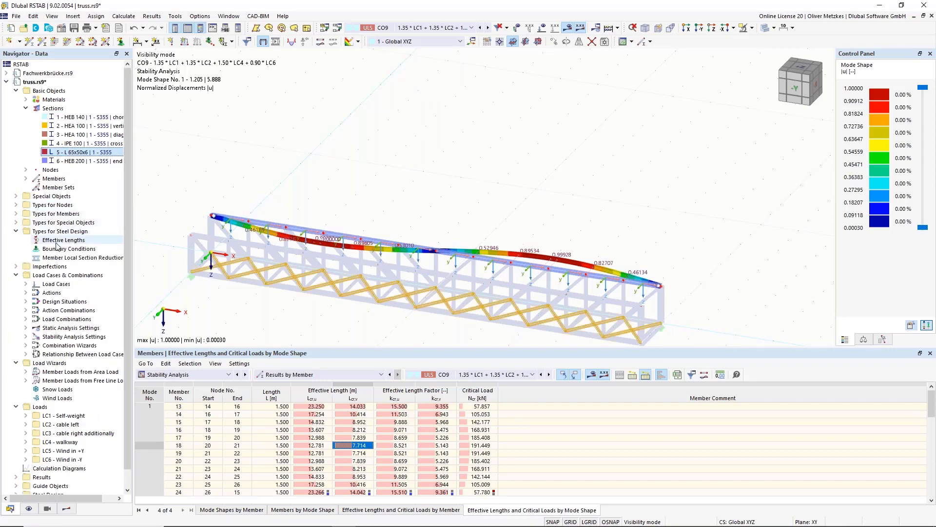
pyautogui.click(57, 241)
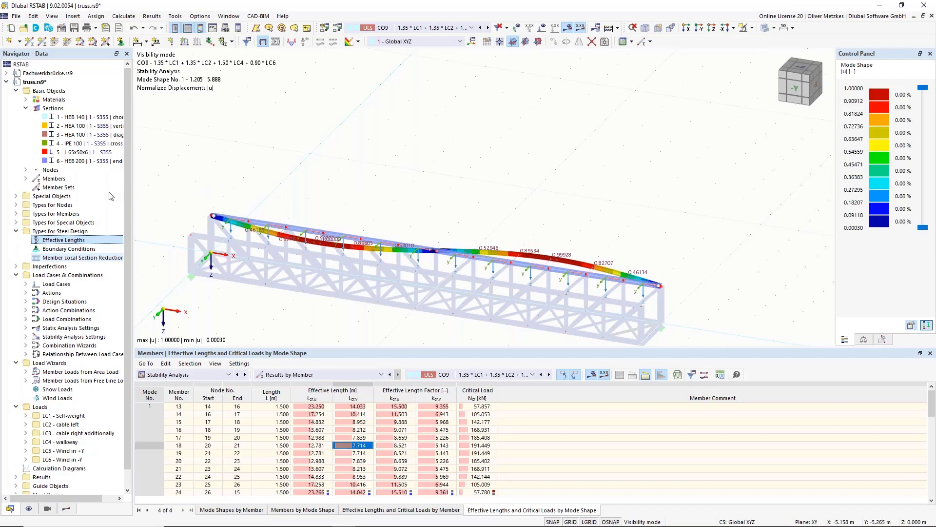
pyautogui.rightClick(65, 241)
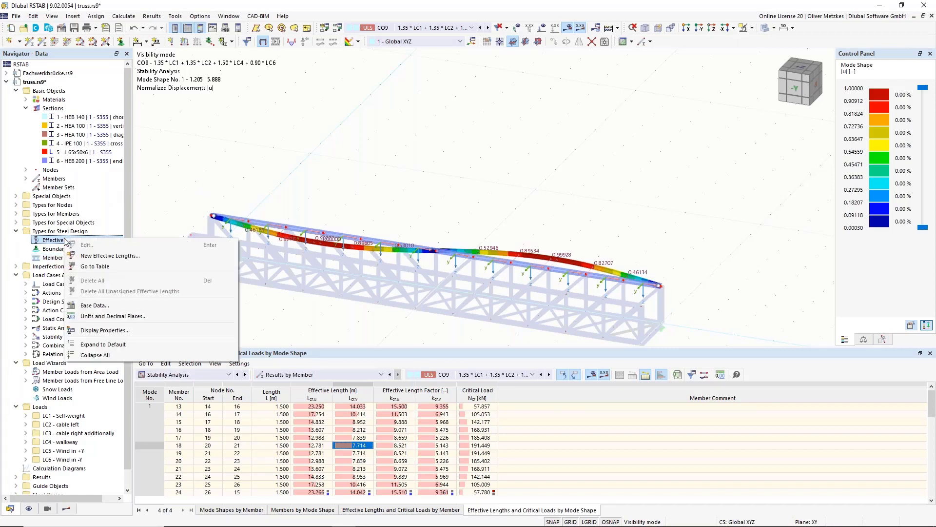
pyautogui.click(105, 261)
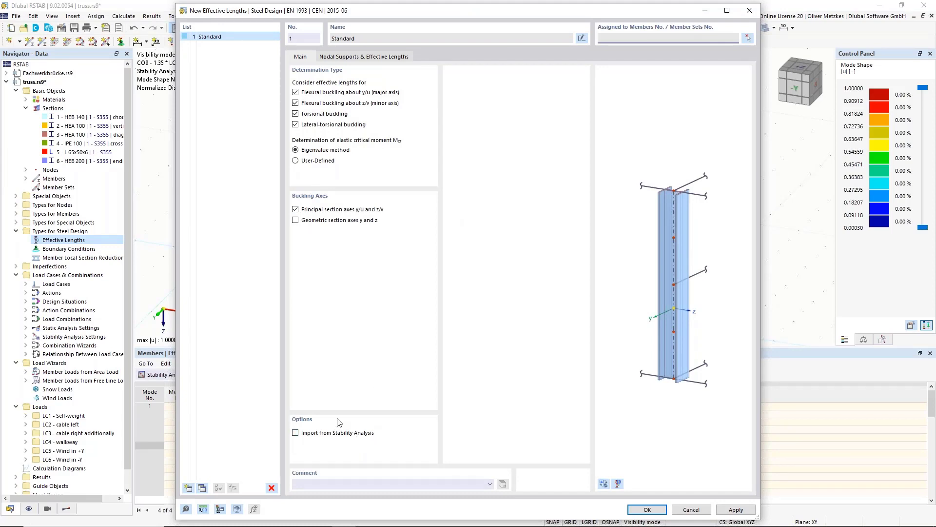
pyautogui.click(303, 433)
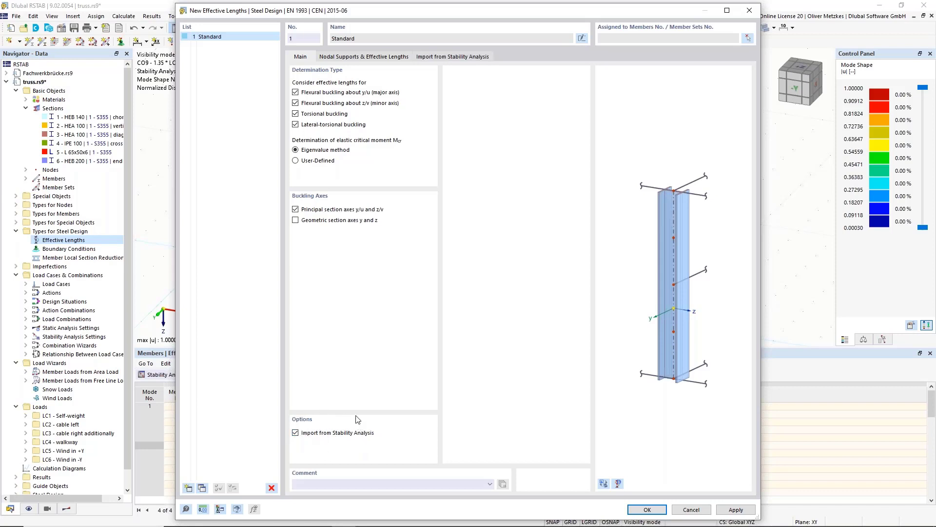
# Step: Import the effective length about the z/v axis from load combination CO9, mode 1, using midspan top-chord member 19
pyautogui.click(435, 57)
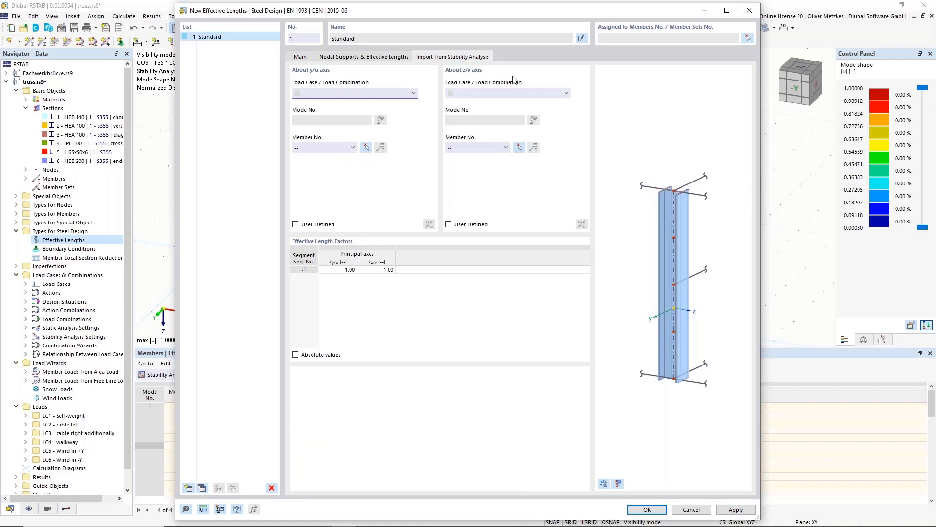
pyautogui.click(506, 93)
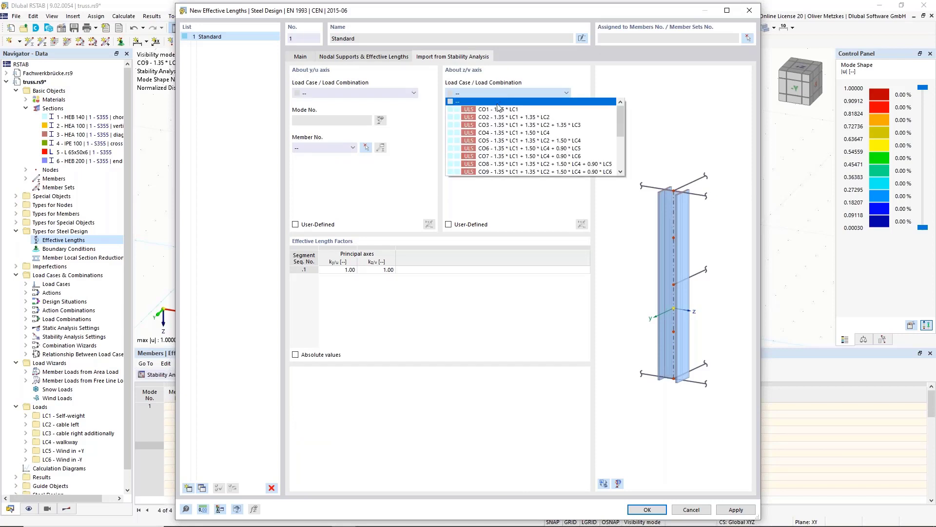
pyautogui.click(497, 172)
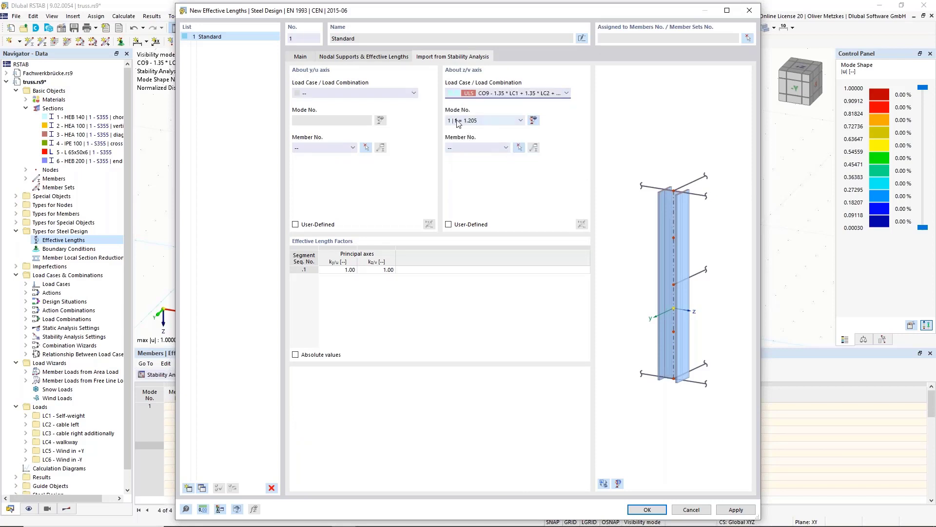
pyautogui.moveTo(392, 15); pyautogui.dragTo(412, 105)
pyautogui.moveTo(421, 201); pyautogui.dragTo(411, 330)
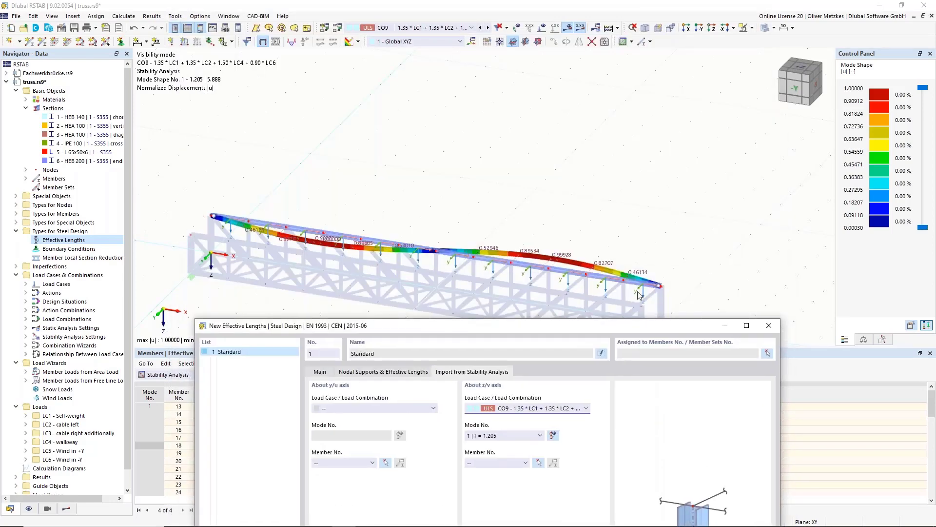
pyautogui.click(539, 463)
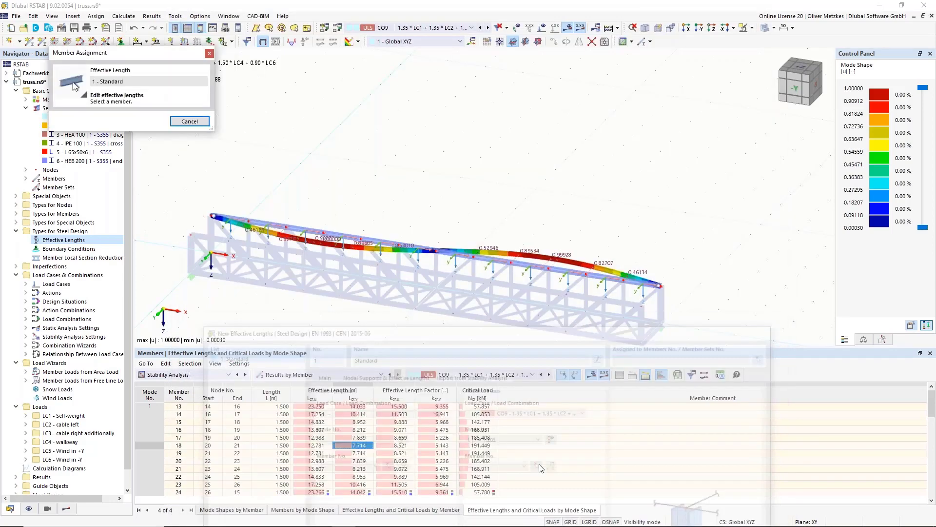
pyautogui.click(434, 250)
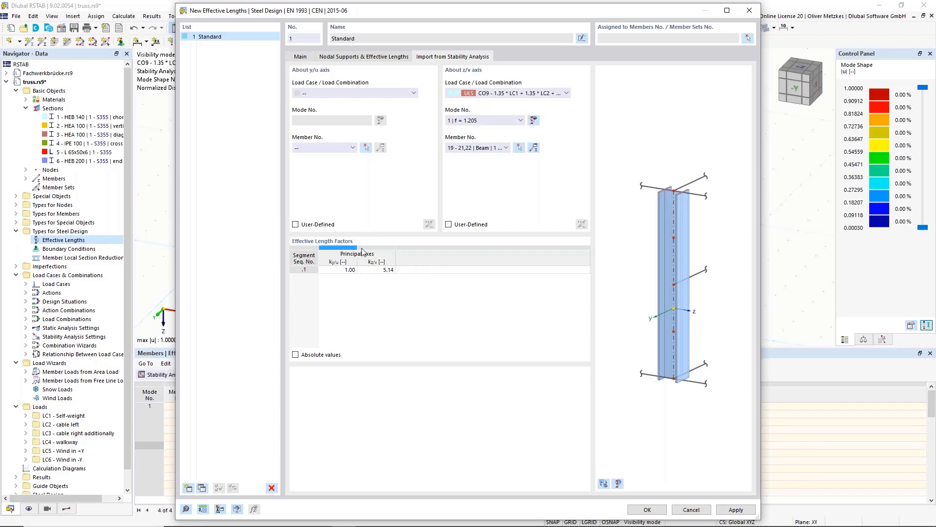
# Step: Leave visibility mode from within the member assignment so that all members of the bridge are displayed
pyautogui.moveTo(427, 20); pyautogui.dragTo(605, 23)
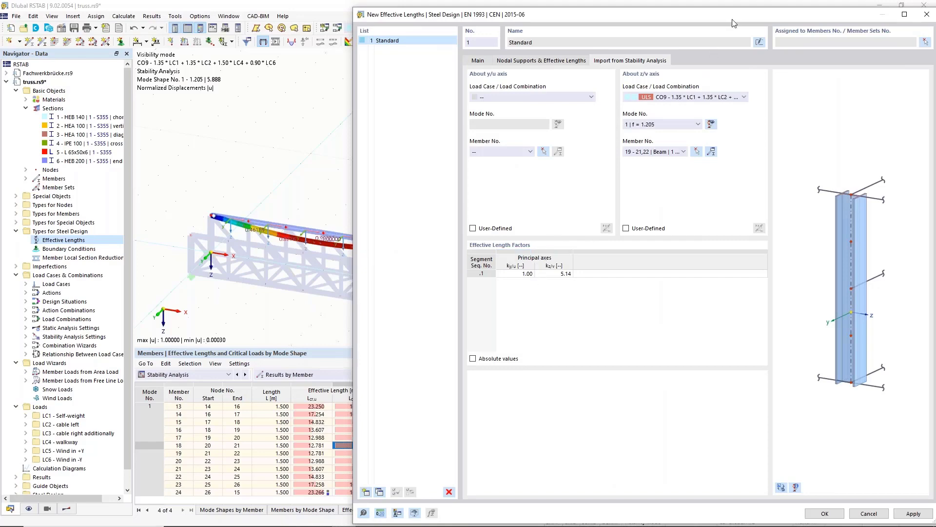
pyautogui.moveTo(737, 14); pyautogui.dragTo(544, 30)
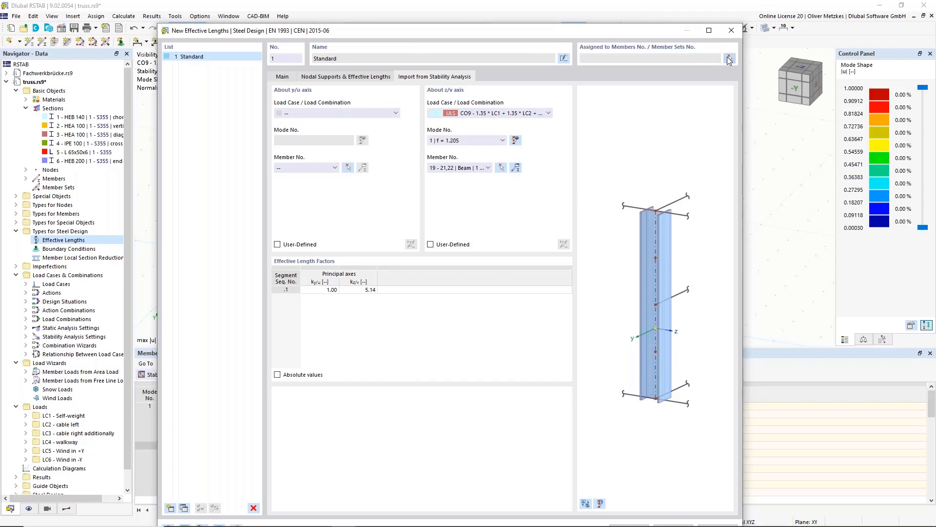
pyautogui.click(729, 58)
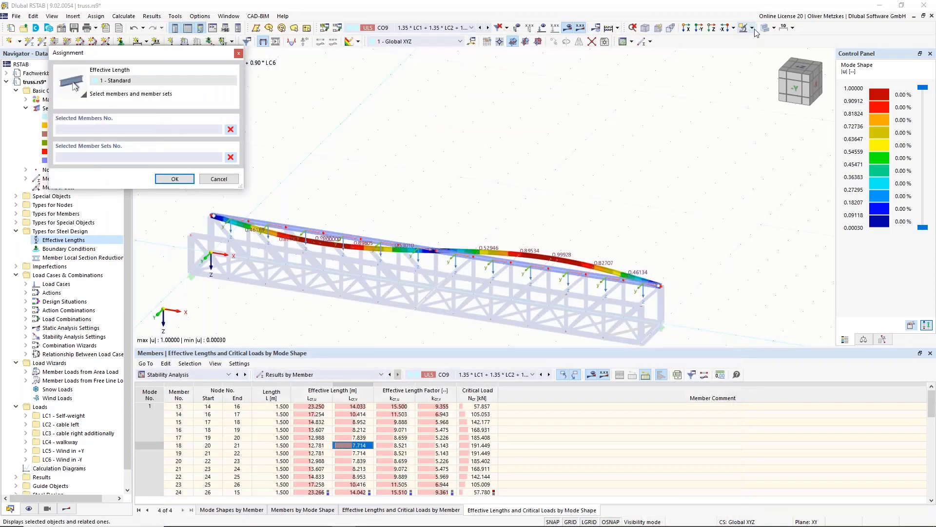
pyautogui.click(752, 28)
pyautogui.click(772, 93)
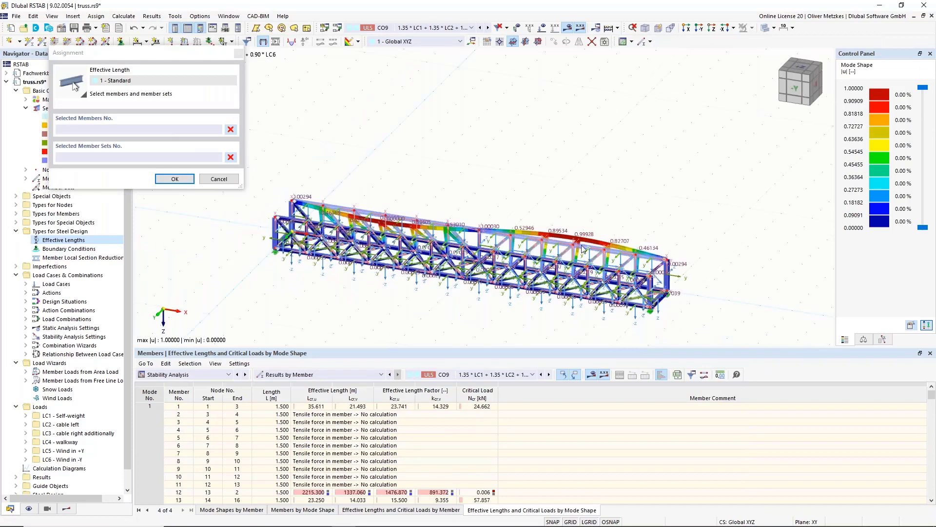
pyautogui.scroll(4, 563, 242)
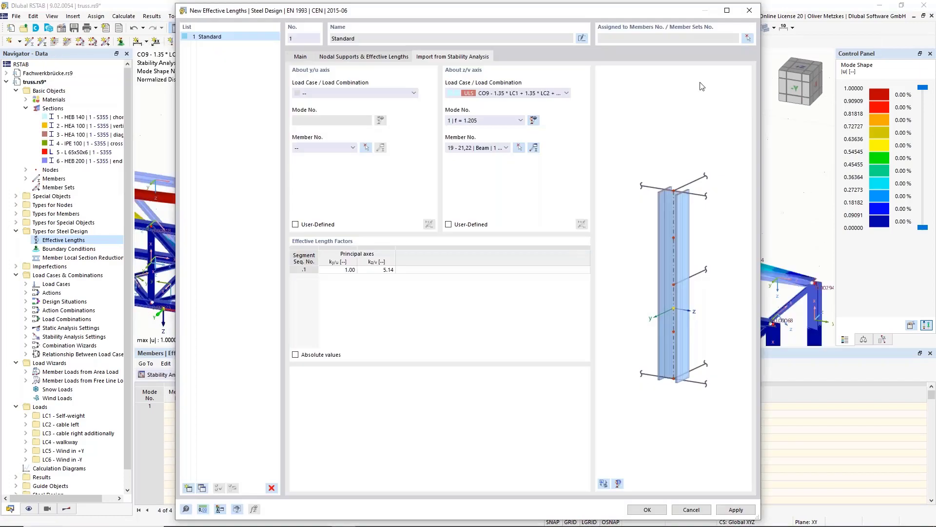
# Step: Assign the effective lengths to top-chord members 13-24 and 62-73, selecting them in the -Y view, and accept the definition
pyautogui.click(747, 38)
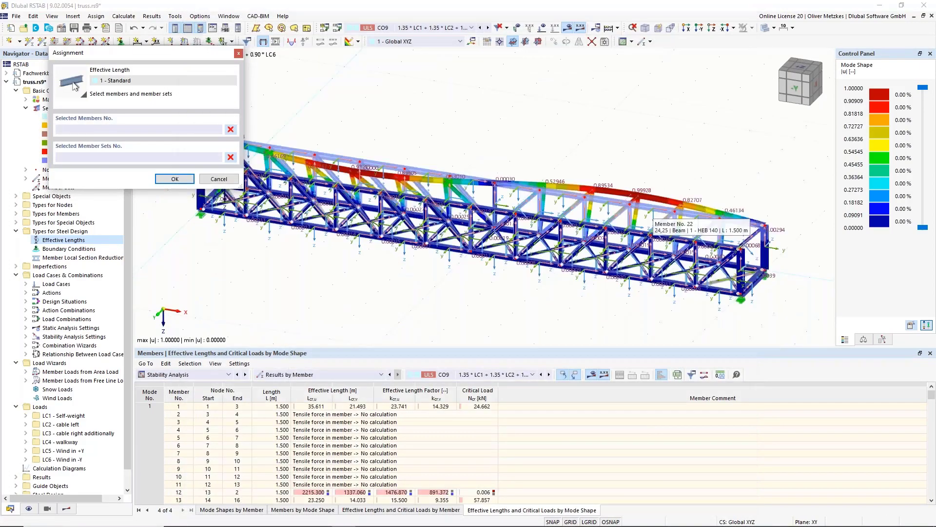
pyautogui.scroll(-3, 646, 227)
pyautogui.click(699, 28)
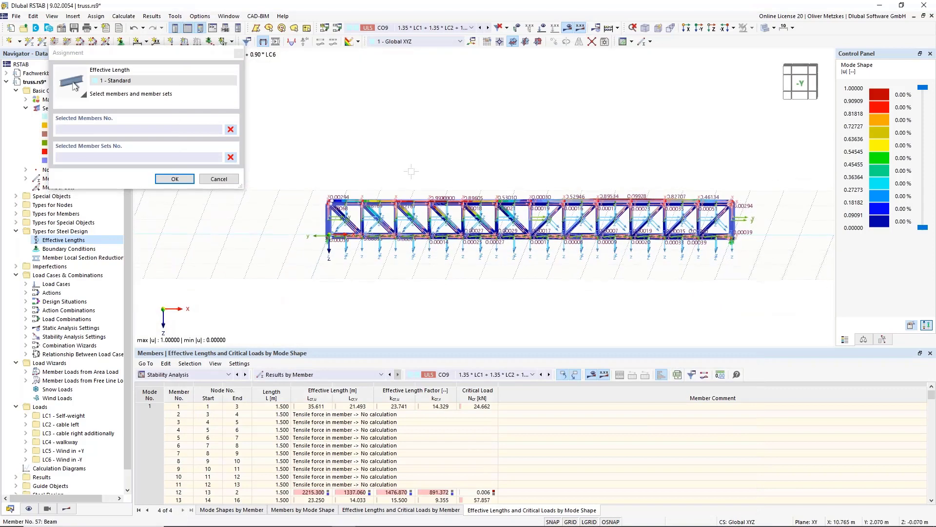
pyautogui.moveTo(303, 163); pyautogui.dragTo(802, 220)
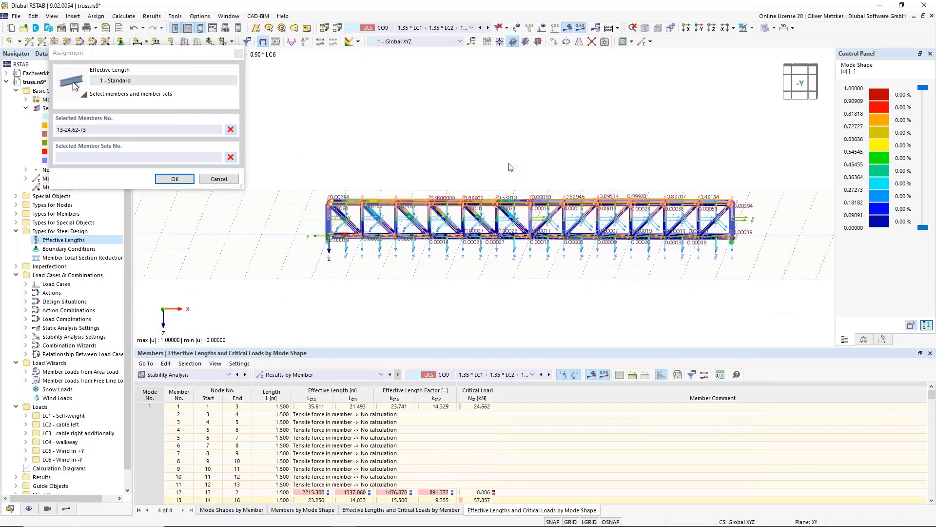
pyautogui.click(161, 181)
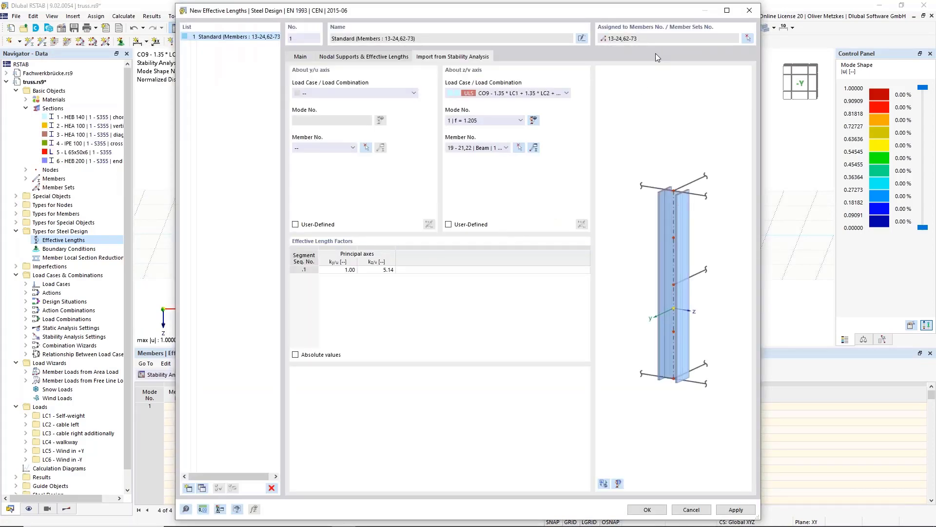
pyautogui.click(659, 510)
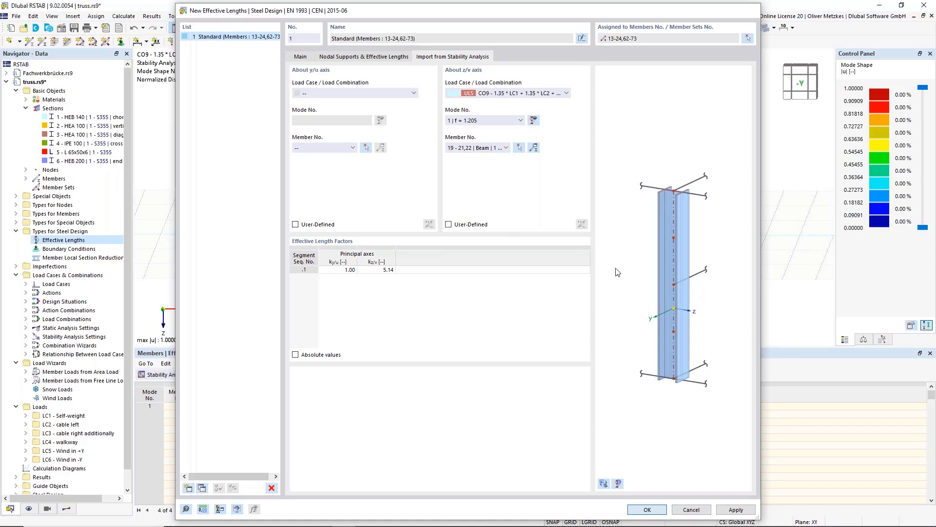
# Step: Turn off the members' local axis systems and hide the stability analysis results on the truss model
pyautogui.rightClick(552, 205)
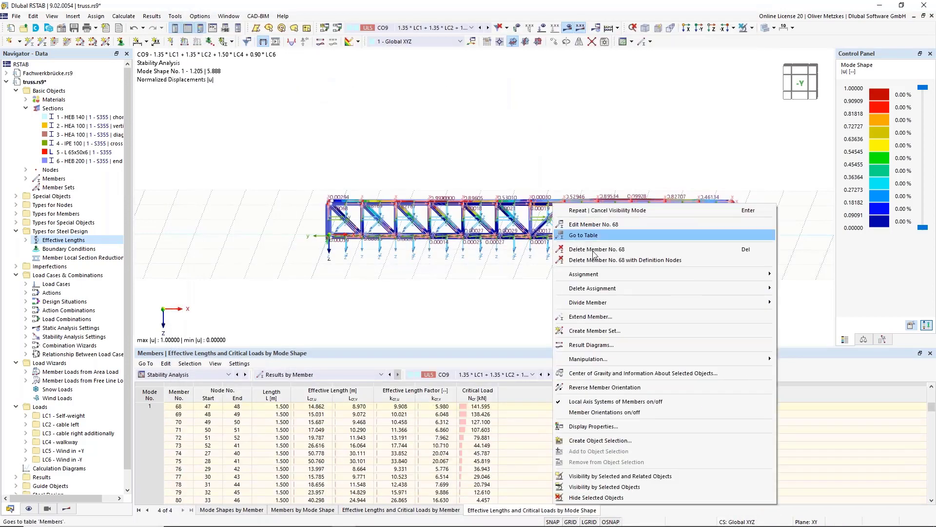
pyautogui.click(582, 402)
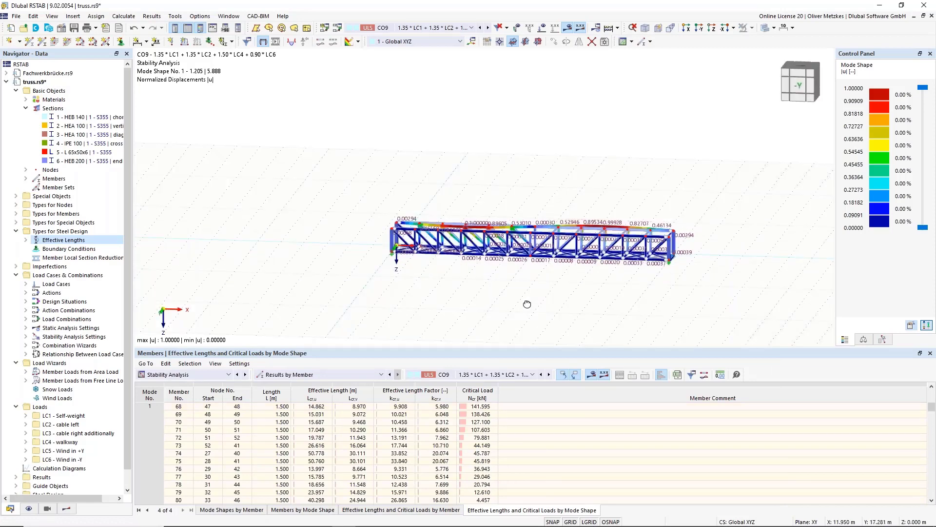
pyautogui.click(567, 28)
pyautogui.scroll(5, 560, 188)
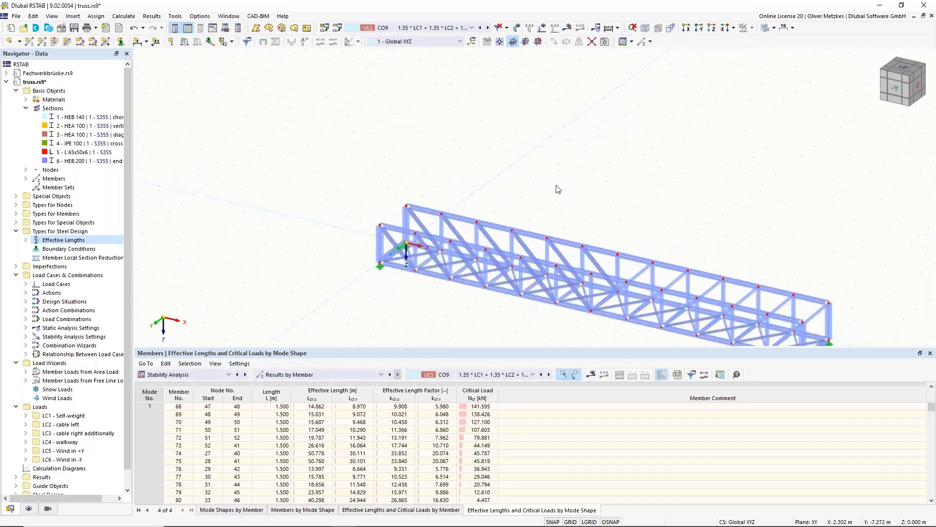
pyautogui.moveTo(441, 235); pyautogui.dragTo(351, 188, button='middle')
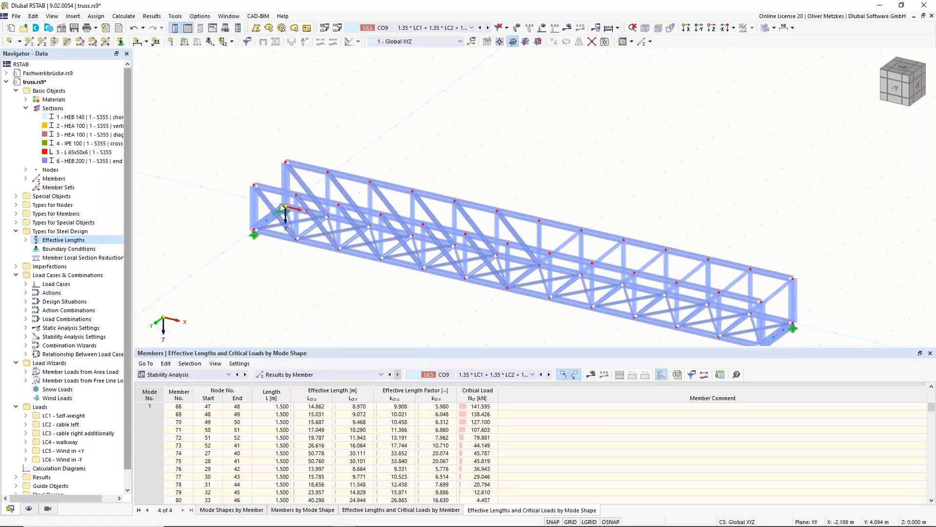
# Step: Create a second effective lengths definition for steel design and name it "Diagonals and verticals"
pyautogui.rightClick(78, 241)
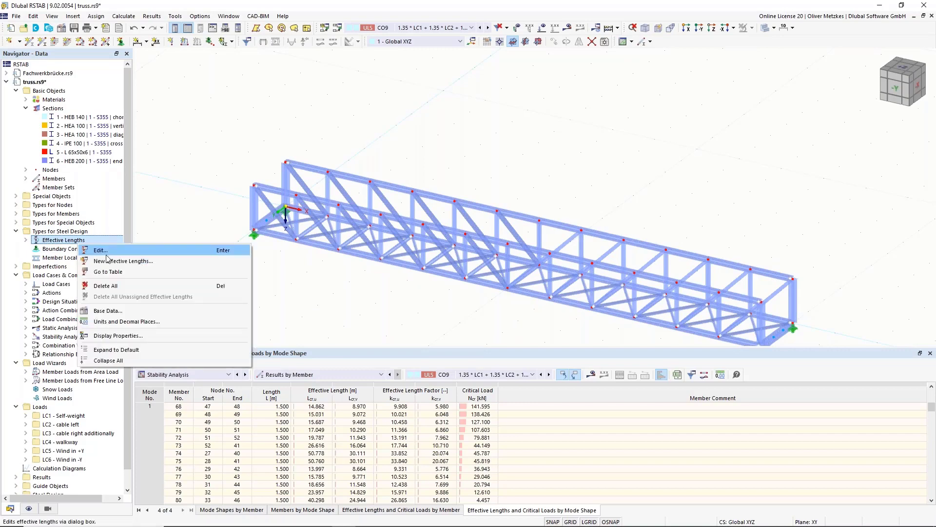
pyautogui.click(98, 249)
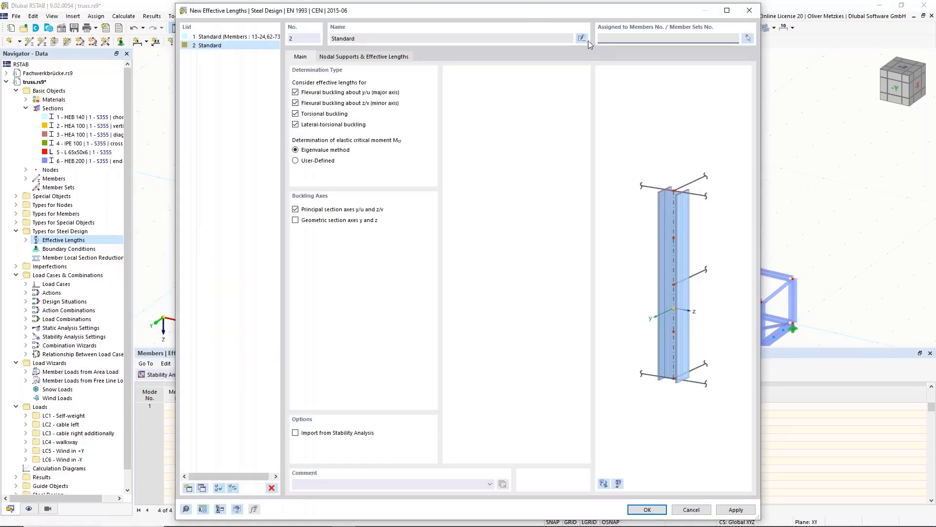
pyautogui.click(584, 39)
pyautogui.write('Diagonals')
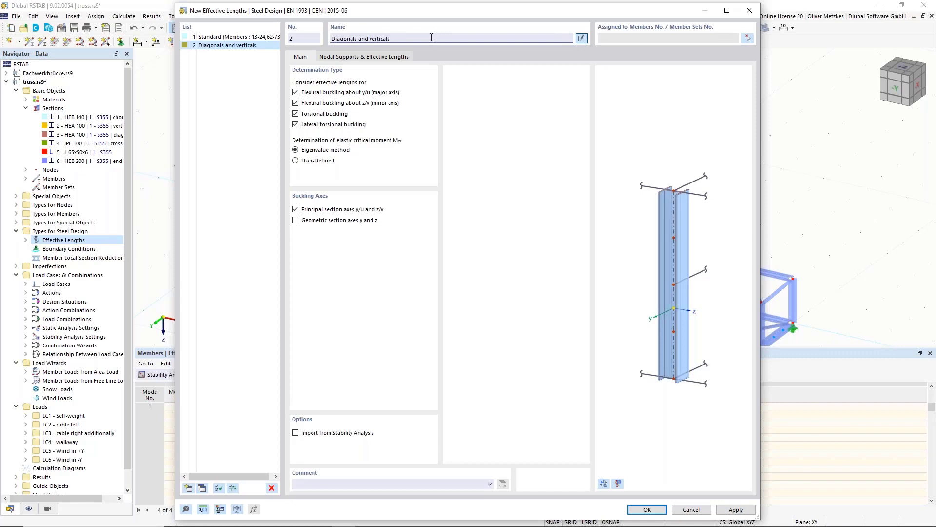
# Step: Set the effective length factor about the y/u axis to 0.9 for the diagonals and verticals
pyautogui.click(375, 58)
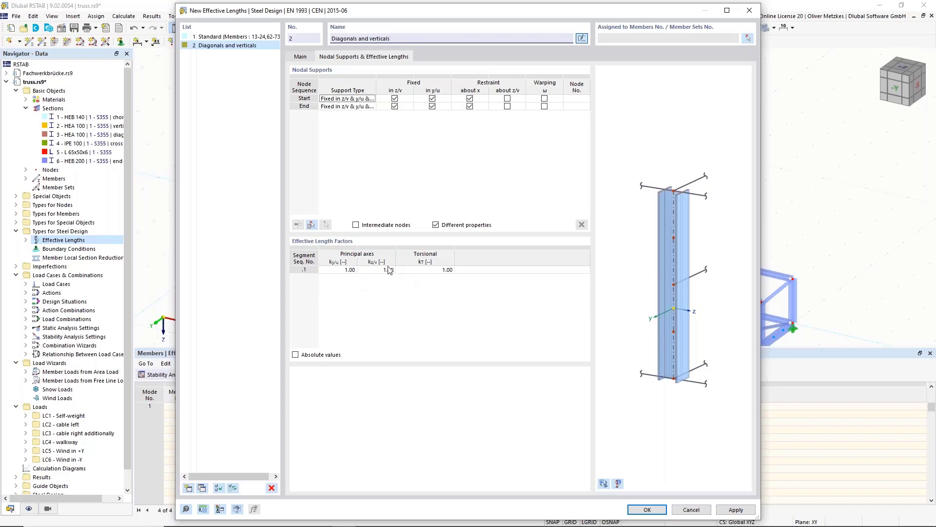
pyautogui.moveTo(399, 18); pyautogui.dragTo(669, 101)
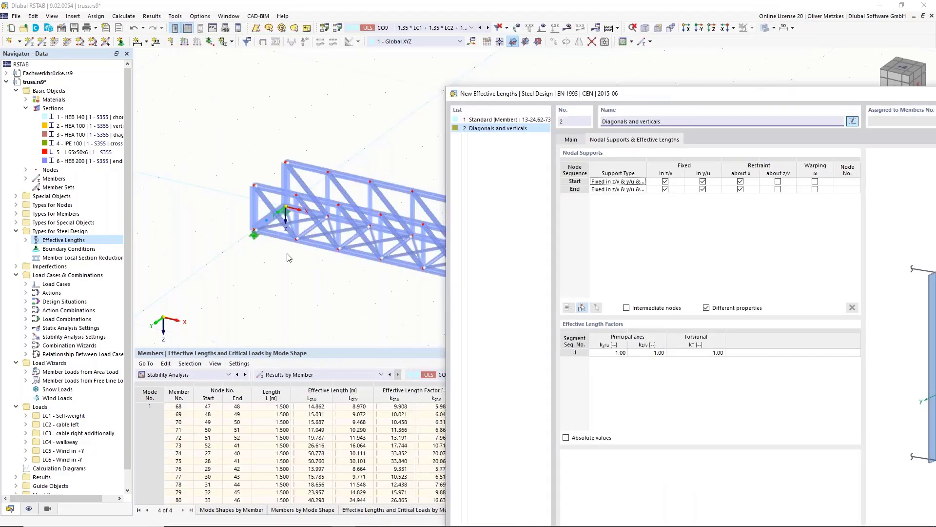
pyautogui.click(611, 353)
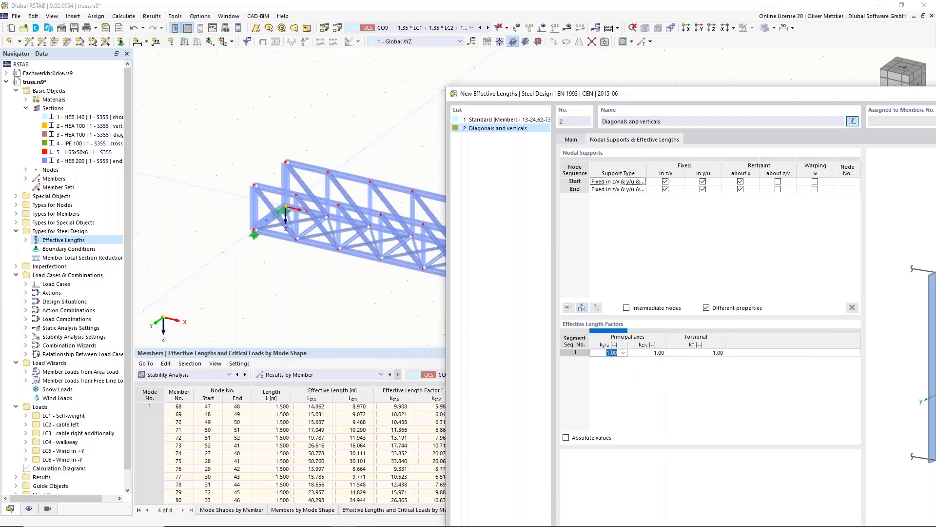
pyautogui.write('0.9')
pyautogui.click(645, 353)
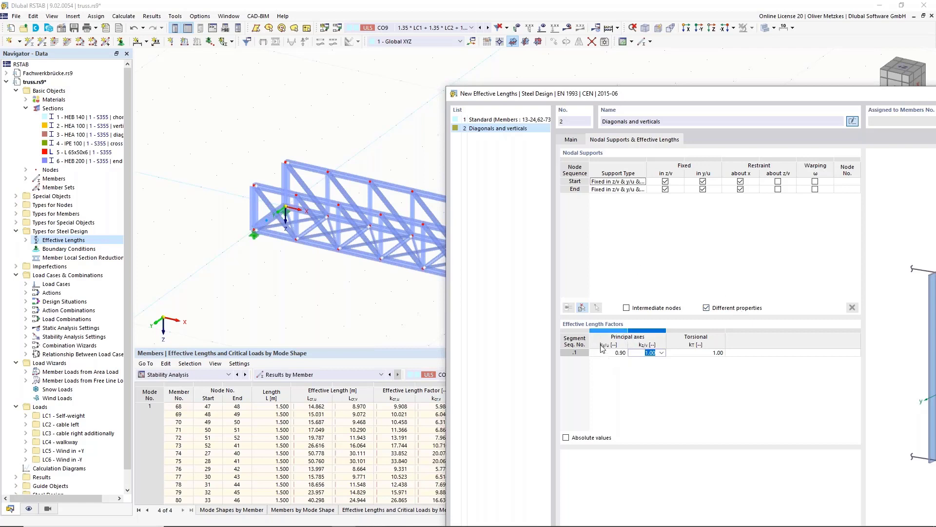
pyautogui.moveTo(717, 94); pyautogui.dragTo(617, 46)
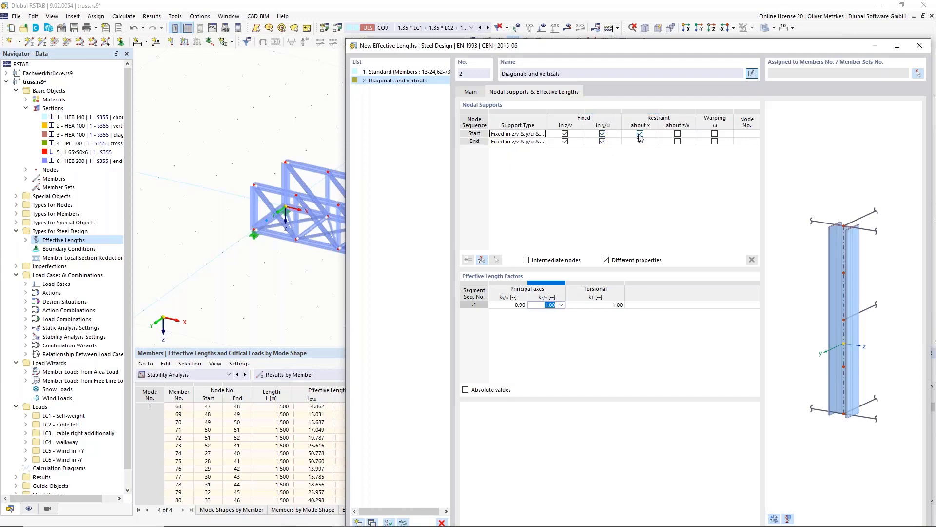
pyautogui.moveTo(655, 56); pyautogui.dragTo(483, 55)
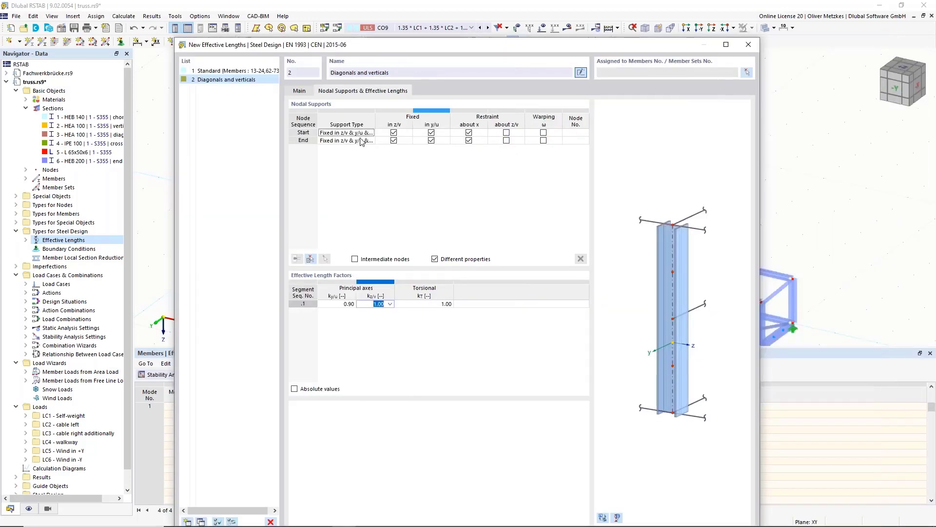
# Step: Assign the diagonals and verticals definition to members 27-31, 33-49, 76-80 and 82-98, selecting them in the -Y view
pyautogui.click(746, 73)
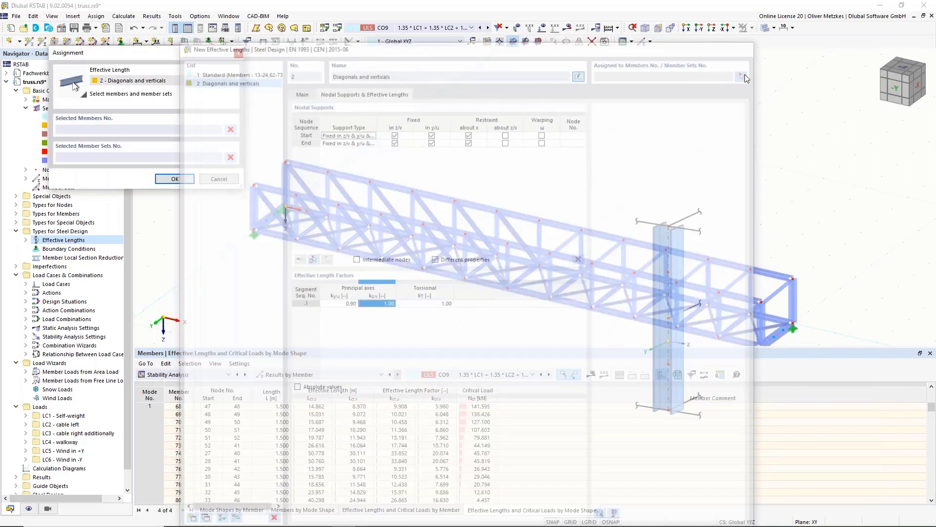
pyautogui.keyDown('ctrl'); pyautogui.moveTo(736, 196); pyautogui.dragTo(809, 142, button='middle'); pyautogui.keyUp('ctrl')
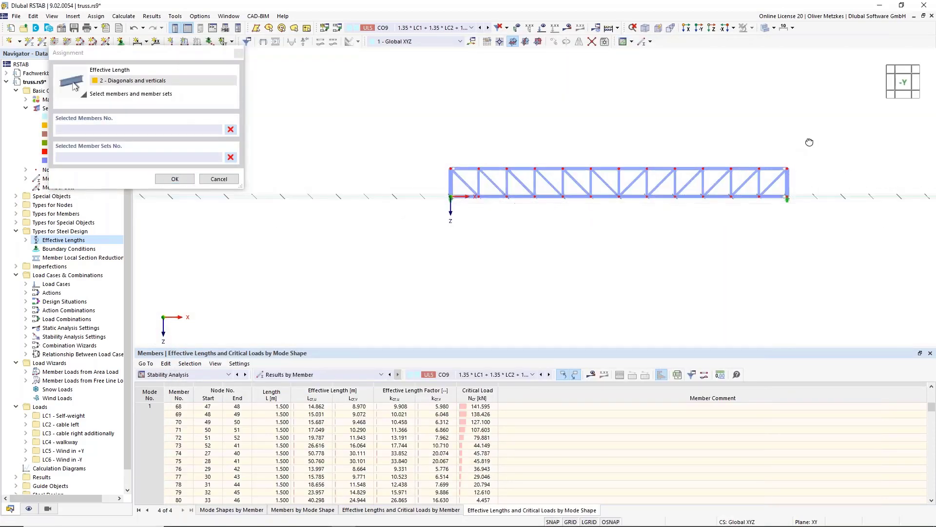
pyautogui.scroll(5, 758, 157)
pyautogui.moveTo(820, 252); pyautogui.dragTo(422, 194)
pyautogui.moveTo(443, 147); pyautogui.dragTo(583, 125, button='middle')
pyautogui.moveTo(676, 193); pyautogui.dragTo(291, 178)
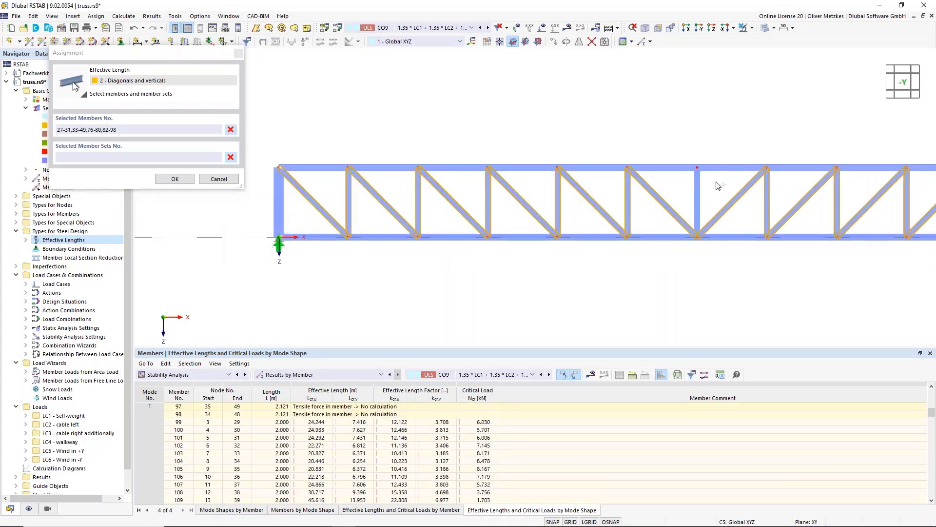
pyautogui.moveTo(760, 100); pyautogui.dragTo(592, 105, button='middle')
pyautogui.scroll(-2, 635, 113)
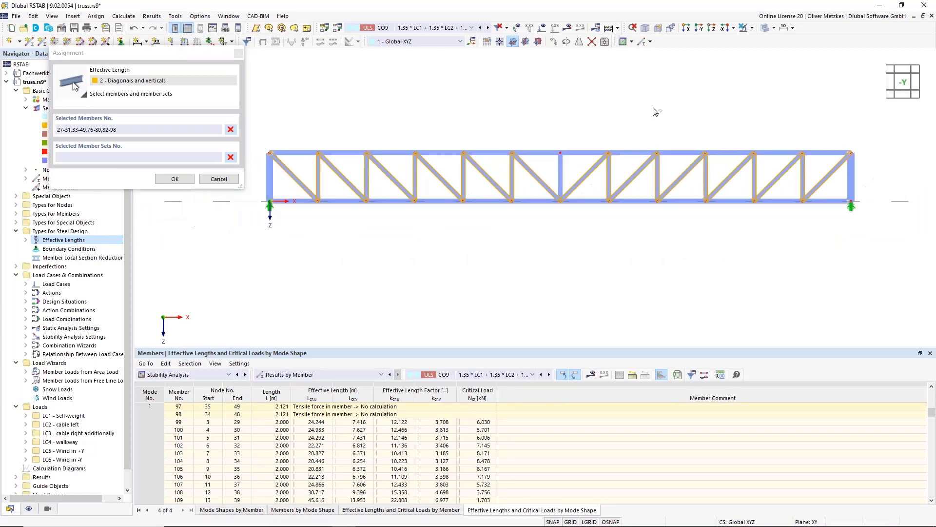
pyautogui.click(176, 180)
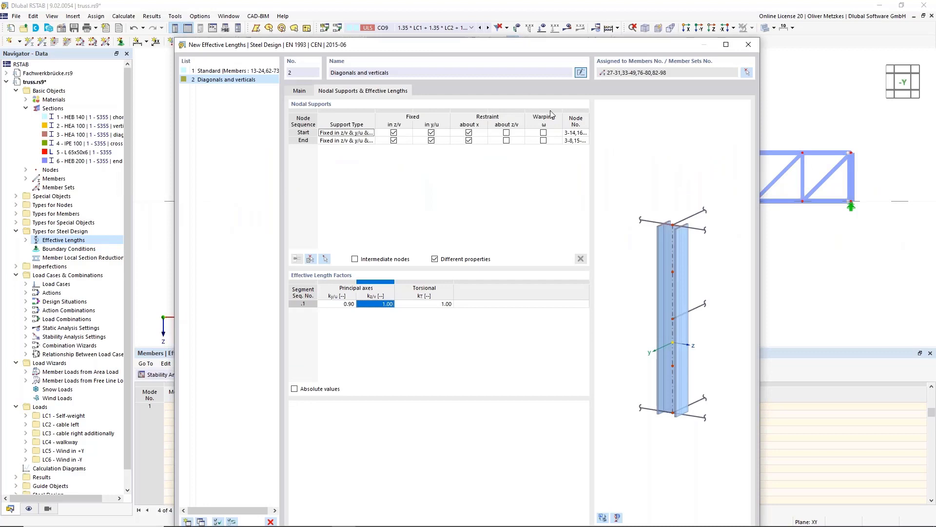
# Step: Add a third effective lengths definition and exclude flexural buckling about the y/u major axis from it
pyautogui.moveTo(477, 47); pyautogui.dragTo(402, 68)
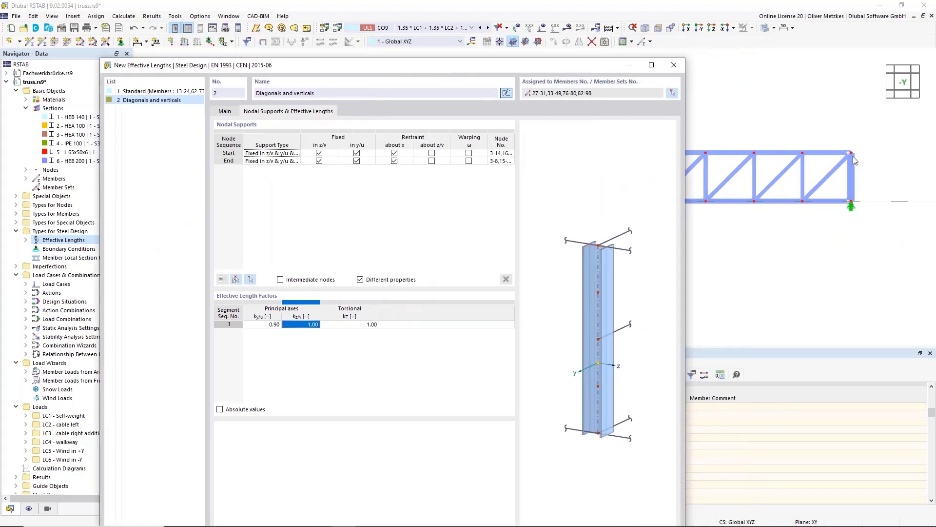
pyautogui.moveTo(540, 66); pyautogui.dragTo(597, 35)
pyautogui.click(170, 512)
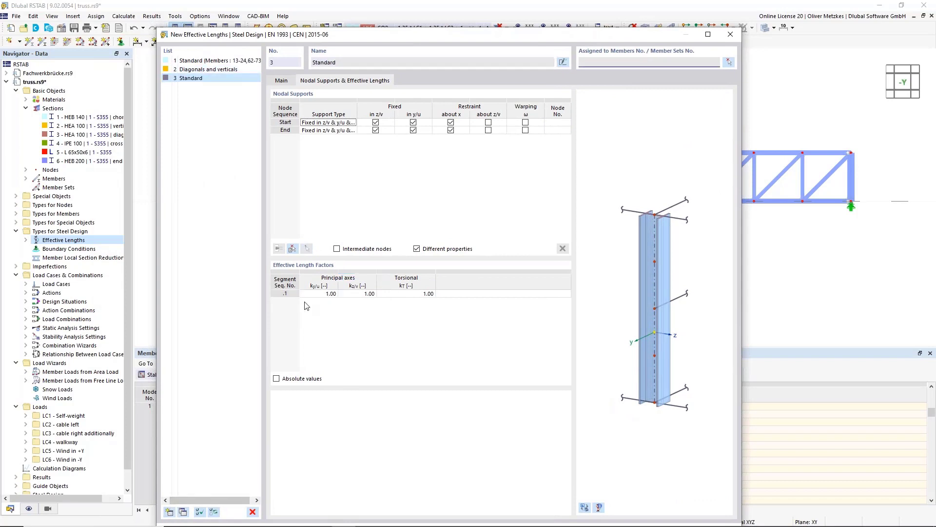
pyautogui.click(285, 81)
pyautogui.moveTo(310, 37); pyautogui.dragTo(587, 108)
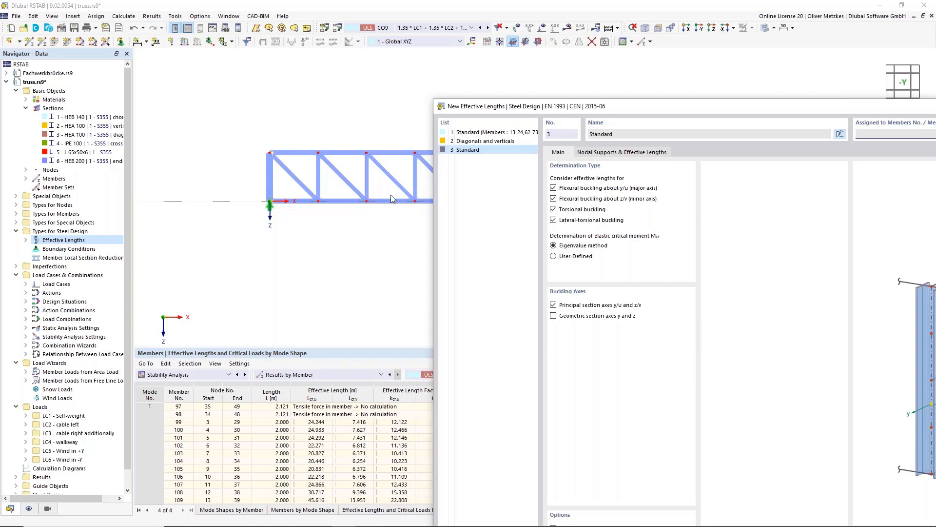
pyautogui.moveTo(625, 108); pyautogui.dragTo(507, 65)
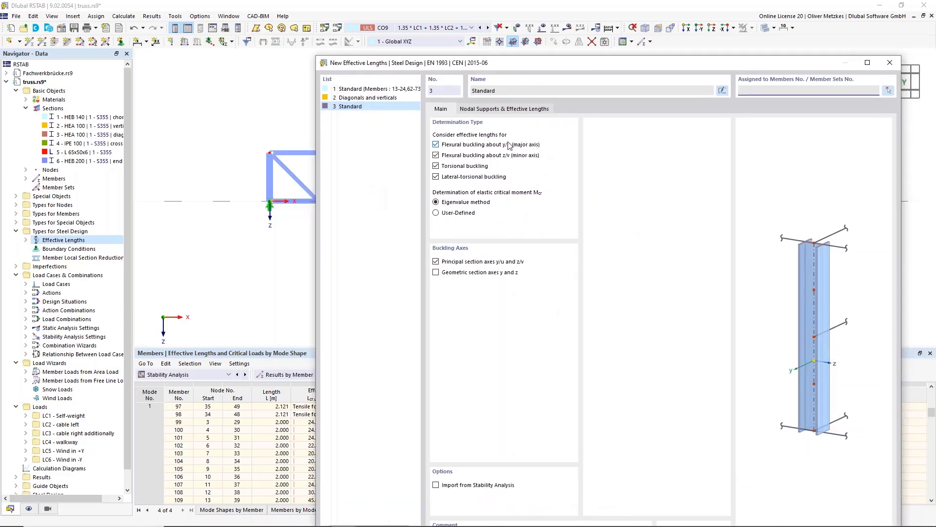
pyautogui.click(451, 143)
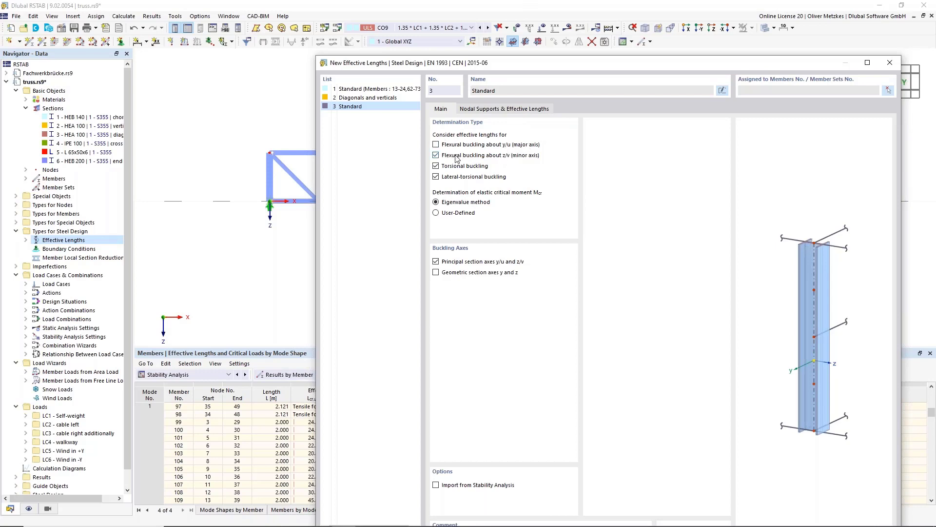
pyautogui.moveTo(512, 62); pyautogui.dragTo(442, 34)
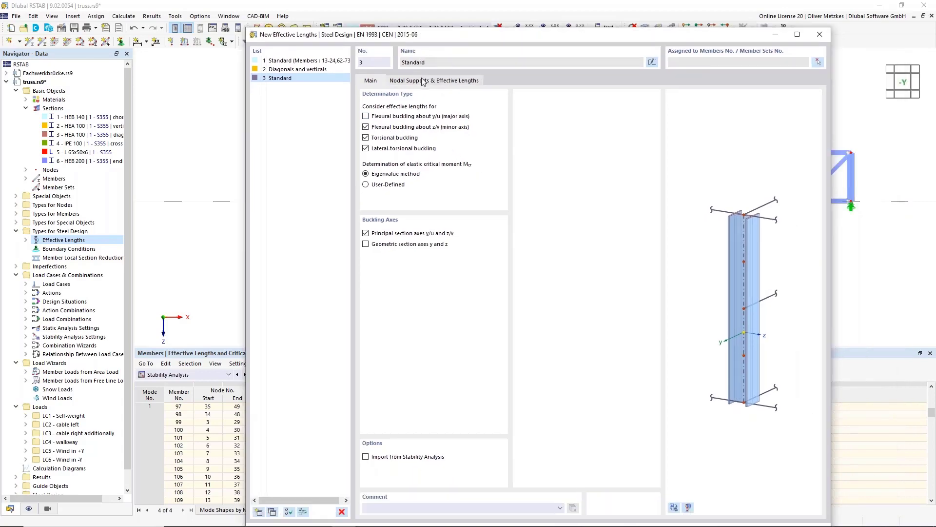
# Step: Remove the restraint about x from the end node's support in the third effective lengths definition
pyautogui.click(424, 80)
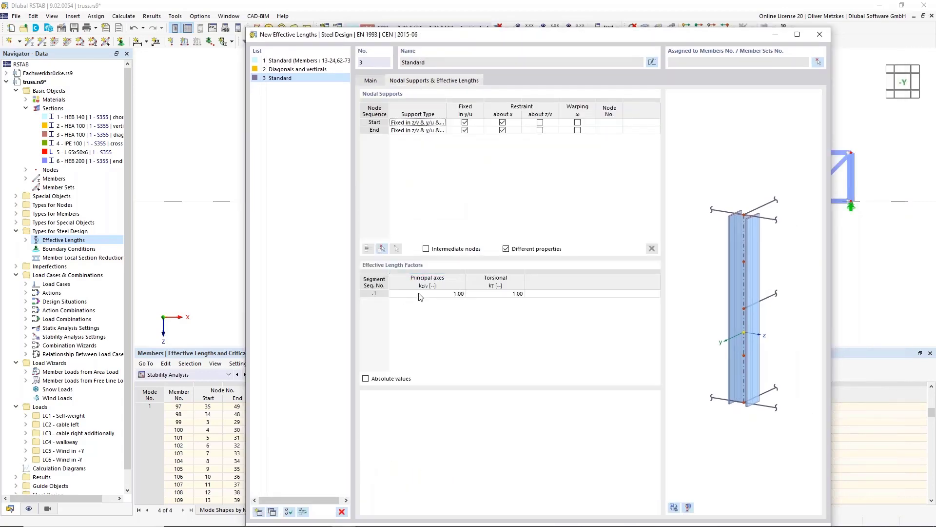
pyautogui.moveTo(446, 36); pyautogui.dragTo(538, 46)
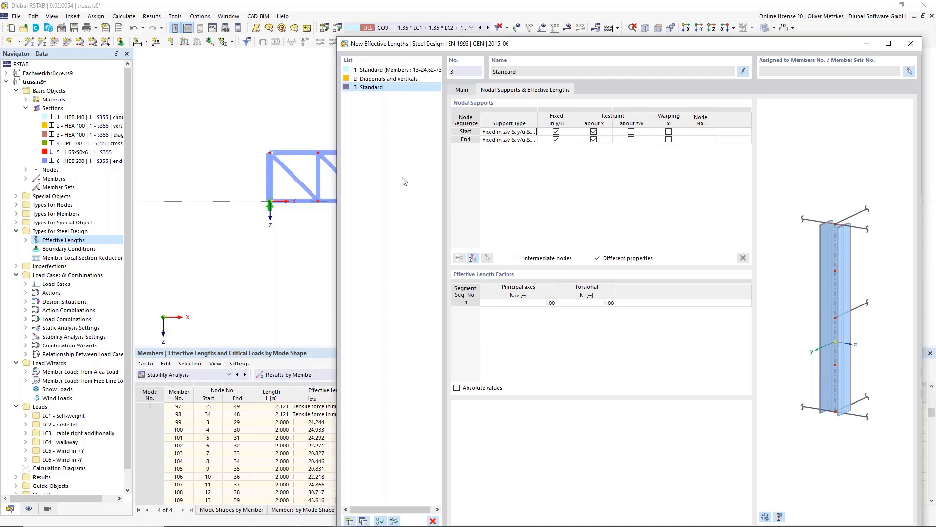
pyautogui.click(593, 139)
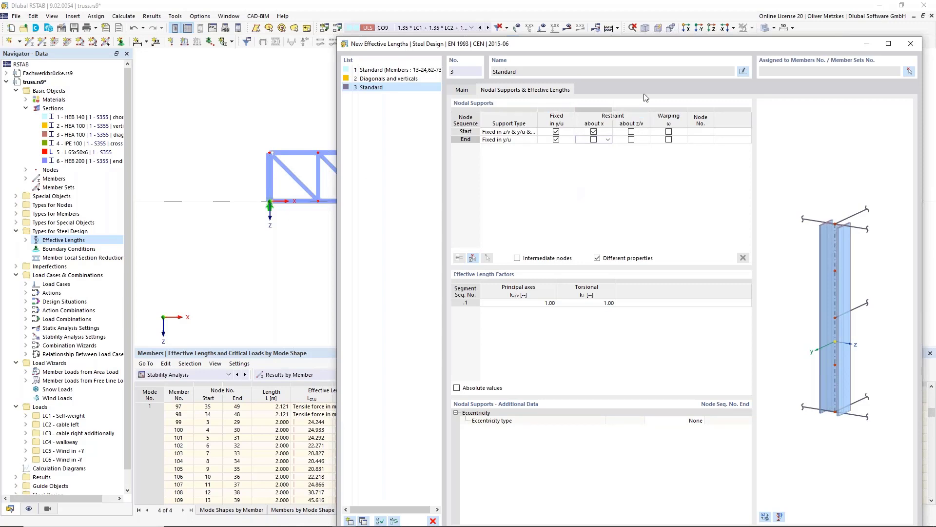
# Step: Assign the third definition to the end posts and midspan verticals, members 25, 26, 32, 74, 75 and 81, and accept the definitions
pyautogui.moveTo(650, 39); pyautogui.dragTo(566, 35)
pyautogui.click(824, 67)
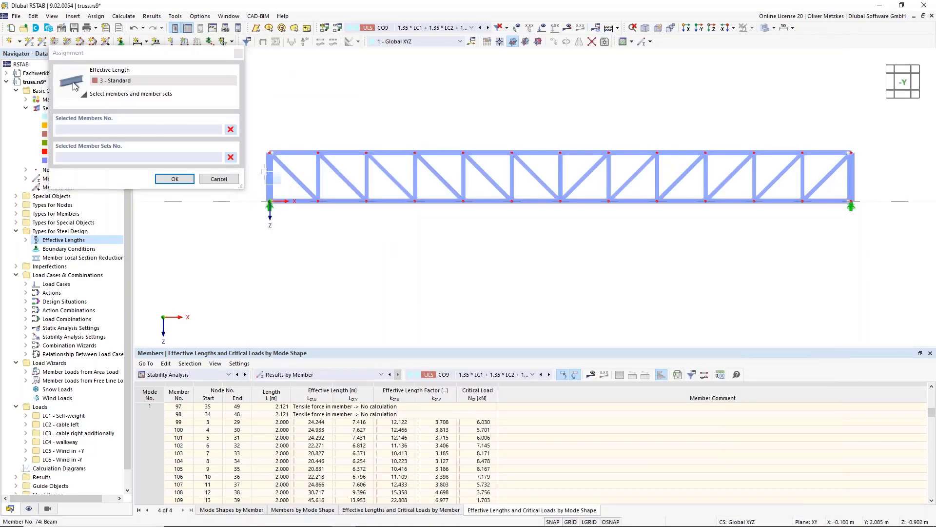
pyautogui.click(270, 176)
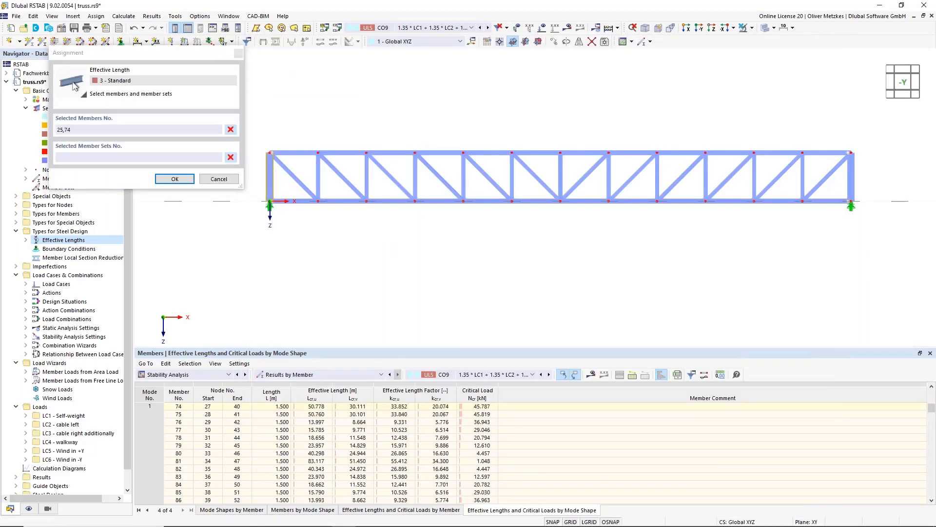
pyautogui.click(560, 168)
pyautogui.click(851, 175)
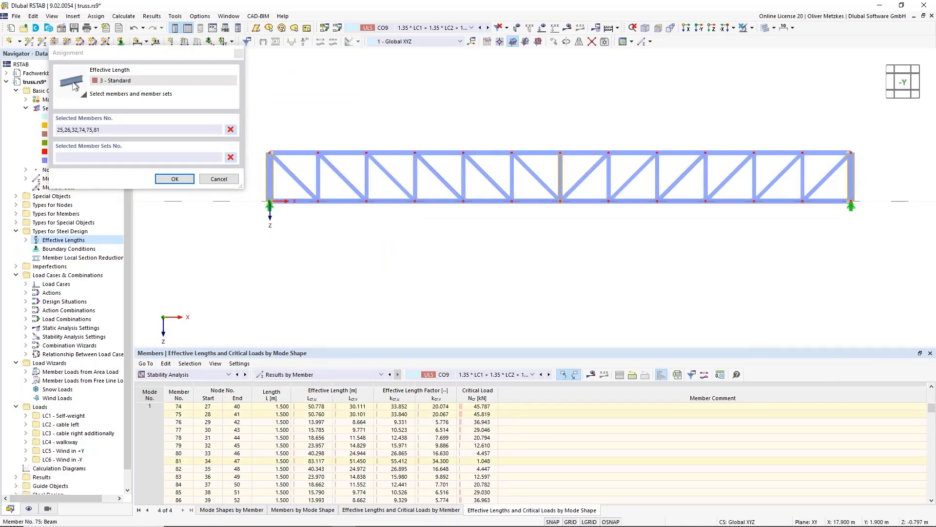
pyautogui.click(175, 179)
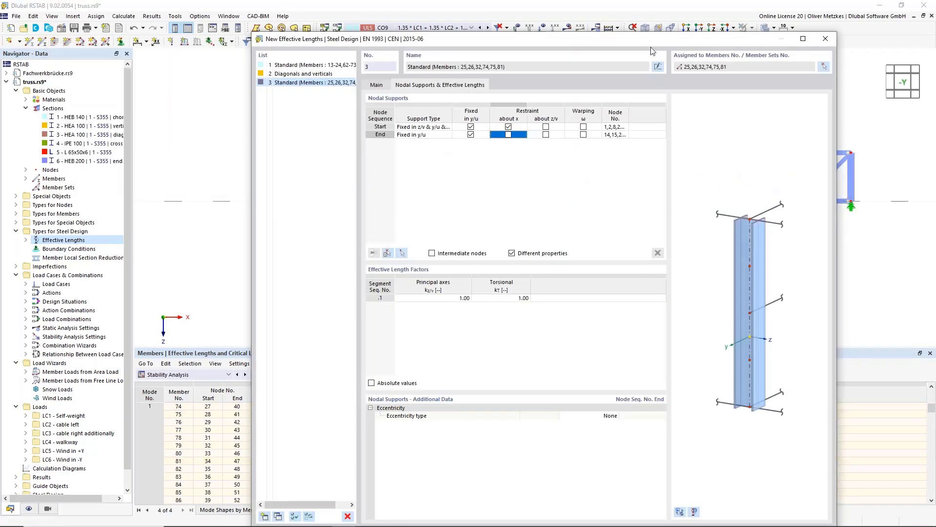
pyautogui.moveTo(652, 42); pyautogui.dragTo(642, 24)
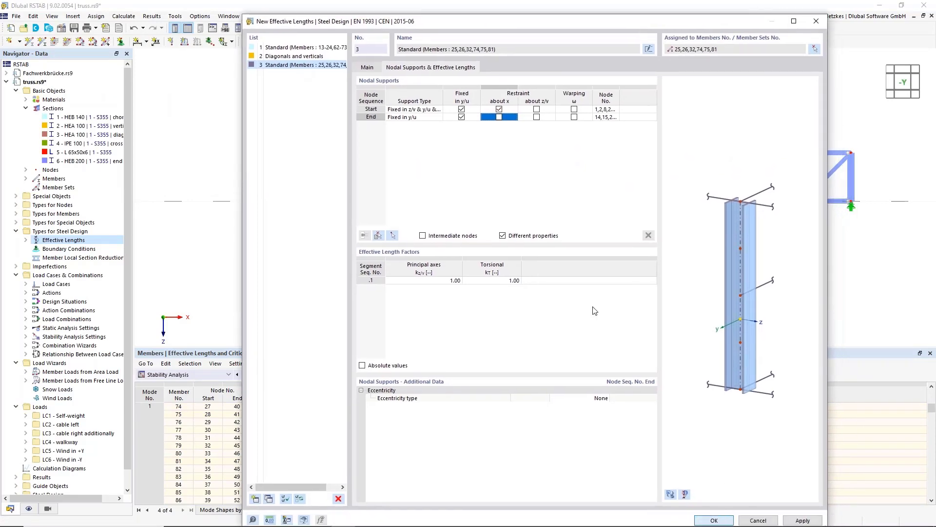
# Step: Show the bridge in an oblique view with the mode shape results hidden
pyautogui.keyDown('ctrl'); pyautogui.moveTo(605, 261); pyautogui.dragTo(524, 280, button='middle'); pyautogui.keyUp('ctrl')
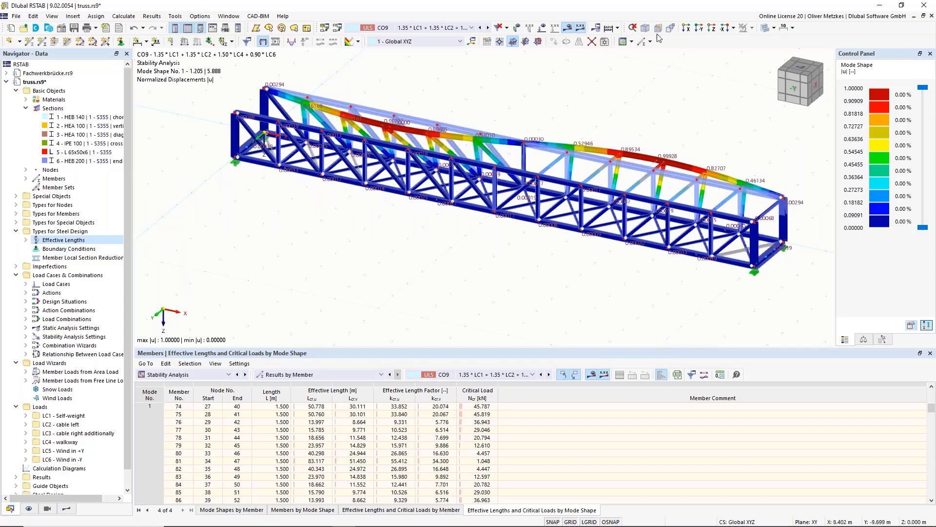
pyautogui.click(567, 27)
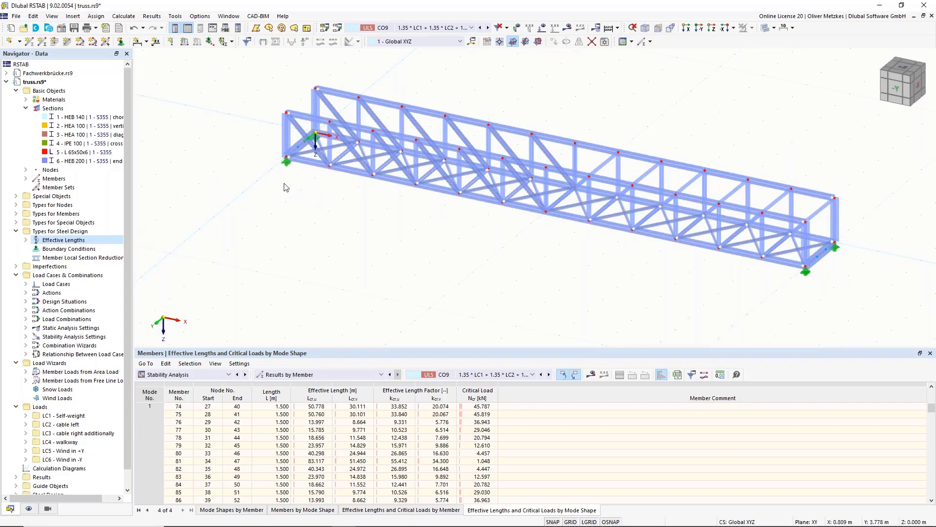
pyautogui.click(71, 239)
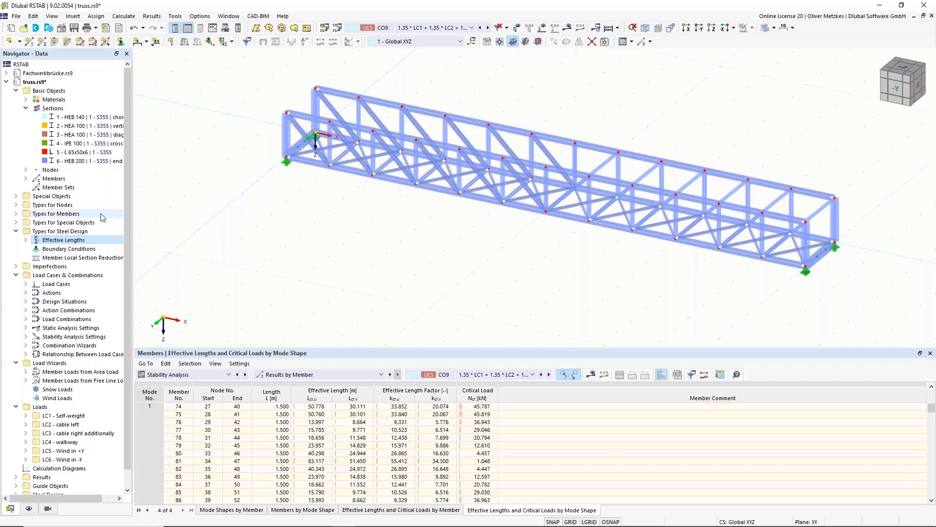
# Step: Create a new steel design boundary conditions definition and show its nodal supports, keeping the model in sight
pyautogui.click(52, 250)
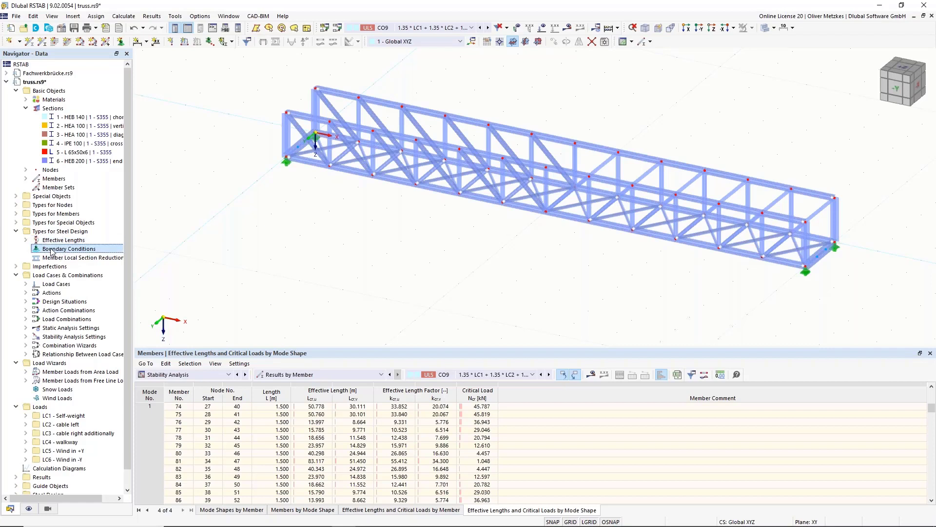
pyautogui.rightClick(88, 250)
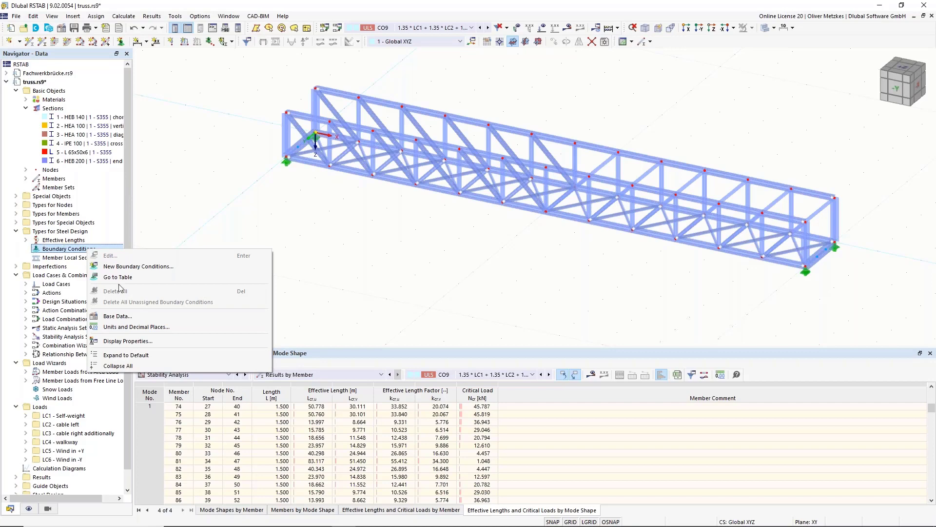
pyautogui.click(132, 266)
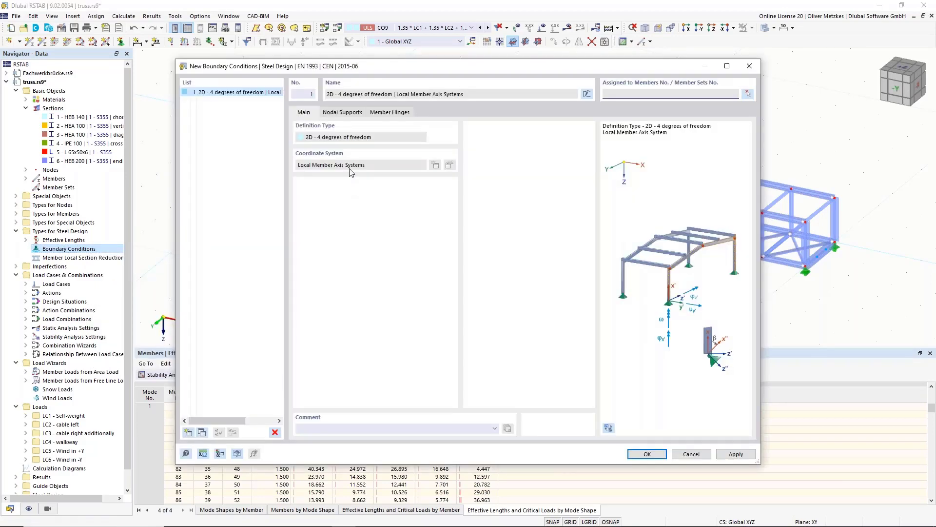
pyautogui.click(340, 112)
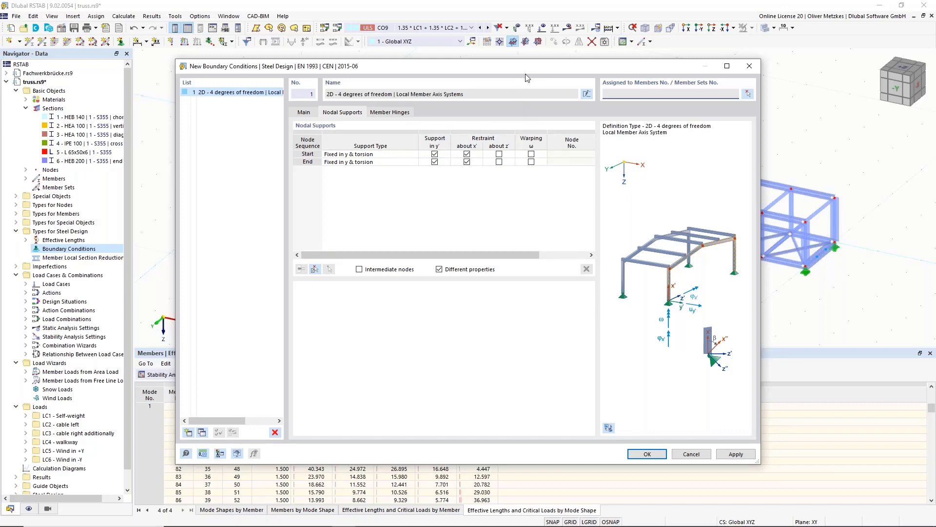
pyautogui.moveTo(554, 67); pyautogui.dragTo(581, 237)
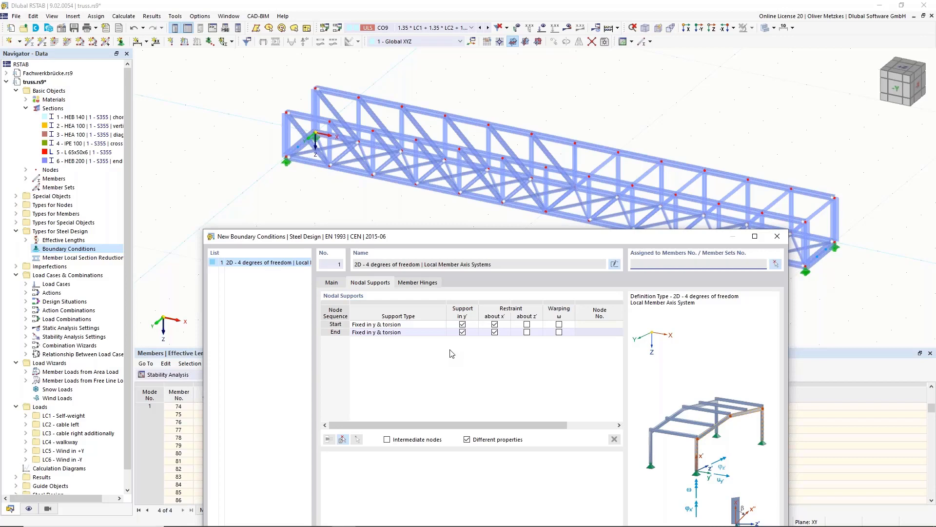
pyautogui.moveTo(526, 240); pyautogui.dragTo(459, 185)
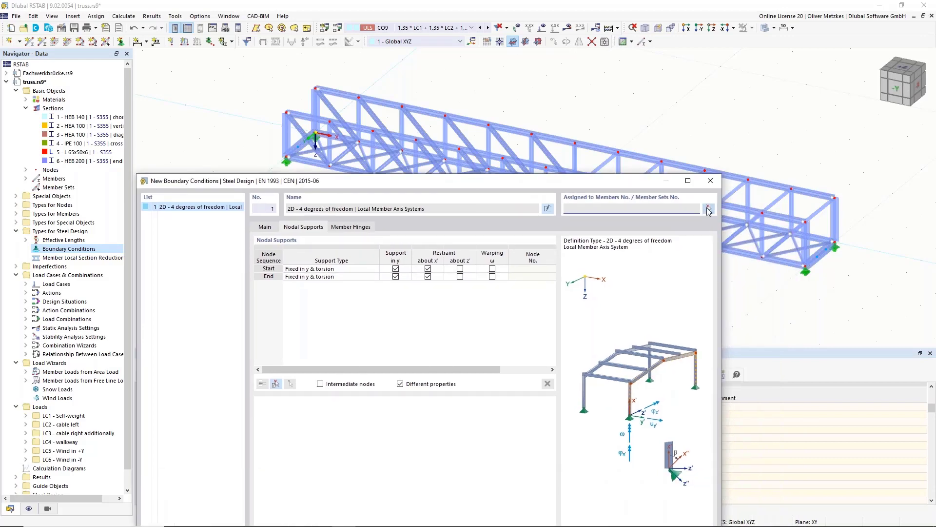
# Step: Isolate the IPE 100 cross beams by section and select members 99-109 for the boundary conditions assignment
pyautogui.click(708, 209)
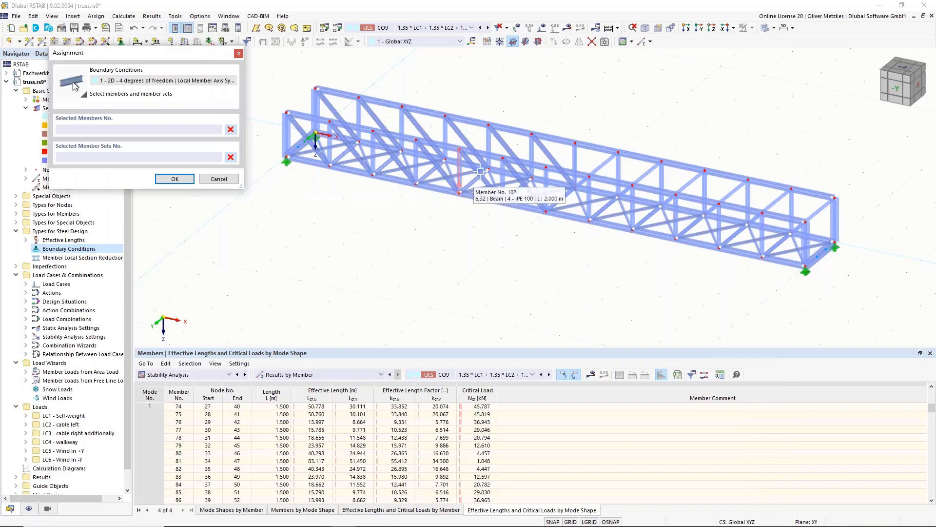
pyautogui.click(49, 510)
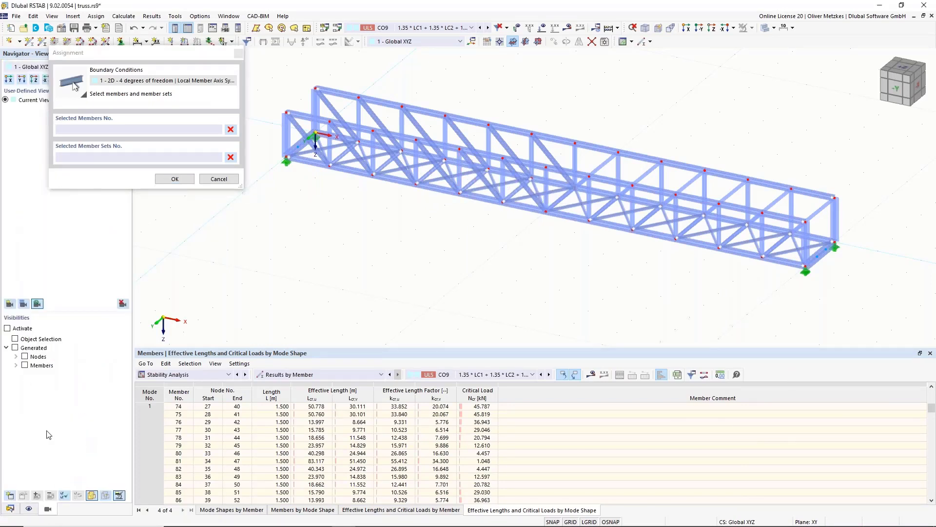
pyautogui.click(16, 366)
pyautogui.click(26, 383)
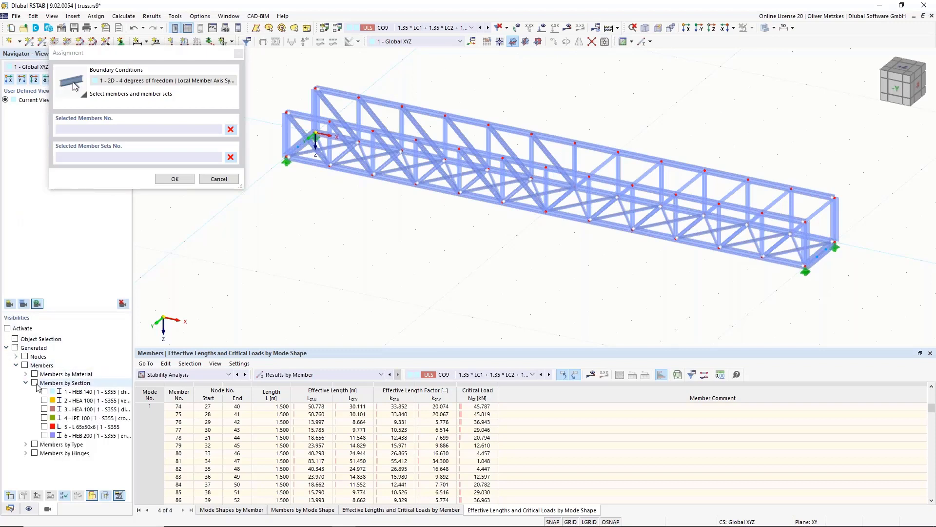
pyautogui.click(44, 418)
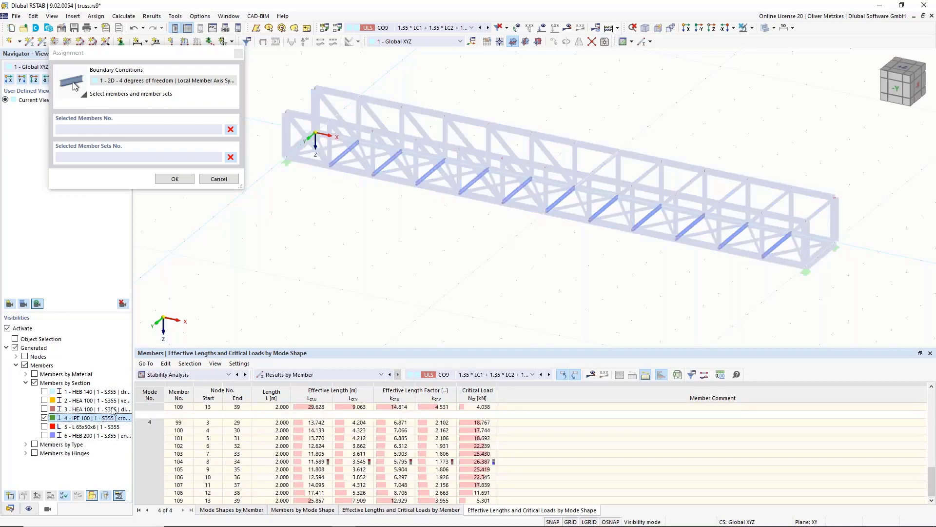
pyautogui.scroll(-2, 370, 237)
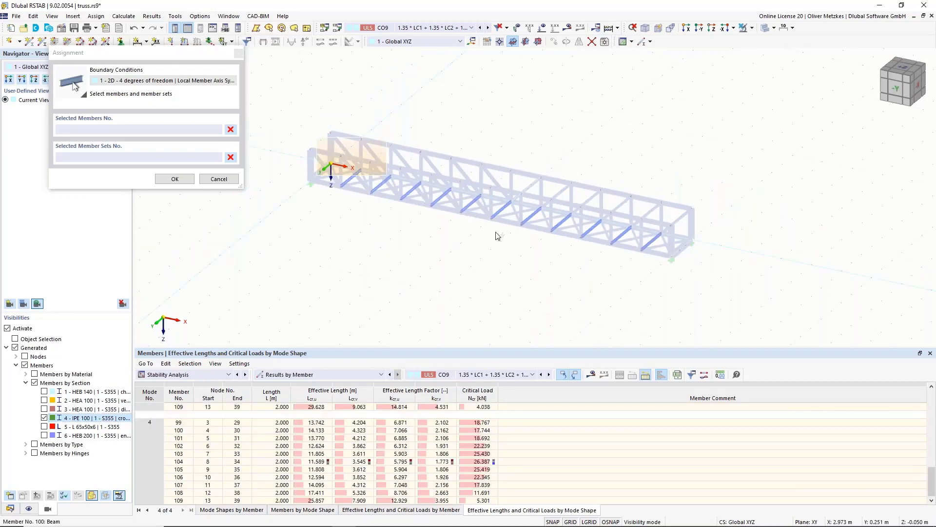
pyautogui.moveTo(498, 236); pyautogui.dragTo(754, 300)
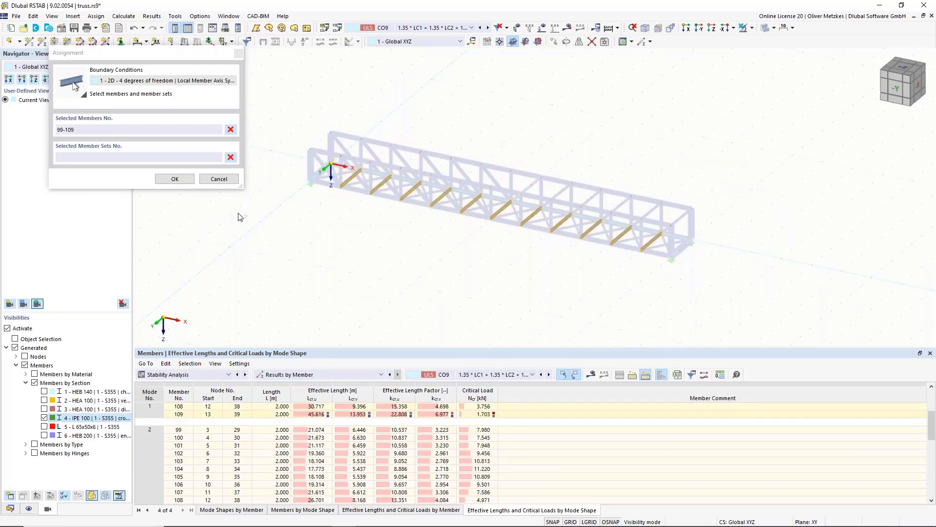
# Step: Show the whole bridge, add end cross beams 110 and 111 to the assignment, and accept the boundary conditions
pyautogui.click(7, 328)
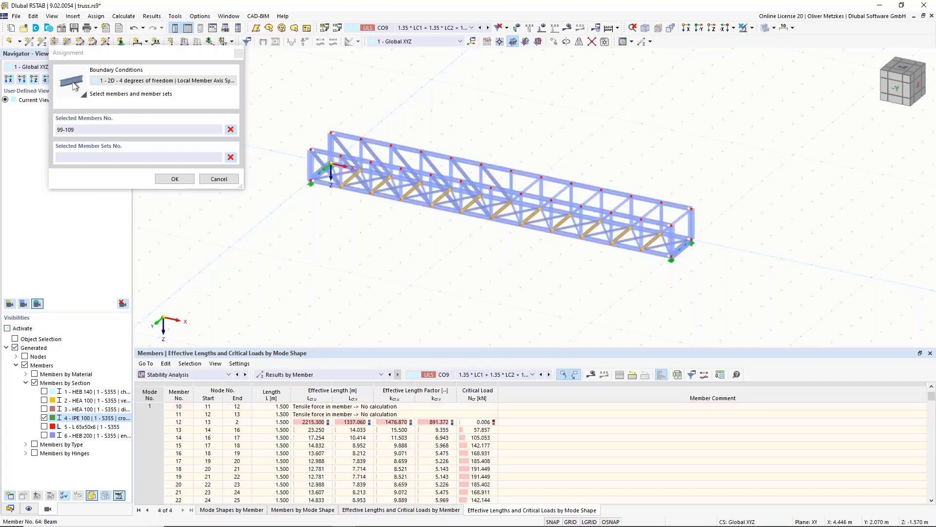
pyautogui.scroll(4, 352, 157)
pyautogui.click(289, 188)
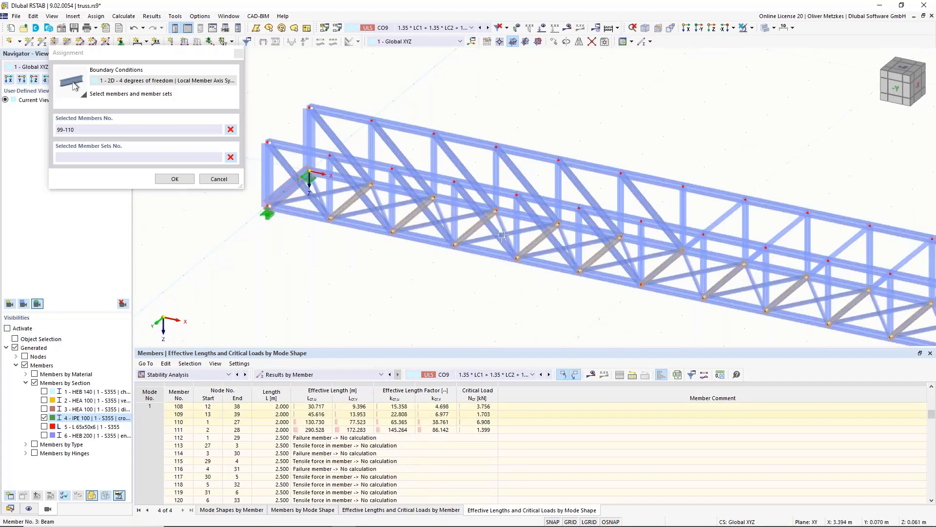
pyautogui.scroll(-4, 502, 236)
pyautogui.click(724, 273)
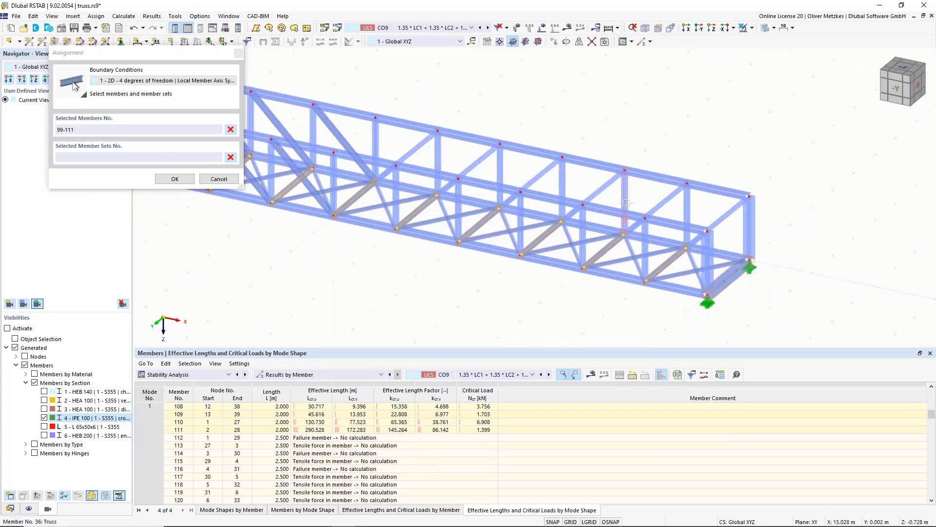
pyautogui.click(175, 179)
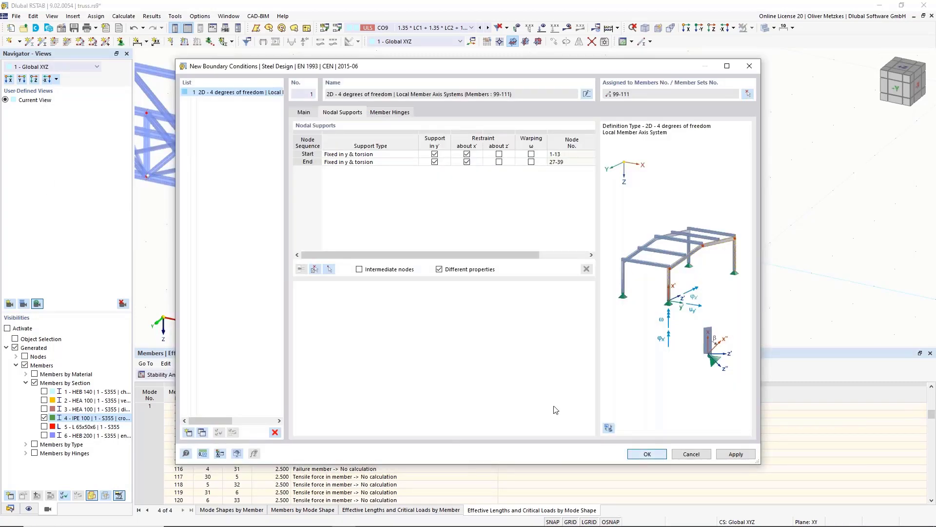
pyautogui.click(633, 455)
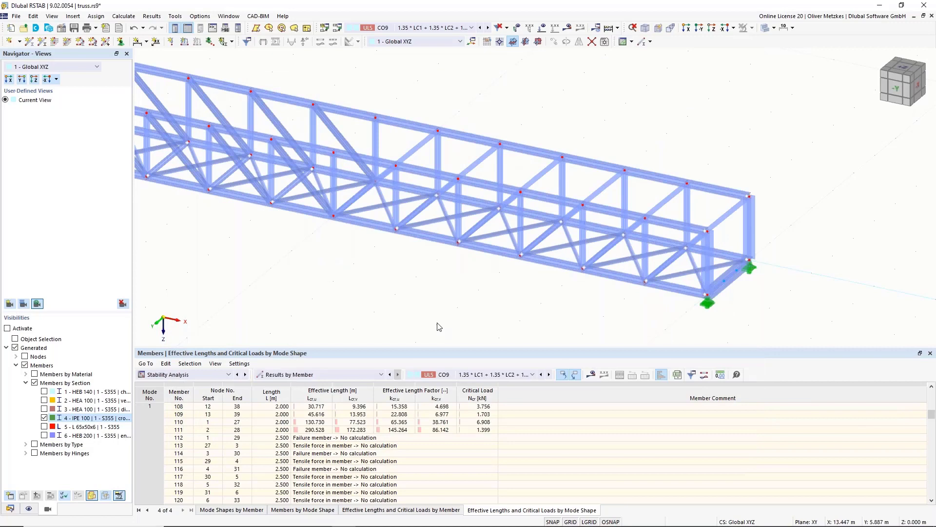
pyautogui.click(10, 510)
pyautogui.scroll(-1, 204, 341)
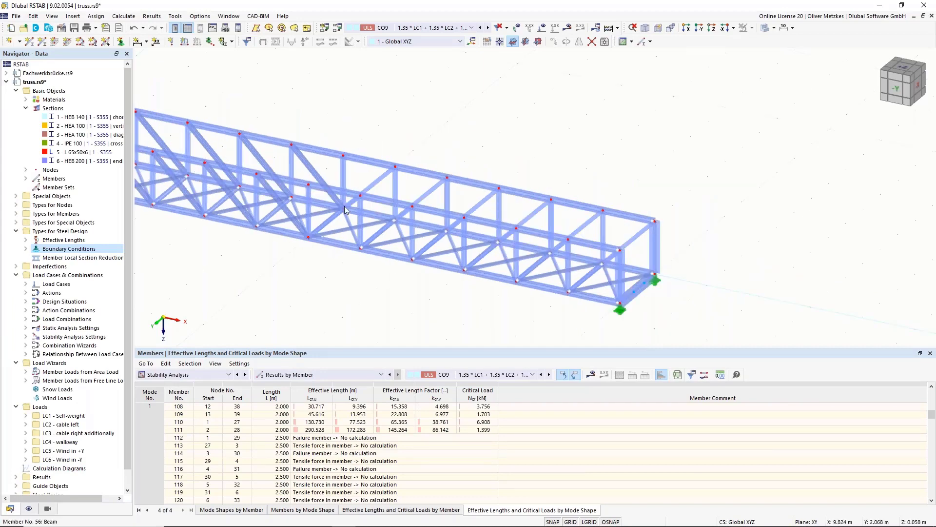
pyautogui.click(434, 28)
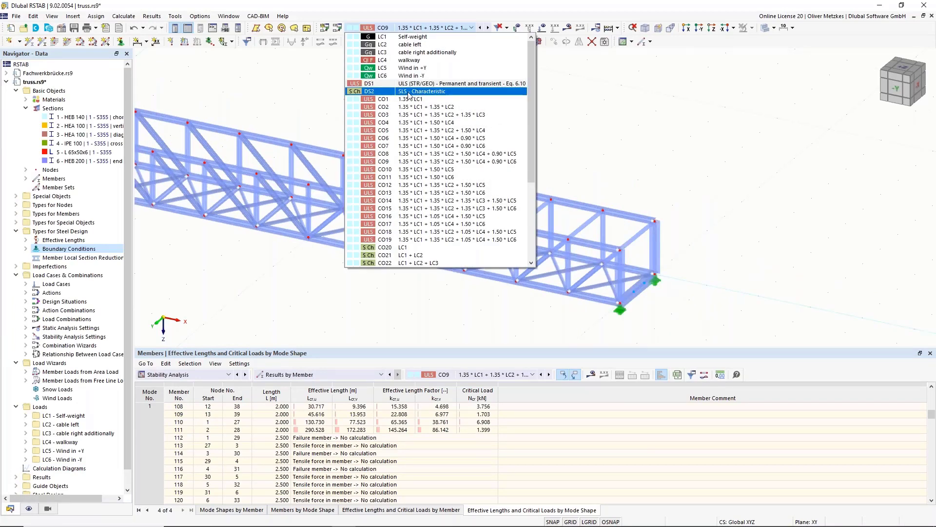
pyautogui.click(287, 86)
pyautogui.scroll(-3, 288, 86)
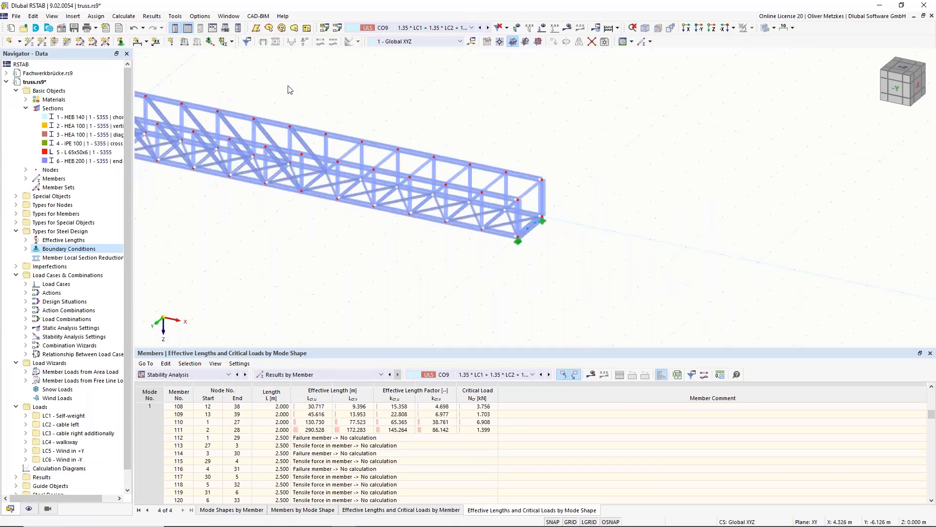
pyautogui.scroll(3, 316, 183)
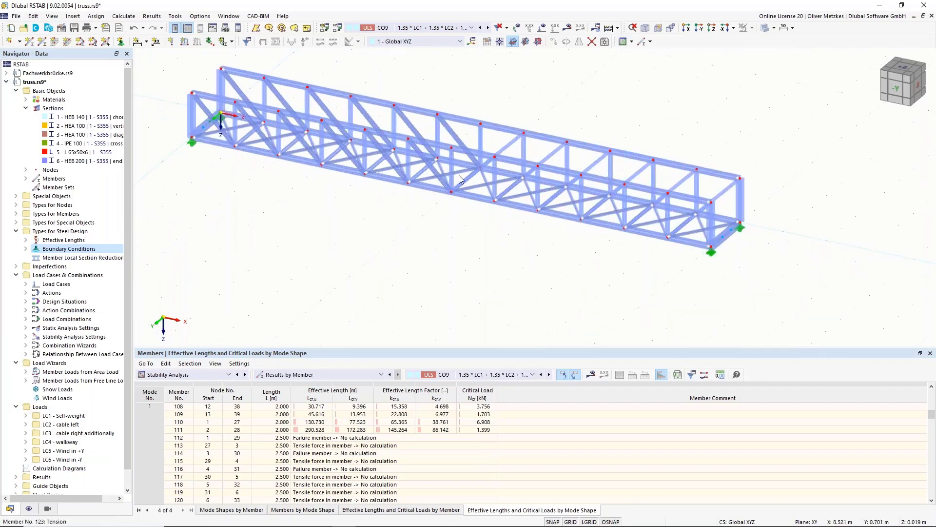
# Step: Give the midspan bottom-chord members 6 and 55 user-defined deflection segment lengths of 18 m in both the z-axis and y-axis
pyautogui.keyDown('ctrl'); pyautogui.moveTo(445, 212); pyautogui.dragTo(461, 201, button='middle'); pyautogui.keyUp('ctrl')
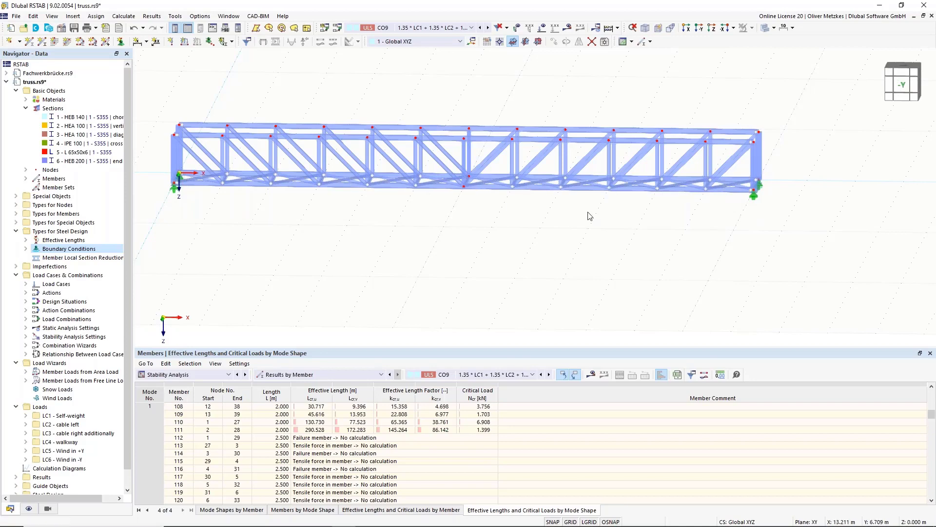
pyautogui.click(445, 188)
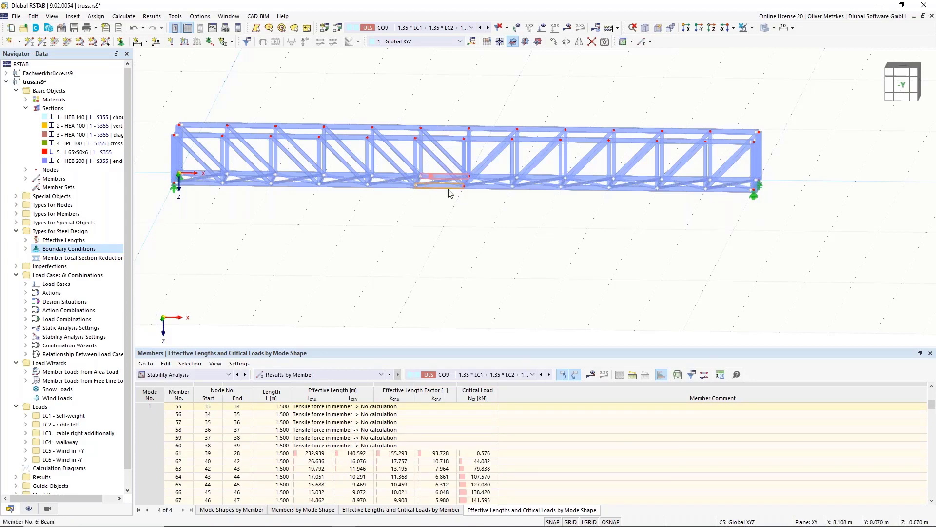
pyautogui.rightClick(449, 188)
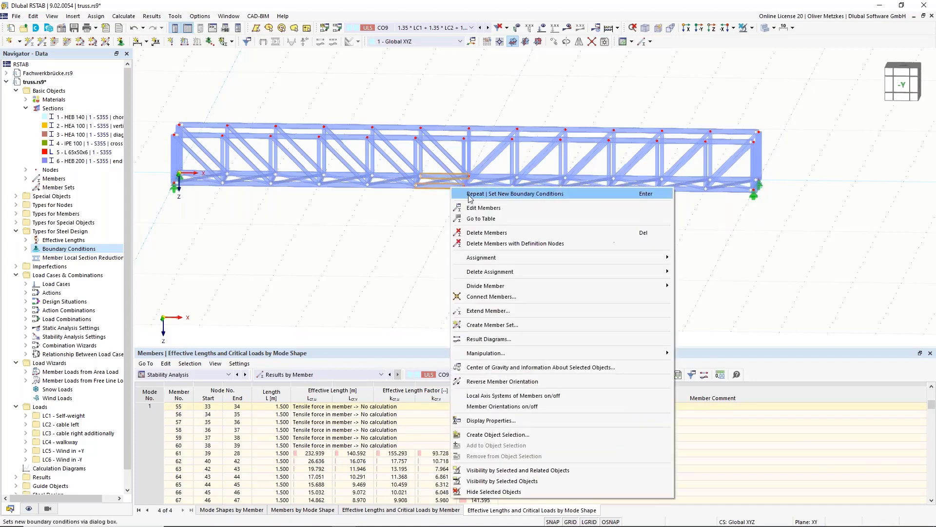
pyautogui.click(493, 209)
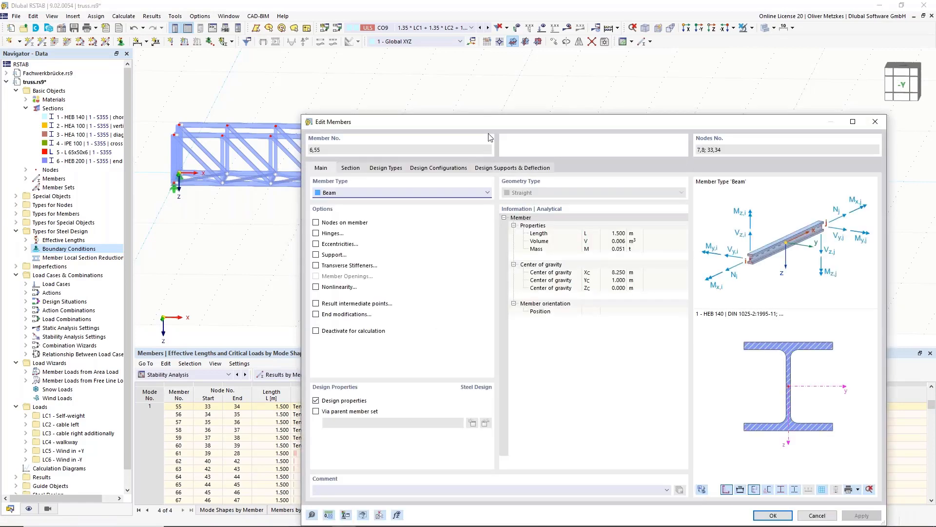
pyautogui.moveTo(491, 123); pyautogui.dragTo(459, 59)
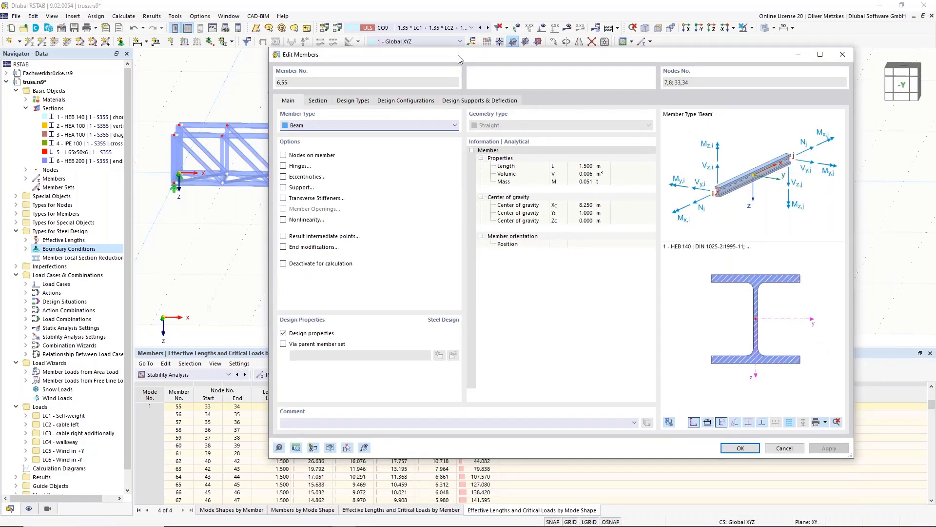
pyautogui.click(479, 103)
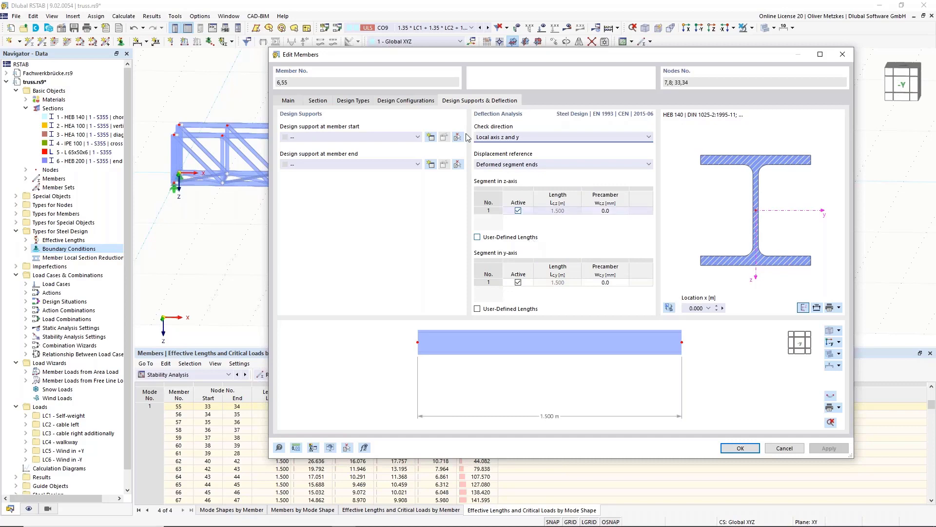
pyautogui.moveTo(456, 54); pyautogui.dragTo(442, 263)
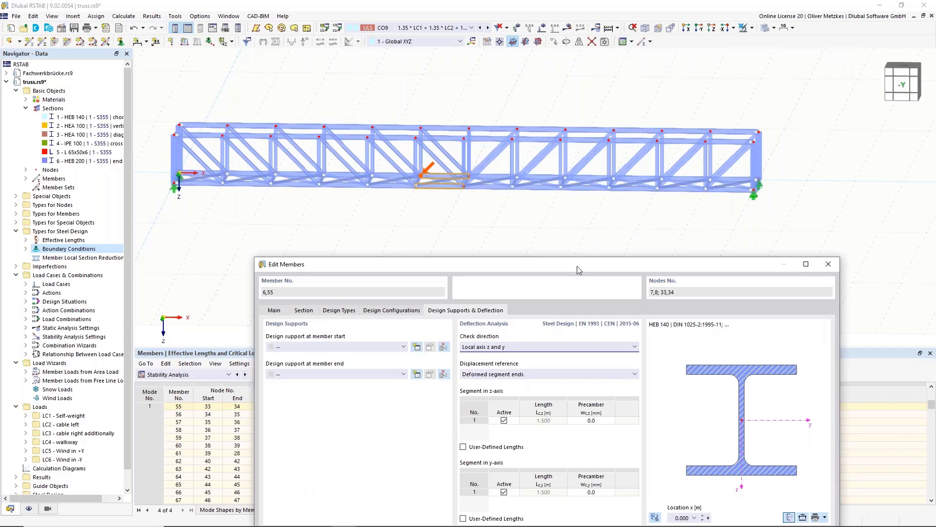
pyautogui.moveTo(577, 265); pyautogui.dragTo(574, 186)
pyautogui.click(485, 368)
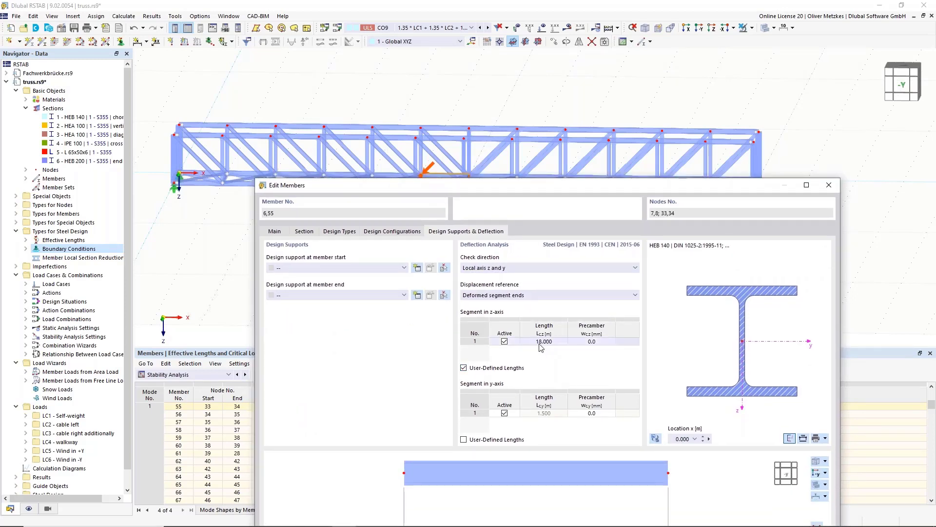
pyautogui.click(498, 438)
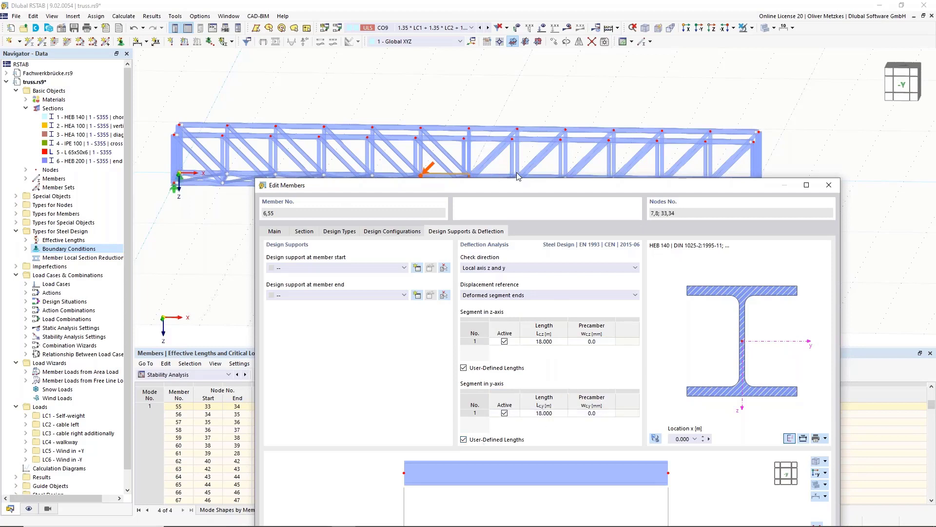
pyautogui.moveTo(544, 187); pyautogui.dragTo(521, 223)
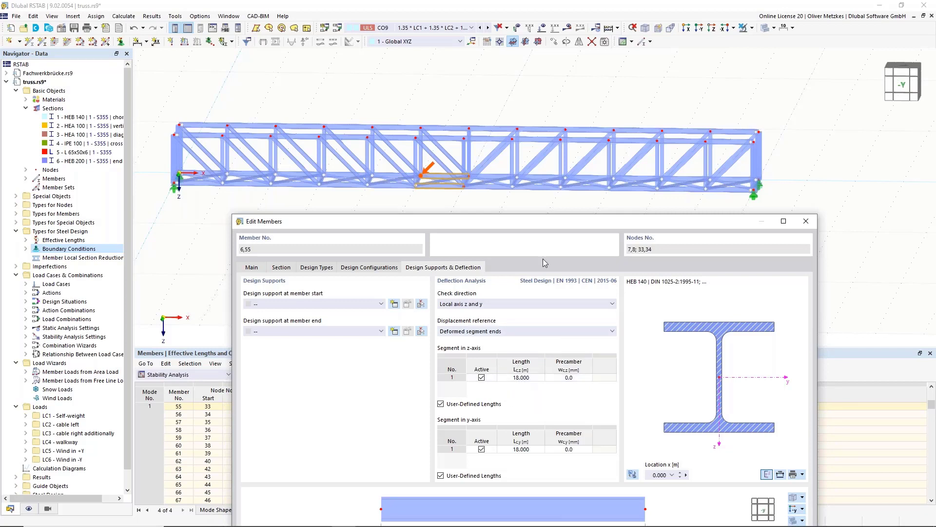
pyautogui.moveTo(543, 221); pyautogui.dragTo(604, 202)
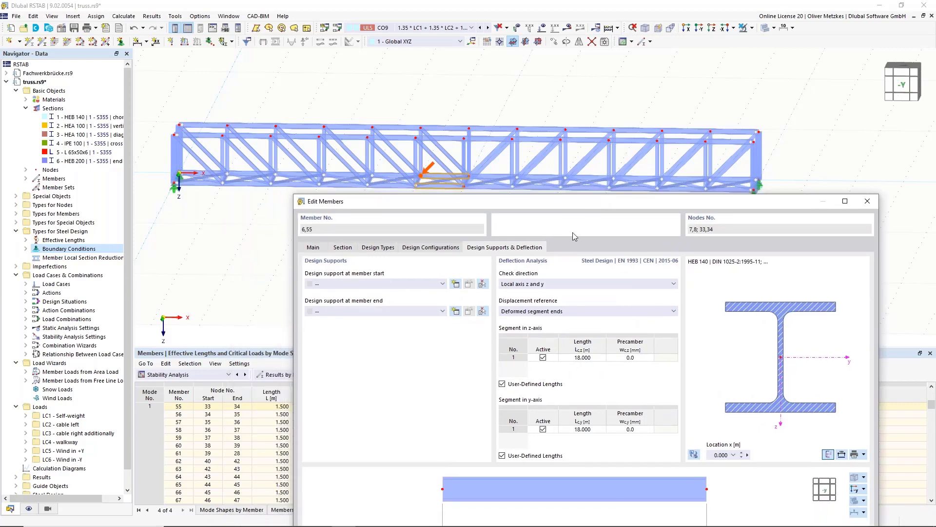
# Step: In the default serviceability configuration of members 6 and 55, set the characteristic beam deflection limit to L/200
pyautogui.click(445, 248)
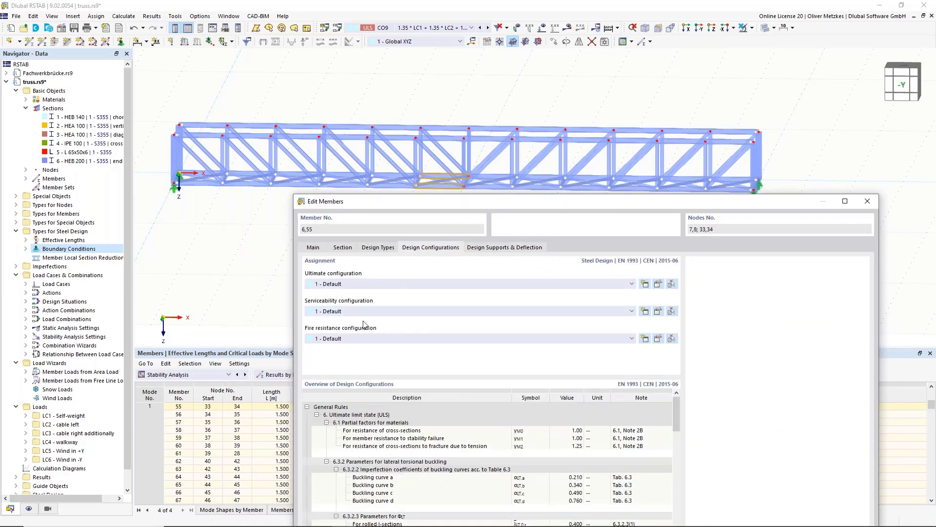
pyautogui.click(659, 311)
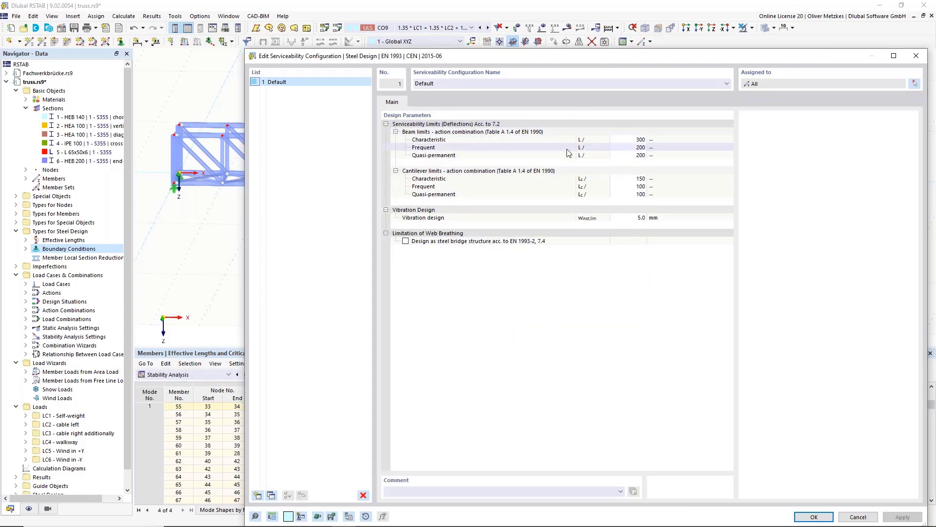
pyautogui.click(634, 140)
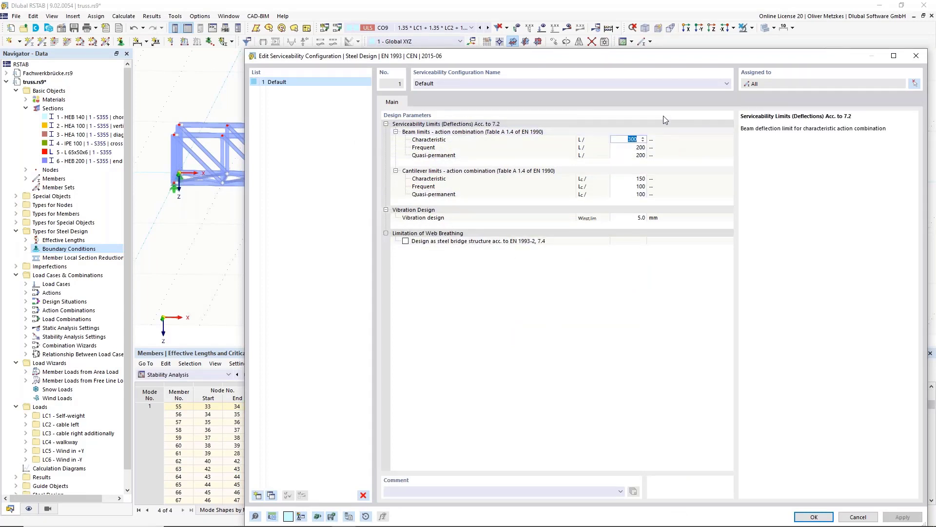
pyautogui.write('200')
pyautogui.press('Tab')
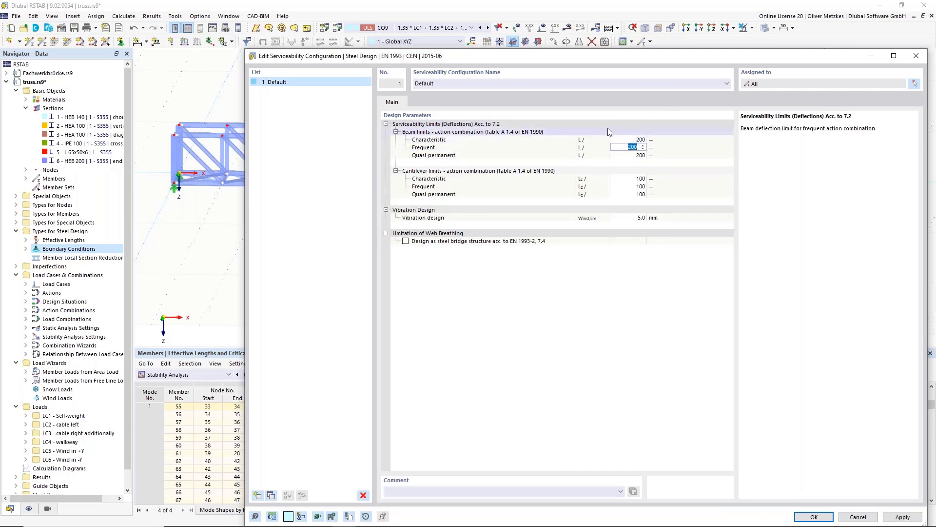
# Step: Clear all members and member sets from the default serviceability configuration's assignment
pyautogui.moveTo(600, 57); pyautogui.dragTo(415, 392)
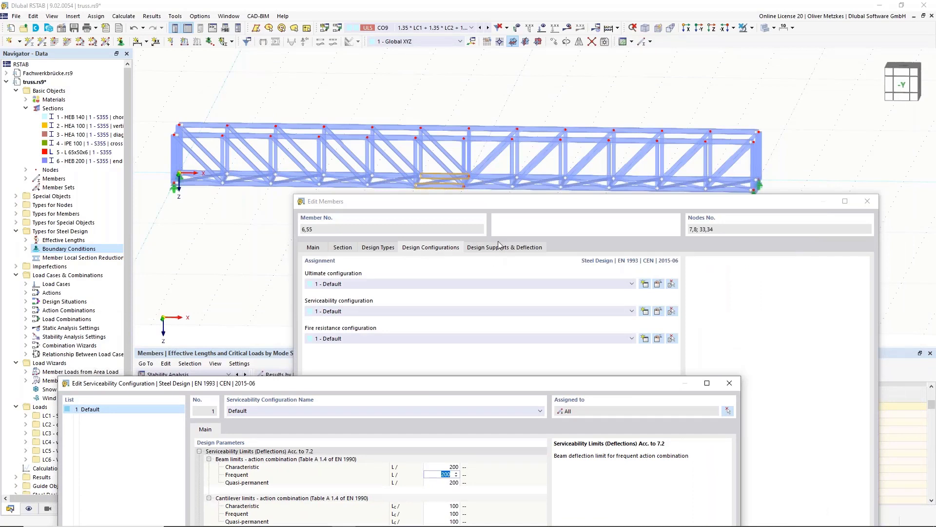
pyautogui.moveTo(517, 384); pyautogui.dragTo(545, 352)
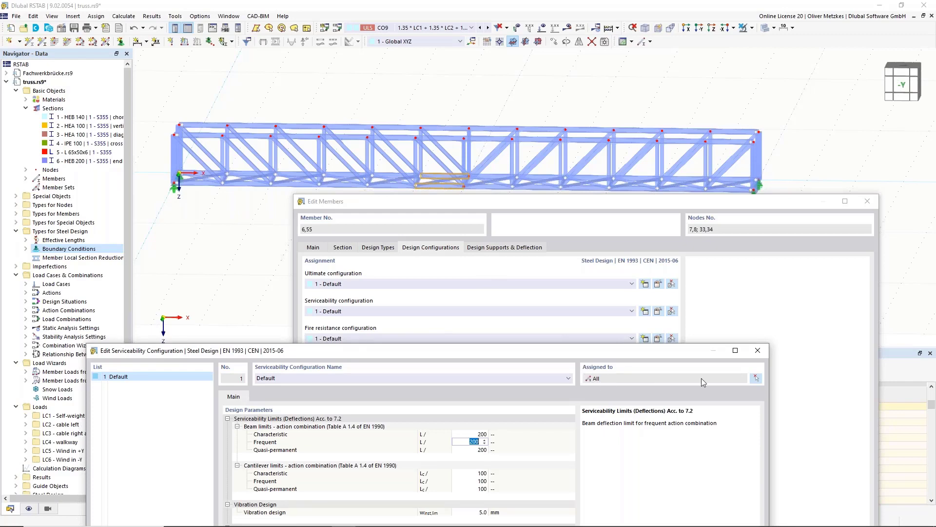
pyautogui.click(756, 379)
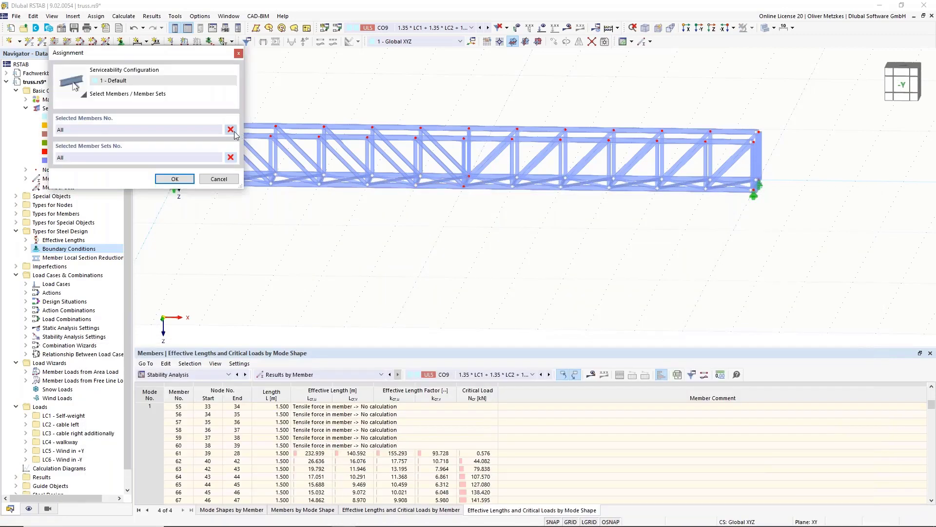
pyautogui.click(230, 157)
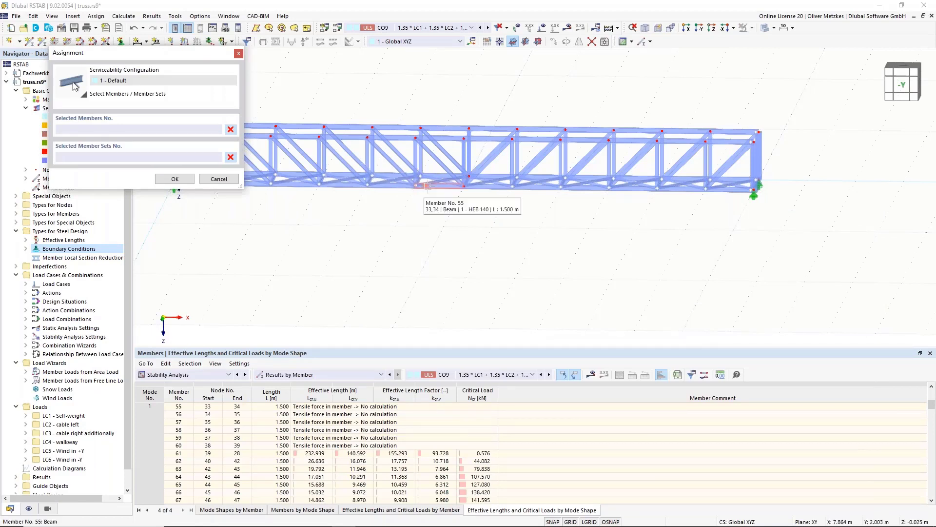
pyautogui.click(434, 177)
pyautogui.click(434, 176)
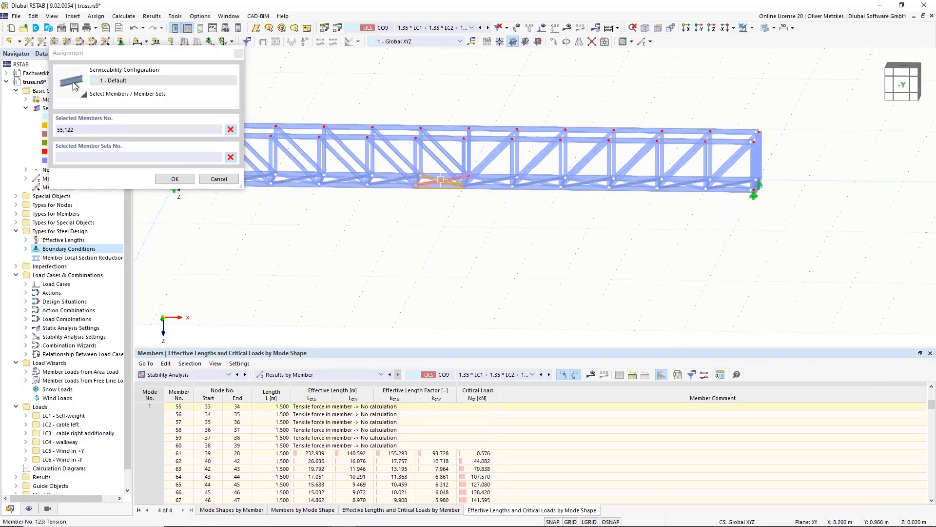
pyautogui.click(443, 179)
pyautogui.click(231, 130)
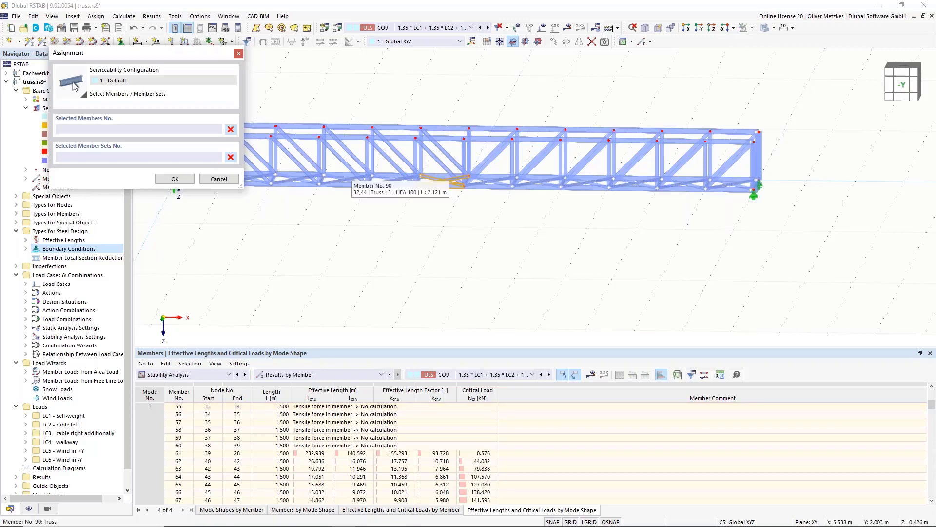
# Step: Assign the default serviceability configuration only to midspan bottom-chord members 6 and 55, and accept the configuration
pyautogui.click(443, 179)
pyautogui.scroll(2, 442, 180)
pyautogui.click(441, 180)
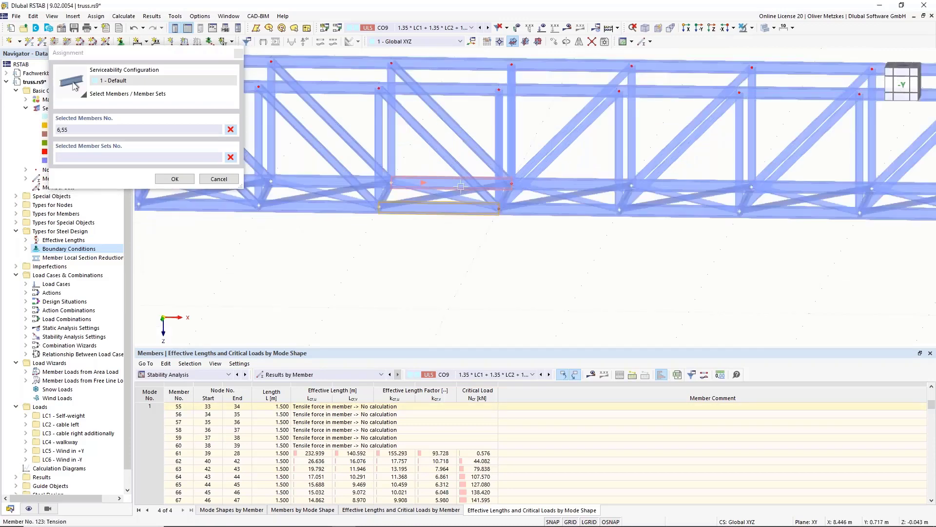
pyautogui.scroll(2, 458, 185)
pyautogui.scroll(-4, 460, 187)
pyautogui.click(174, 179)
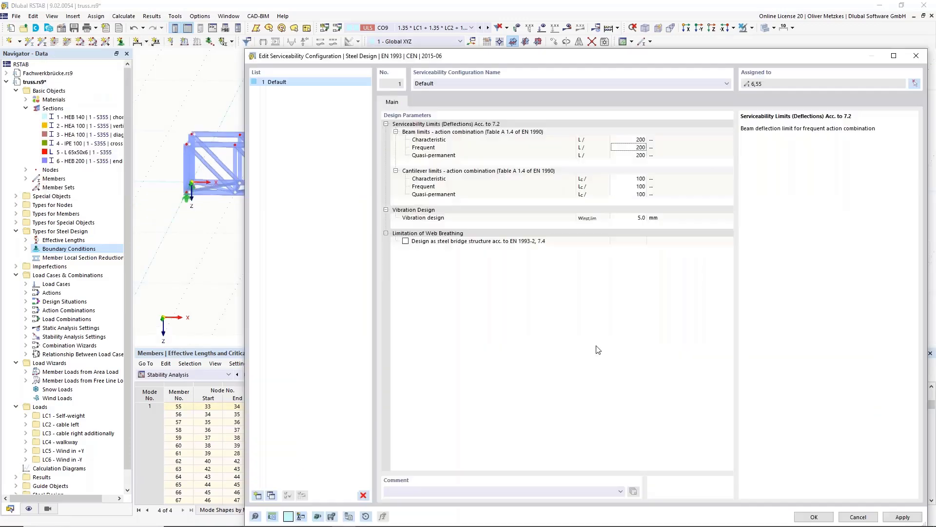
pyautogui.click(814, 517)
pyautogui.moveTo(732, 188); pyautogui.dragTo(677, 42)
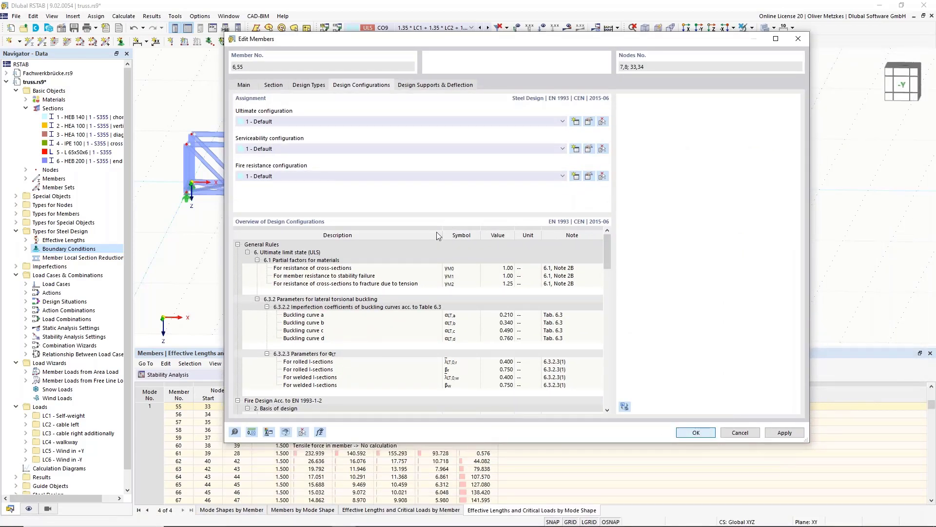
# Step: Check which design configurations are assigned to bottom-chord member 53, leaving the member unchanged
pyautogui.doubleClick(369, 192)
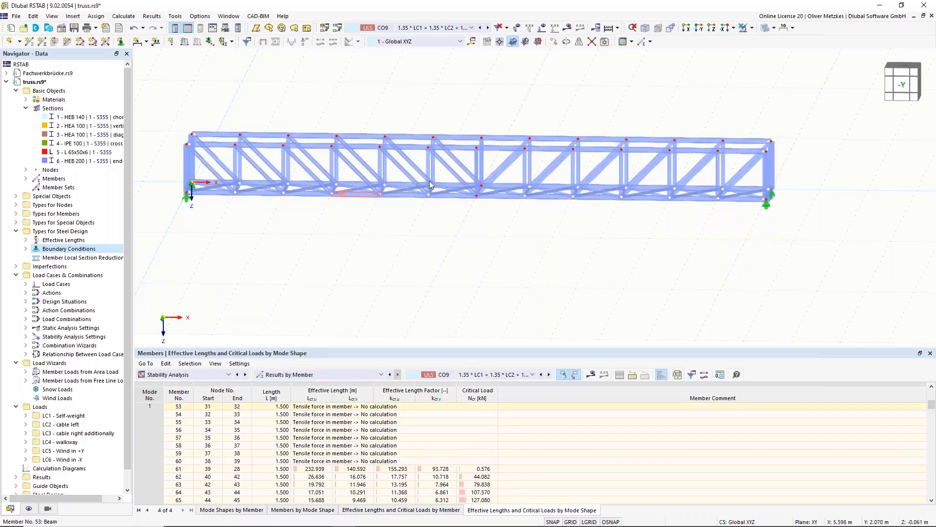
pyautogui.click(380, 86)
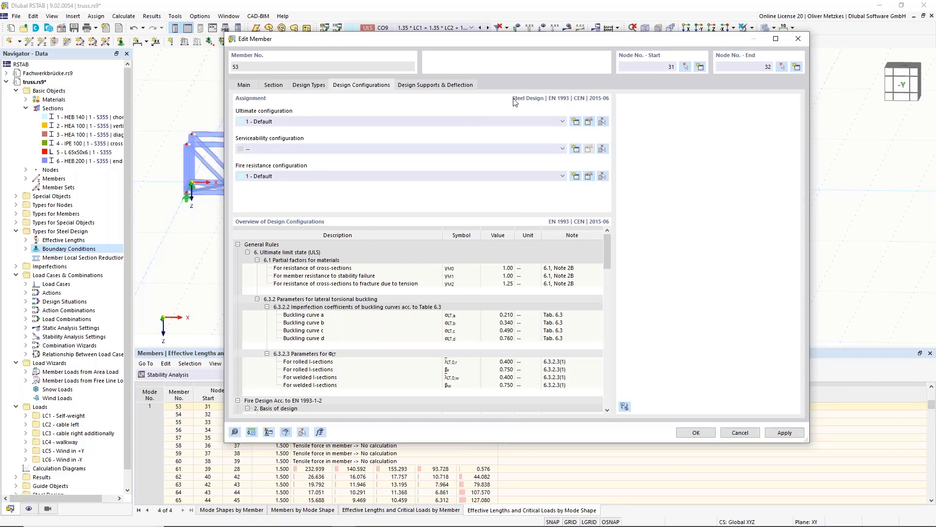
pyautogui.click(740, 432)
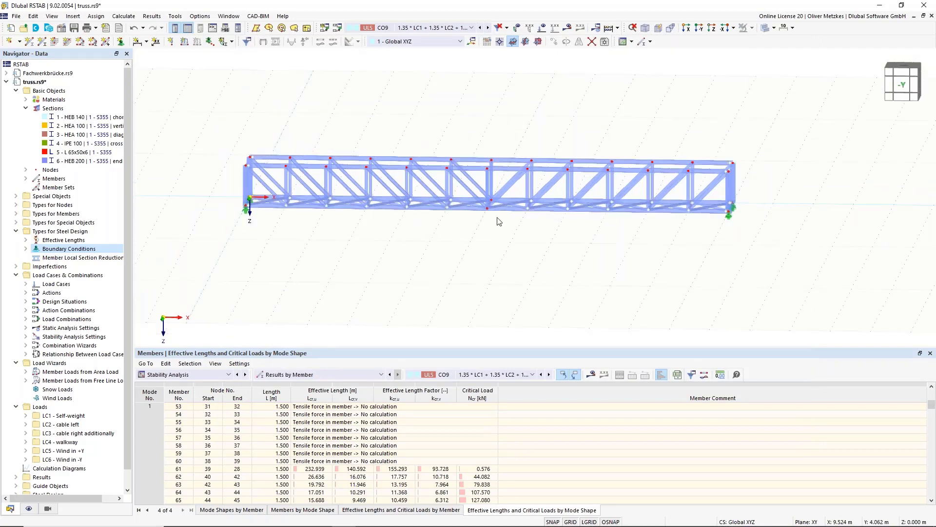
# Step: Show the steel design input tables and review the design situations, objects to design, materials, sections, and ultimate and serviceability configurations
pyautogui.click(209, 379)
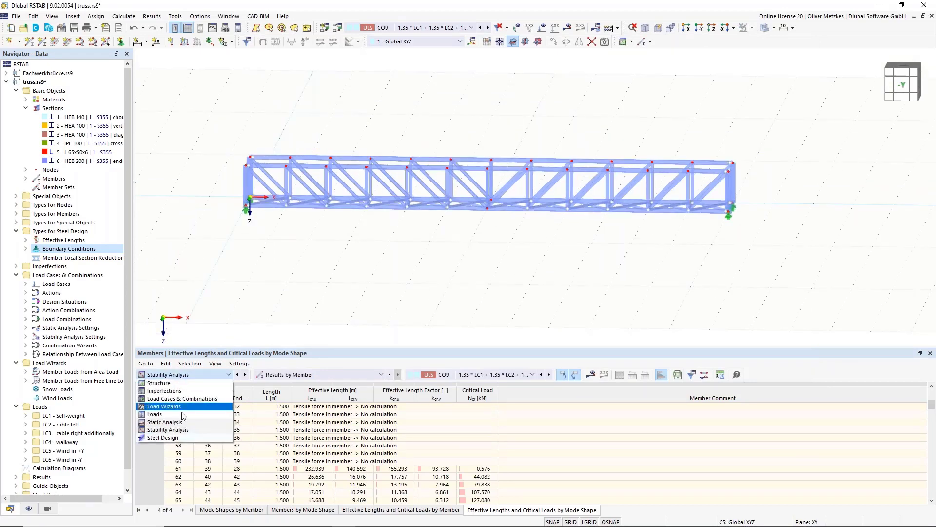
pyautogui.click(176, 440)
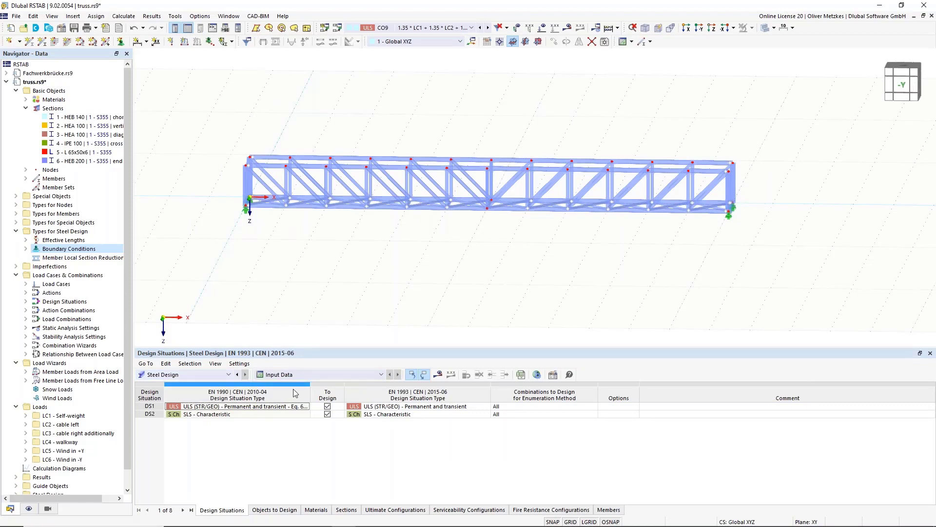
pyautogui.click(268, 512)
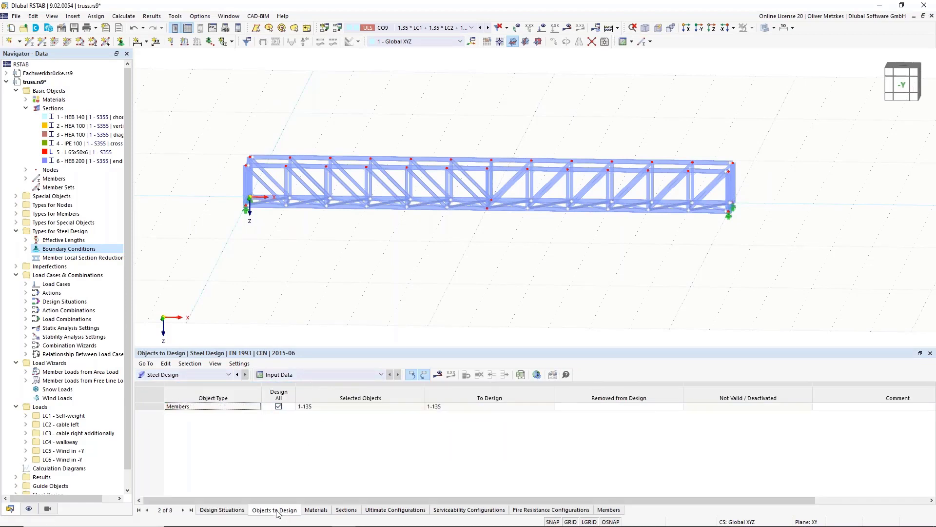
pyautogui.click(328, 512)
pyautogui.click(345, 510)
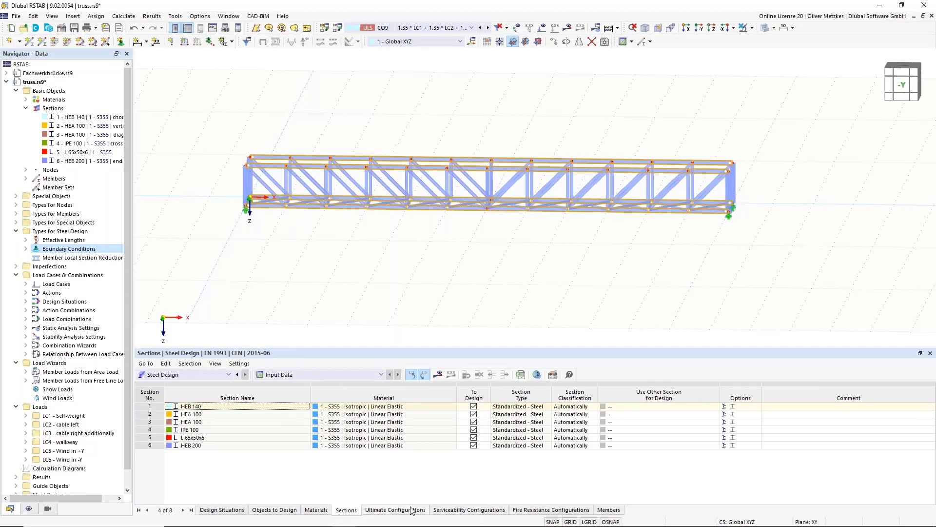
pyautogui.click(395, 510)
pyautogui.click(457, 511)
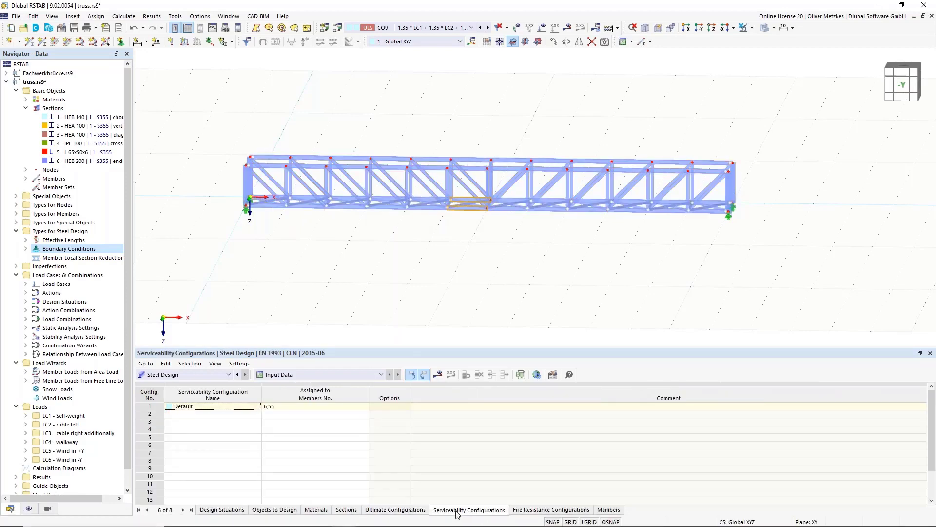
# Step: Create a second ultimate configuration for the steel design with the stability design deactivated
pyautogui.click(402, 510)
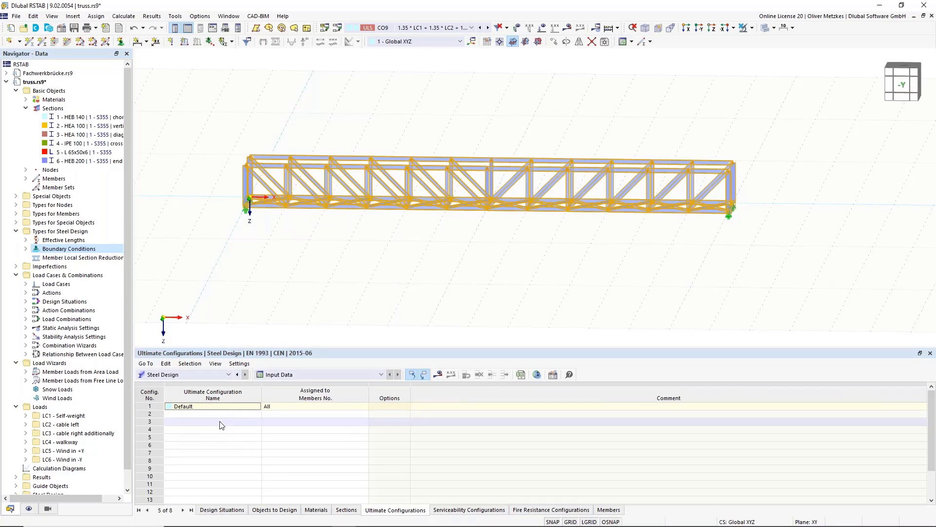
pyautogui.click(161, 405)
pyautogui.doubleClick(158, 407)
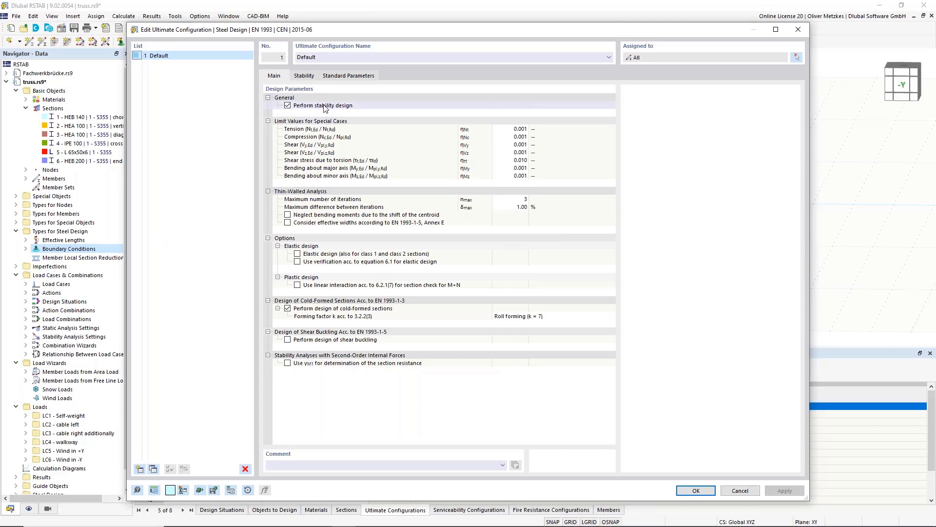
pyautogui.moveTo(348, 31); pyautogui.dragTo(379, 287)
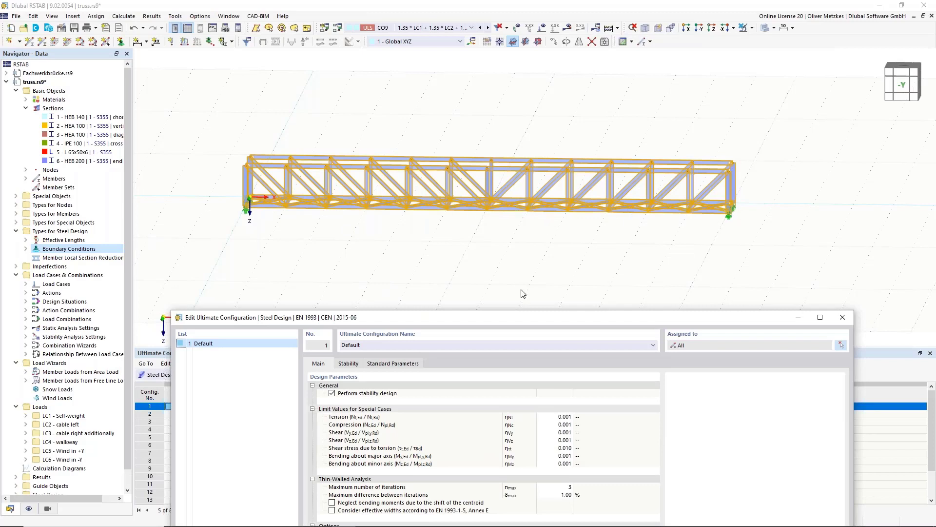
pyautogui.moveTo(532, 312); pyautogui.dragTo(566, 240)
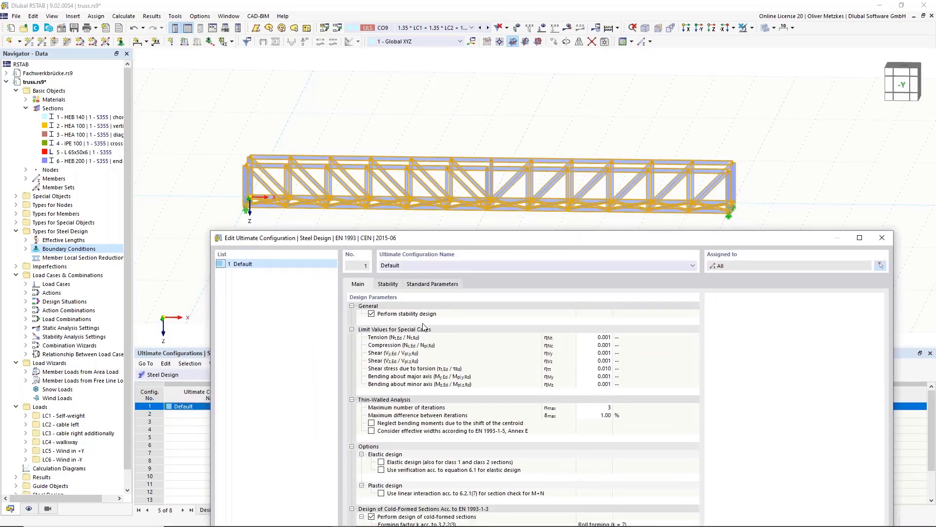
pyautogui.moveTo(493, 242); pyautogui.dragTo(503, 30)
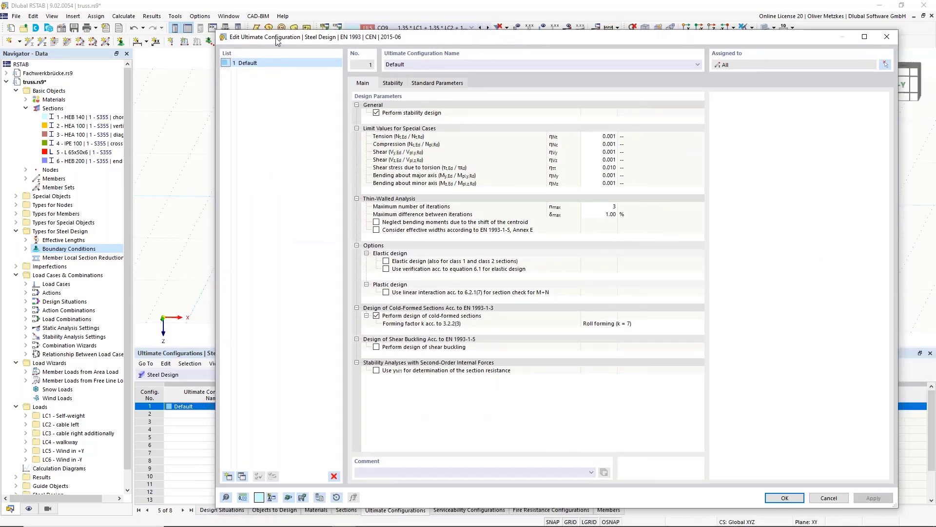
pyautogui.click(228, 476)
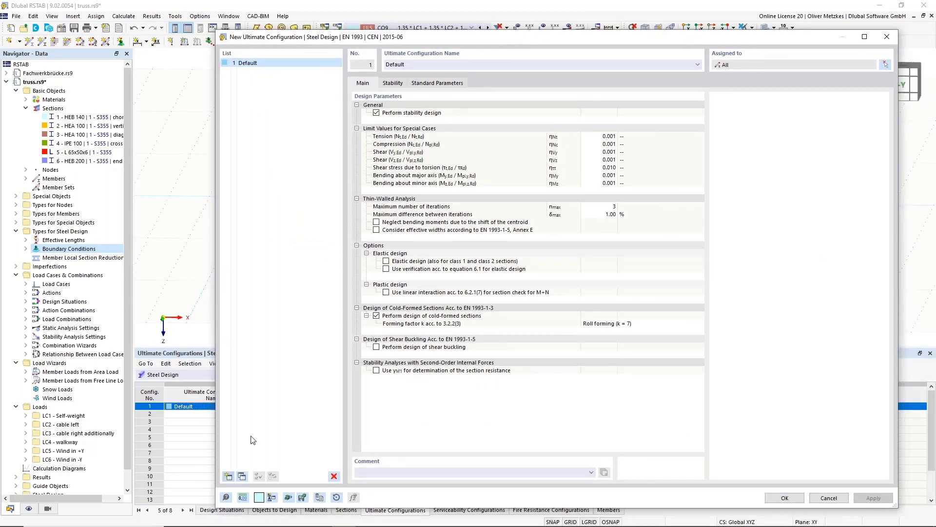
pyautogui.click(377, 113)
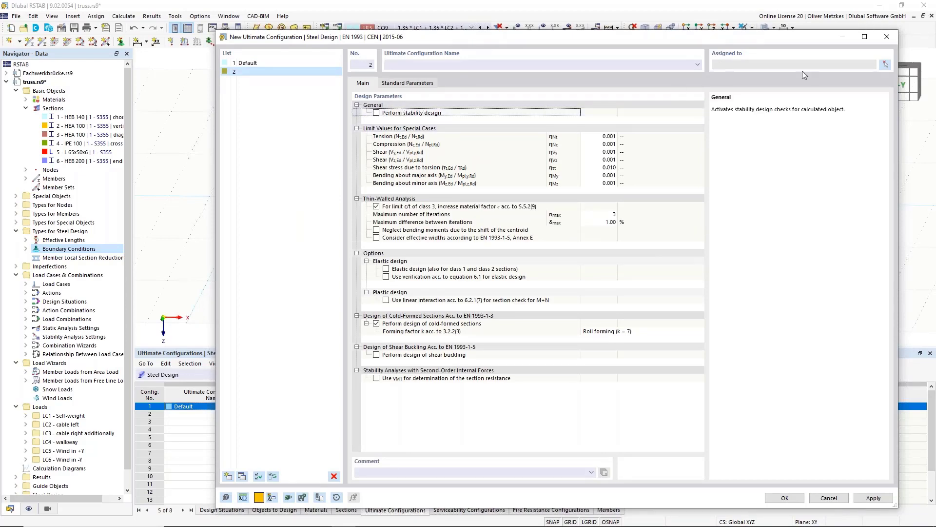
# Step: Isolate the HEB 140 chords by section and assign the new ultimate configuration to bottom-chord members 1-12 and 50-61
pyautogui.click(885, 63)
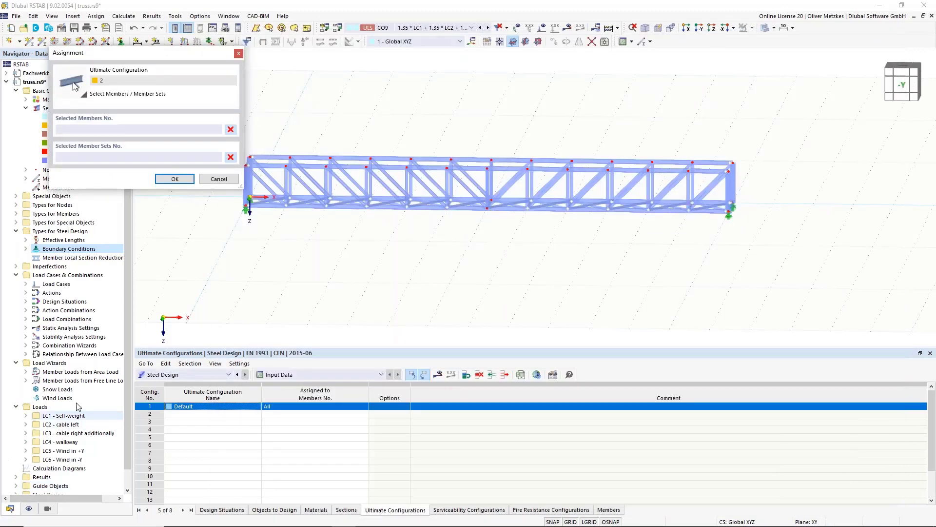
pyautogui.click(49, 508)
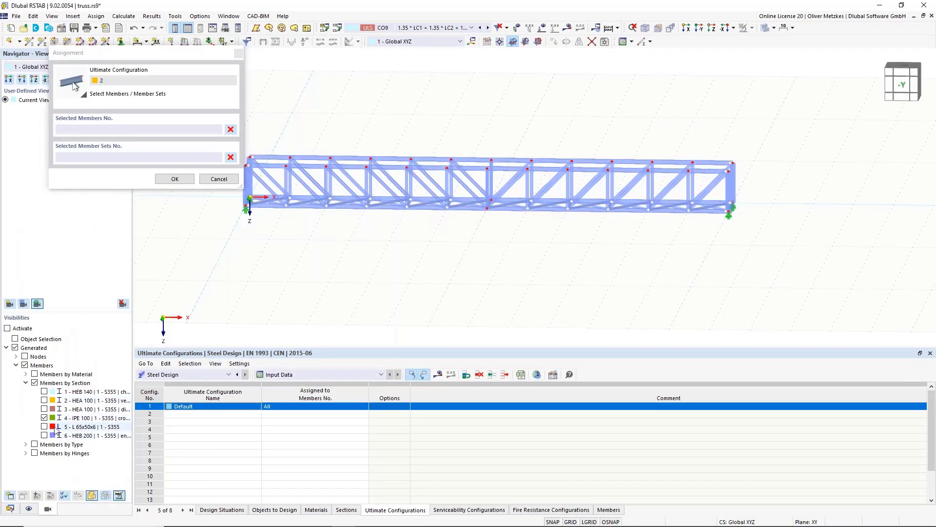
pyautogui.click(44, 391)
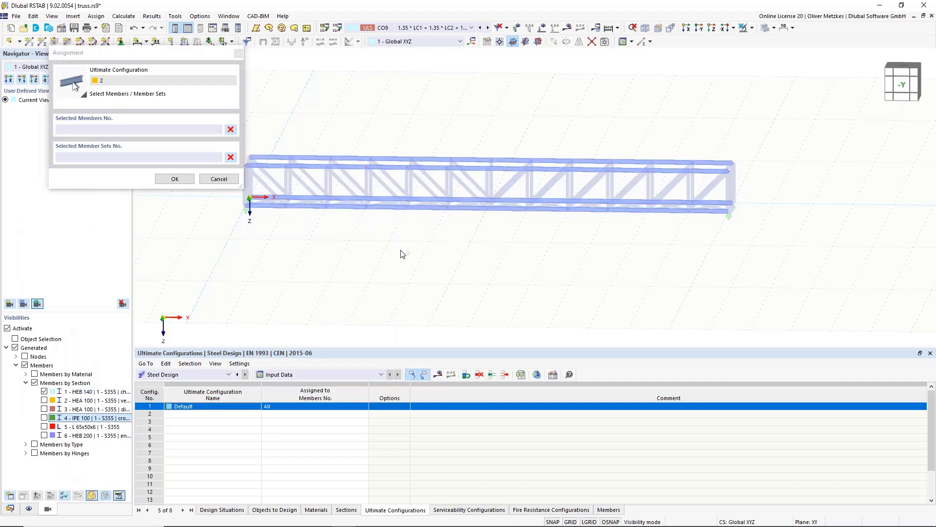
pyautogui.moveTo(452, 232); pyautogui.dragTo(470, 212, button='middle')
pyautogui.keyDown('ctrl'); pyautogui.moveTo(470, 212); pyautogui.dragTo(457, 206, button='middle'); pyautogui.keyUp('ctrl')
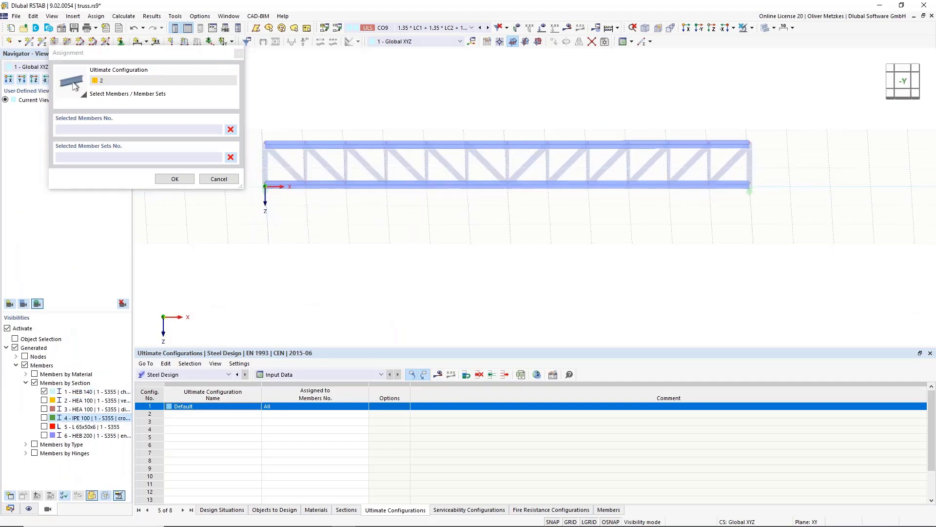
pyautogui.moveTo(260, 177); pyautogui.dragTo(799, 233)
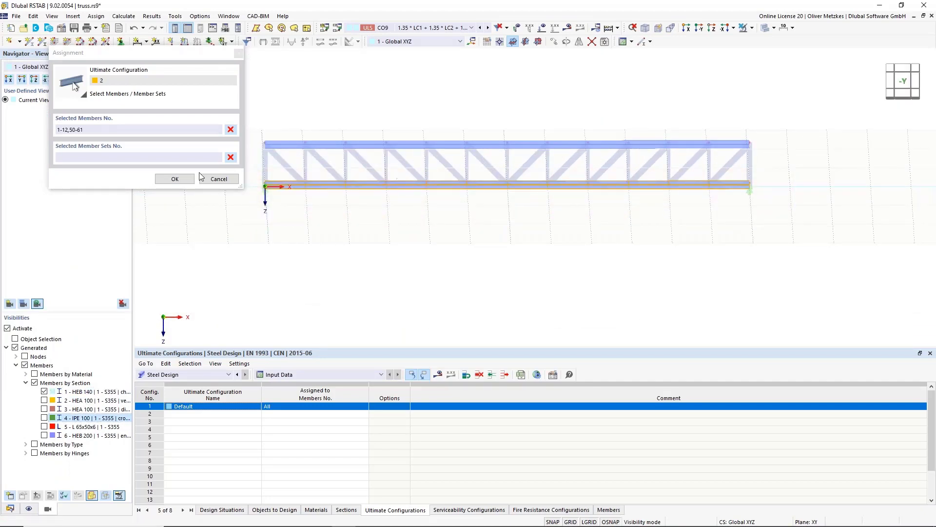
pyautogui.click(174, 179)
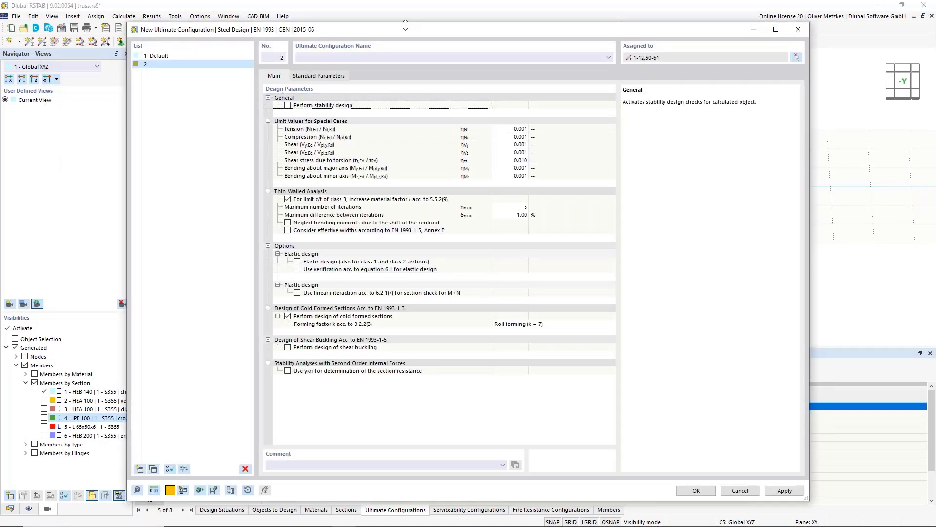
pyautogui.moveTo(417, 32); pyautogui.dragTo(499, 49)
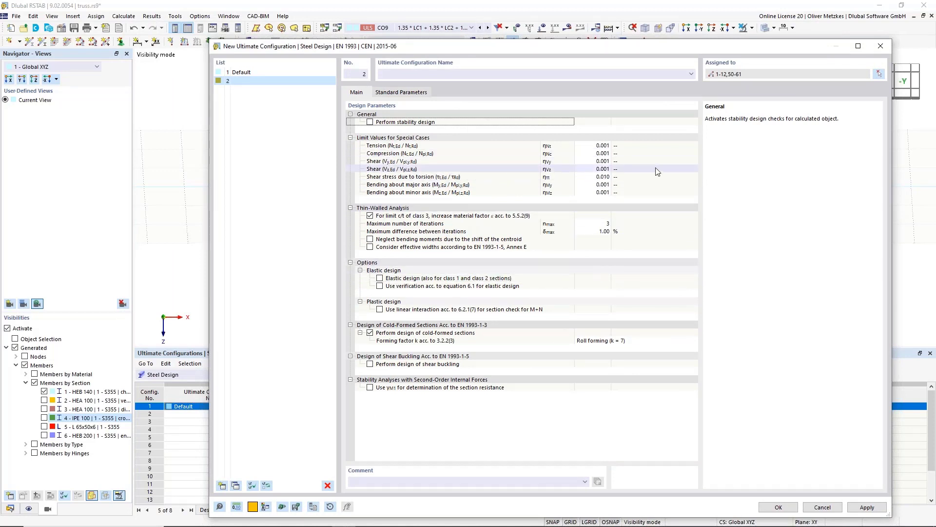
# Step: Accept the second ultimate configuration and calculate the missing Steel Design results
pyautogui.click(779, 507)
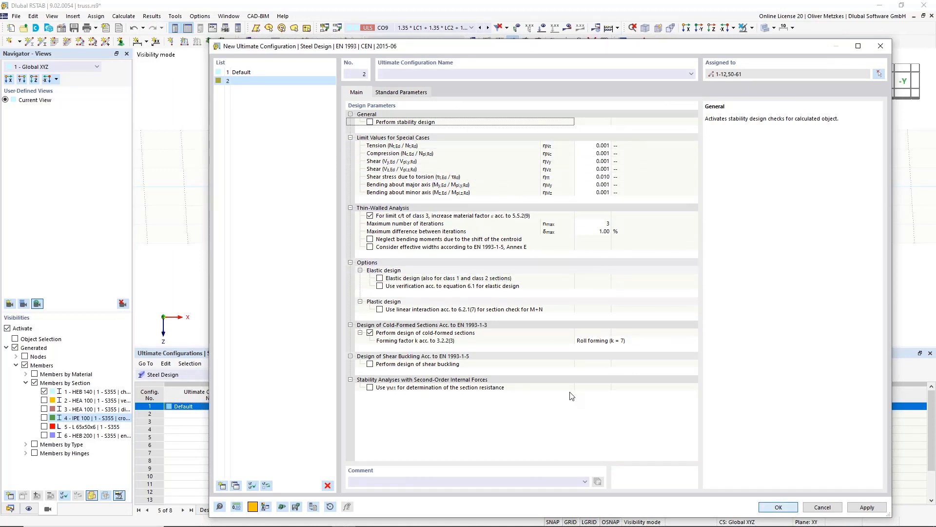
pyautogui.click(440, 375)
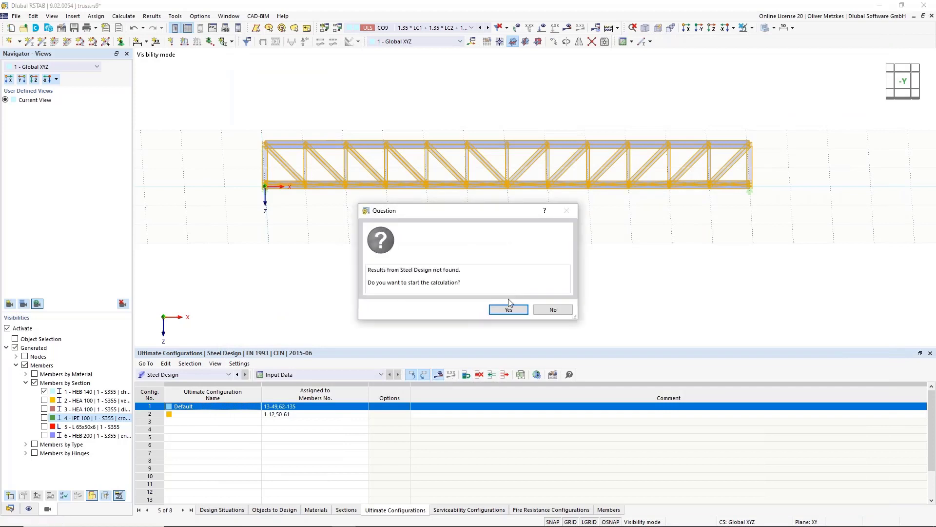
pyautogui.click(507, 307)
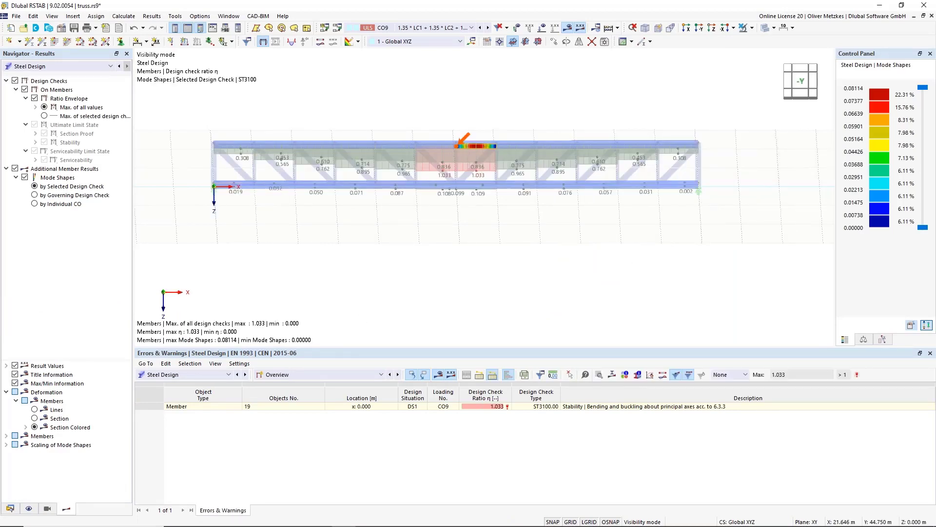
# Step: Inspect the overstressed top-chord members in 3D and review the design check details of member 19's ST3100 stability check
pyautogui.keyDown('ctrl'); pyautogui.moveTo(598, 256); pyautogui.dragTo(512, 312, button='middle'); pyautogui.keyUp('ctrl')
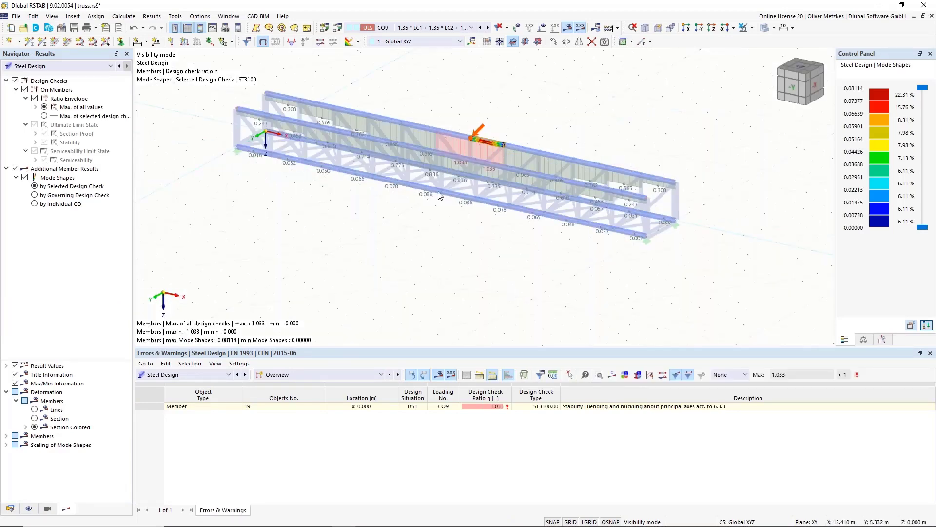
pyautogui.moveTo(381, 88); pyautogui.dragTo(385, 136, button='middle')
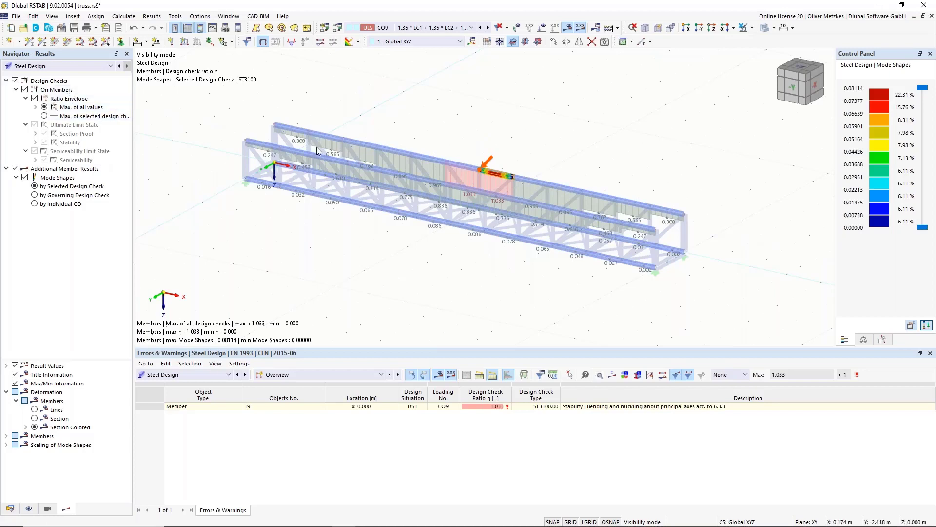
pyautogui.scroll(3, 317, 147)
pyautogui.moveTo(585, 210); pyautogui.dragTo(442, 184, button='middle')
pyautogui.scroll(3, 572, 201)
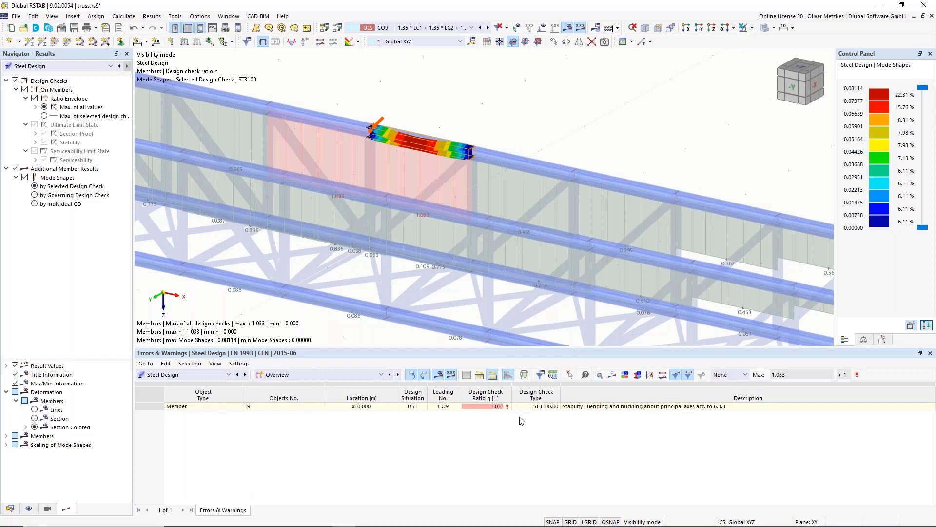
pyautogui.click(573, 406)
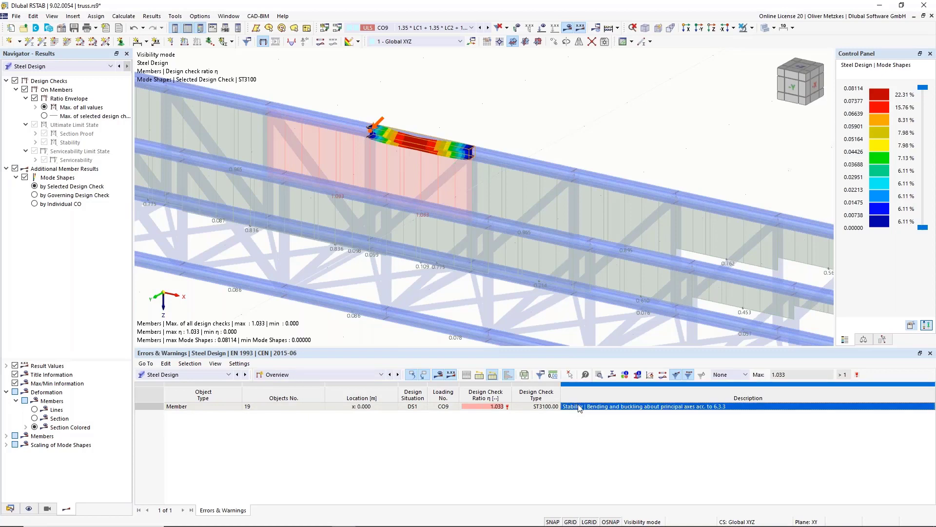
pyautogui.doubleClick(579, 407)
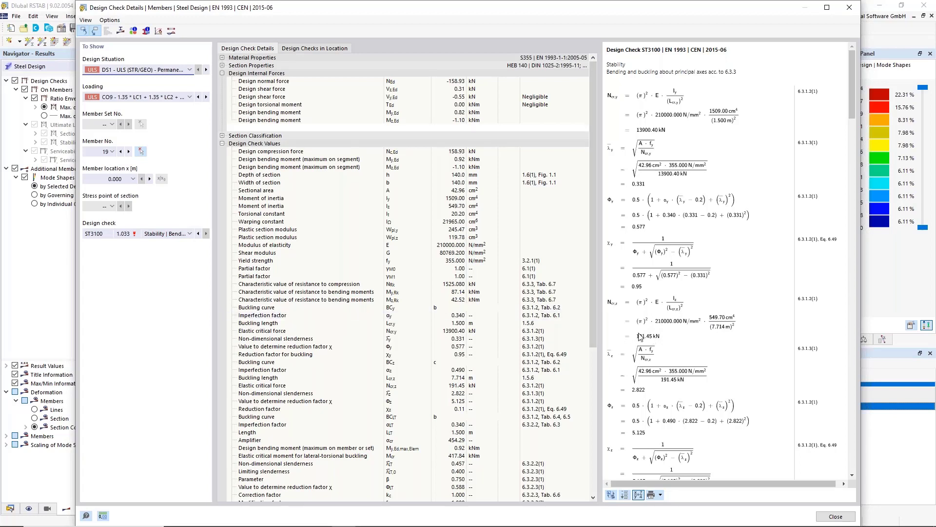
pyautogui.click(835, 516)
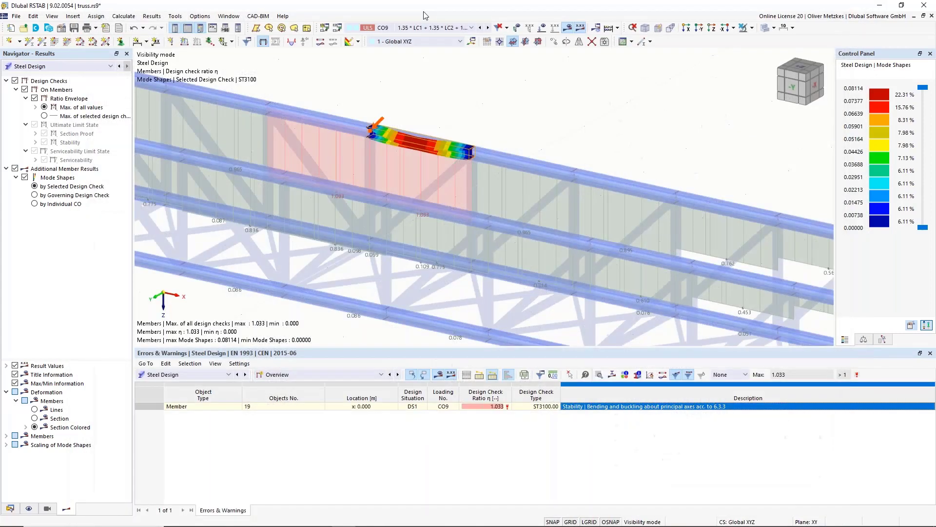
# Step: Look up member 19's effective lengths and critical load in the stability analysis results by member, and examine mode shape 1 of the top chord
pyautogui.click(73, 65)
pyautogui.click(69, 84)
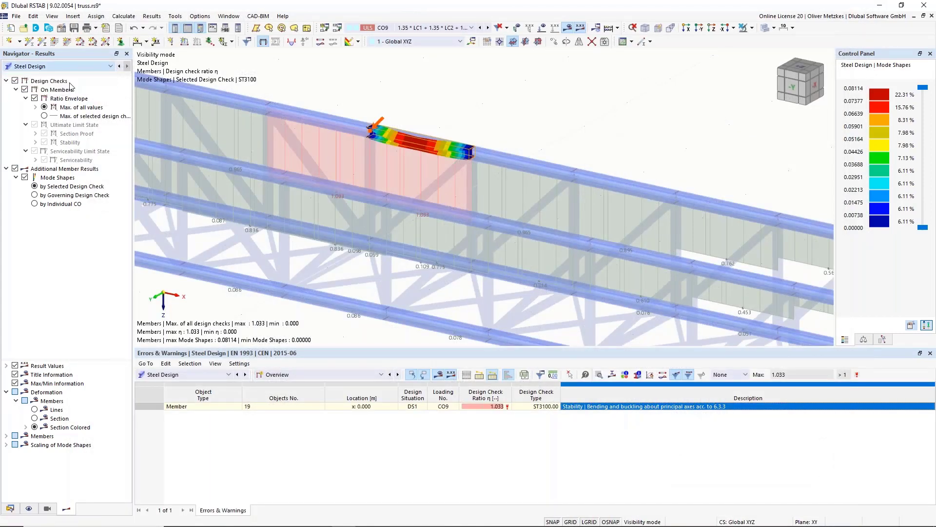
pyautogui.click(312, 374)
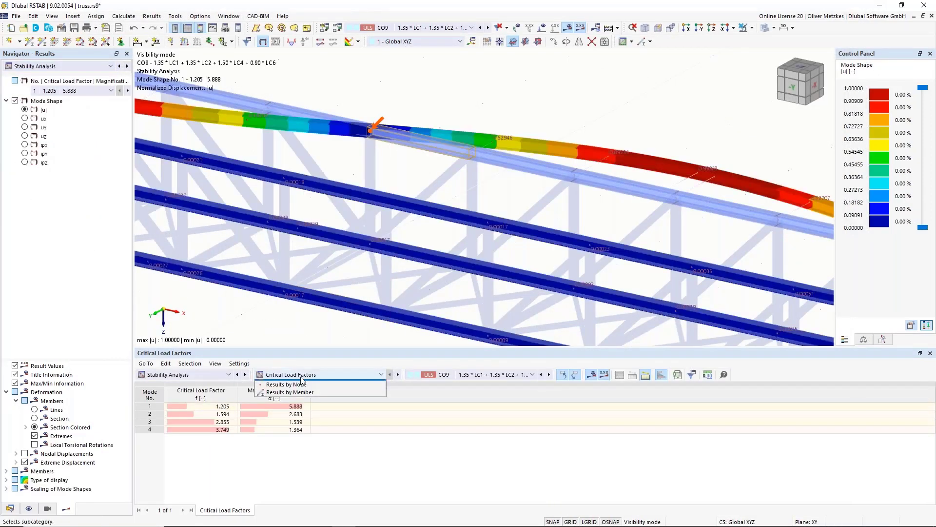
pyautogui.click(307, 399)
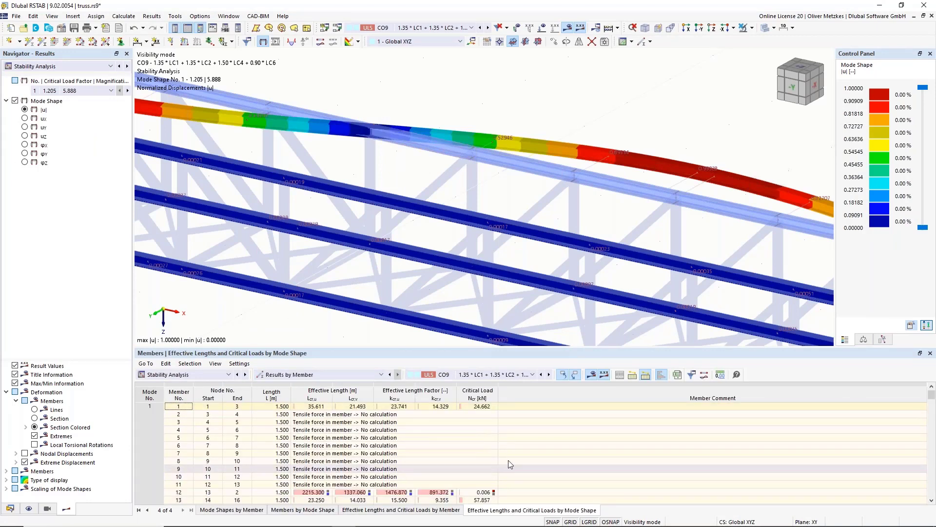
pyautogui.scroll(-3, 446, 147)
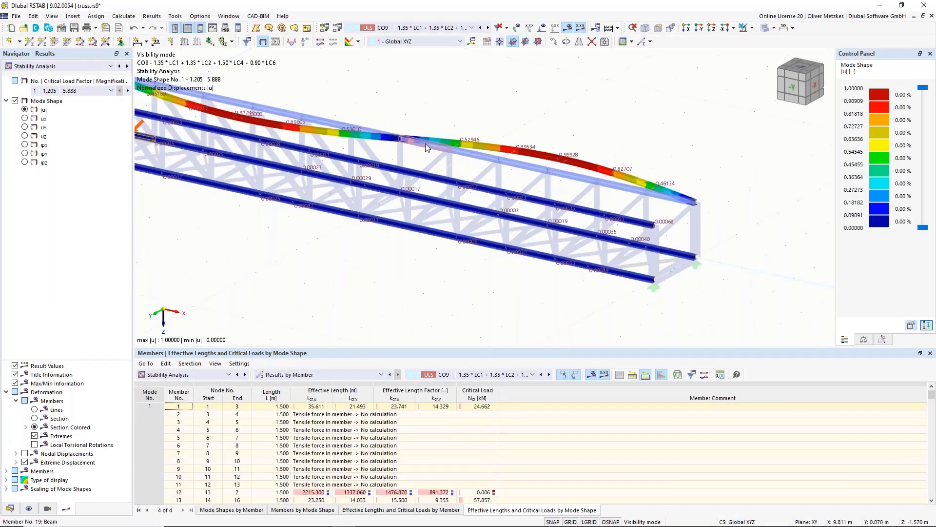
pyautogui.click(478, 406)
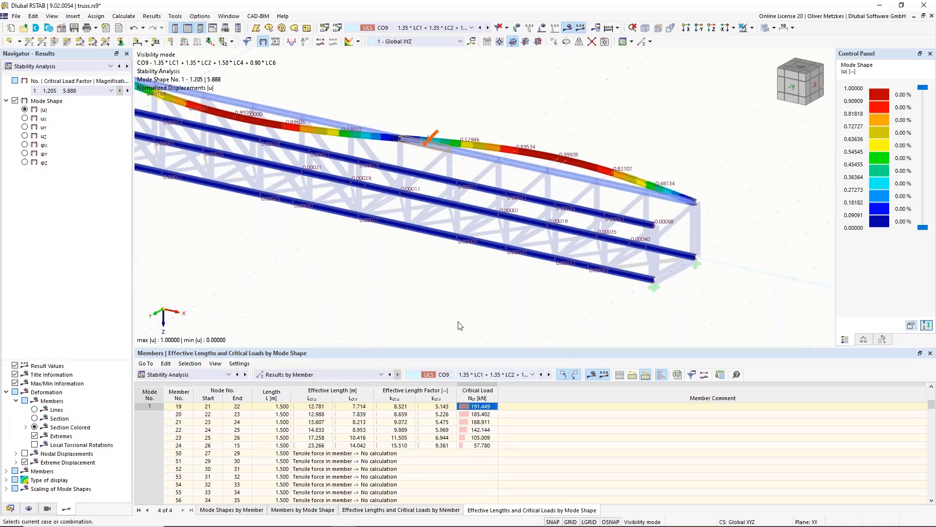
pyautogui.moveTo(446, 134); pyautogui.dragTo(446, 193, button='middle')
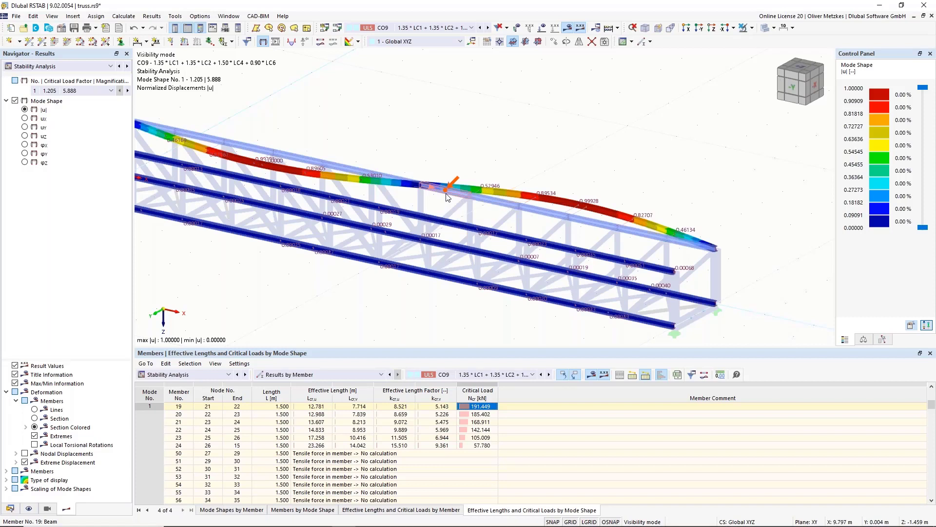
pyautogui.scroll(-2, 441, 169)
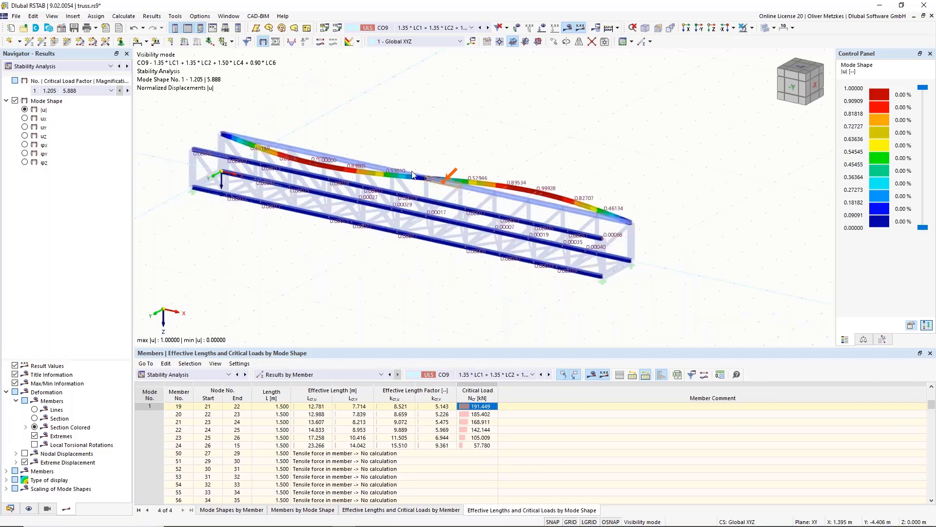